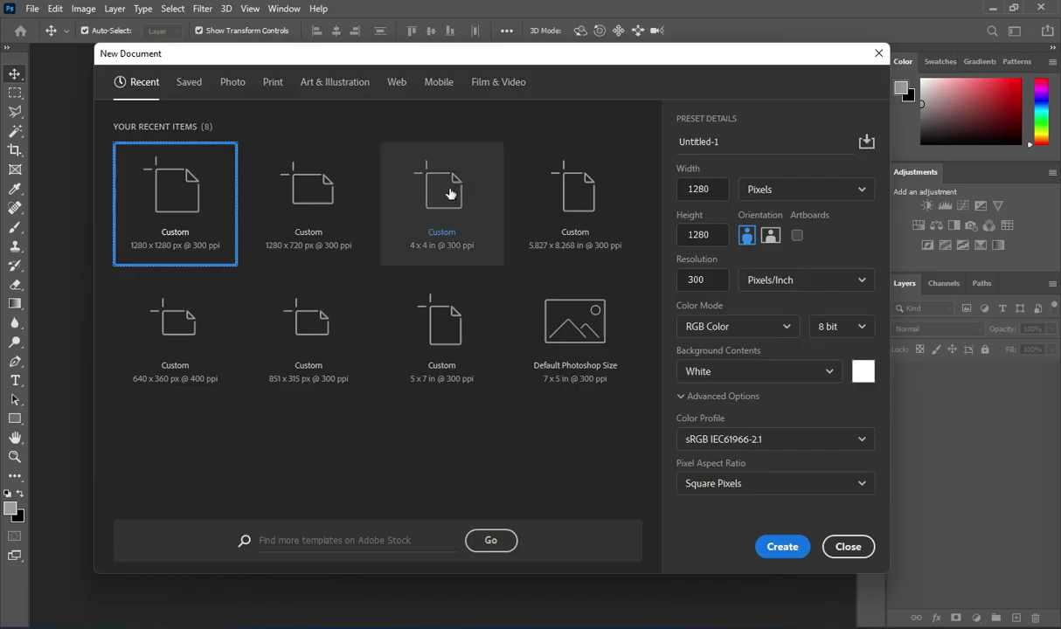
Create a new 4 x 4 inch document at 300 pixels/inch in RGB Color with white background contents.
{"action": "left_click", "coordinate": [440, 203]}
{"action": "left_click", "coordinate": [703, 190]}
{"action": "left_click", "coordinate": [706, 233]}
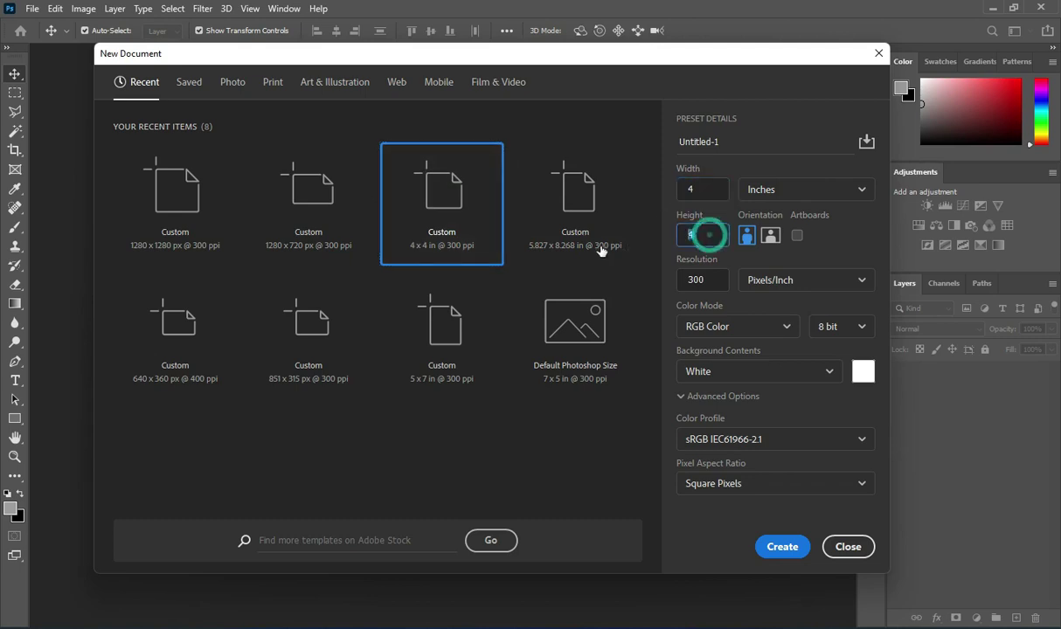
{"action": "left_click", "coordinate": [690, 278]}
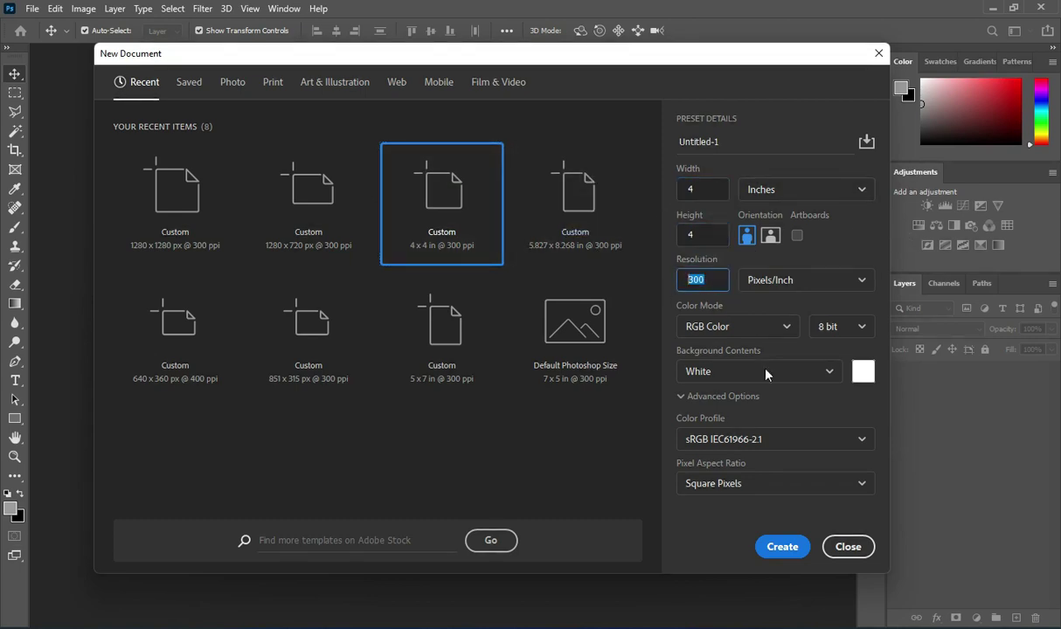
{"action": "left_click", "coordinate": [780, 552]}
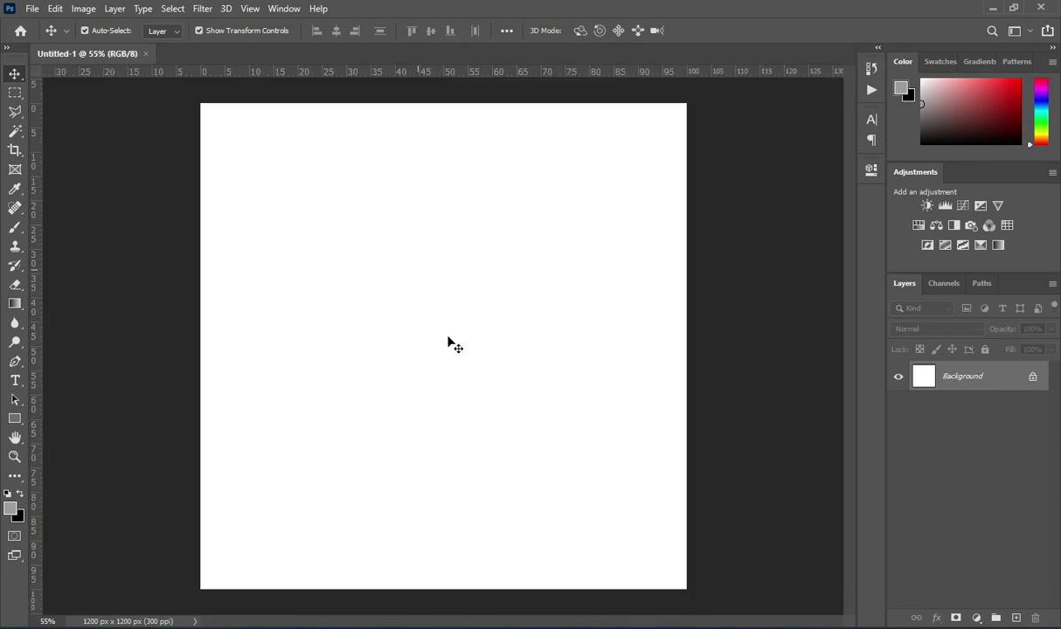
Place the blue "images" picture from the 7DAY REVIVALS PRAYER folder and scale it to about 181% so it covers the canvas.
{"action": "key", "text": "alt+Tab"}
{"action": "left_click", "coordinate": [572, 273]}
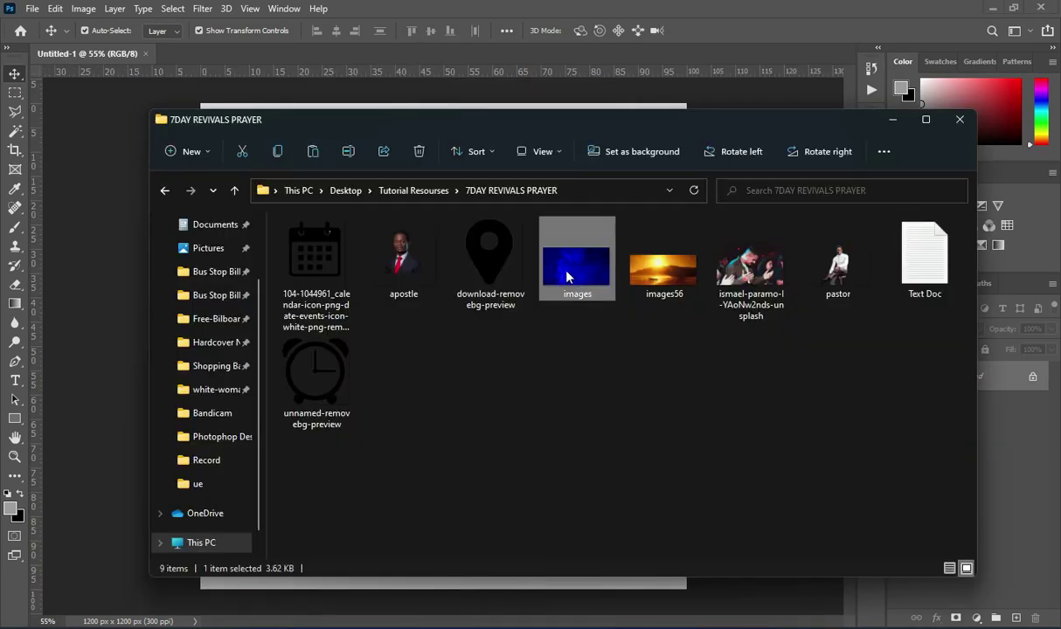
{"action": "left_click_drag", "start_coordinate": [98, 319], "coordinate": [292, 302]}
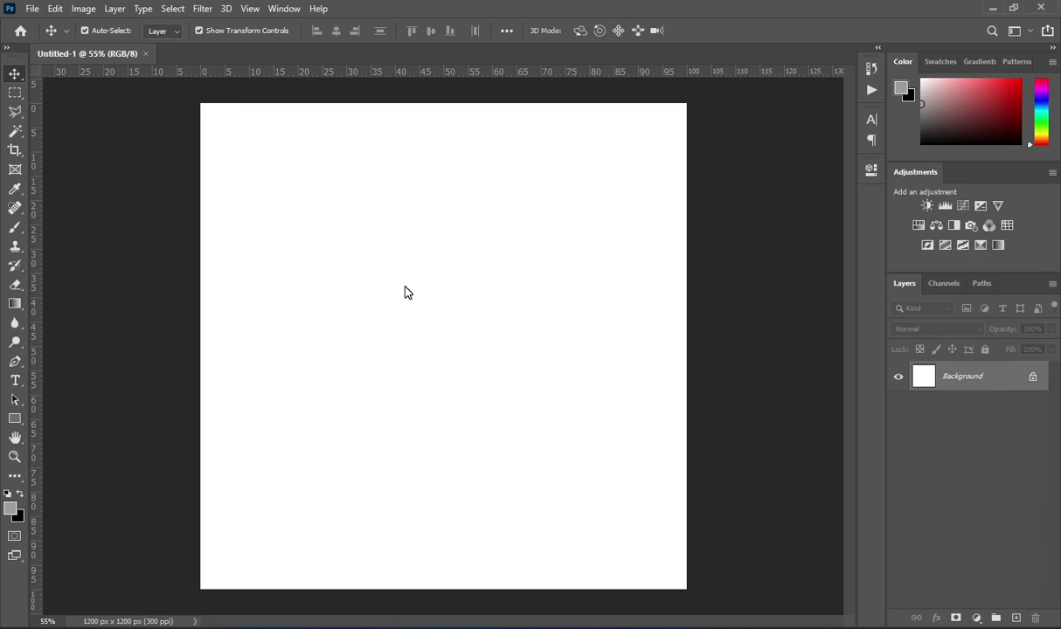
{"action": "left_click_drag", "start_coordinate": [445, 209], "coordinate": [443, 104]}
{"action": "left_click_drag", "start_coordinate": [444, 483], "coordinate": [444, 612]}
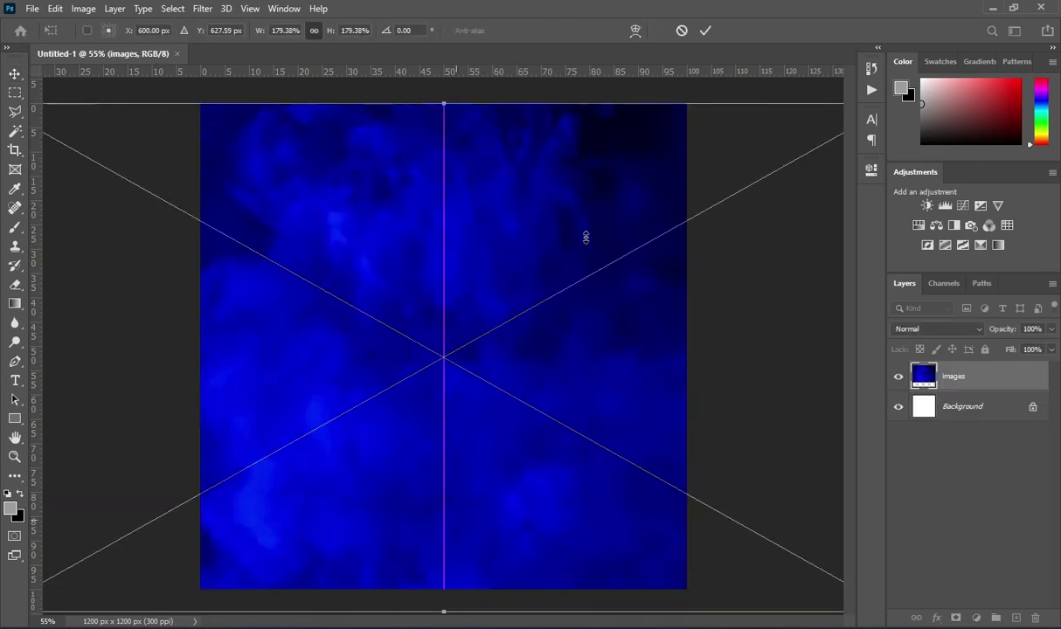
{"action": "left_click_drag", "start_coordinate": [446, 105], "coordinate": [445, 96]}
{"action": "left_click", "coordinate": [705, 30]}
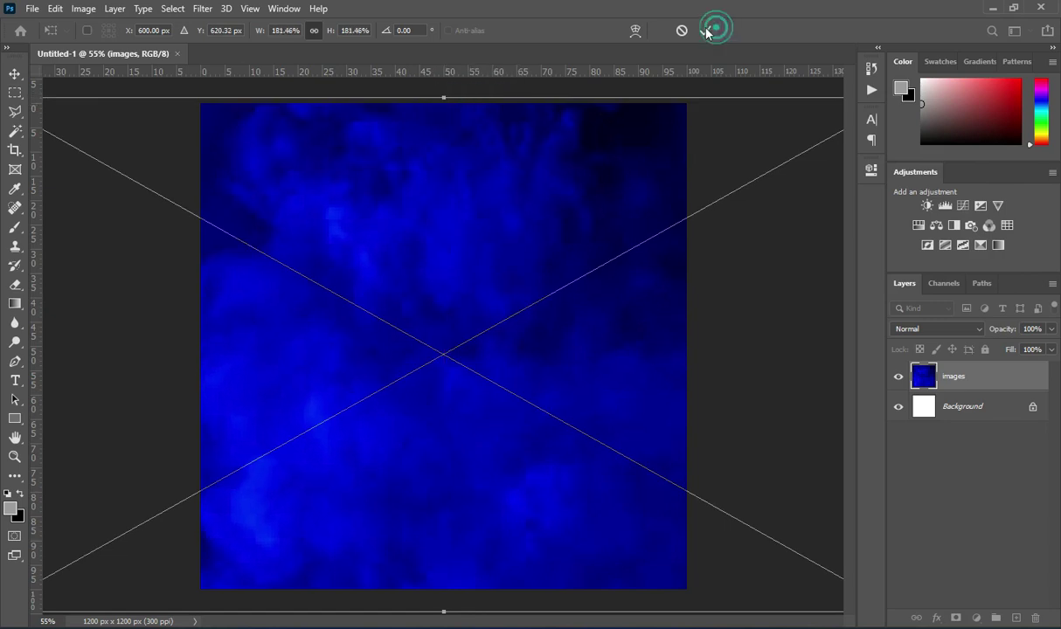
Apply a Gaussian Blur with a radius of 27.7 pixels to the blue background image.
{"action": "left_click", "coordinate": [197, 15]}
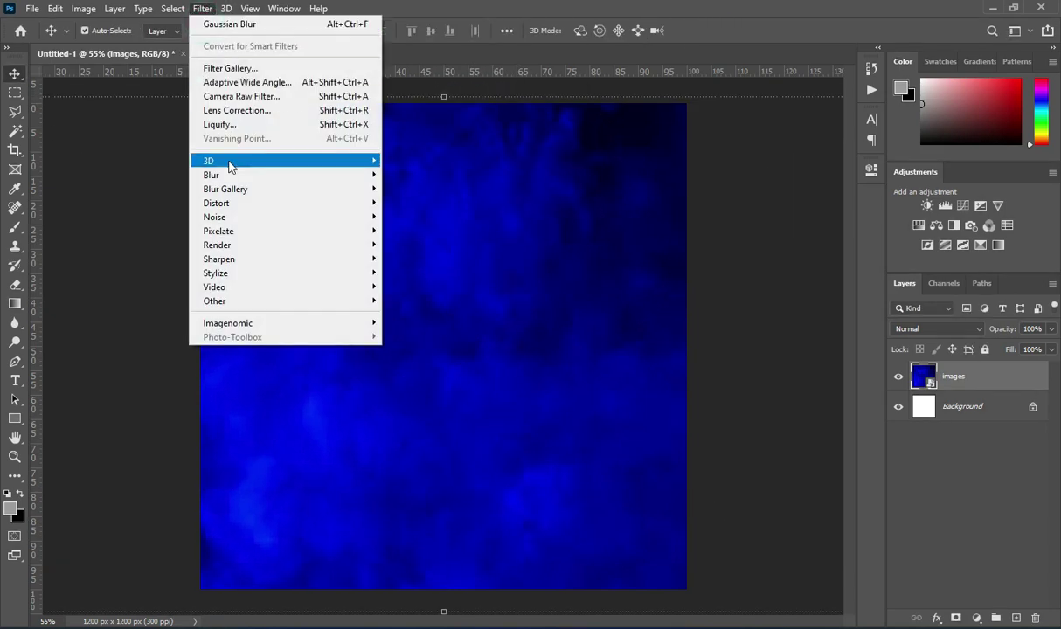
{"action": "mouse_move", "coordinate": [262, 177]}
{"action": "left_click", "coordinate": [421, 230]}
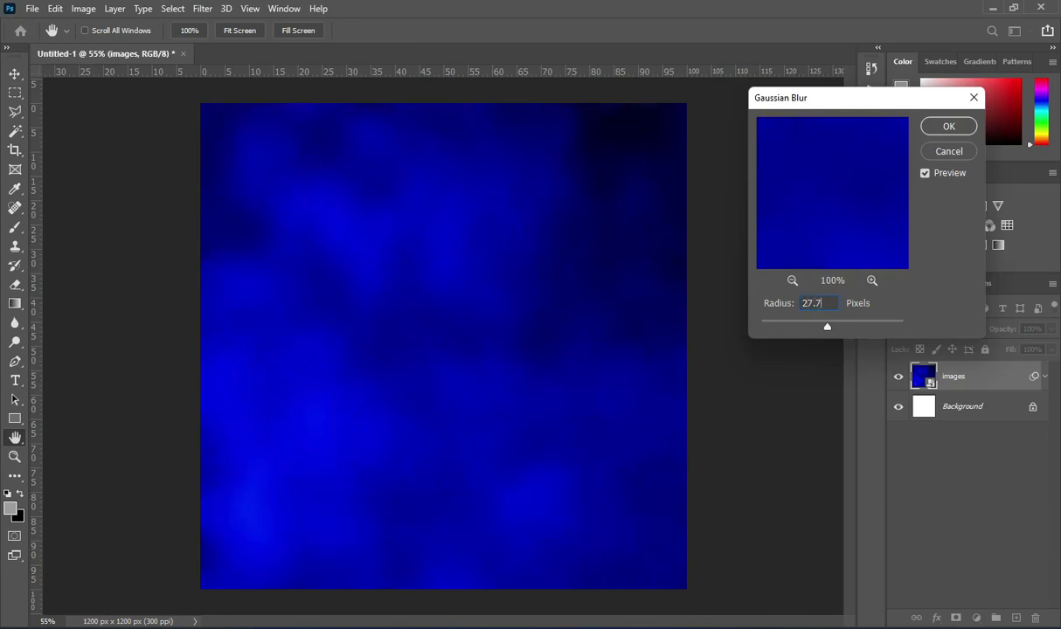
{"action": "left_click", "coordinate": [948, 126]}
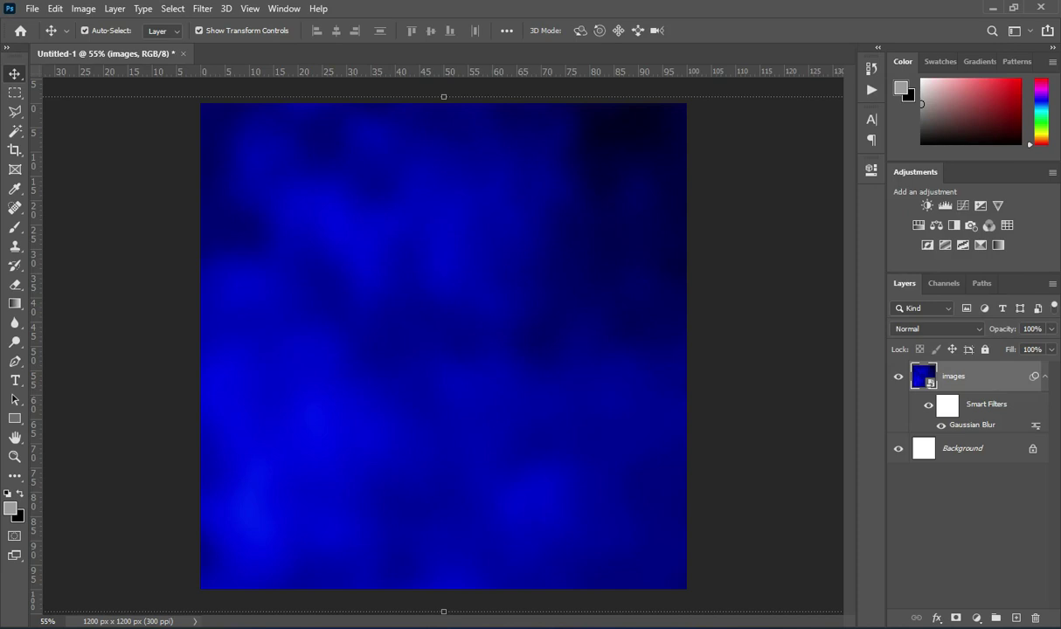
Place the sunset picture images56 and enlarge it to span the canvas width and reach the canvas's bottom edge.
{"action": "key", "text": "alt+Tab"}
{"action": "left_click", "coordinate": [565, 386]}
{"action": "left_click", "coordinate": [673, 280]}
{"action": "left_click_drag", "start_coordinate": [672, 280], "coordinate": [442, 325]}
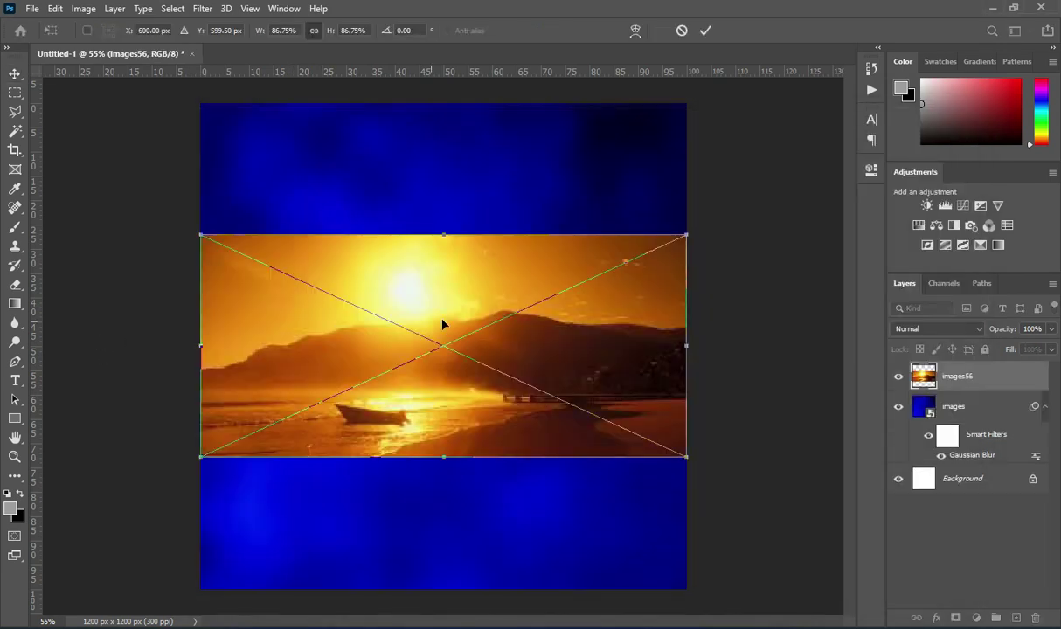
{"action": "left_click_drag", "start_coordinate": [444, 458], "coordinate": [456, 562]}
{"action": "left_click", "coordinate": [705, 31]}
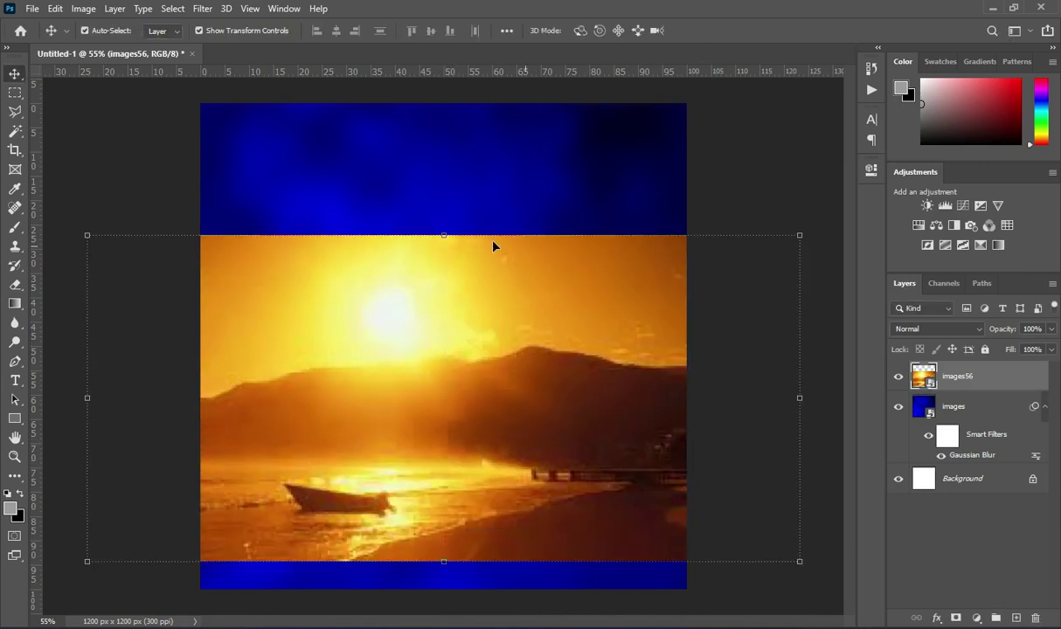
{"action": "left_click_drag", "start_coordinate": [445, 234], "coordinate": [445, 232]}
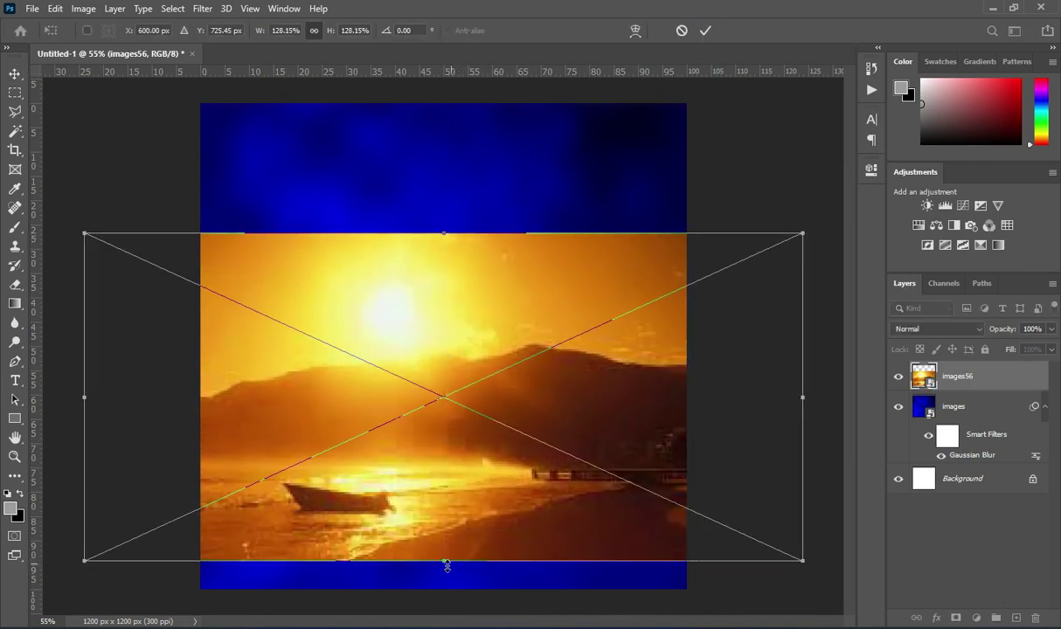
{"action": "left_click_drag", "start_coordinate": [444, 563], "coordinate": [443, 587]}
{"action": "key", "text": "Return"}
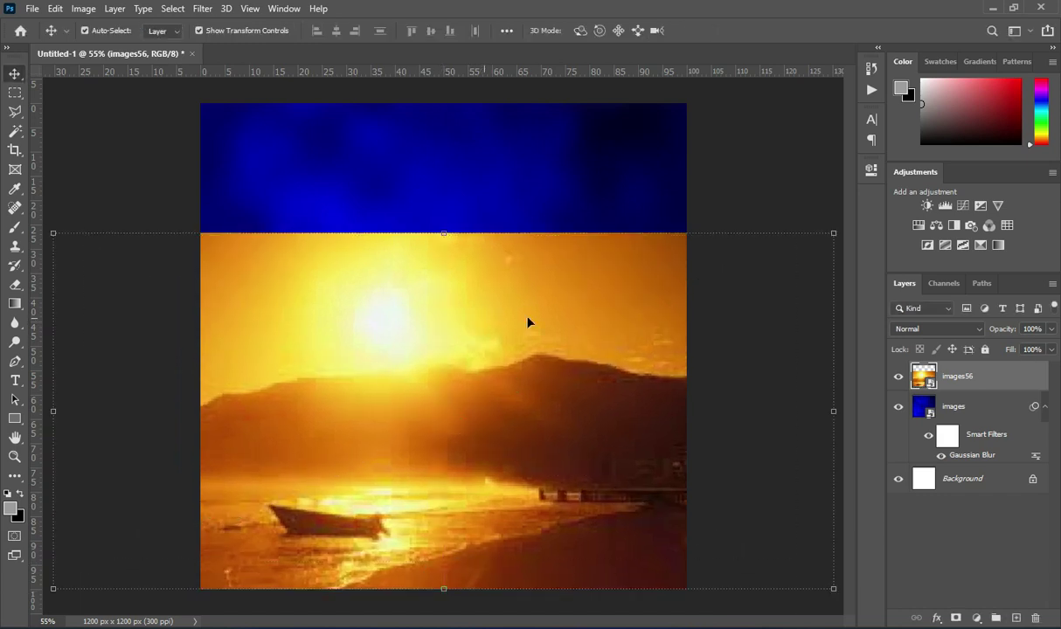
Set the sunset layer's blend mode to Linear Light and its opacity to 35%.
{"action": "left_click", "coordinate": [927, 329]}
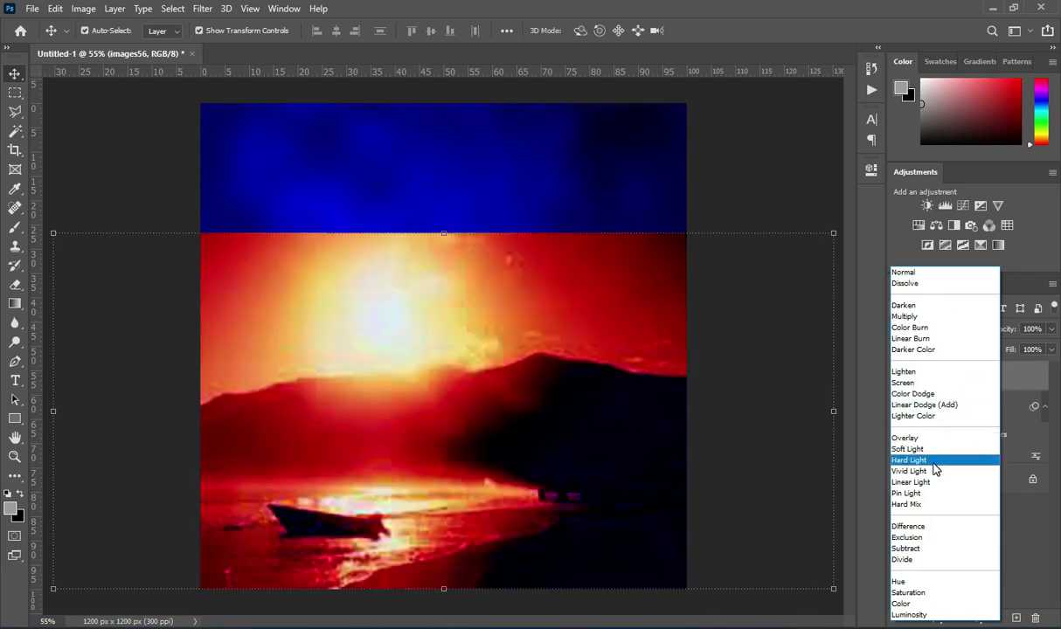
{"action": "left_click", "coordinate": [931, 482]}
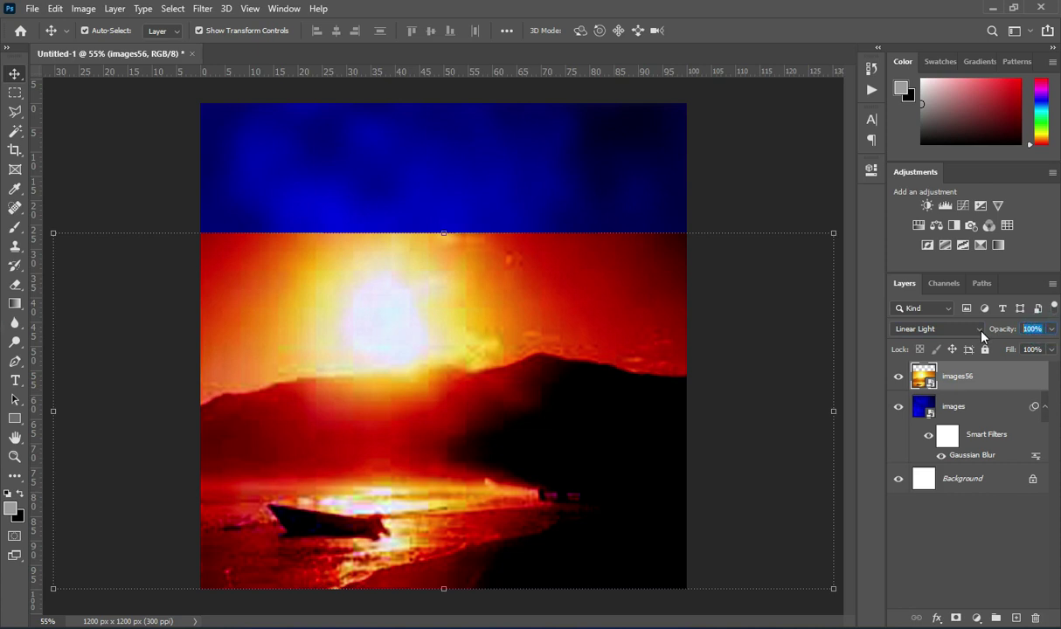
{"action": "type", "text": "35"}
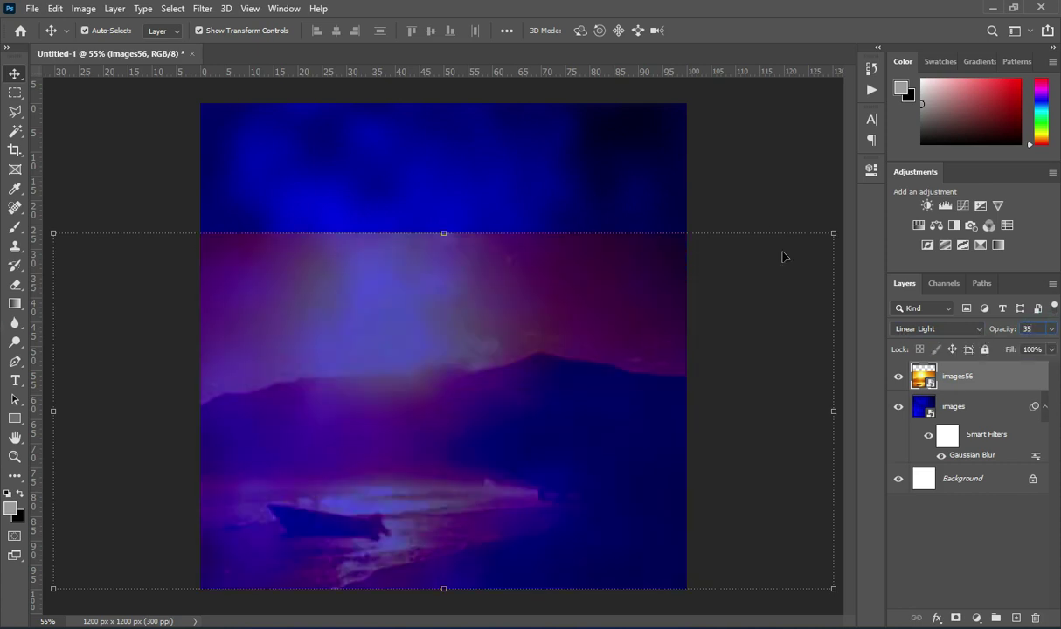
{"action": "key", "text": "Return"}
Apply a Gaussian Blur with a radius of 10 pixels to the sunset layer.
{"action": "left_click", "coordinate": [201, 8]}
{"action": "mouse_move", "coordinate": [234, 174]}
{"action": "left_click", "coordinate": [404, 230]}
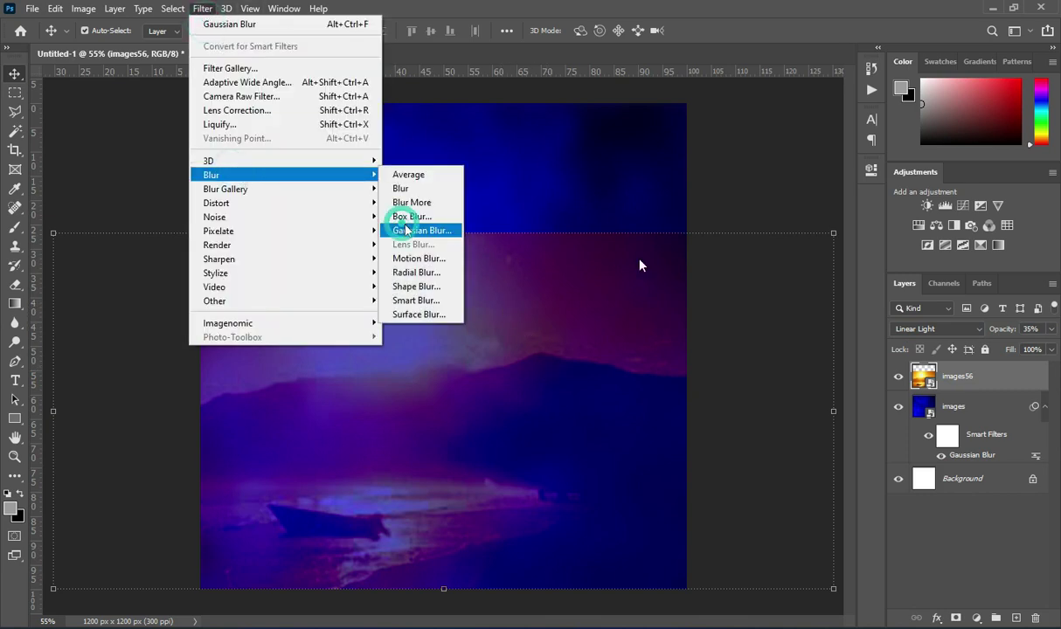
{"action": "type", "text": "10."}
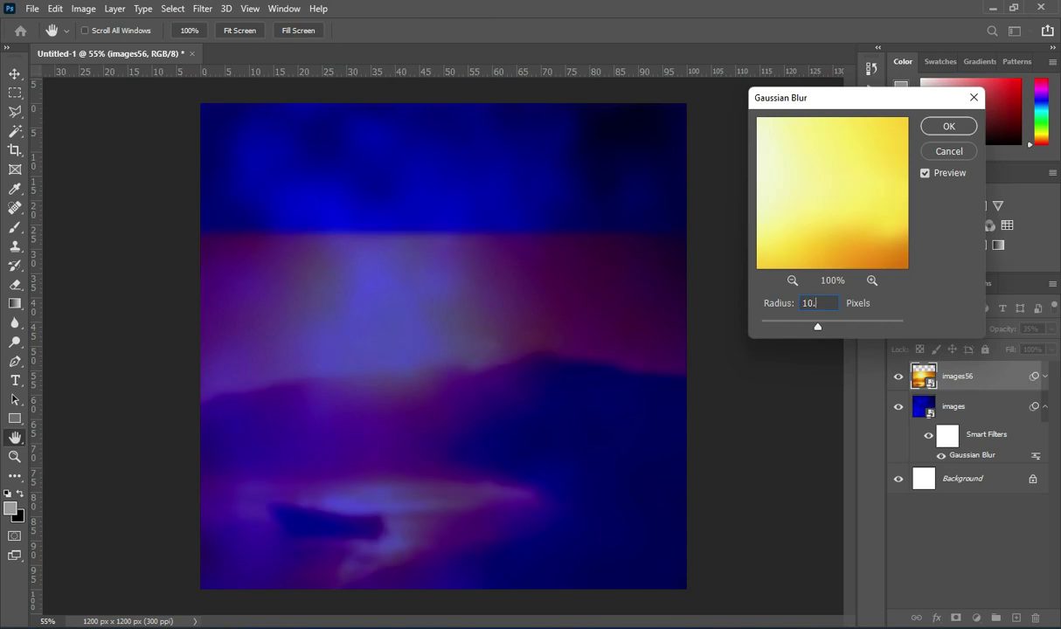
{"action": "left_click", "coordinate": [948, 126]}
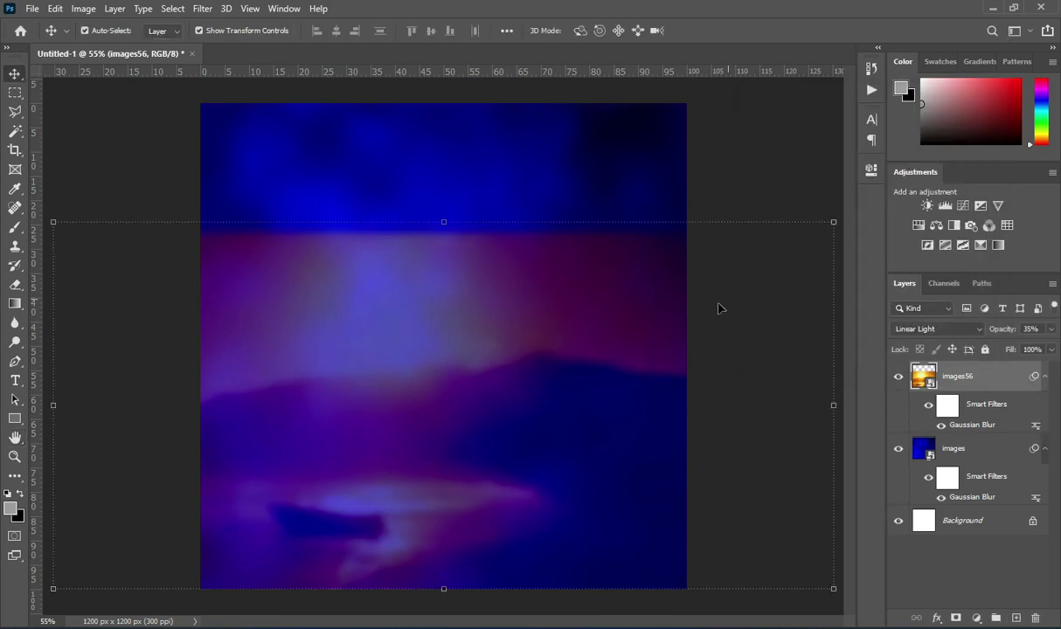
Add a layer mask to the sunset layer and set up a linear black-to-transparent gradient in Multiply mode.
{"action": "left_click", "coordinate": [956, 618]}
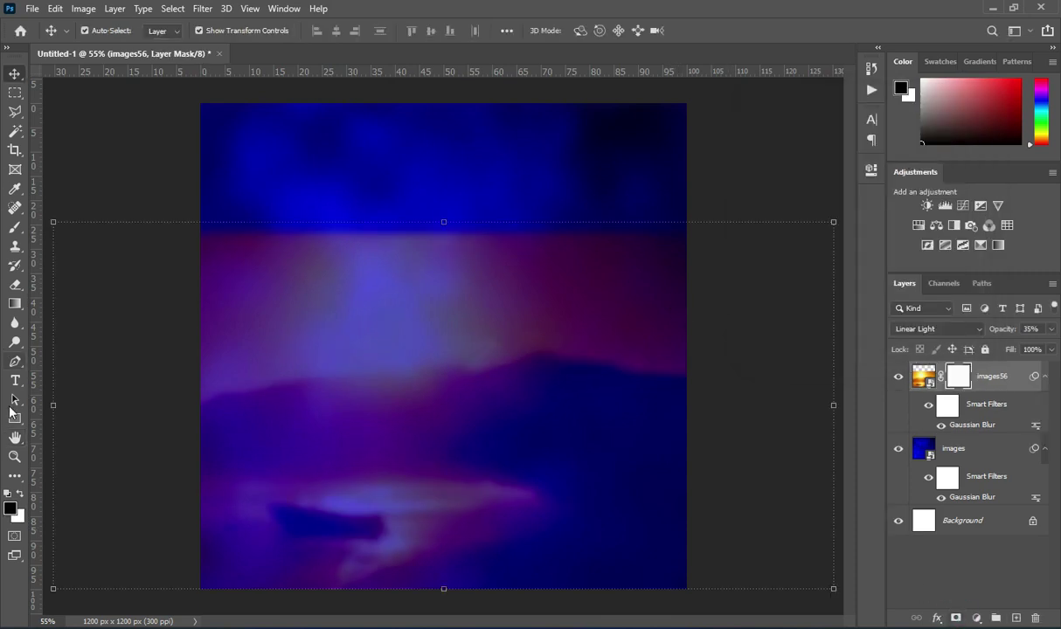
{"action": "left_click", "coordinate": [14, 303]}
{"action": "left_click", "coordinate": [63, 306]}
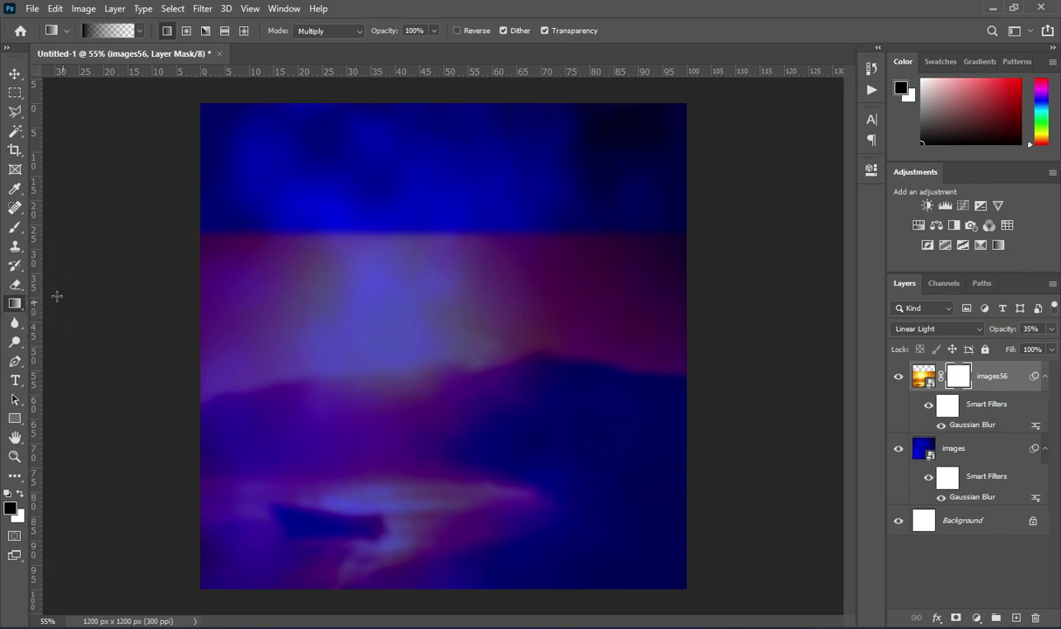
{"action": "left_click", "coordinate": [114, 30]}
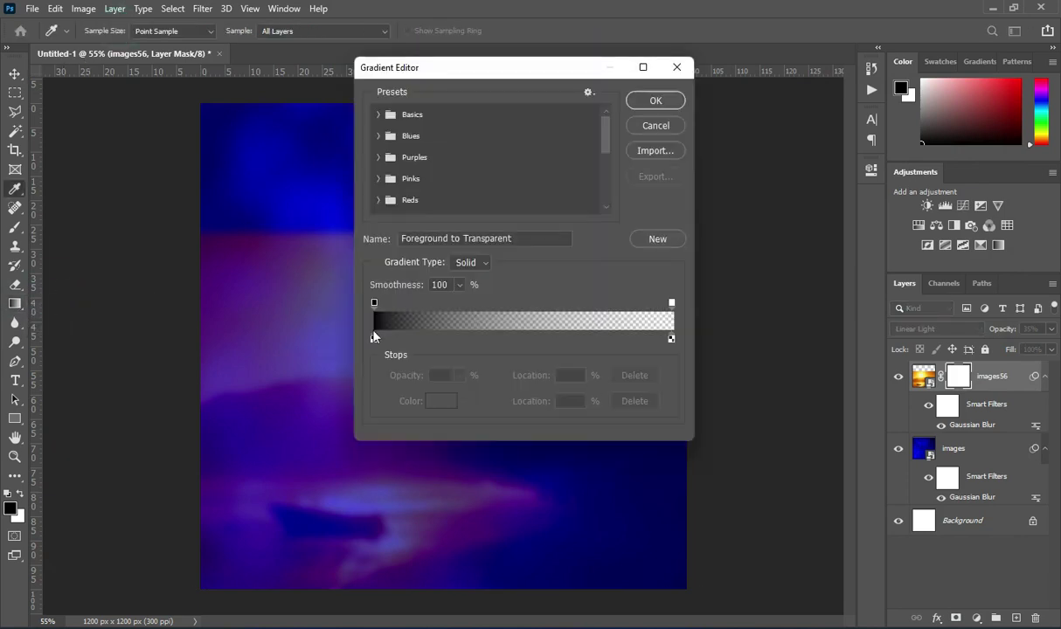
{"action": "left_click_drag", "start_coordinate": [671, 339], "coordinate": [673, 342]}
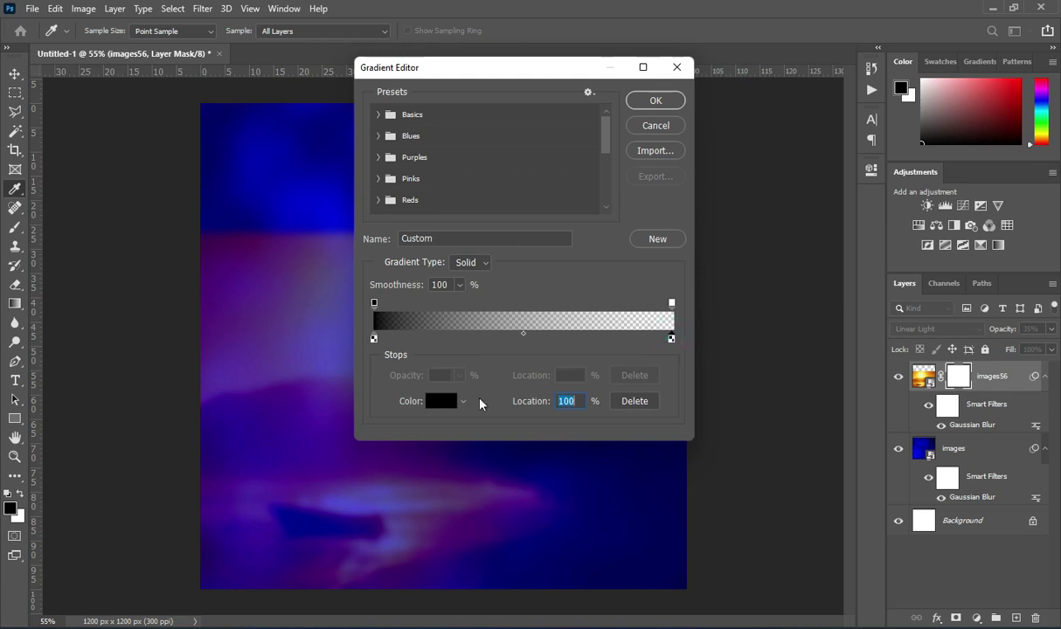
{"action": "left_click", "coordinate": [374, 338]}
{"action": "left_click", "coordinate": [564, 400]}
{"action": "left_click", "coordinate": [655, 101]}
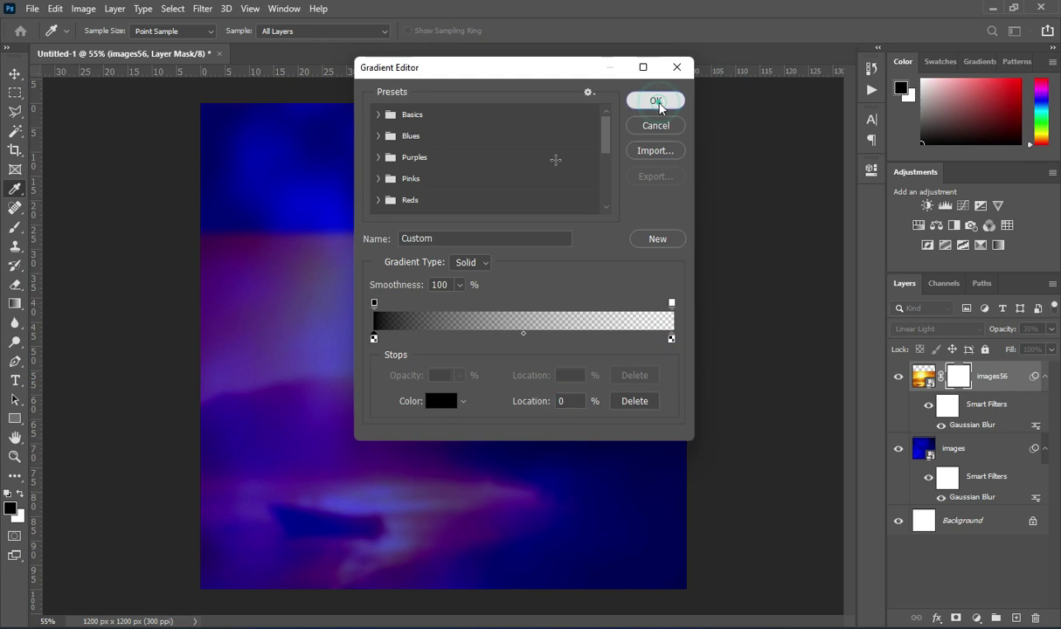
{"action": "left_click", "coordinate": [358, 31]}
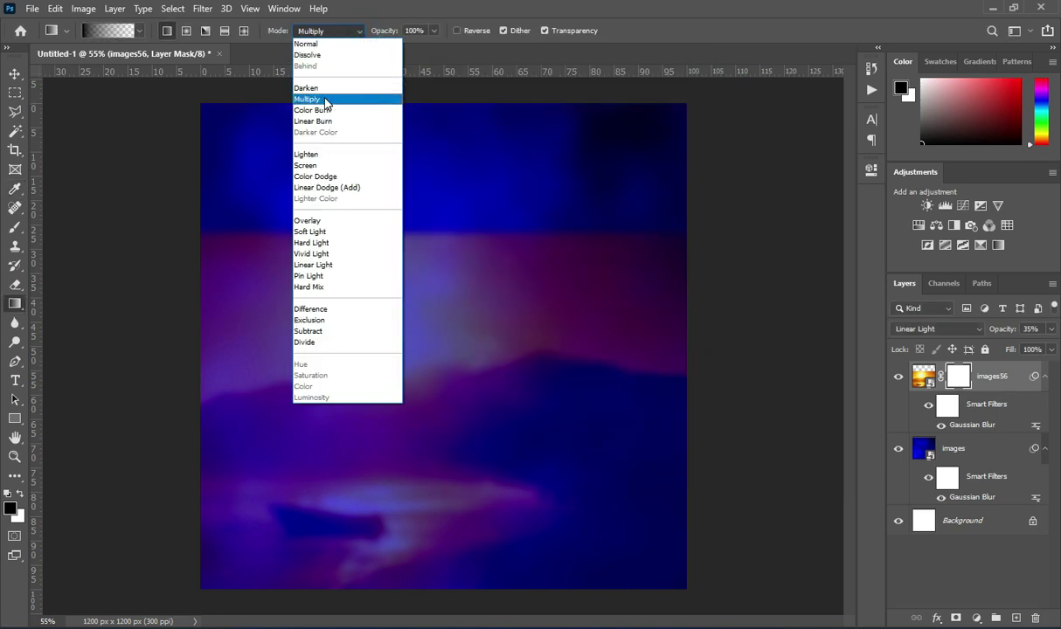
{"action": "left_click", "coordinate": [355, 30]}
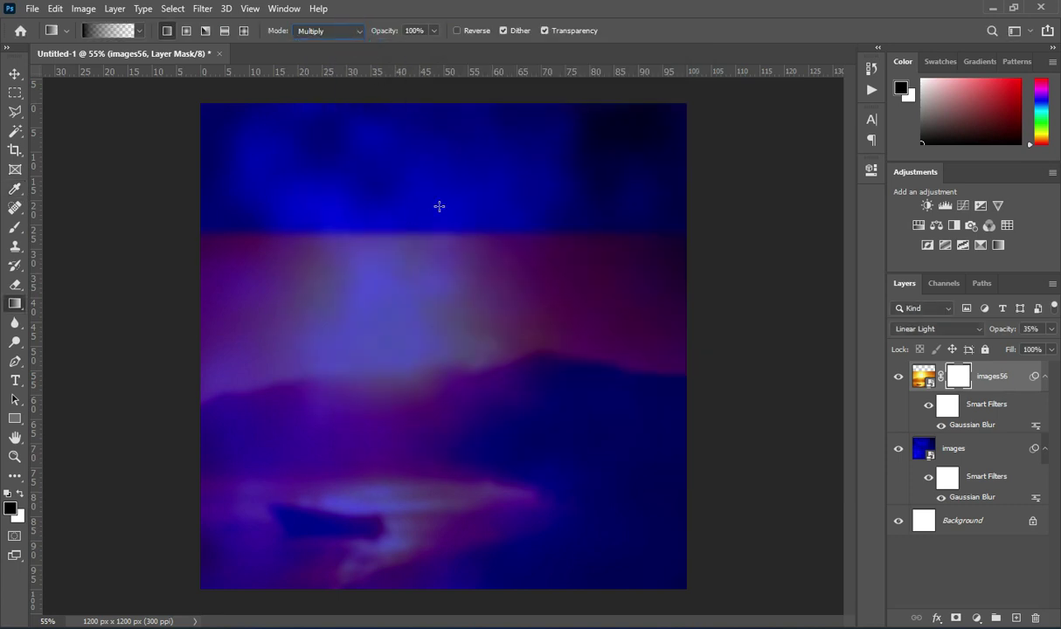
Draw downward gradients on the sunset layer's mask to fade its upper edge into the blue background.
{"action": "left_click_drag", "start_coordinate": [439, 206], "coordinate": [438, 311]}
{"action": "left_click_drag", "start_coordinate": [420, 258], "coordinate": [421, 316]}
{"action": "left_click_drag", "start_coordinate": [442, 224], "coordinate": [449, 262]}
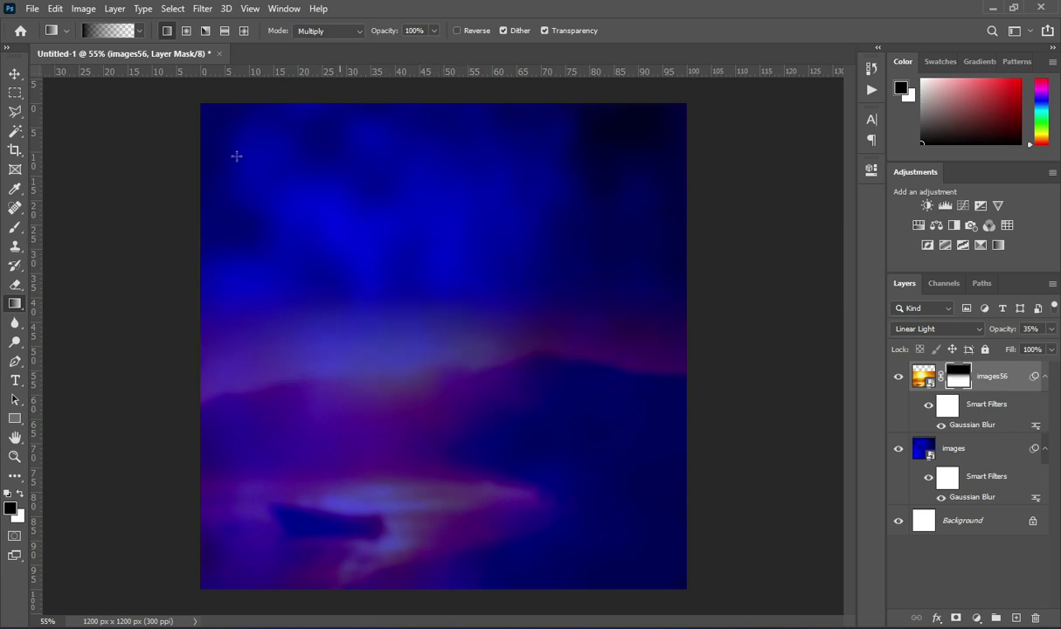
{"action": "left_click", "coordinate": [13, 75]}
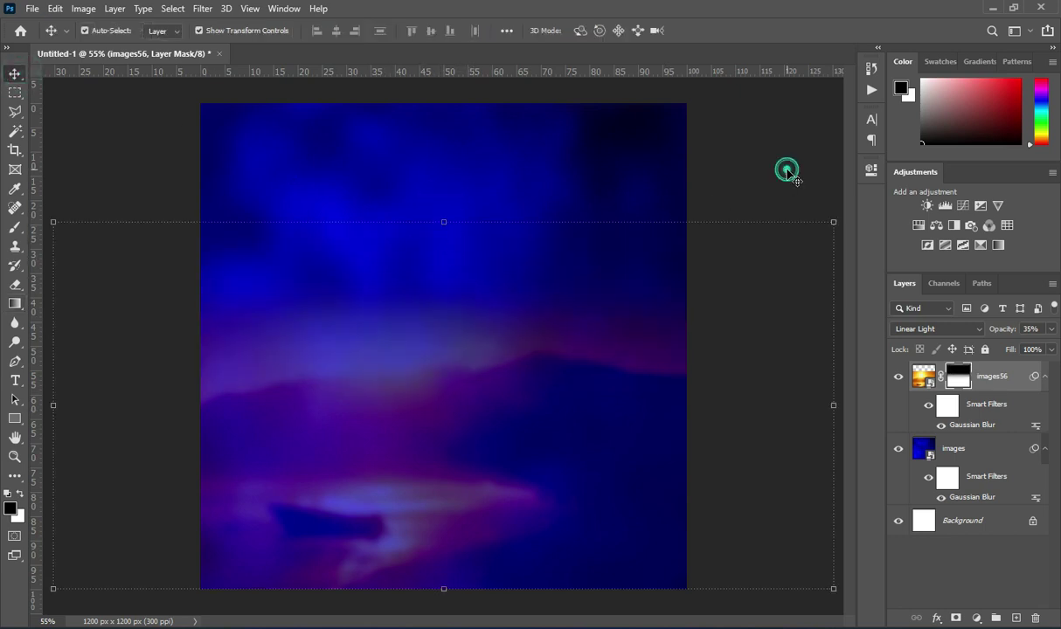
Deselect the sunset layer and collapse the smart filter lists of both image layers.
{"action": "left_click", "coordinate": [786, 171]}
{"action": "left_click", "coordinate": [1041, 377]}
{"action": "left_click", "coordinate": [1044, 407]}
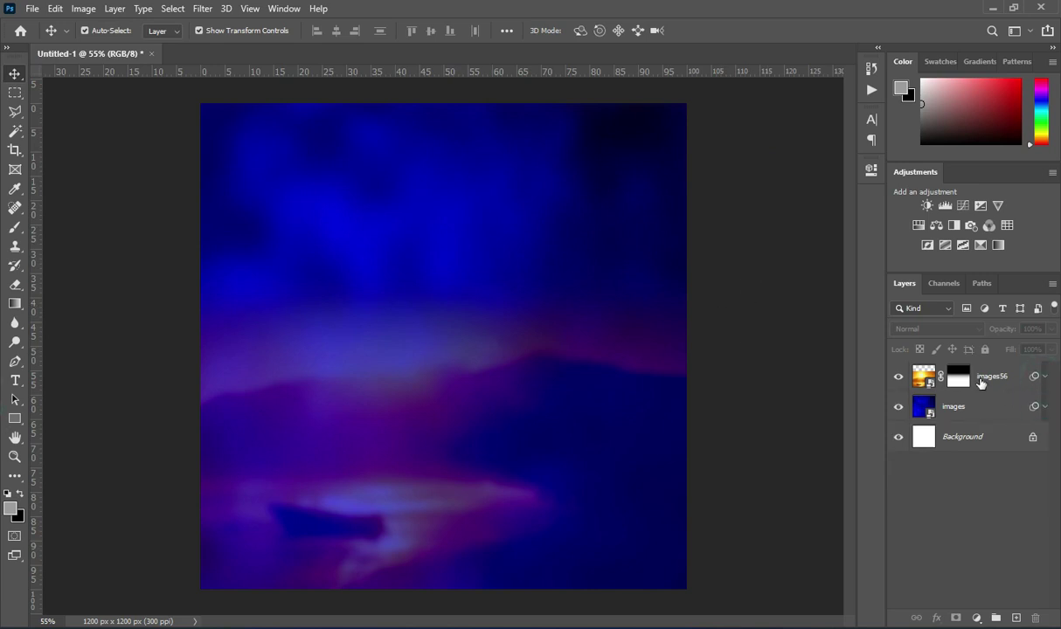
Place the praying crowd photo above the sunset layer, scaled to 3.20% in the canvas's upper-left corner.
{"action": "left_click", "coordinate": [979, 377]}
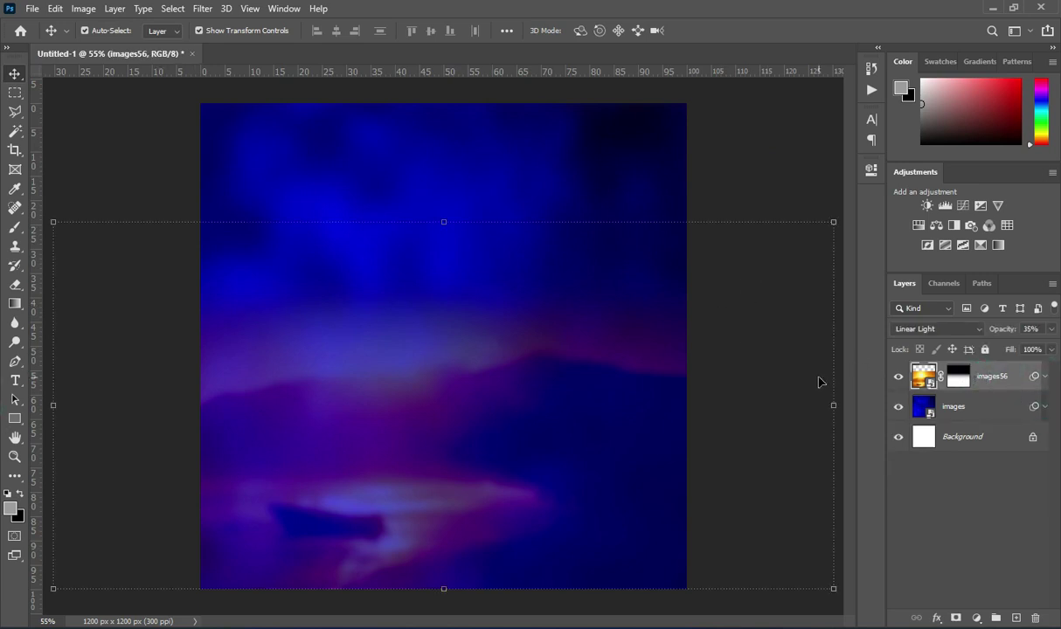
{"action": "key", "text": "alt+Tab"}
{"action": "left_click_drag", "start_coordinate": [753, 264], "coordinate": [160, 273]}
{"action": "key", "text": "alt+Tab"}
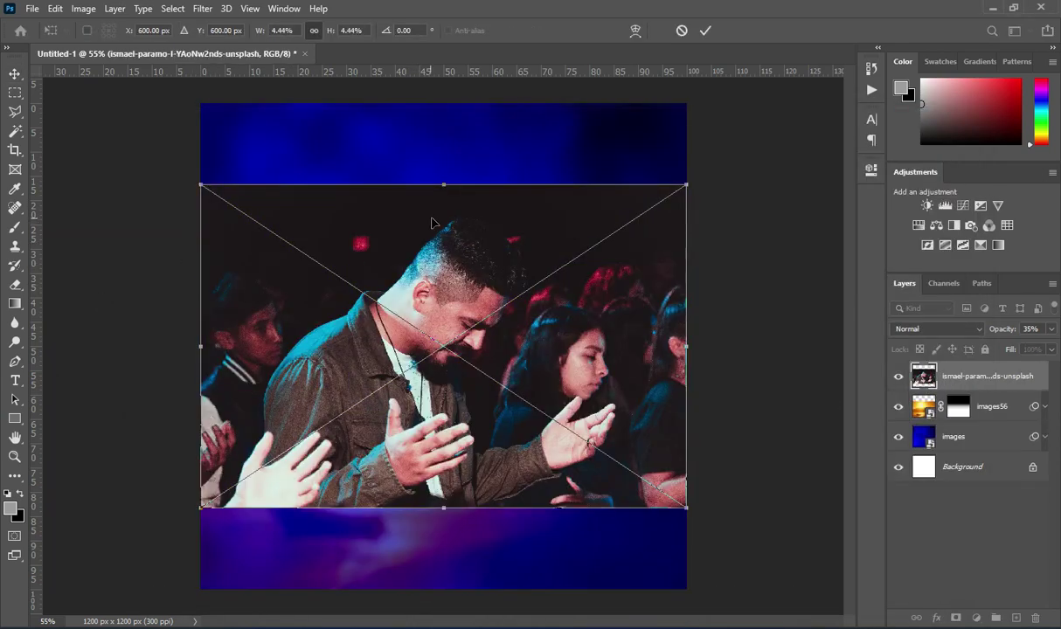
{"action": "left_click_drag", "start_coordinate": [395, 248], "coordinate": [395, 166]}
{"action": "left_click_drag", "start_coordinate": [687, 426], "coordinate": [534, 360]}
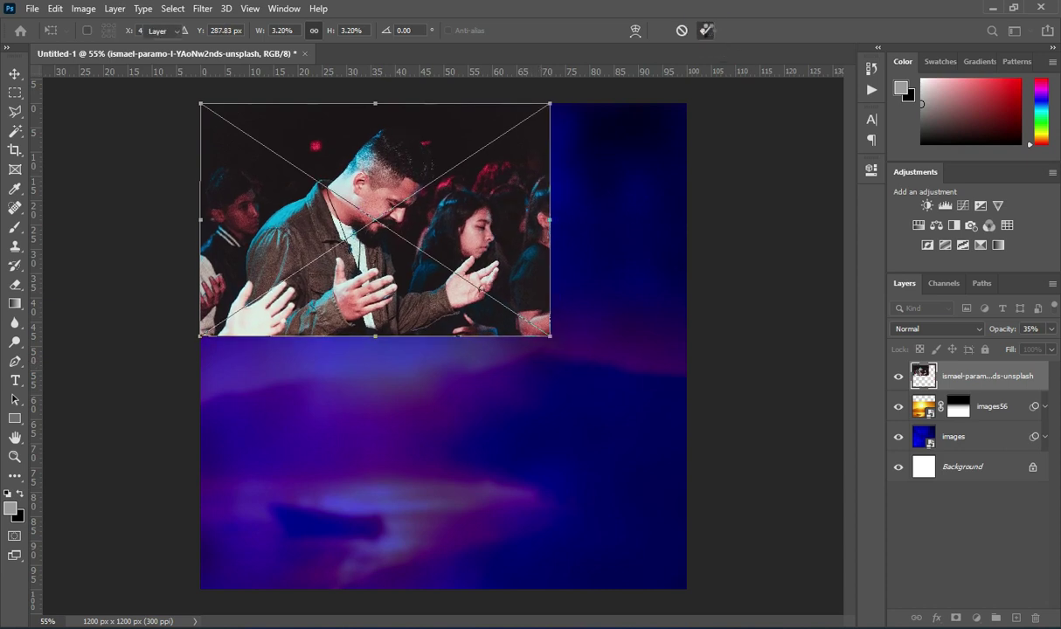
{"action": "left_click", "coordinate": [706, 30]}
Set the praying crowd photo's blend mode to Screen.
{"action": "left_click", "coordinate": [935, 328]}
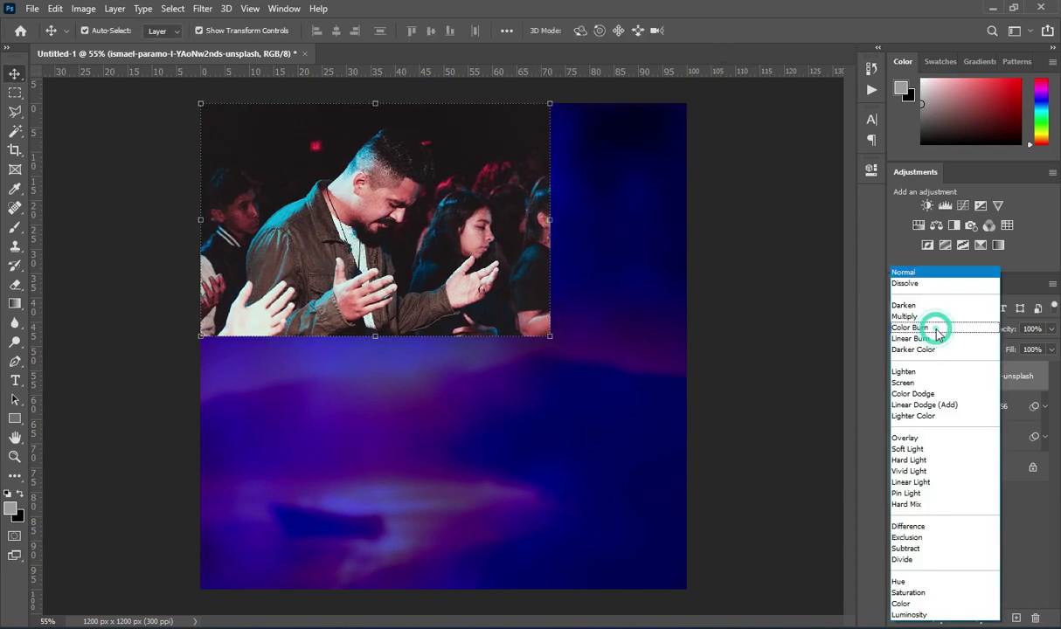
{"action": "left_click", "coordinate": [896, 378]}
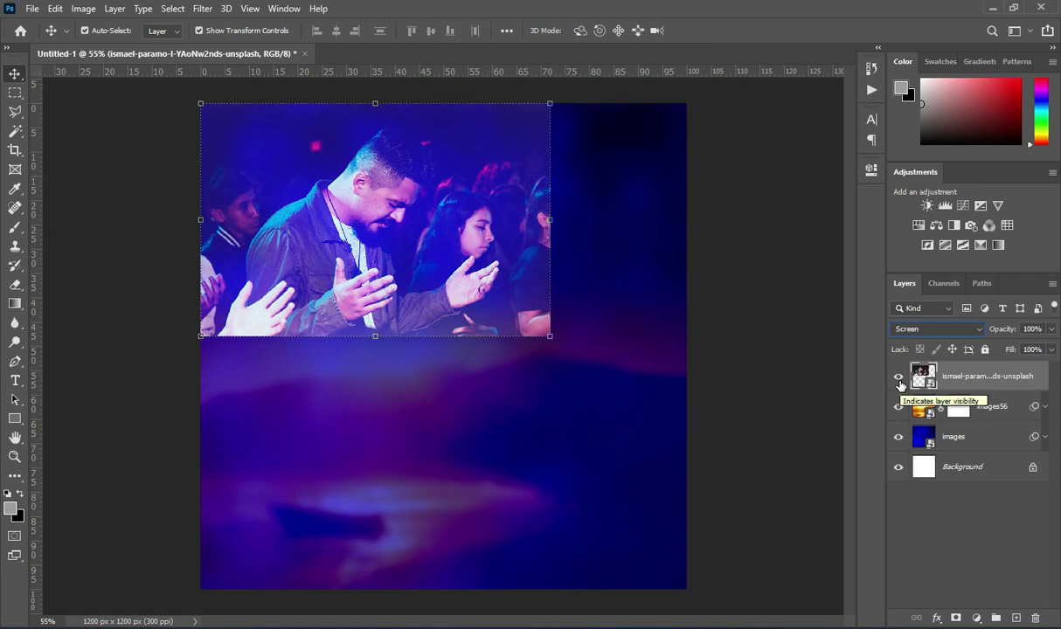
Set the praying crowd photo's opacity to 38% and add a layer mask with a gradient fading its right edge.
{"action": "left_click", "coordinate": [989, 331]}
{"action": "type", "text": "38"}
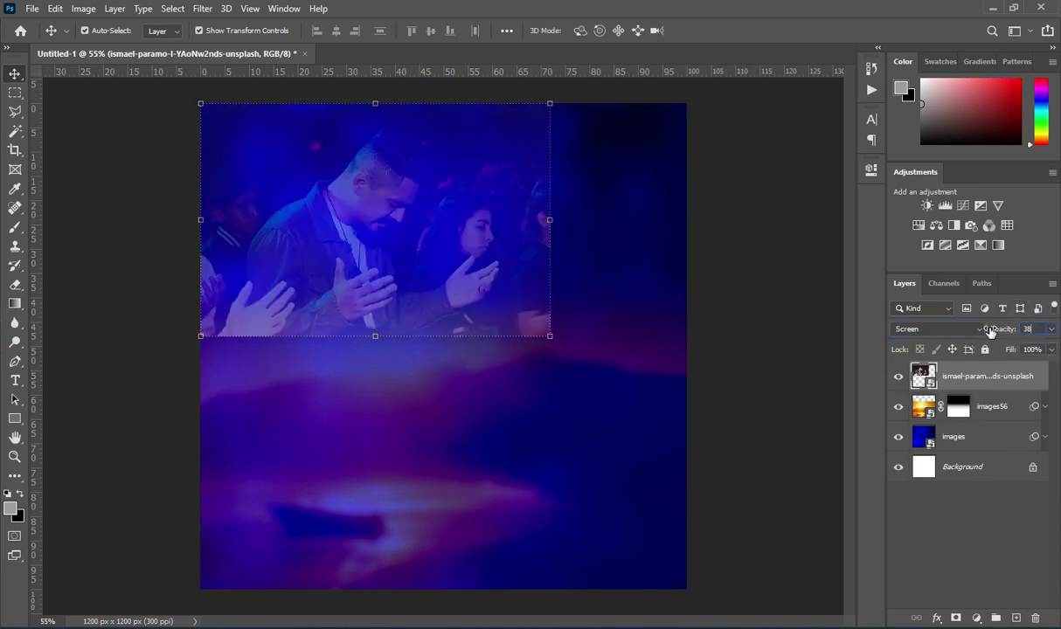
{"action": "left_click", "coordinate": [955, 618]}
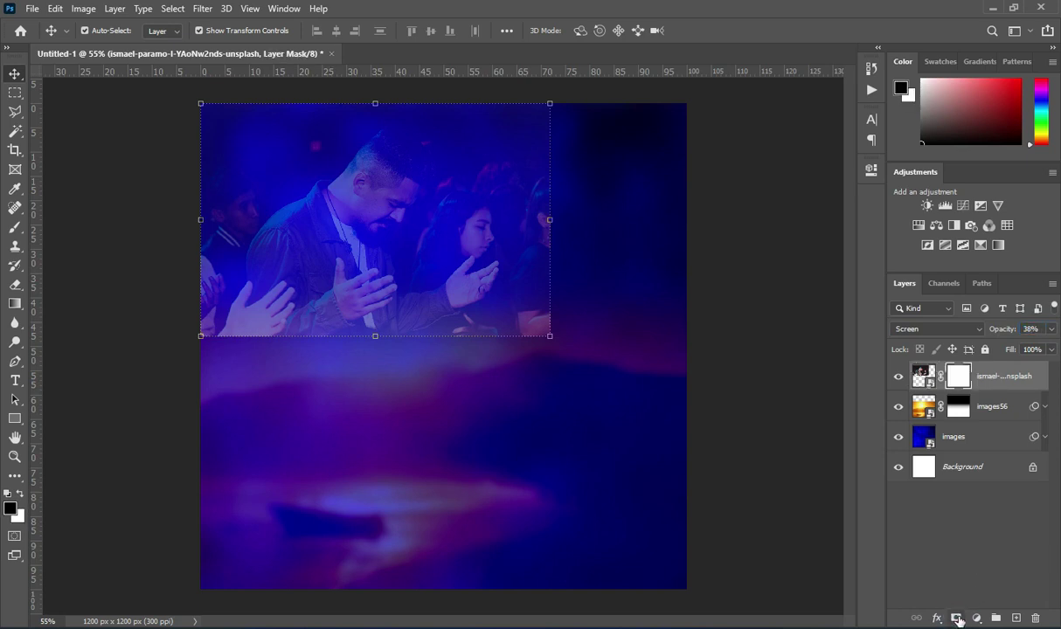
{"action": "left_click", "coordinate": [13, 305]}
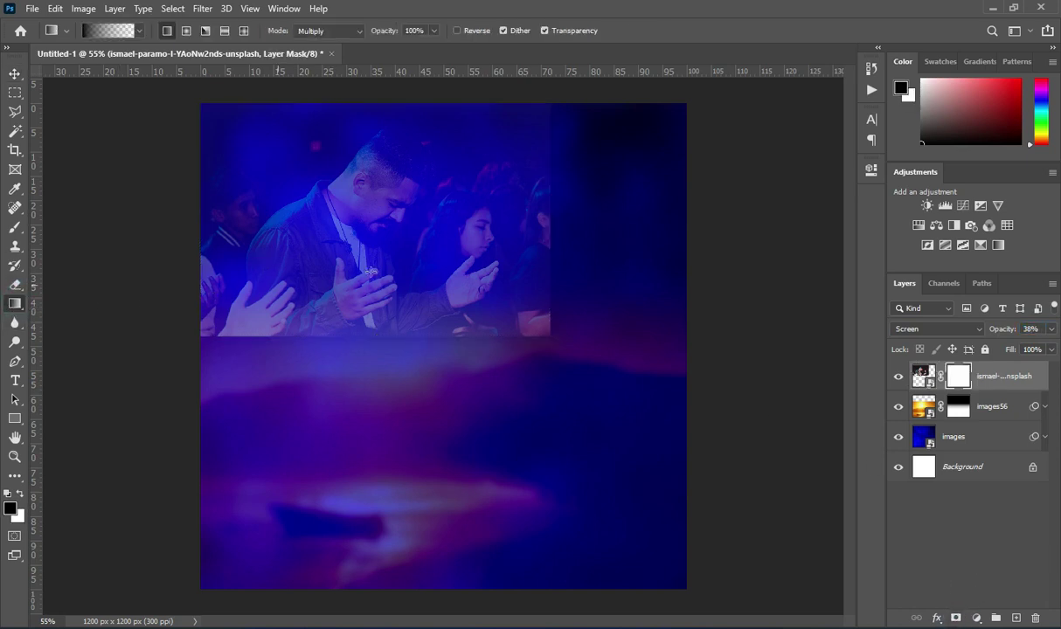
{"action": "left_click_drag", "start_coordinate": [461, 232], "coordinate": [564, 236]}
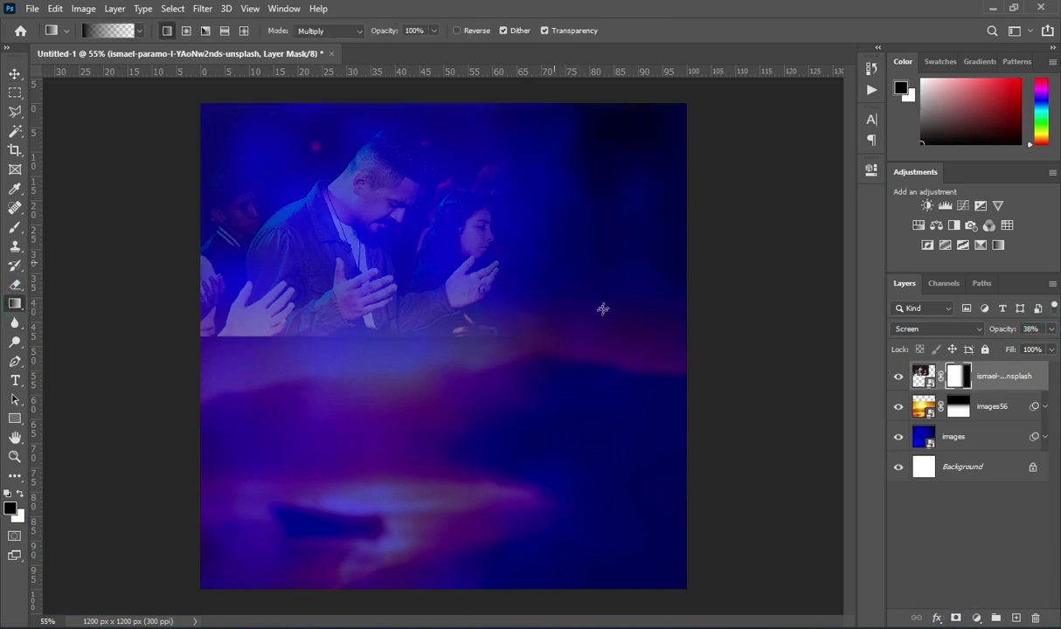
Fade the crowd photo's lower edge into the sunset with vertical gradients on its mask, and deselect the layer.
{"action": "left_click_drag", "start_coordinate": [358, 289], "coordinate": [358, 358]}
{"action": "left_click_drag", "start_coordinate": [348, 317], "coordinate": [348, 367]}
{"action": "left_click_drag", "start_coordinate": [443, 335], "coordinate": [443, 364]}
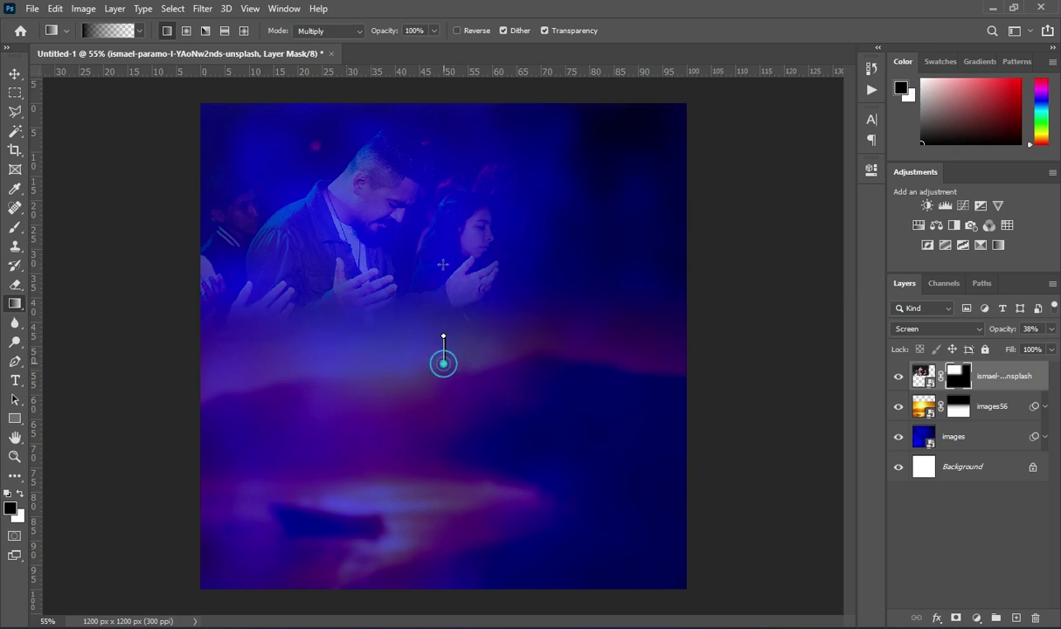
{"action": "left_click", "coordinate": [19, 73]}
{"action": "left_click", "coordinate": [15, 74]}
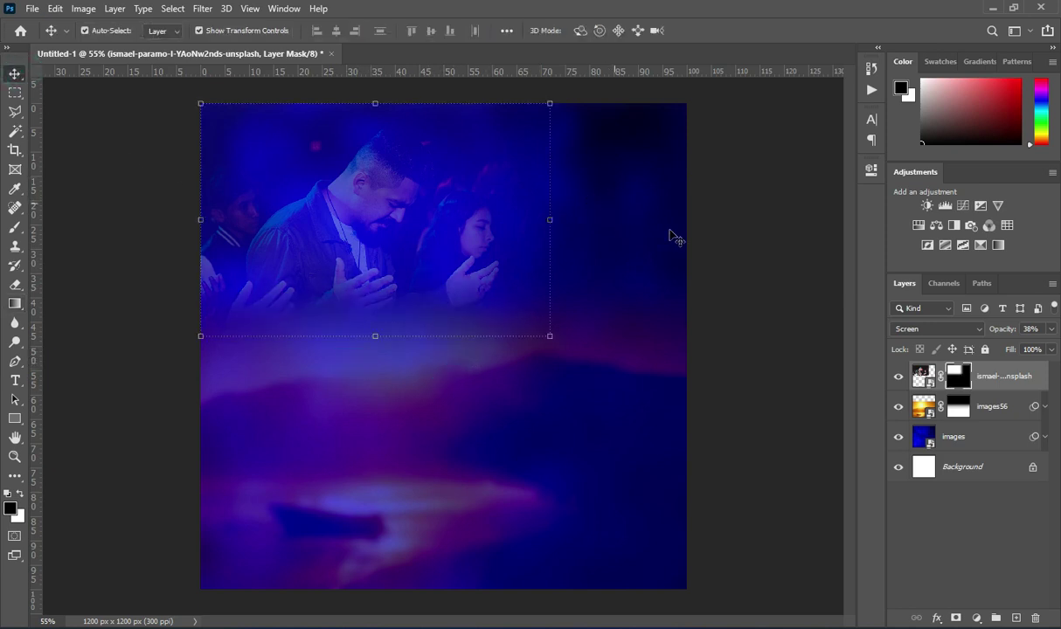
{"action": "left_click", "coordinate": [766, 317]}
{"action": "key", "text": "ctrl+minus"}
{"action": "key", "text": "ctrl+0"}
Copy "CHRIST CITY CHURCH INT'L MINISTRY" from the Notepad text document and paste it as a new text layer near the canvas's upper edge.
{"action": "key", "text": "alt+Tab"}
{"action": "left_click_drag", "start_coordinate": [290, 185], "coordinate": [67, 189]}
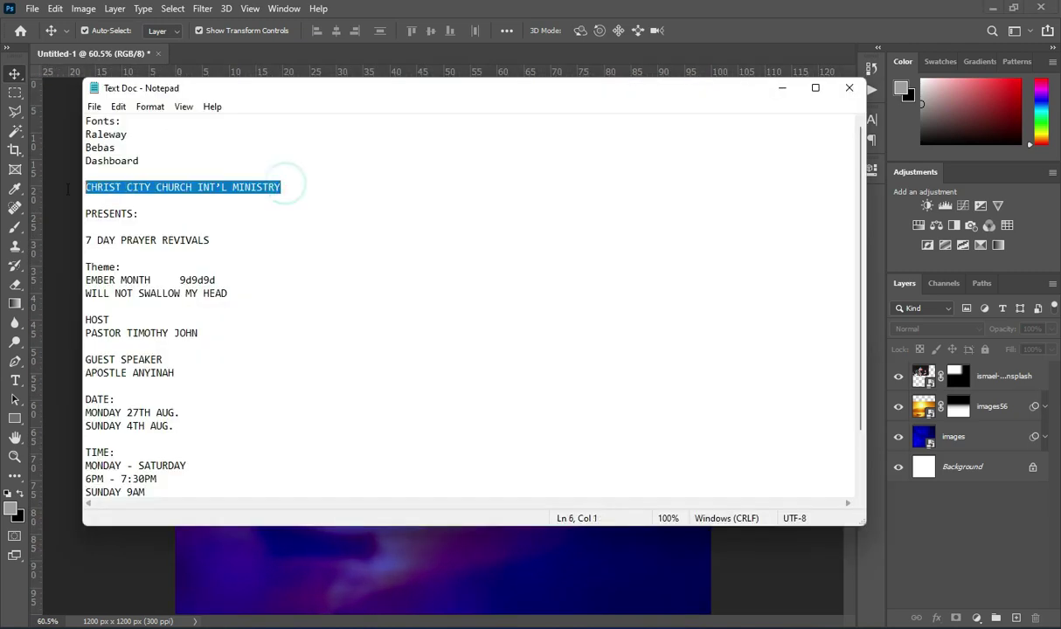
{"action": "left_click", "coordinate": [783, 91]}
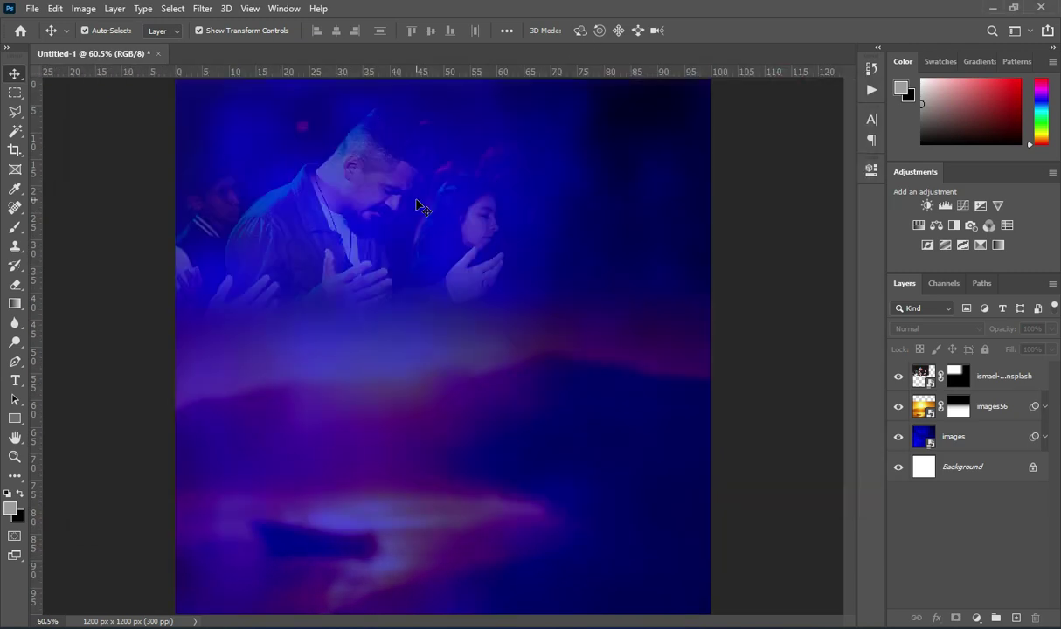
{"action": "key", "text": "t"}
{"action": "left_click", "coordinate": [326, 117]}
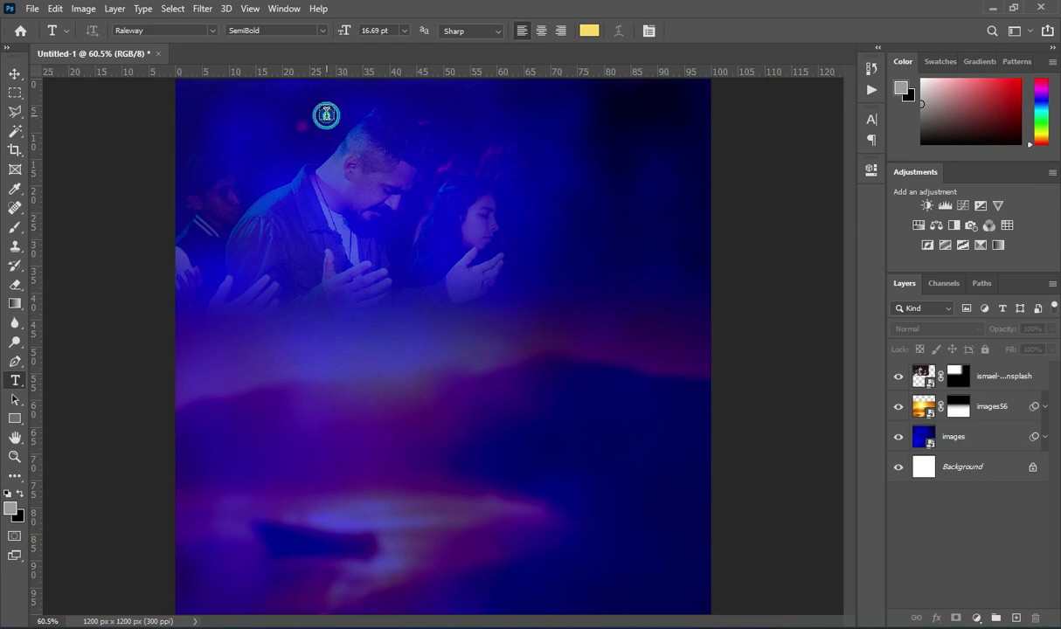
{"action": "key", "text": "ctrl+v"}
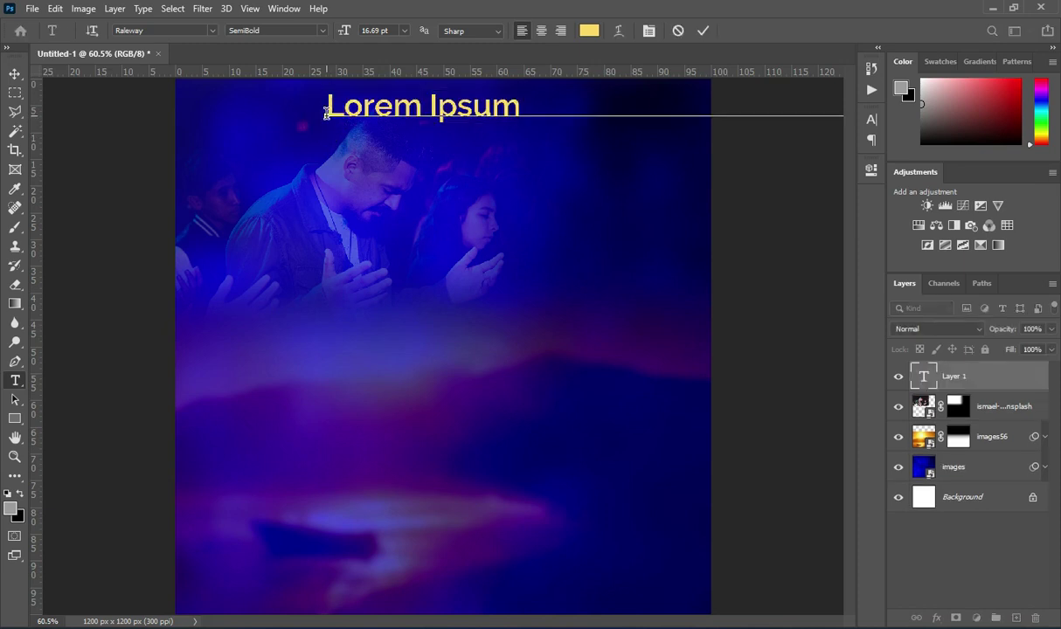
{"action": "left_click", "coordinate": [702, 32]}
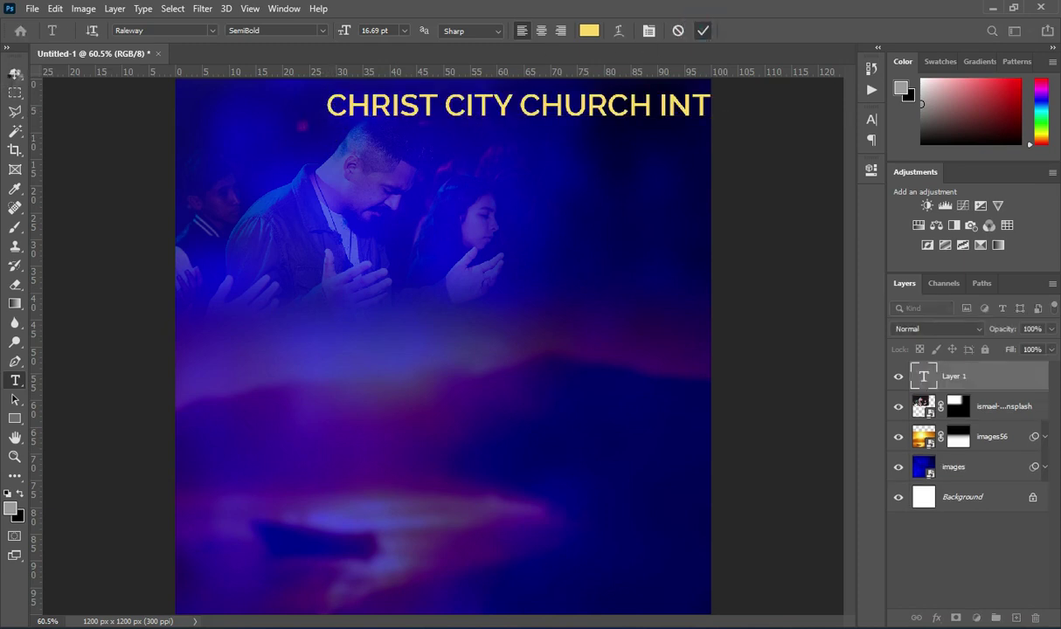
Scale the church name down to 7.3 pt and position it near the middle of the canvas's upper edge.
{"action": "left_click", "coordinate": [15, 72]}
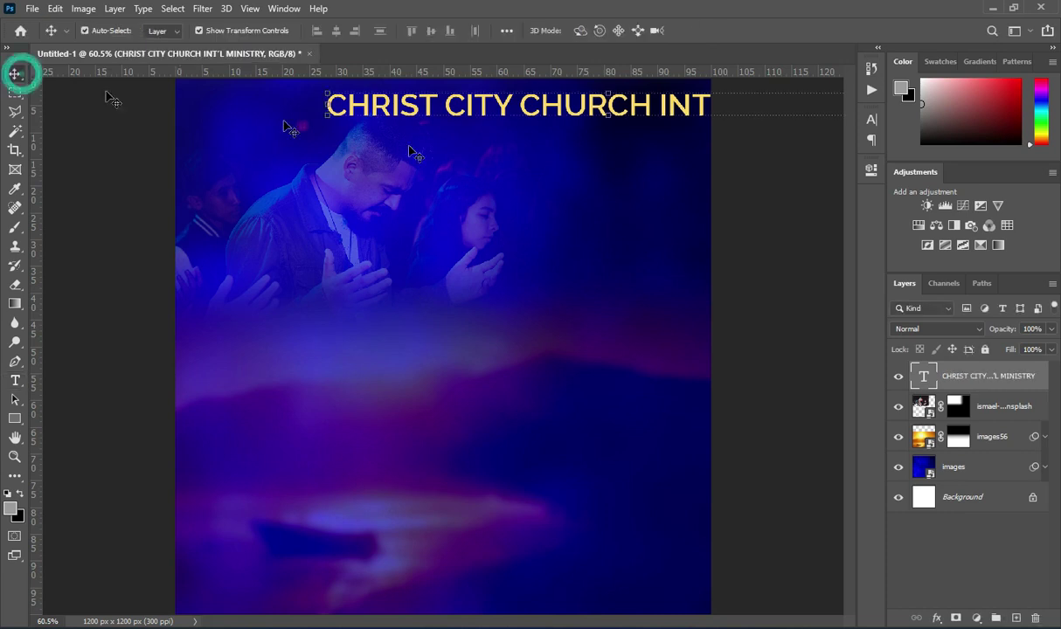
{"action": "left_click_drag", "start_coordinate": [611, 111], "coordinate": [432, 123]}
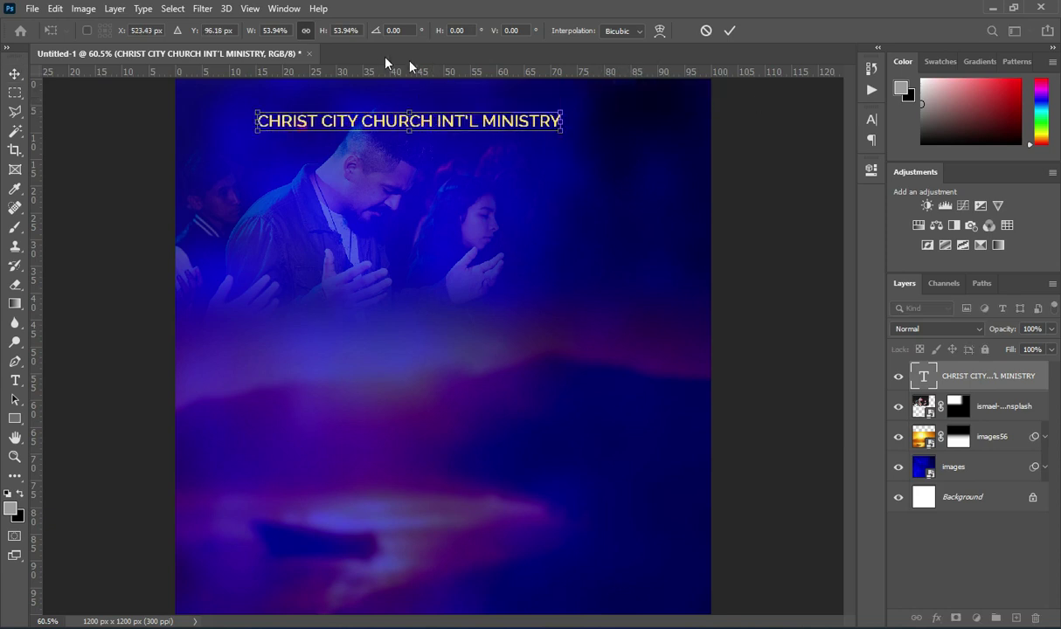
{"action": "left_click_drag", "start_coordinate": [258, 121], "coordinate": [313, 120]}
{"action": "key", "text": "Return"}
{"action": "left_click", "coordinate": [871, 119]}
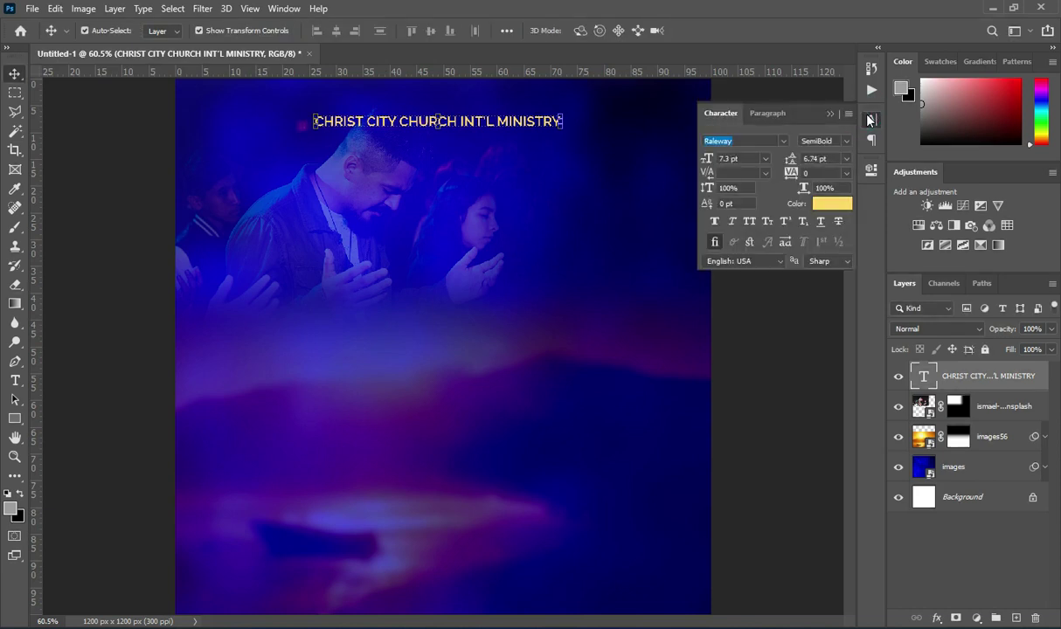
{"action": "left_click", "coordinate": [830, 113]}
{"action": "left_click_drag", "start_coordinate": [465, 121], "coordinate": [463, 102]}
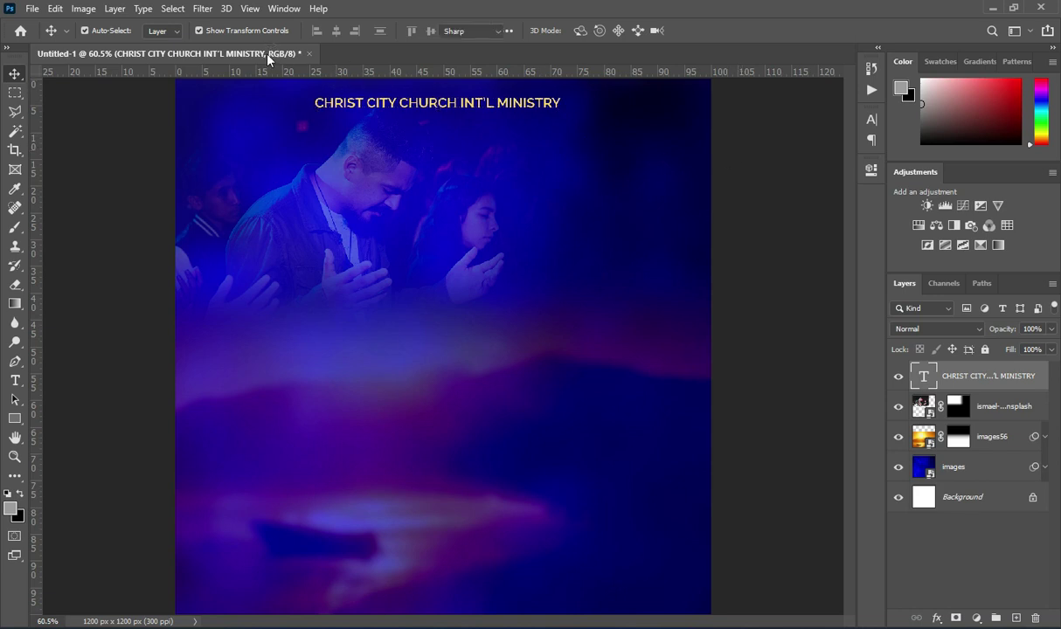
Set the church name's font weight to Bold.
{"action": "key", "text": "t"}
{"action": "left_click", "coordinate": [311, 30]}
{"action": "left_click", "coordinate": [260, 164]}
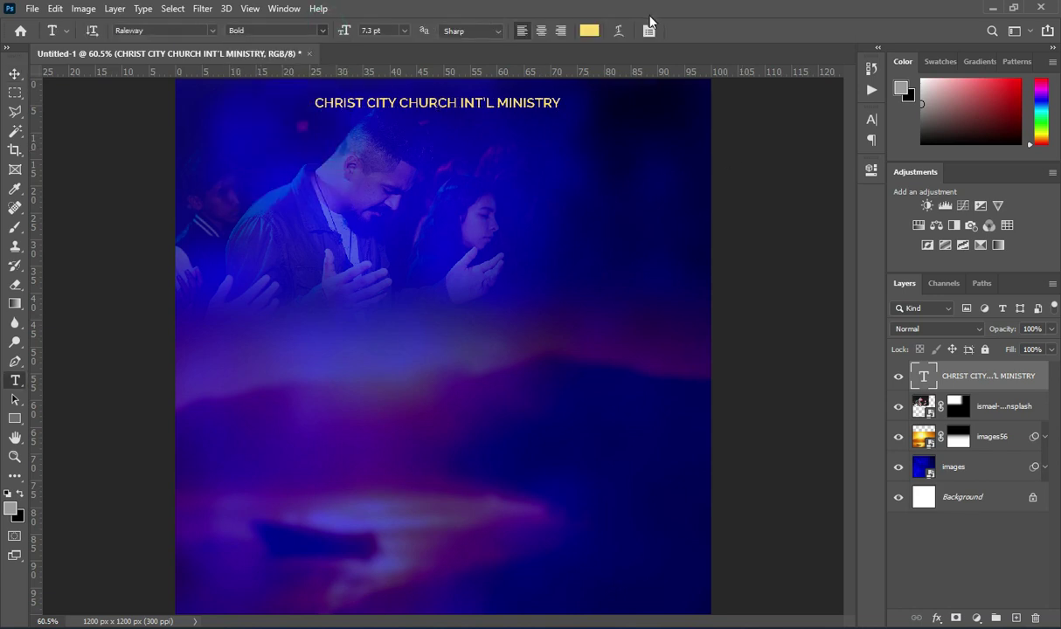
Duplicate the church name just below the original and colour the copy white (ffffff).
{"action": "key", "text": "v"}
{"action": "left_click_drag", "start_coordinate": [516, 103], "coordinate": [523, 125]}
{"action": "double_click", "coordinate": [531, 127]}
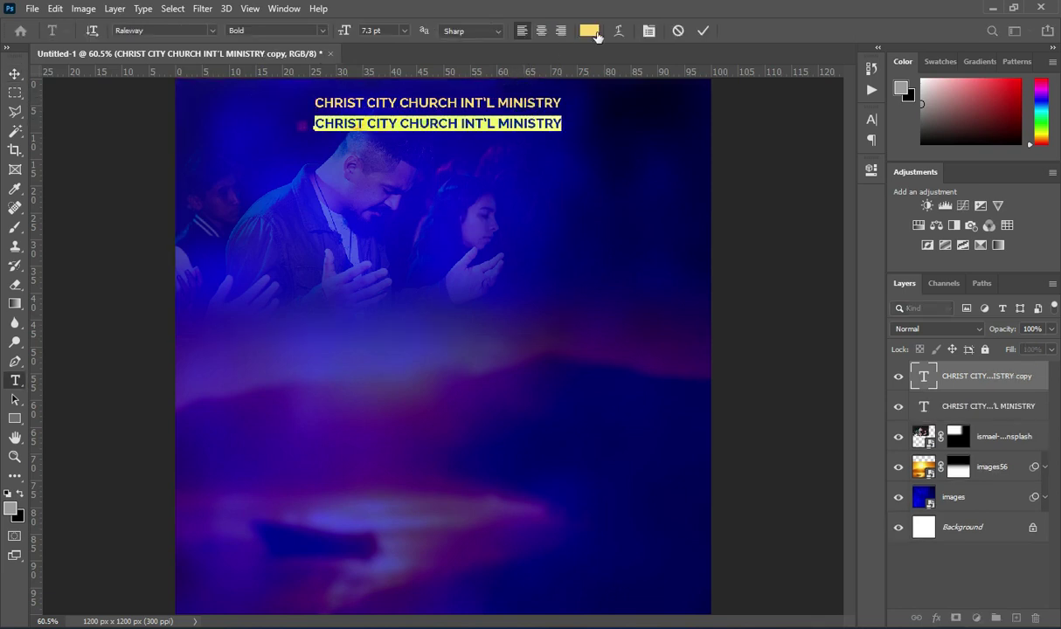
{"action": "left_click", "coordinate": [589, 31]}
{"action": "type", "text": "ffffff"}
{"action": "left_click", "coordinate": [996, 218]}
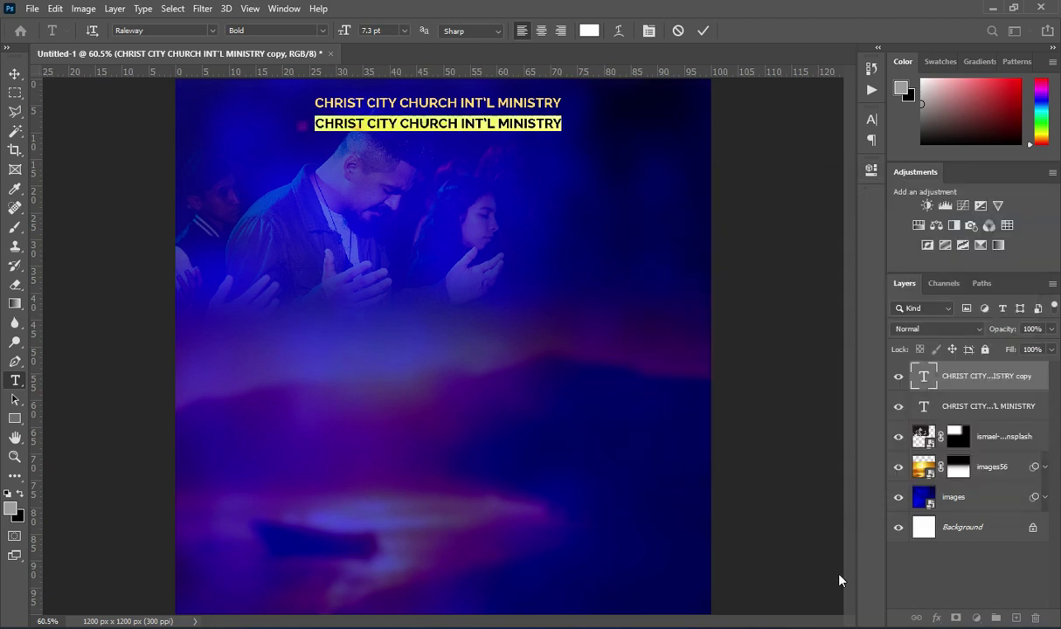
Replace the duplicated line's text with "PRESENTS:" copied from the Notepad text document.
{"action": "key", "text": "alt+Tab"}
{"action": "left_click_drag", "start_coordinate": [138, 214], "coordinate": [86, 214]}
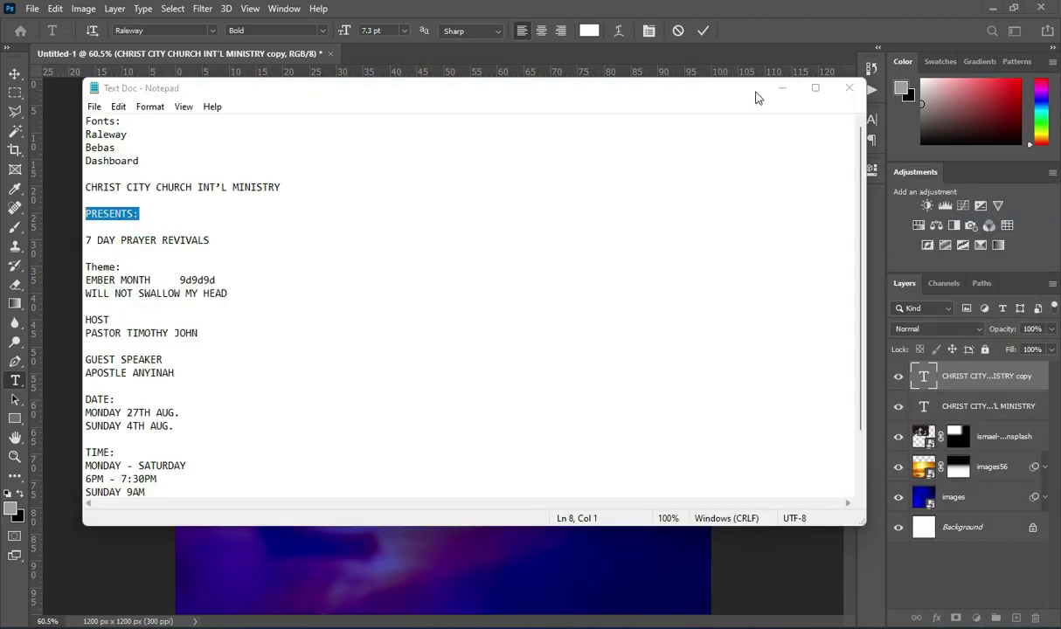
{"action": "left_click", "coordinate": [781, 90]}
{"action": "key", "text": "ctrl+v"}
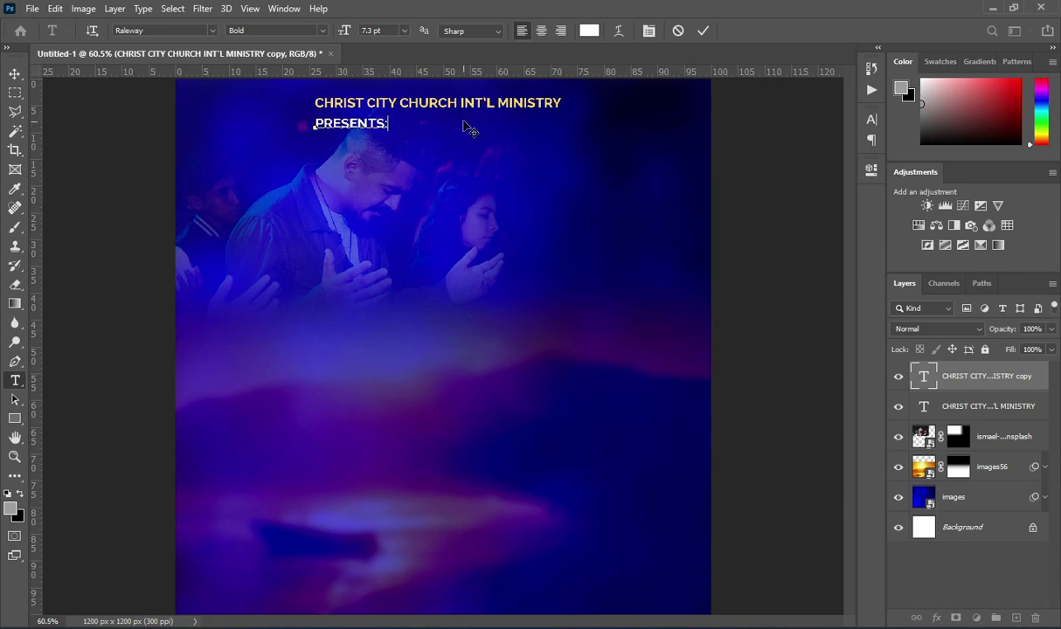
{"action": "key", "text": "ctrl+Return"}
{"action": "key", "text": "v"}
Widen the letter spacing of "PRESENTS:" and scale the line to 73.33%.
{"action": "left_click", "coordinate": [871, 119]}
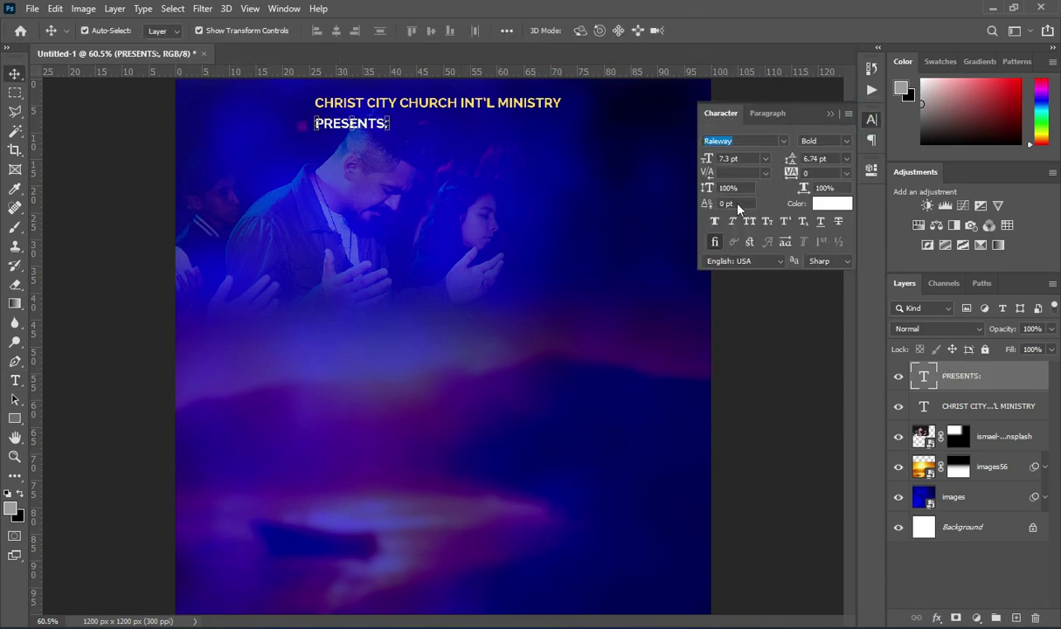
{"action": "left_click_drag", "start_coordinate": [799, 173], "coordinate": [834, 176]}
{"action": "left_click", "coordinate": [830, 114]}
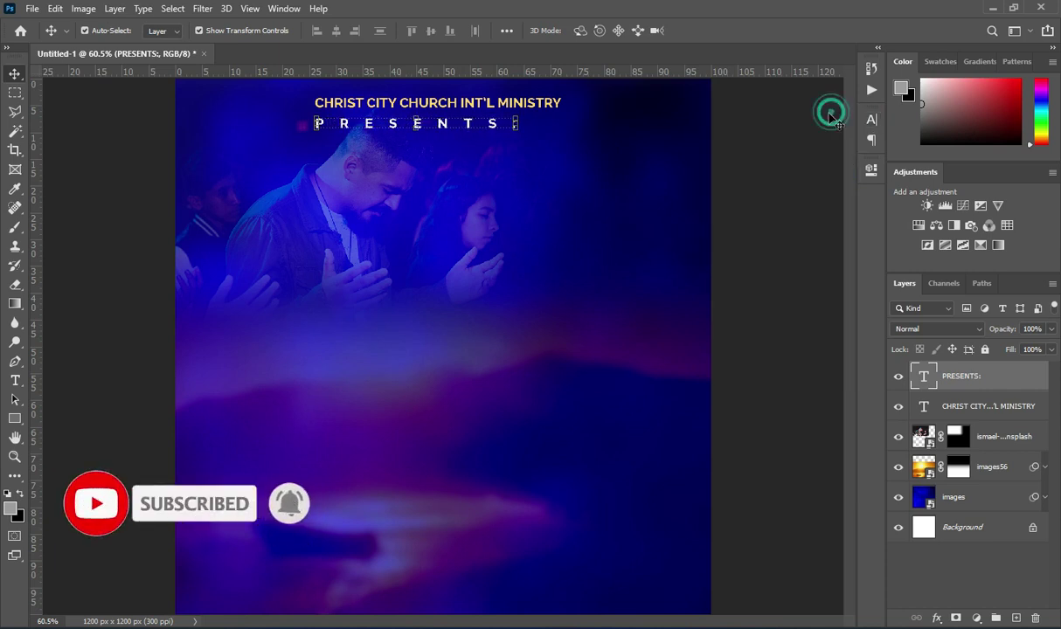
{"action": "left_click_drag", "start_coordinate": [314, 124], "coordinate": [367, 124]}
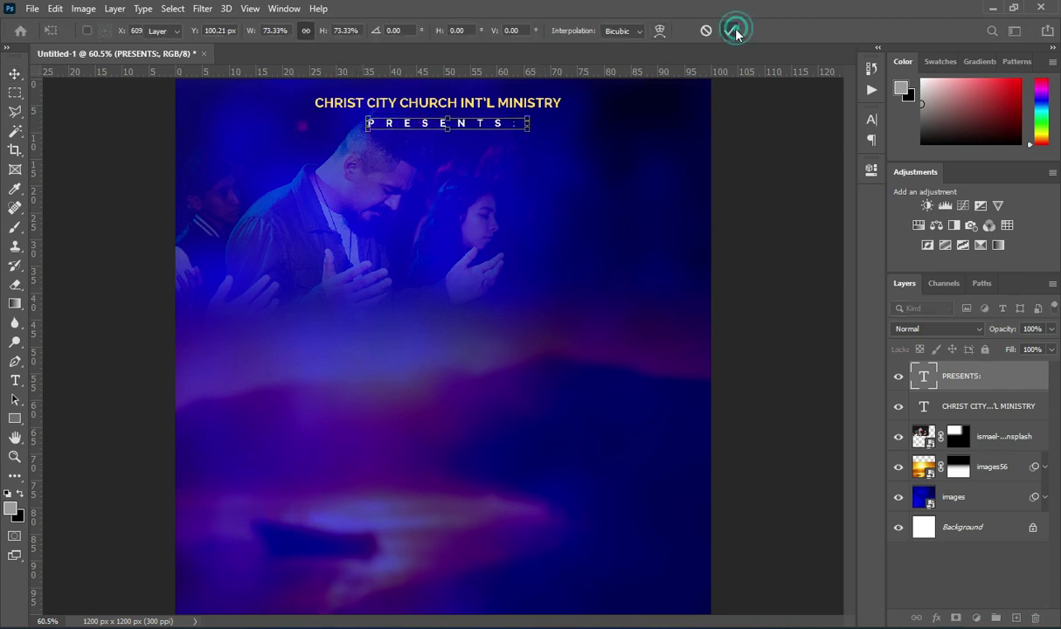
{"action": "left_click", "coordinate": [729, 31]}
Move "PRESENTS:" up so it sits close beneath the church name, and deselect it.
{"action": "left_click_drag", "start_coordinate": [419, 129], "coordinate": [419, 124]}
{"action": "key", "text": "Up"}
{"action": "key", "text": "Up"}
{"action": "key", "text": "Up"}
{"action": "key", "text": "Up"}
{"action": "key", "text": "Up"}
{"action": "key", "text": "Up"}
{"action": "key", "text": "Up"}
{"action": "key", "text": "Up"}
{"action": "left_click", "coordinate": [764, 152]}
Centre the church name and "PRESENTS:" horizontally on each other and on the canvas, and clear the selection.
{"action": "left_click", "coordinate": [913, 405]}
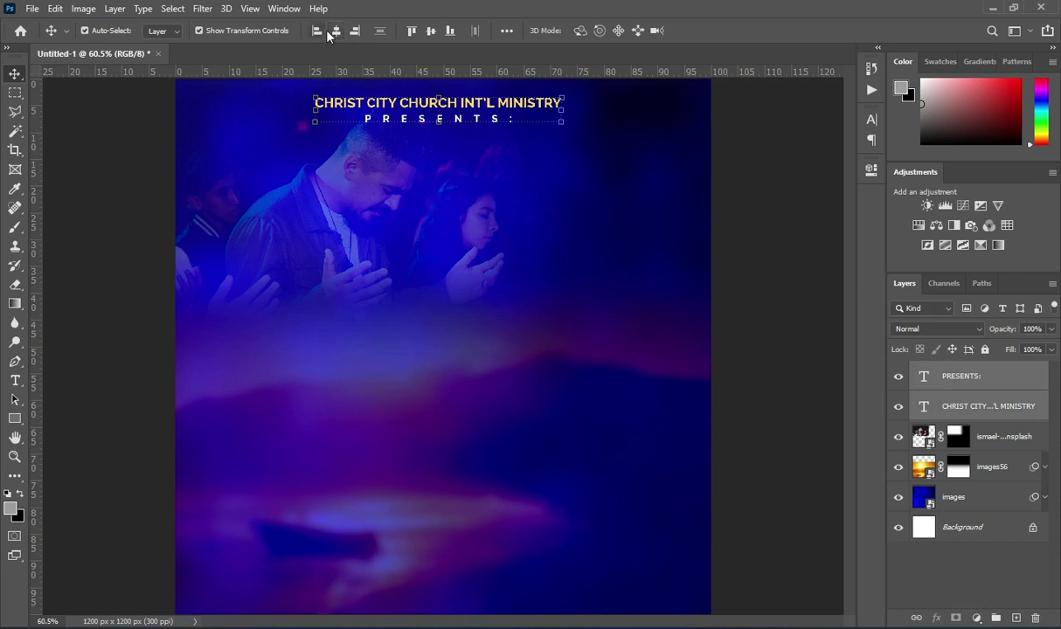
{"action": "left_click", "coordinate": [335, 30]}
{"action": "key", "text": "ctrl+a"}
{"action": "left_click", "coordinate": [336, 30]}
{"action": "left_click", "coordinate": [774, 191], "text": "ctrl"}
{"action": "key", "text": "ctrl+d"}
{"action": "key", "text": "ctrl+minus"}
{"action": "key", "text": "ctrl+0"}
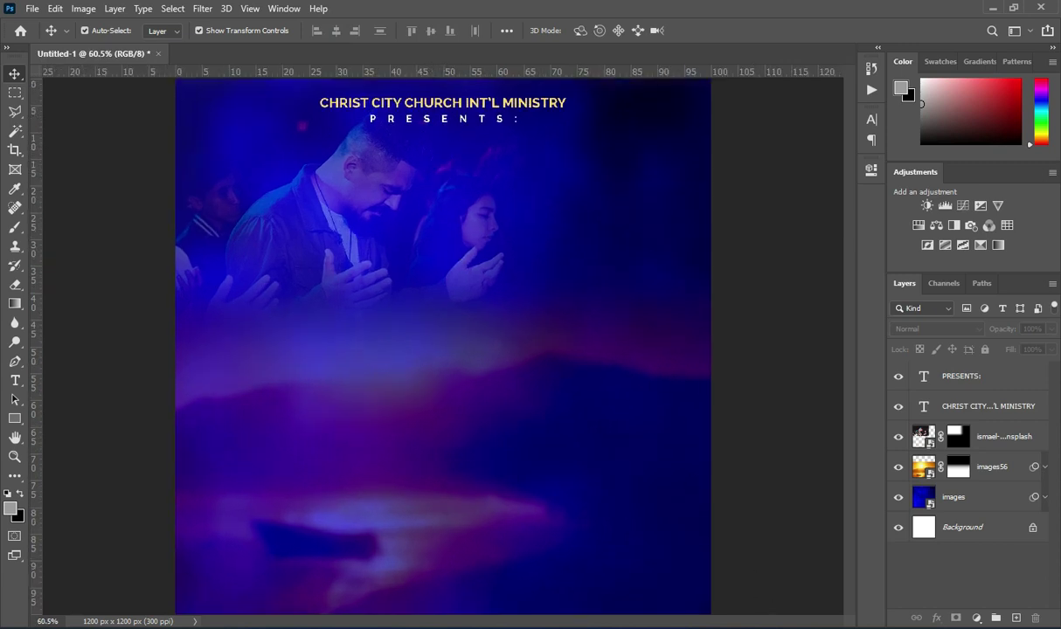
Copy the "7" from the Notepad text document and paste it as a new text layer over the praying crowd.
{"action": "key", "text": "alt+Tab"}
{"action": "left_click_drag", "start_coordinate": [91, 239], "coordinate": [73, 241]}
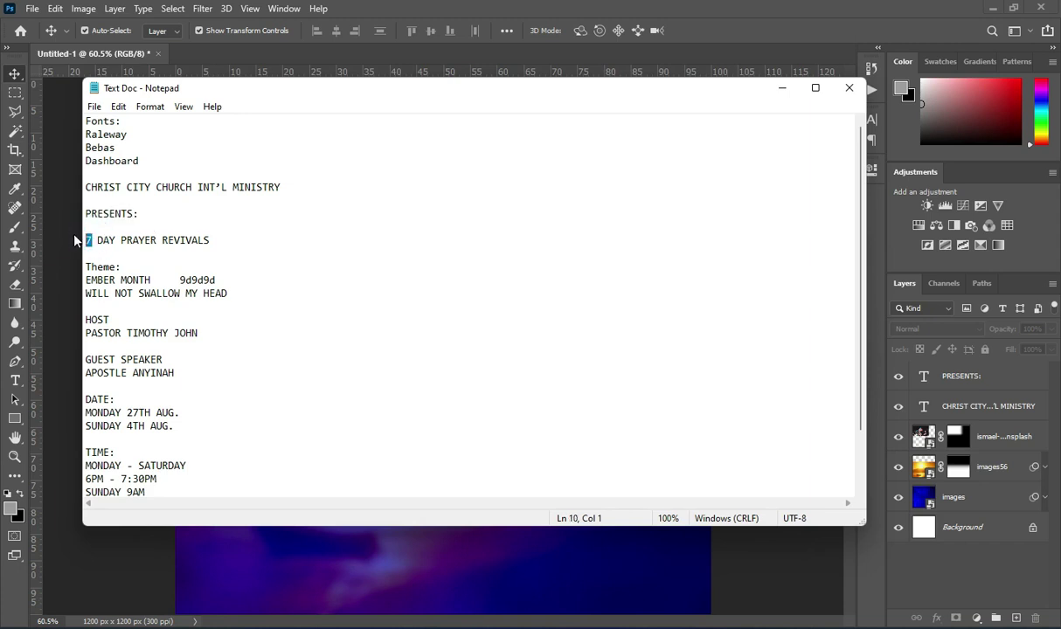
{"action": "key", "text": "alt+Tab"}
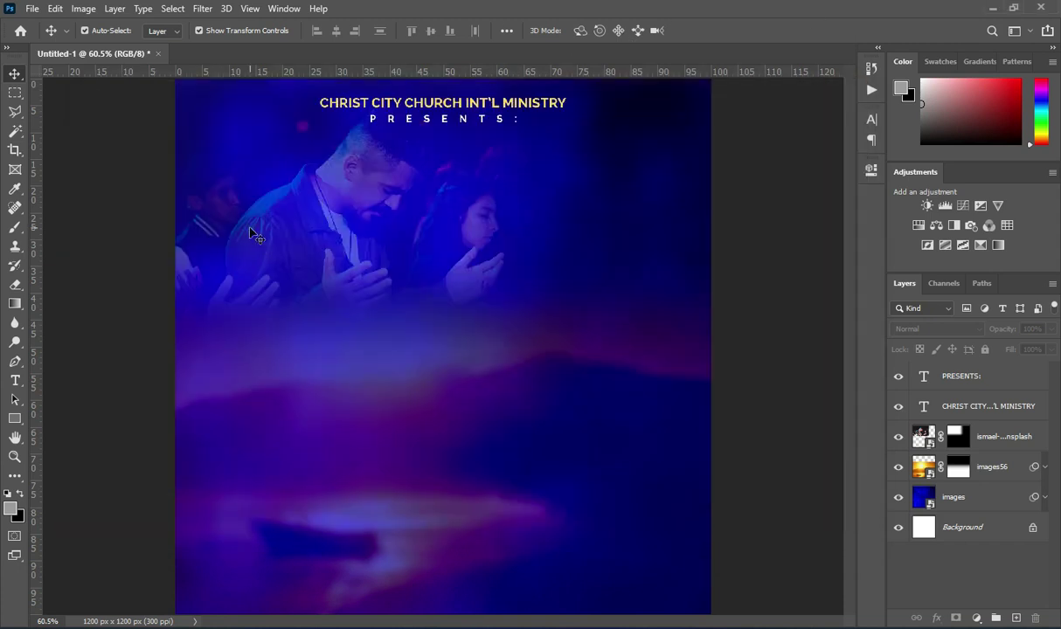
{"action": "key", "text": "t"}
{"action": "left_click", "coordinate": [265, 192]}
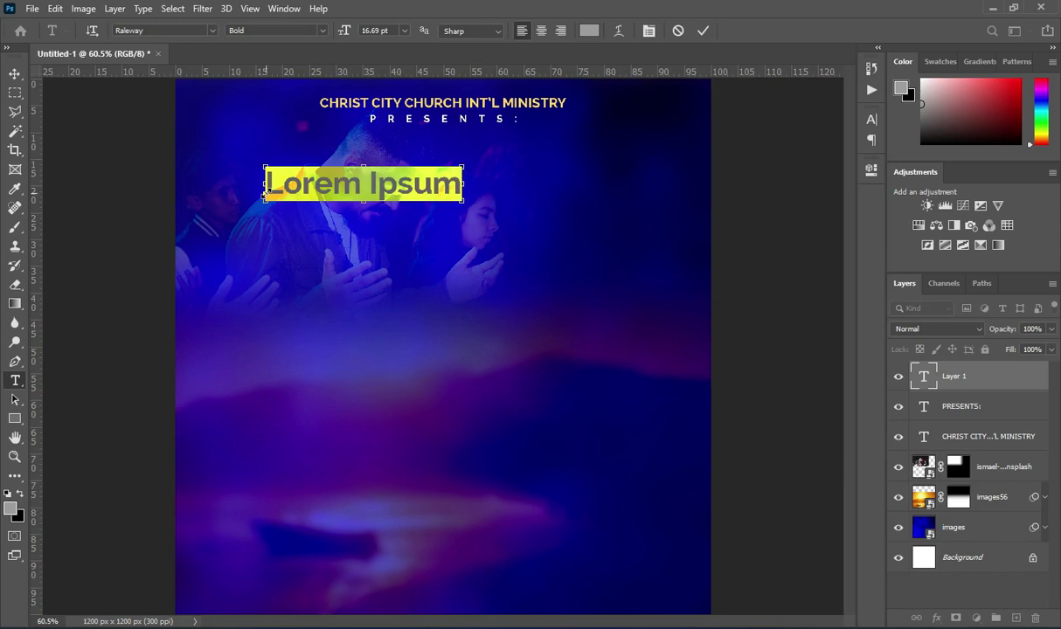
{"action": "key", "text": "ctrl+v"}
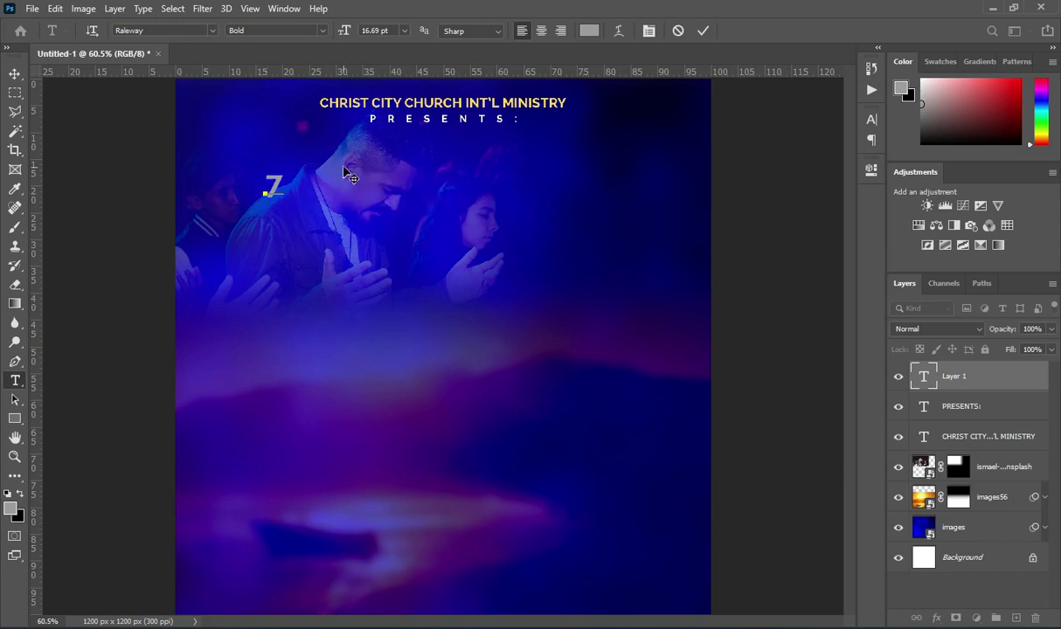
{"action": "left_click", "coordinate": [701, 34]}
Colour the "7" with the yellow sampled from the church name.
{"action": "left_click", "coordinate": [589, 30]}
{"action": "mouse_move", "coordinate": [855, 383]}
{"action": "left_mouse_down"}
{"action": "mouse_move", "coordinate": [854, 370]}
{"action": "mouse_move", "coordinate": [855, 391]}
{"action": "left_mouse_up"}
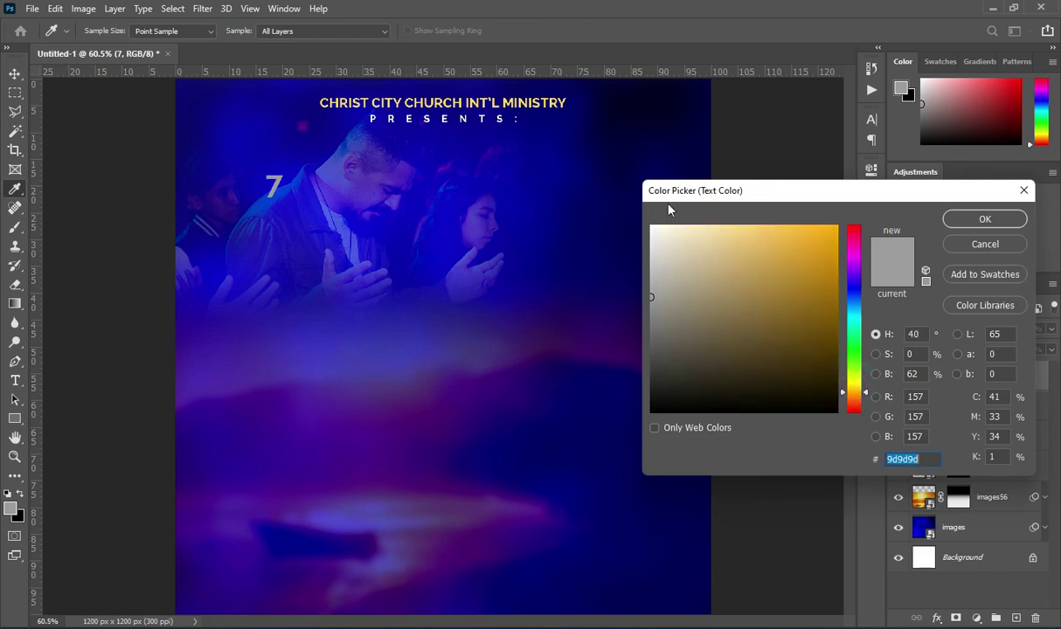
{"action": "left_click", "coordinate": [528, 104]}
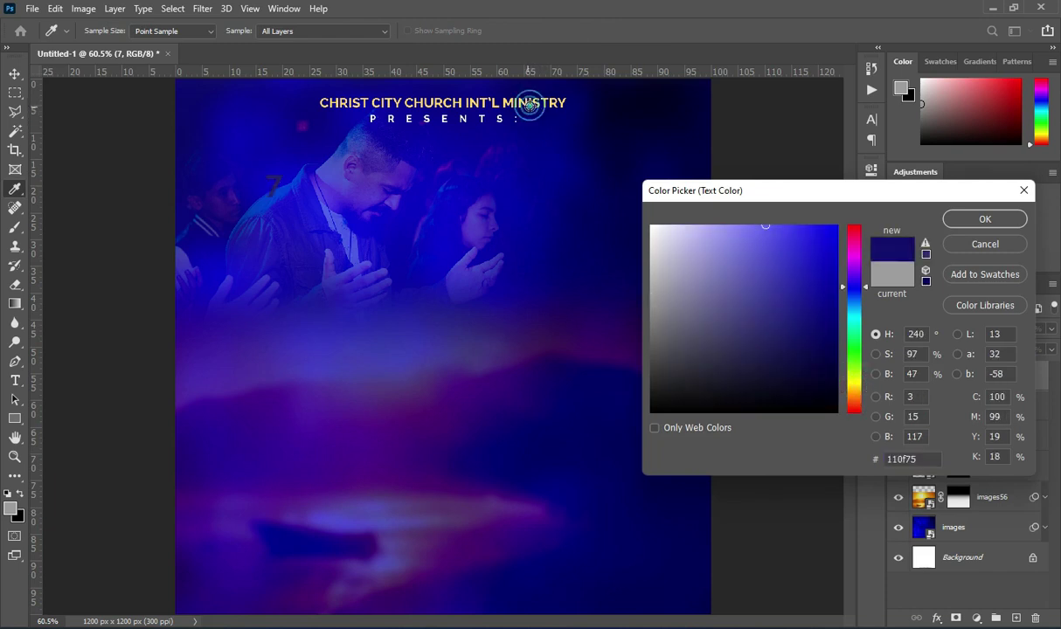
{"action": "left_click", "coordinate": [535, 102]}
{"action": "left_click_drag", "start_coordinate": [762, 227], "coordinate": [783, 225]}
{"action": "left_click", "coordinate": [1013, 223]}
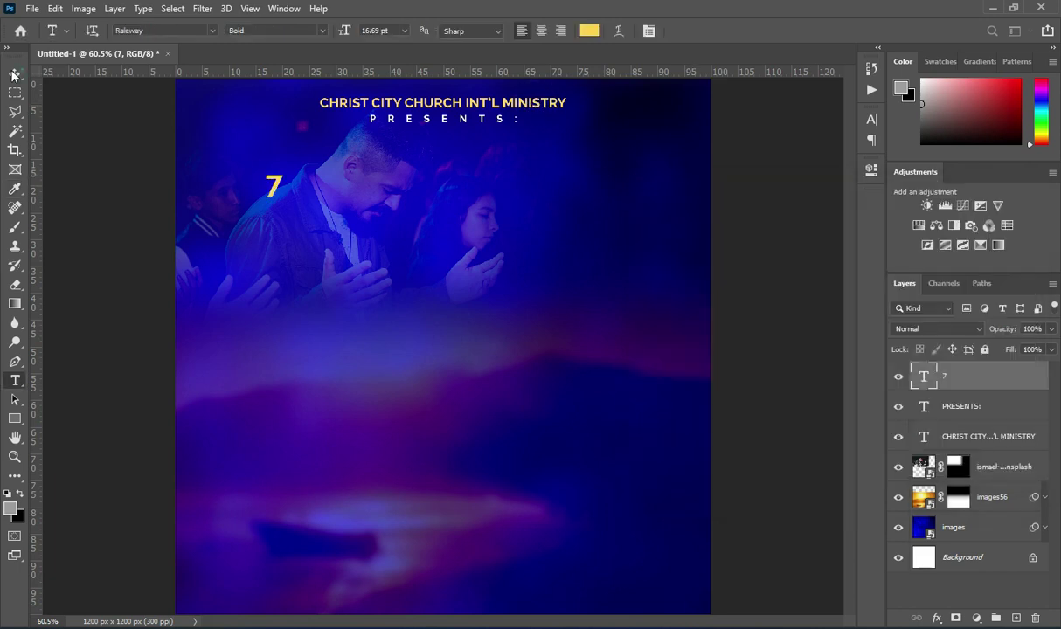
Enlarge the "7" to 435.19% and place it over the praying man's shoulder below the heading.
{"action": "left_click", "coordinate": [14, 74]}
{"action": "scroll", "coordinate": [262, 179], "scroll_direction": "up", "scroll_amount": 2}
{"action": "key", "text": "ctrl+t"}
{"action": "left_click_drag", "start_coordinate": [290, 208], "coordinate": [446, 302]}
{"action": "left_click_drag", "start_coordinate": [308, 264], "coordinate": [313, 230]}
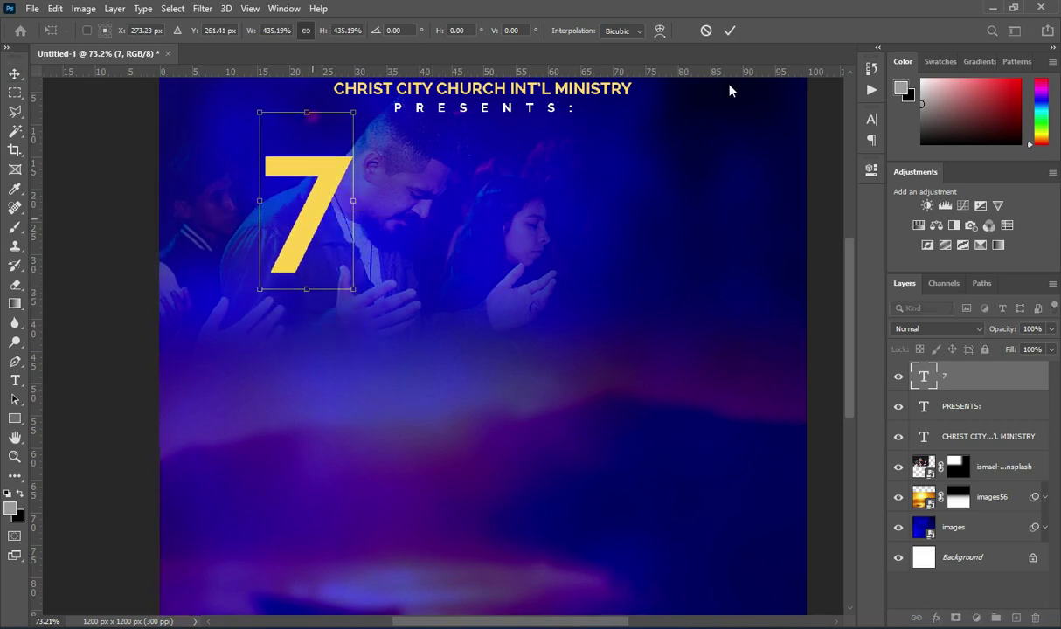
{"action": "left_click", "coordinate": [727, 33]}
{"action": "scroll", "coordinate": [312, 161], "scroll_direction": "down", "scroll_amount": 1}
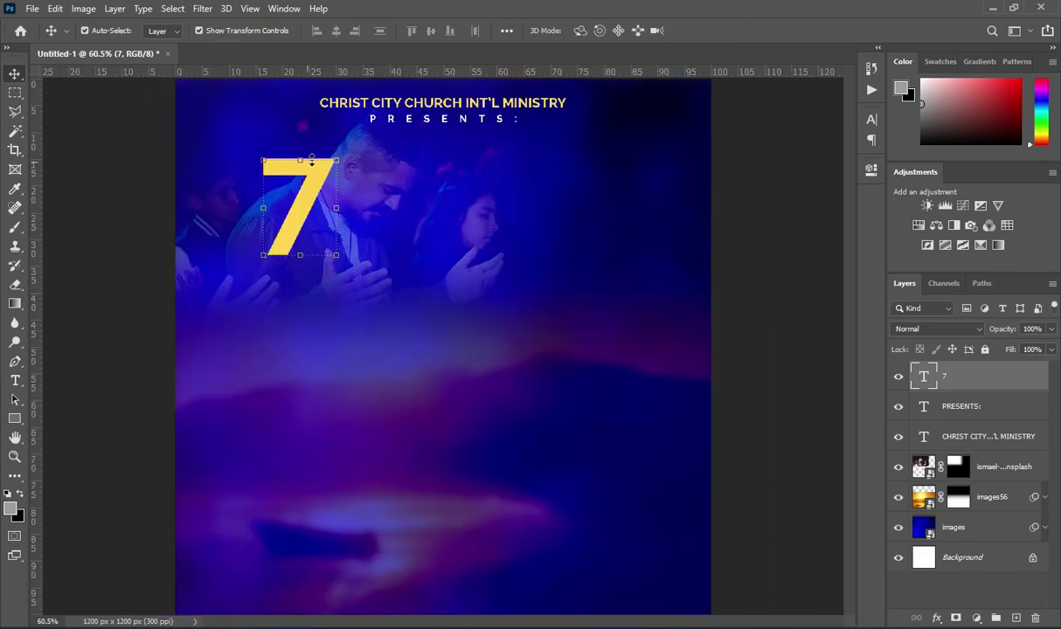
Scale the "7" to 69.60% and shift it slightly left over the crowd photo.
{"action": "left_click_drag", "start_coordinate": [335, 160], "coordinate": [317, 177]}
{"action": "left_click_drag", "start_coordinate": [241, 217], "coordinate": [282, 218]}
{"action": "left_click", "coordinate": [729, 30]}
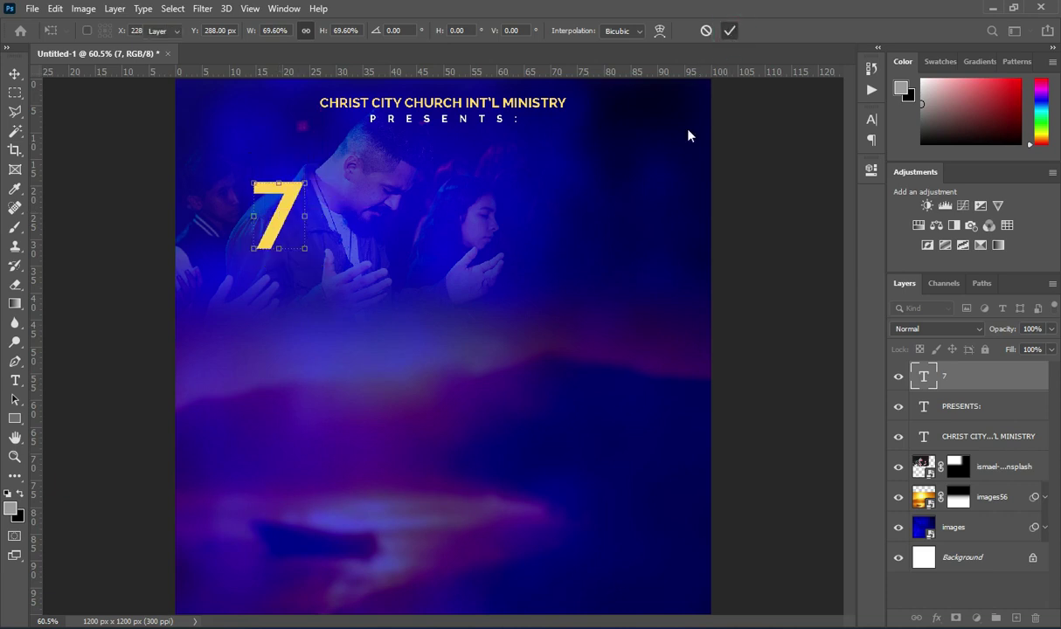
In the Notepad text document, correct the title line to read "7 DAYS PRAYER REVIVALS" in full capitals and save the file.
{"action": "key", "text": "alt+Tab"}
{"action": "left_click_drag", "start_coordinate": [118, 241], "coordinate": [103, 240]}
{"action": "type", "text": "S PRAYER REVIVALS"}
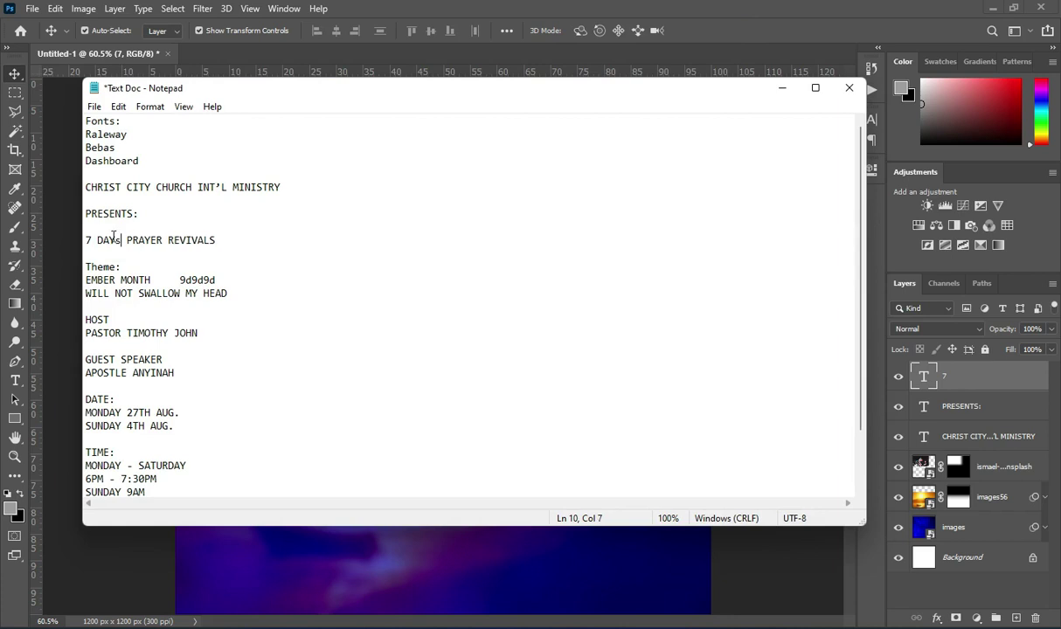
{"action": "key", "text": "BackSpace"}
{"action": "type", "text": "S"}
{"action": "key", "text": "ctrl+s"}
Return to Photoshop and add "DAYS" from the document as a new yellow Raleway Bold text layer beside the "7".
{"action": "left_click_drag", "start_coordinate": [123, 240], "coordinate": [98, 237]}
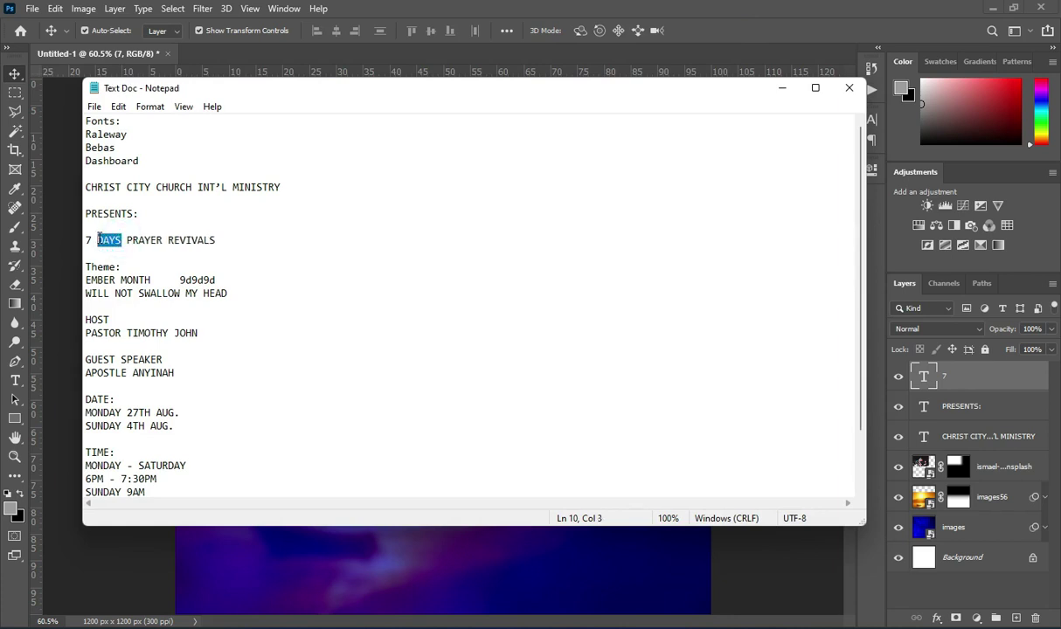
{"action": "left_click", "coordinate": [781, 88]}
{"action": "scroll", "coordinate": [299, 227], "scroll_direction": "up", "scroll_amount": 1}
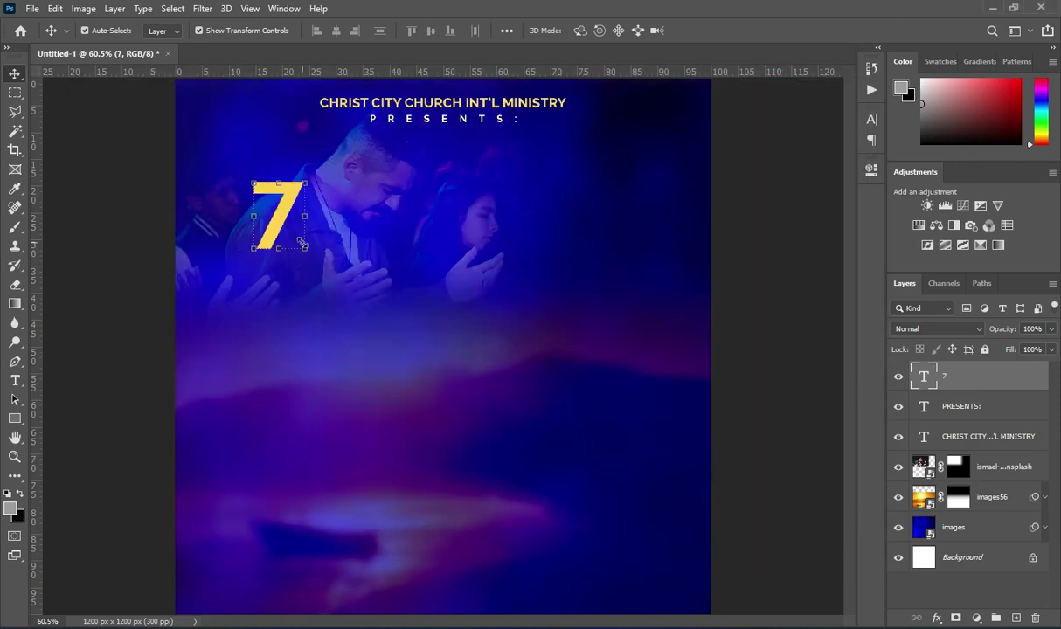
{"action": "key", "text": "t"}
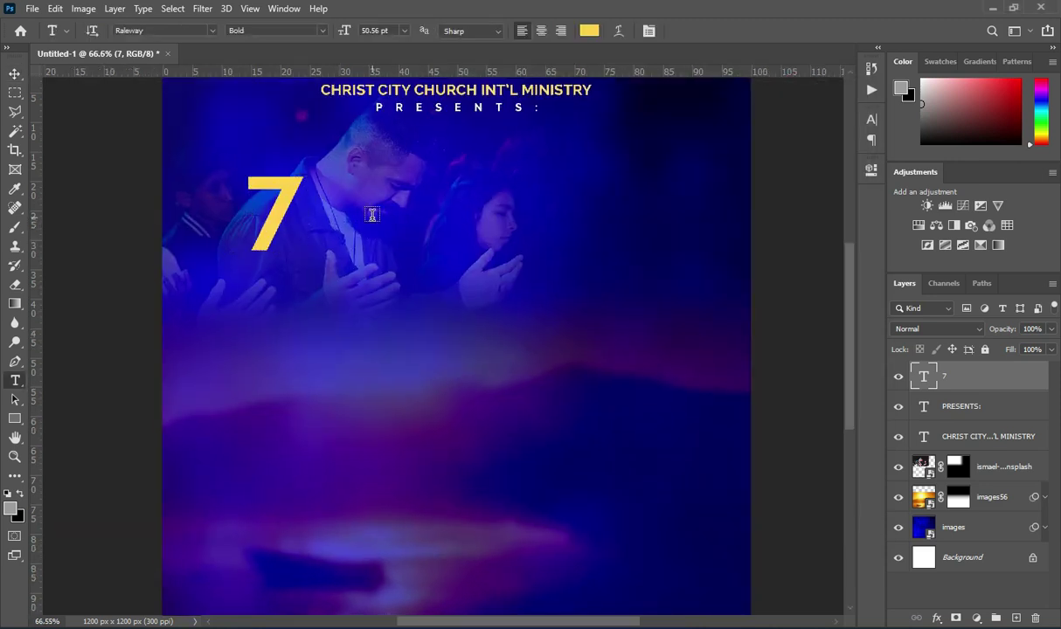
{"action": "left_click", "coordinate": [391, 211]}
{"action": "type", "text": "DAYS"}
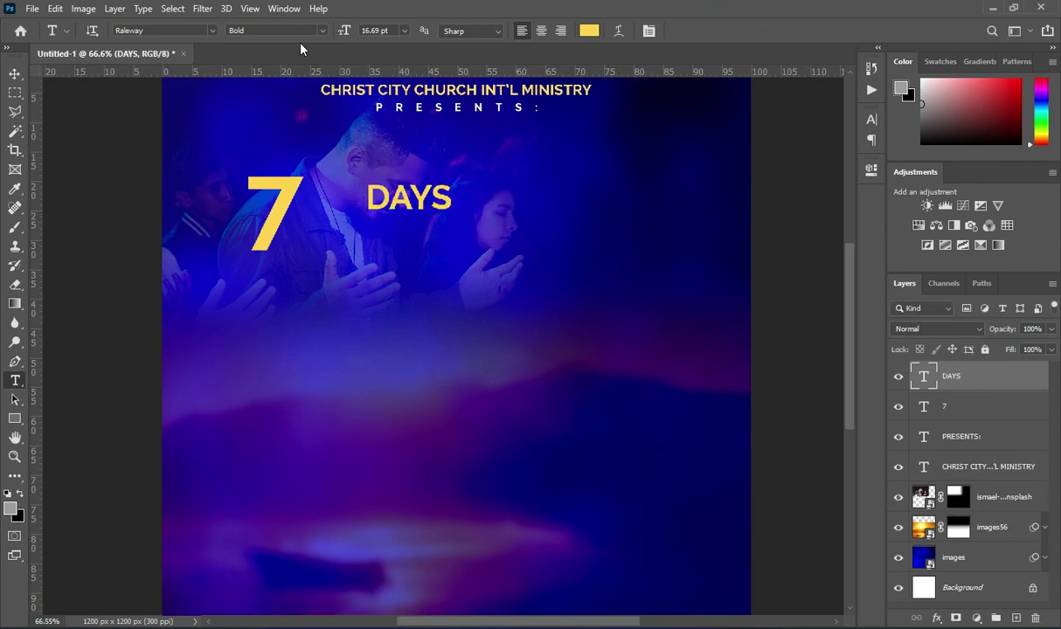
Try the Bebas font on the "DAYS" text and undo the change.
{"action": "left_click", "coordinate": [212, 31]}
{"action": "left_click", "coordinate": [211, 31]}
{"action": "left_click", "coordinate": [211, 30]}
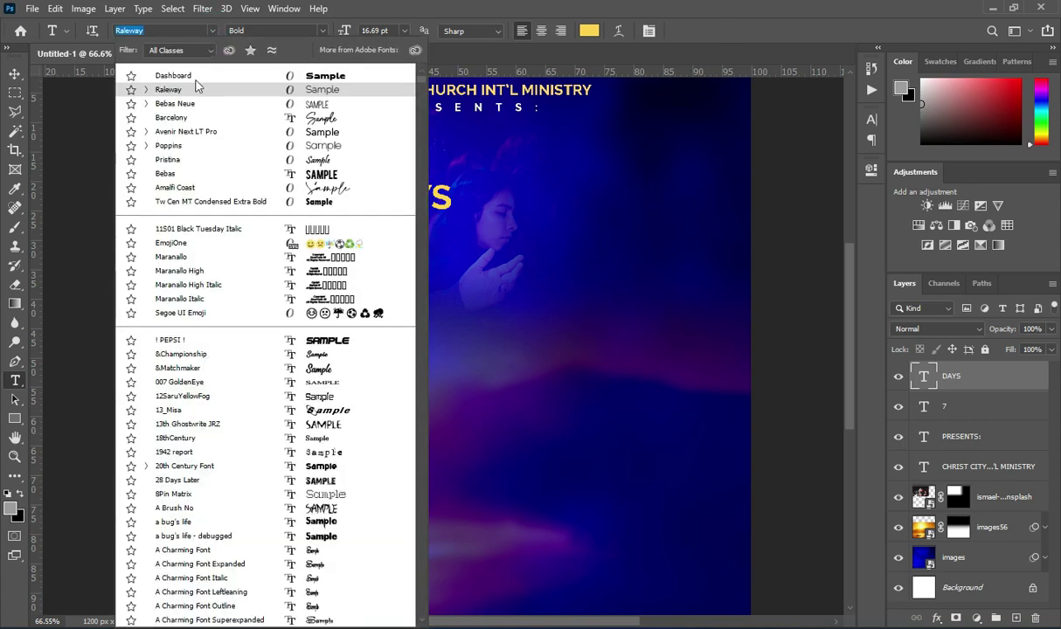
{"action": "left_click", "coordinate": [168, 174]}
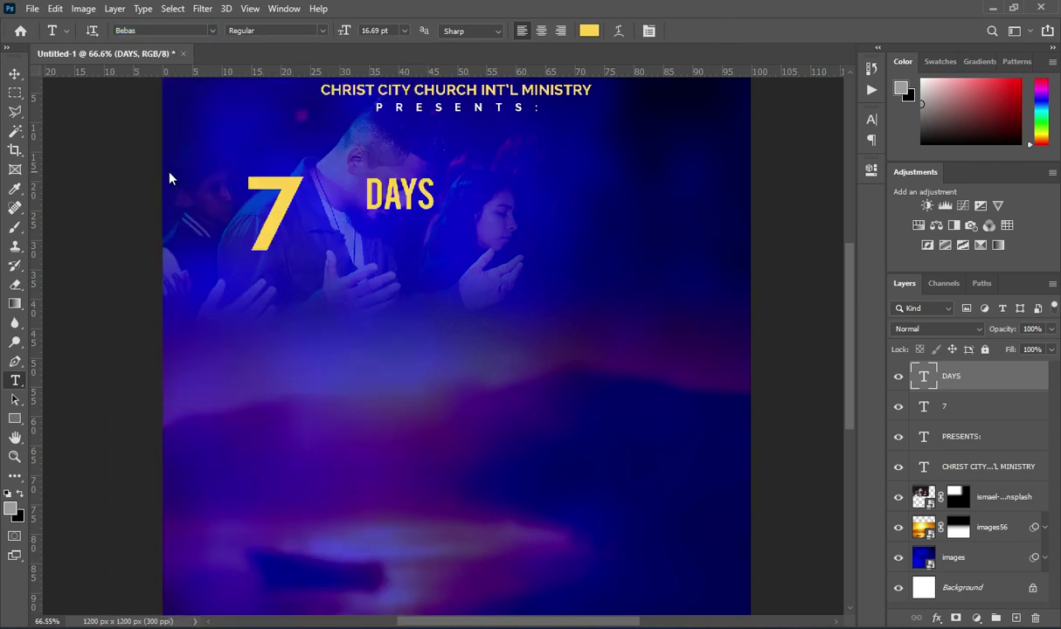
{"action": "key", "text": "ctrl+z"}
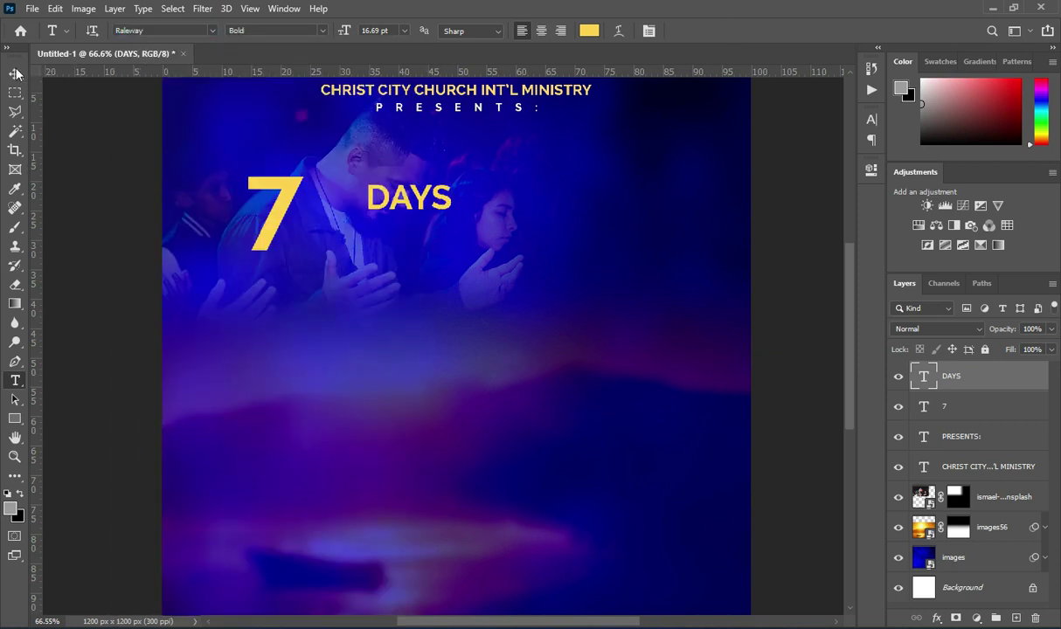
Shrink "DAYS" slightly and place it right beside the upper arm of the "7" with a small gap.
{"action": "left_click", "coordinate": [15, 73]}
{"action": "left_click_drag", "start_coordinate": [400, 202], "coordinate": [378, 201]}
{"action": "left_click", "coordinate": [729, 30]}
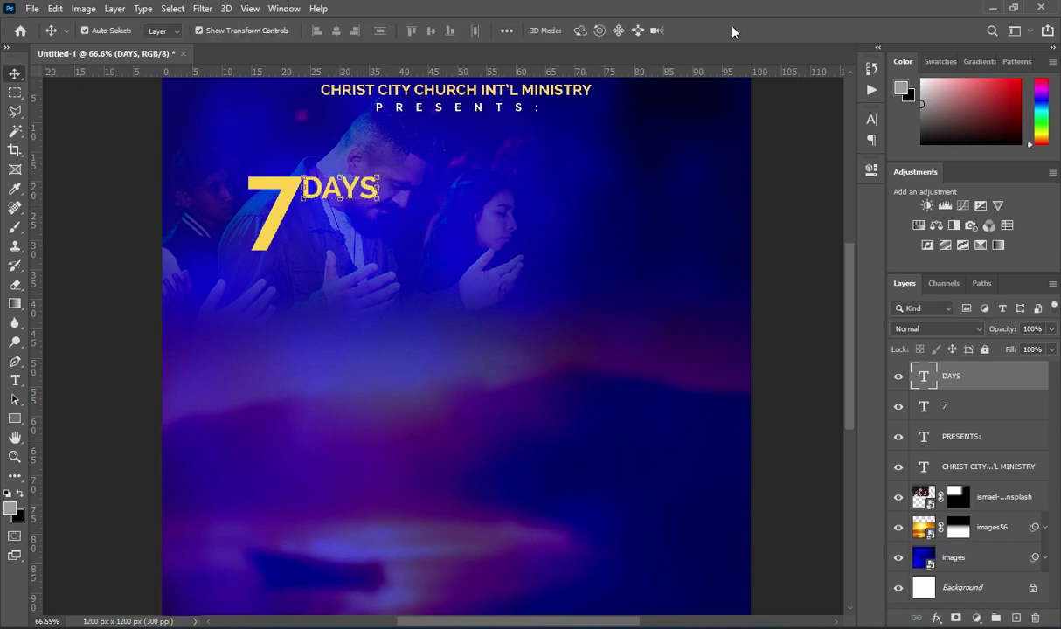
{"action": "left_click", "coordinate": [410, 203]}
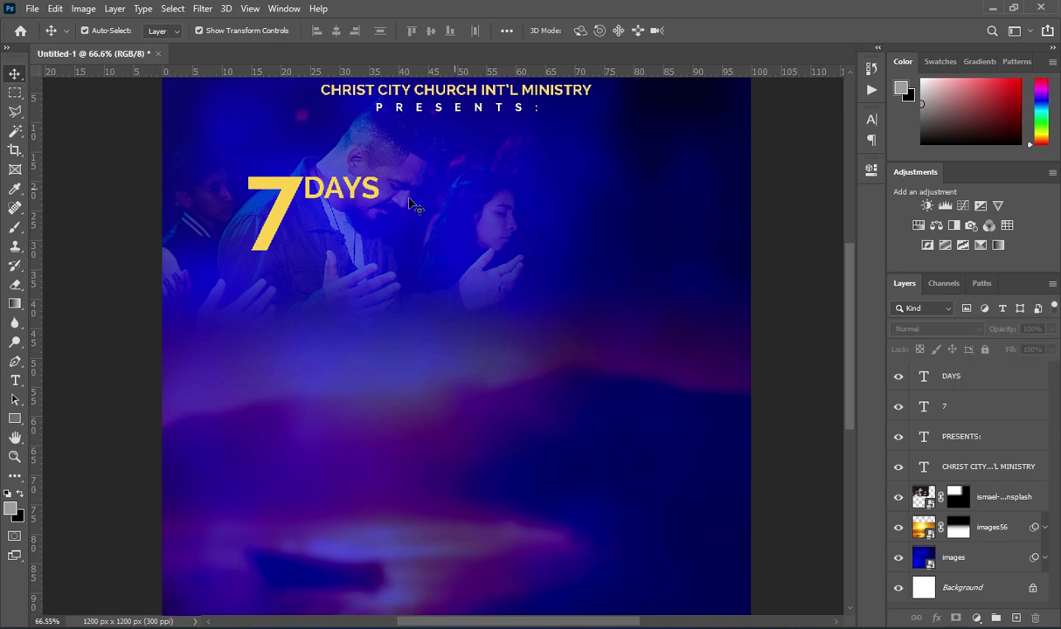
{"action": "left_click", "coordinate": [360, 201]}
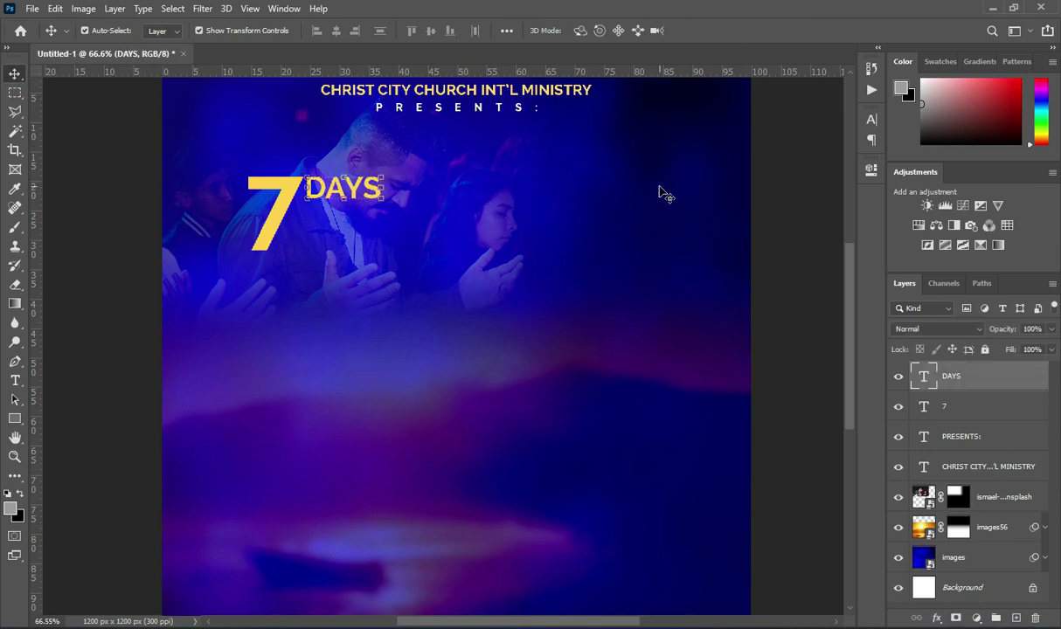
Tighten the letter tracking of the "DAYS" text and deselect the layer.
{"action": "left_click", "coordinate": [874, 118]}
{"action": "left_click_drag", "start_coordinate": [795, 173], "coordinate": [788, 173]}
{"action": "left_click", "coordinate": [830, 114]}
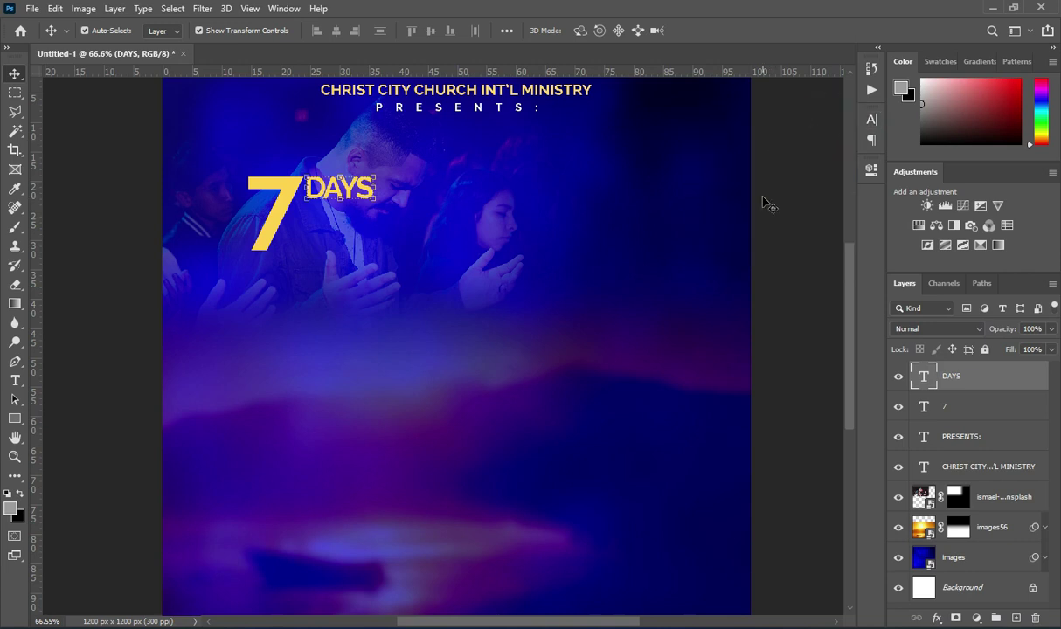
{"action": "left_click", "coordinate": [376, 268]}
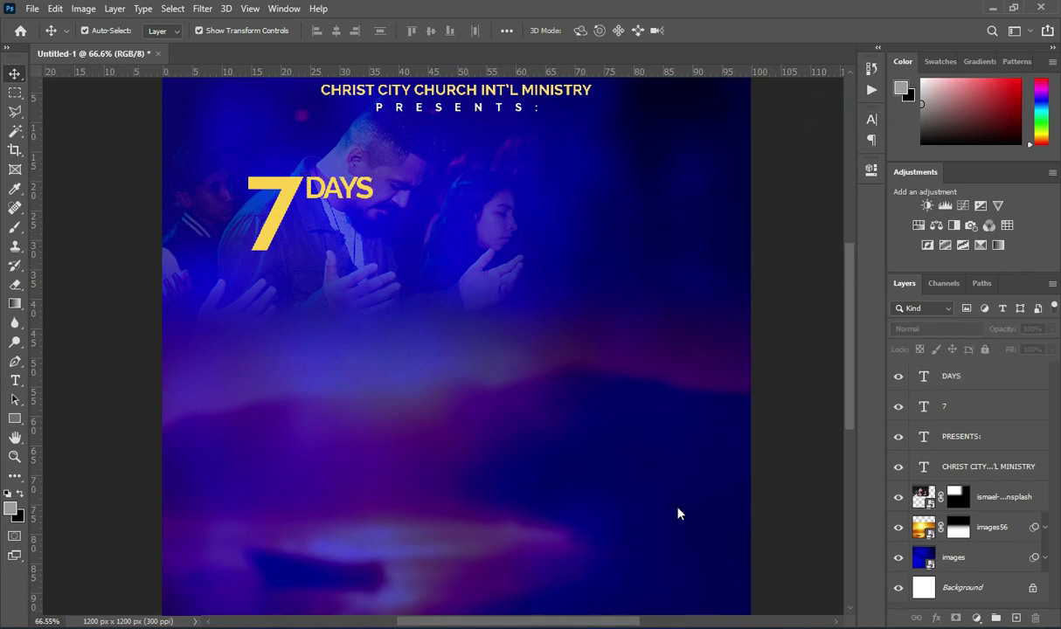
Copy "PRAYER REVIVALS" from the Notepad text document and return to the Photoshop flyer.
{"action": "key", "text": "alt+Tab"}
{"action": "left_click_drag", "start_coordinate": [127, 240], "coordinate": [230, 240]}
{"action": "key", "text": "ctrl+c"}
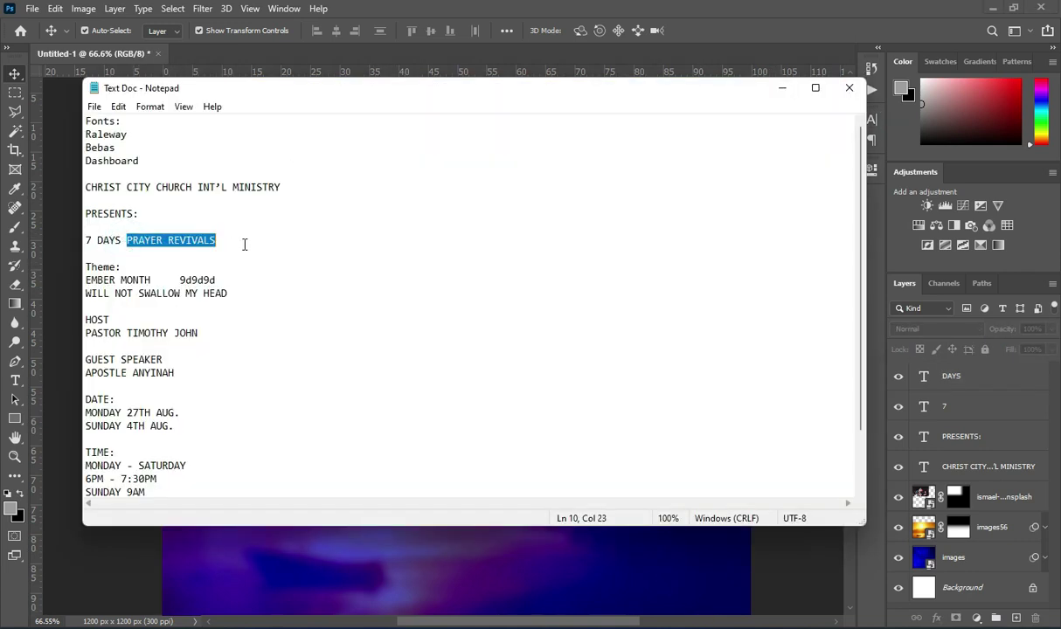
{"action": "left_click", "coordinate": [783, 89]}
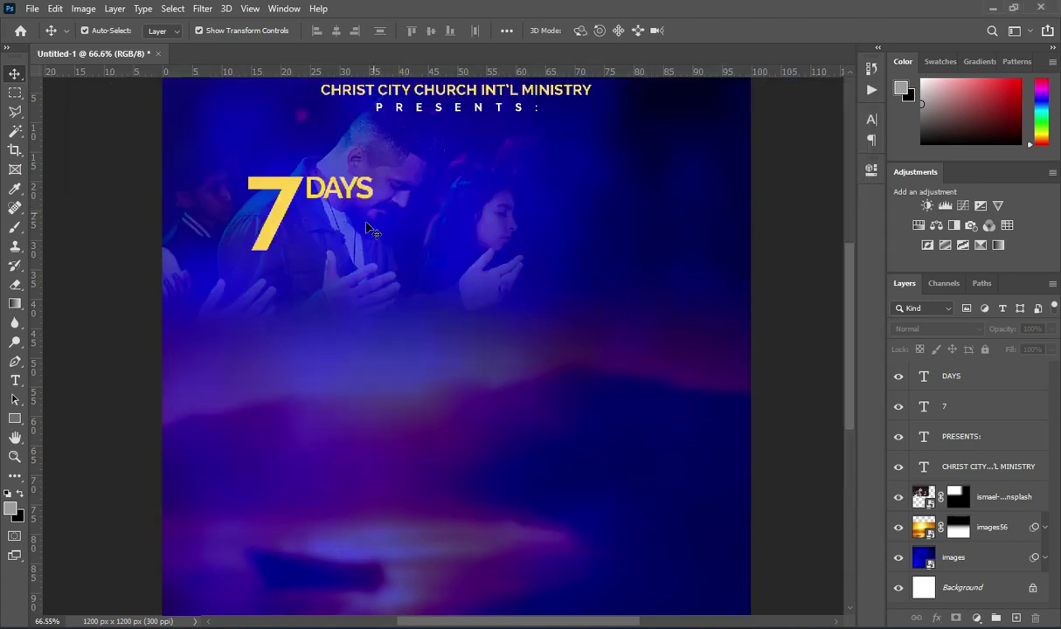
Paste "PRAYER REVIVALS" as a new text layer below "7 DAYS", coloured white (ffffff).
{"action": "key", "text": "t"}
{"action": "left_click", "coordinate": [365, 276]}
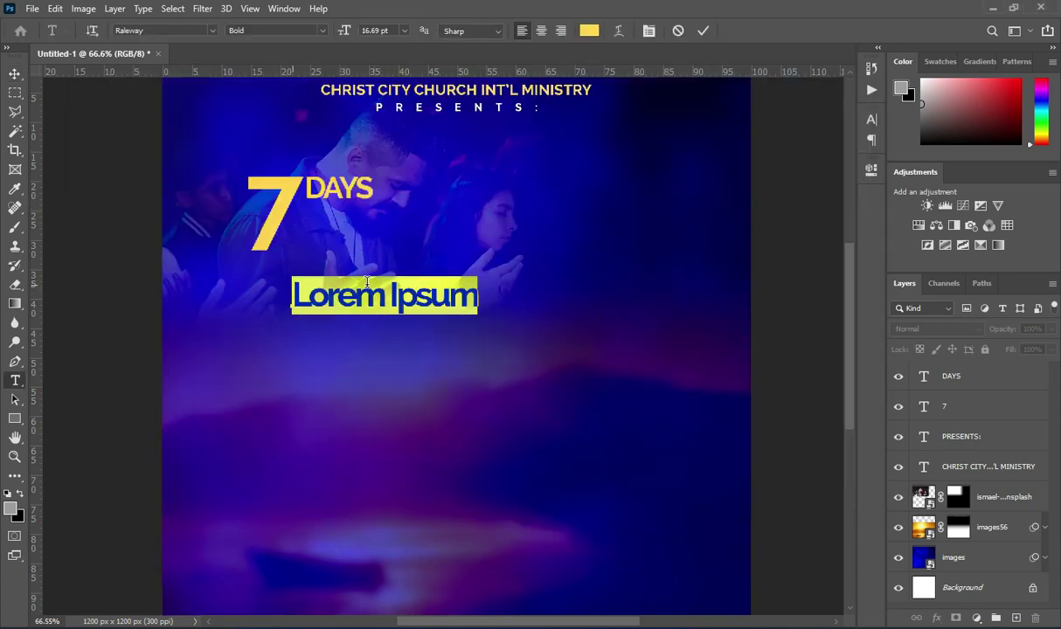
{"action": "left_click", "coordinate": [589, 29]}
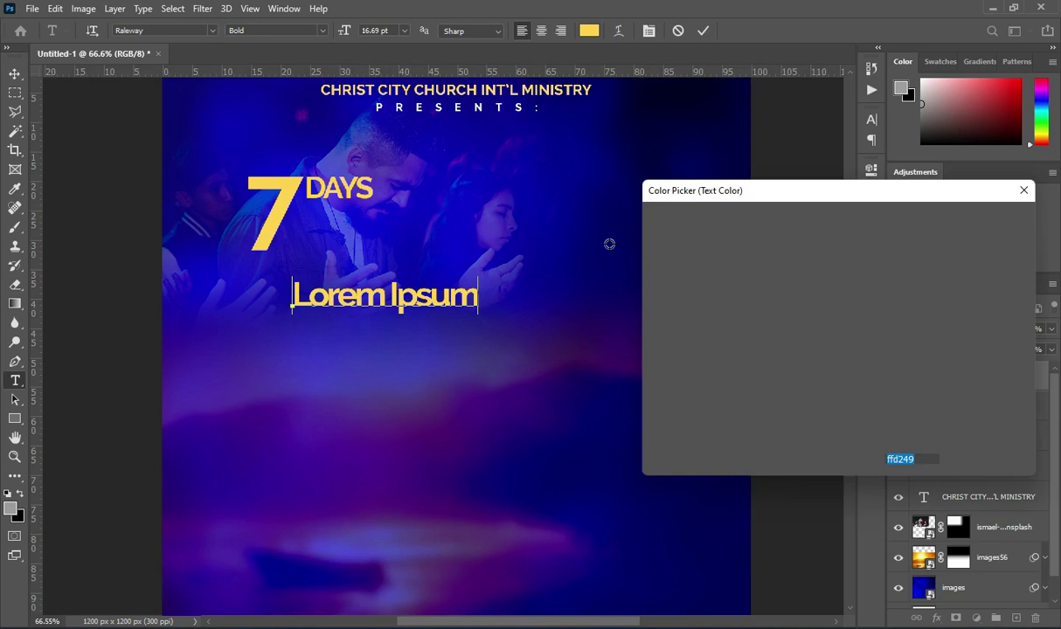
{"action": "left_click_drag", "start_coordinate": [652, 227], "coordinate": [613, 206]}
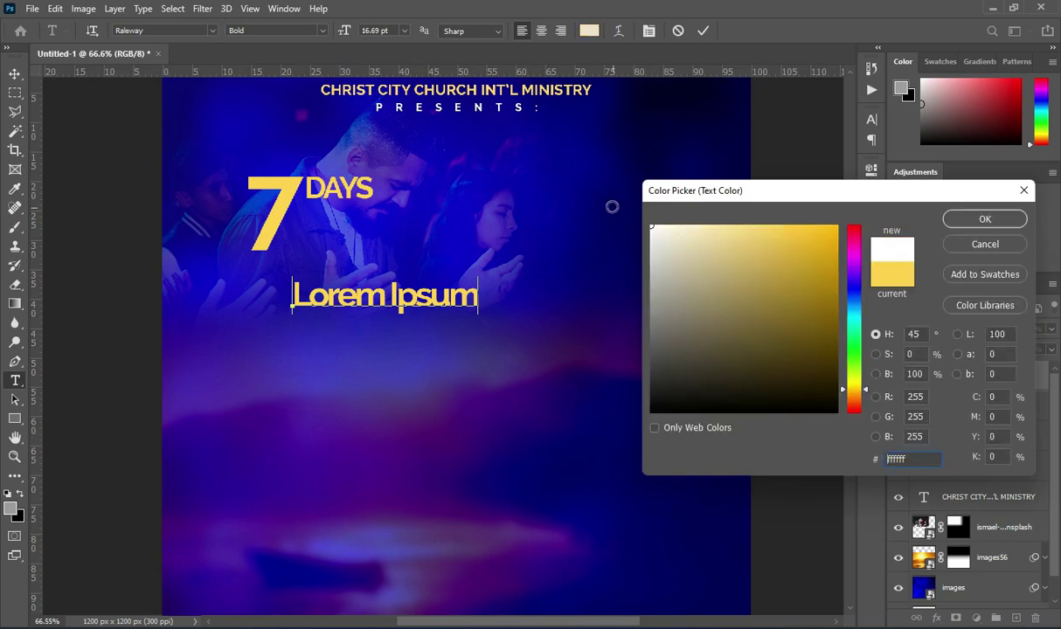
{"action": "left_click", "coordinate": [958, 220]}
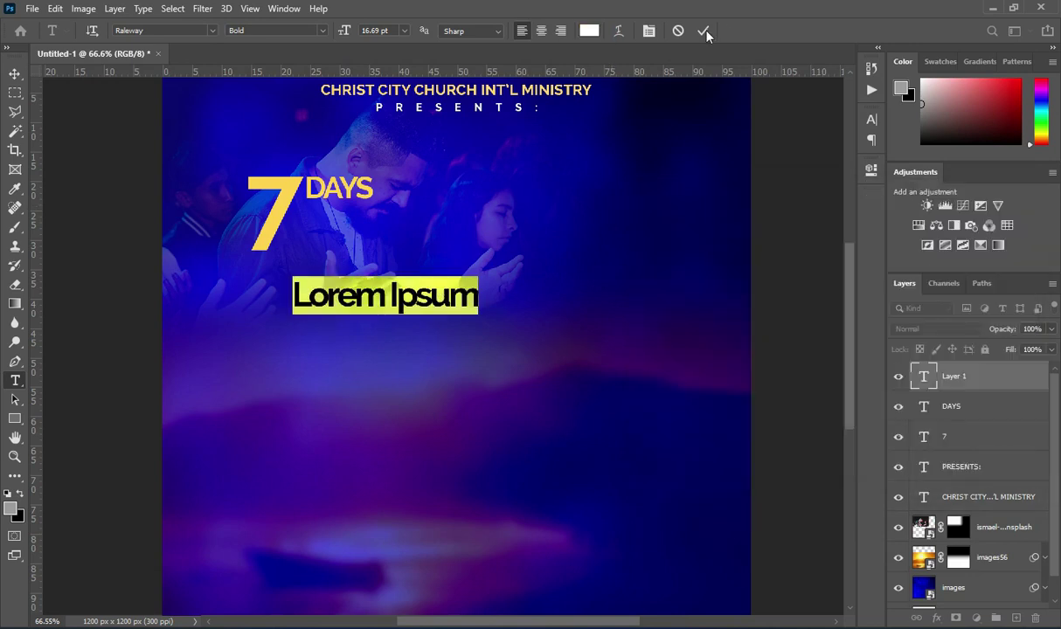
{"action": "key", "text": "ctrl+v"}
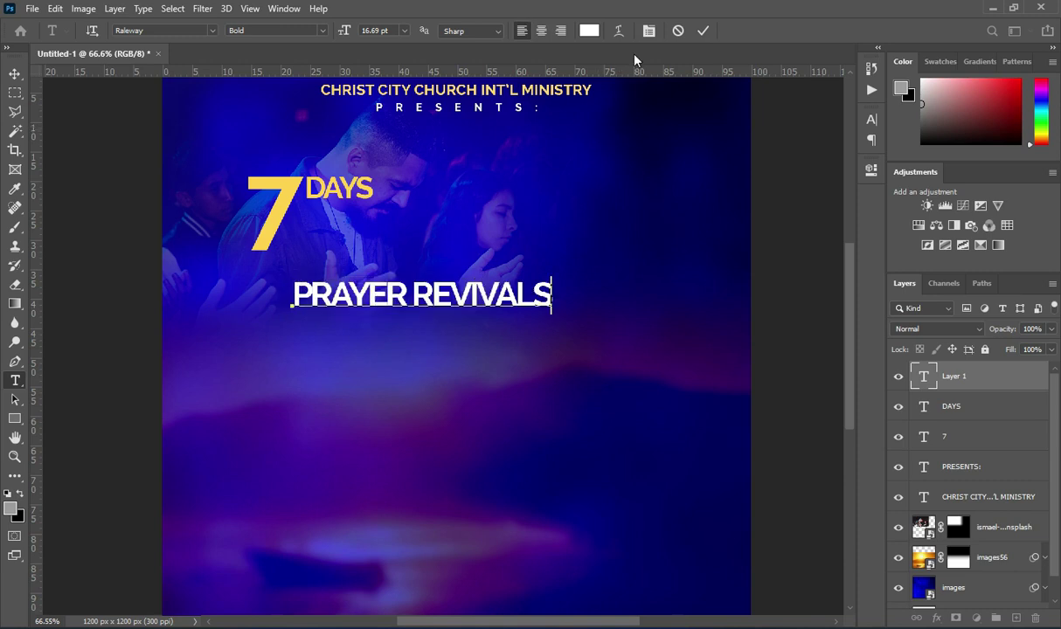
{"action": "key", "text": "ctrl+Return"}
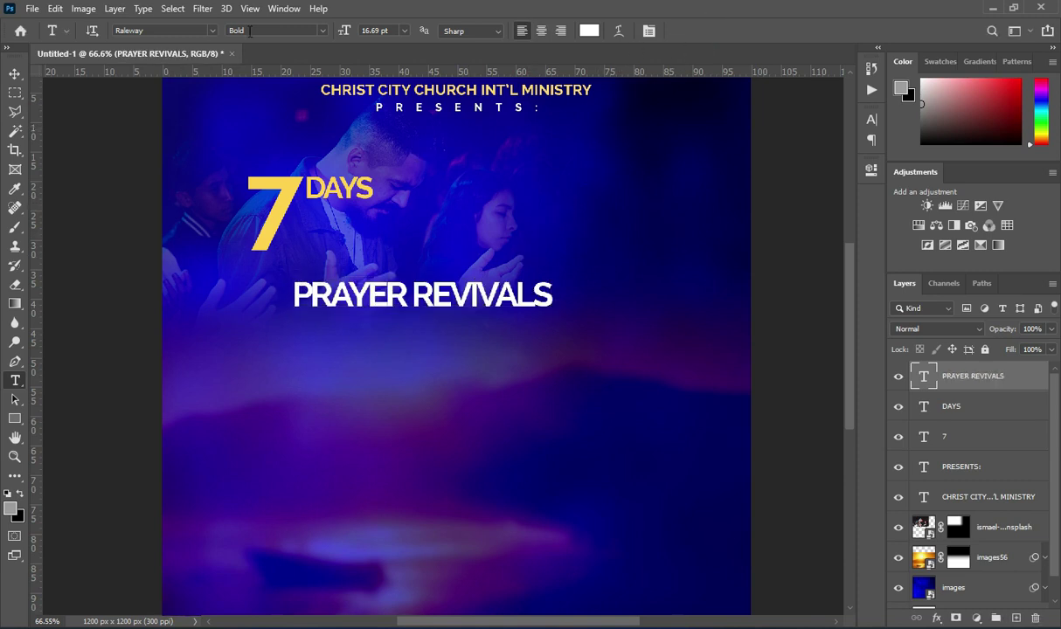
Set "PRAYER REVIVALS" in the Bebas font and insert extra spaces between the two words.
{"action": "left_click", "coordinate": [212, 31]}
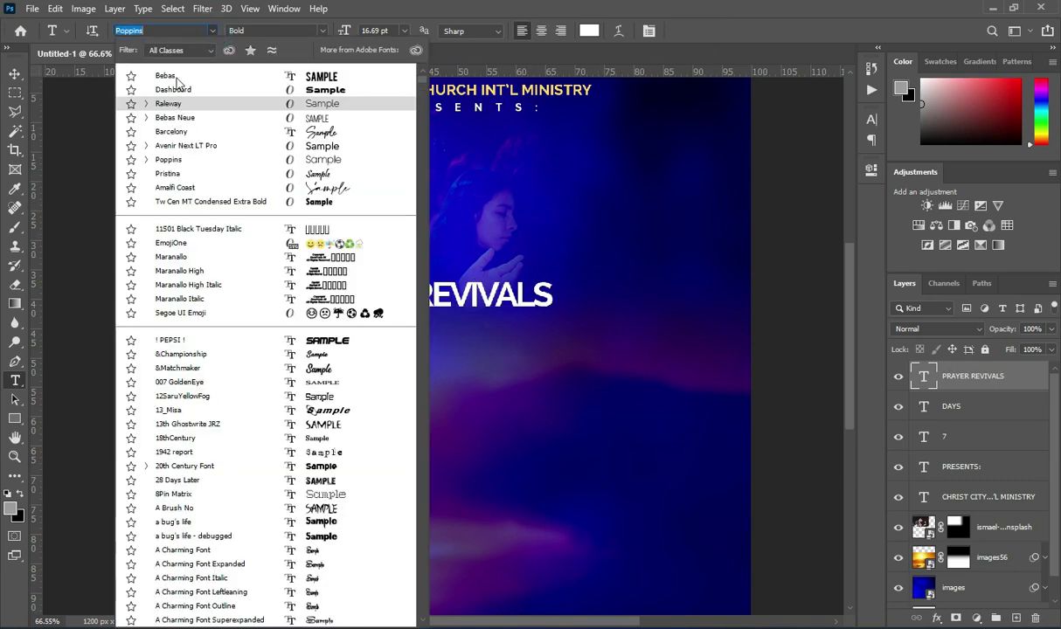
{"action": "left_click", "coordinate": [183, 76]}
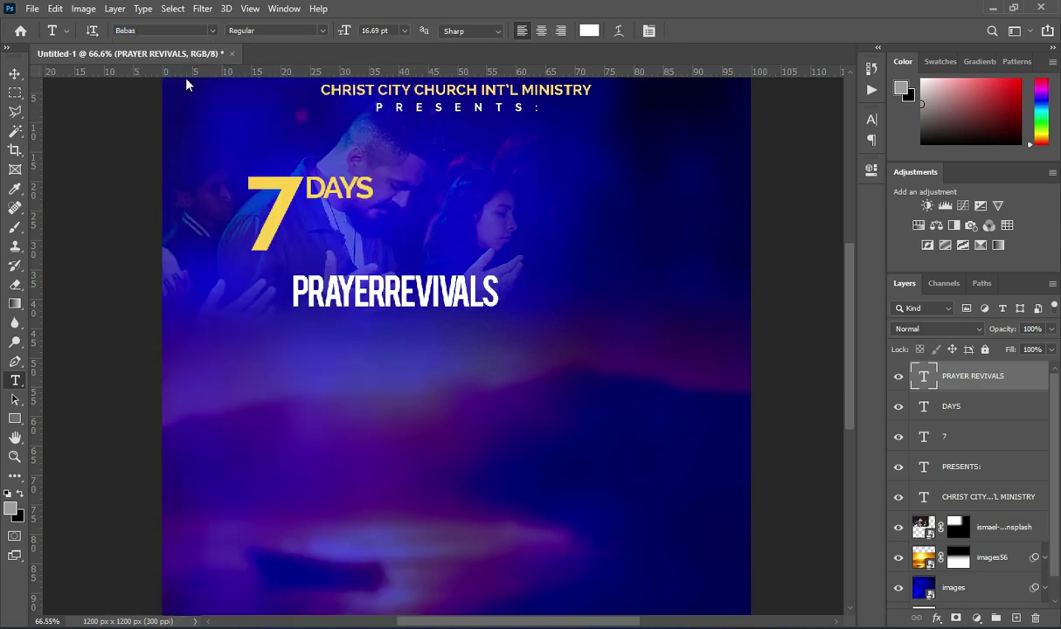
{"action": "left_click", "coordinate": [386, 294]}
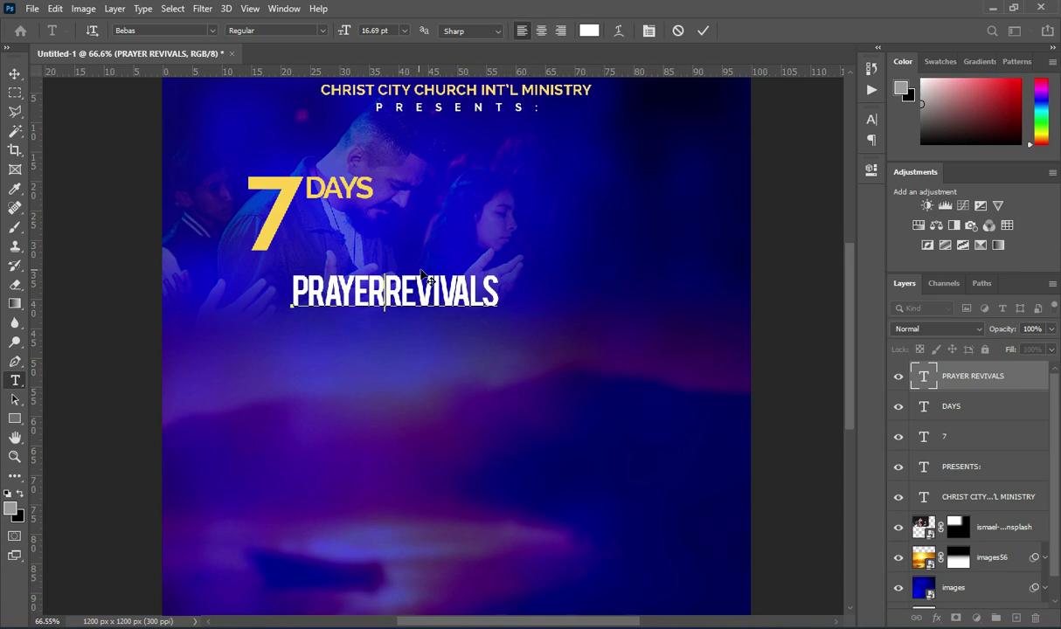
{"action": "left_click", "coordinate": [706, 32]}
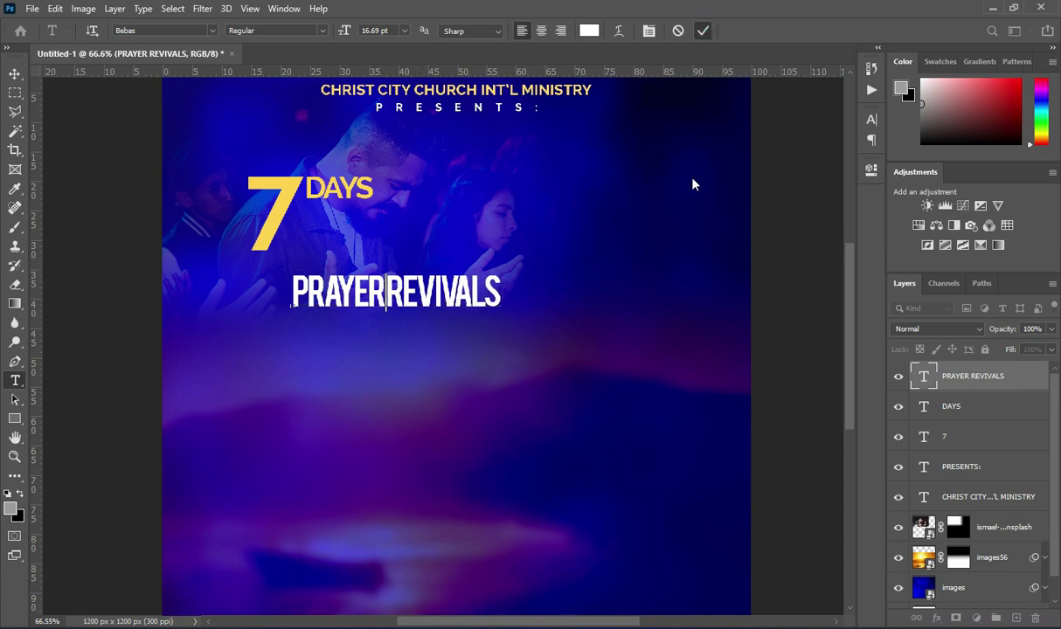
Set the tracking of the "PRAYER REVIVALS" text to -60.
{"action": "left_click", "coordinate": [871, 119]}
{"action": "left_click_drag", "start_coordinate": [791, 174], "coordinate": [796, 173]}
{"action": "type", "text": "-20"}
{"action": "key", "text": "Return"}
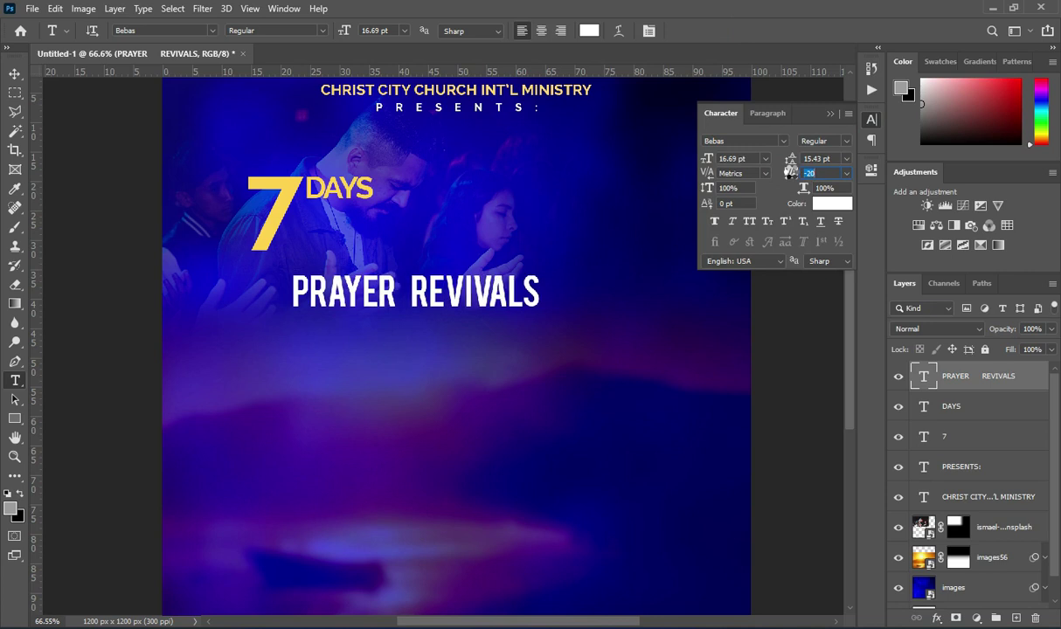
{"action": "type", "text": "-60"}
{"action": "key", "text": "Return"}
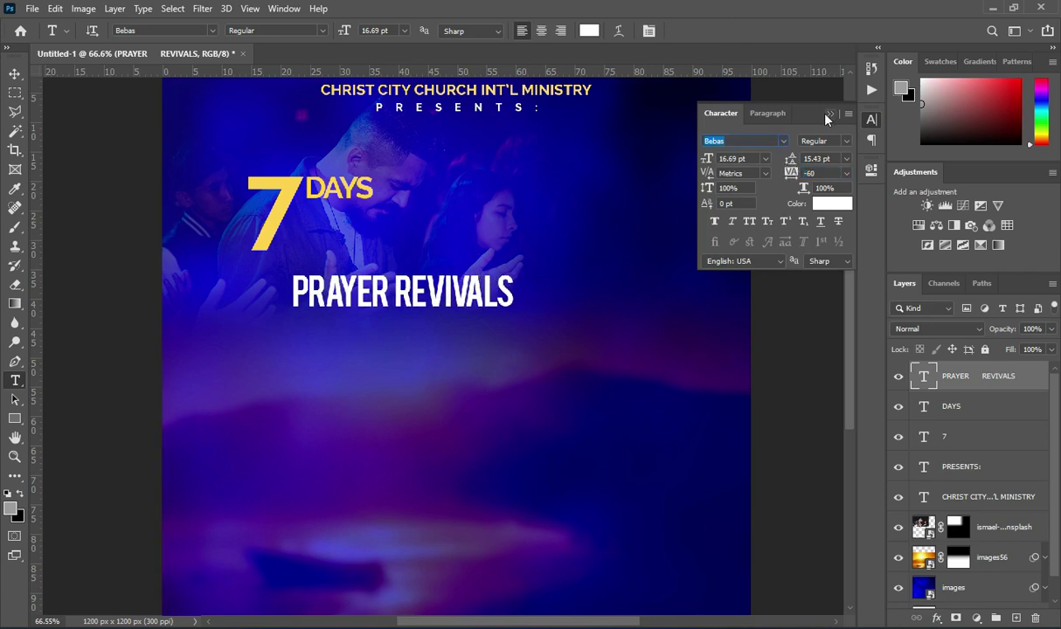
{"action": "left_click", "coordinate": [829, 114]}
Move "PRAYER REVIVALS" directly under "DAYS" beside the "7" and enlarge it to about 31.62 pt.
{"action": "left_click", "coordinate": [15, 74]}
{"action": "left_click_drag", "start_coordinate": [360, 289], "coordinate": [373, 215]}
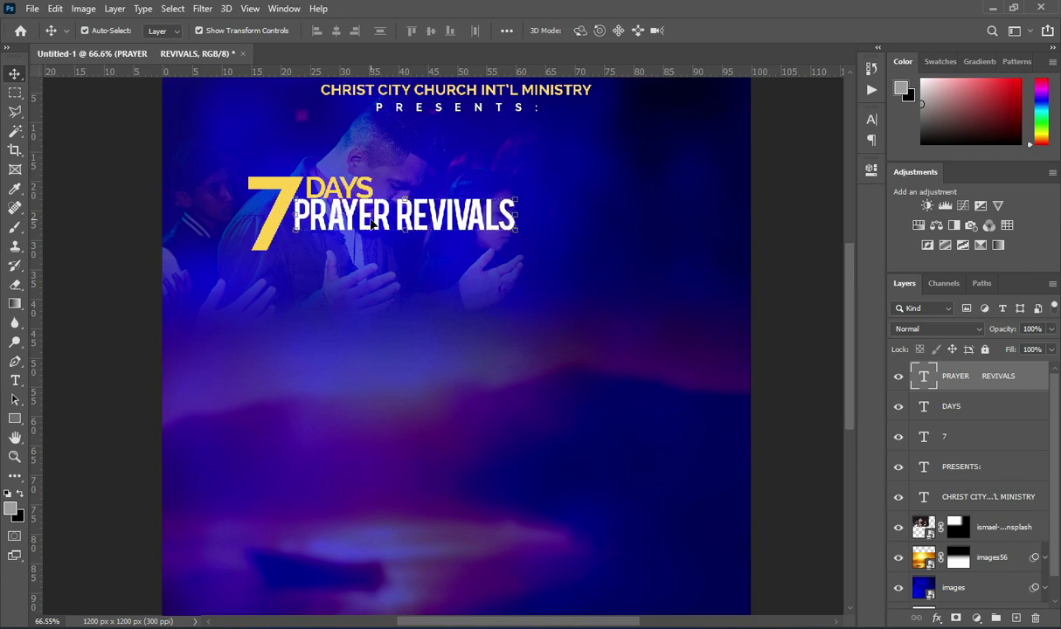
{"action": "left_click_drag", "start_coordinate": [515, 230], "coordinate": [701, 308]}
{"action": "left_click", "coordinate": [729, 30]}
Tighten the tracking of the enlarged "PRAYER REVIVALS" text beyond -60 to narrow the line.
{"action": "left_click", "coordinate": [871, 120]}
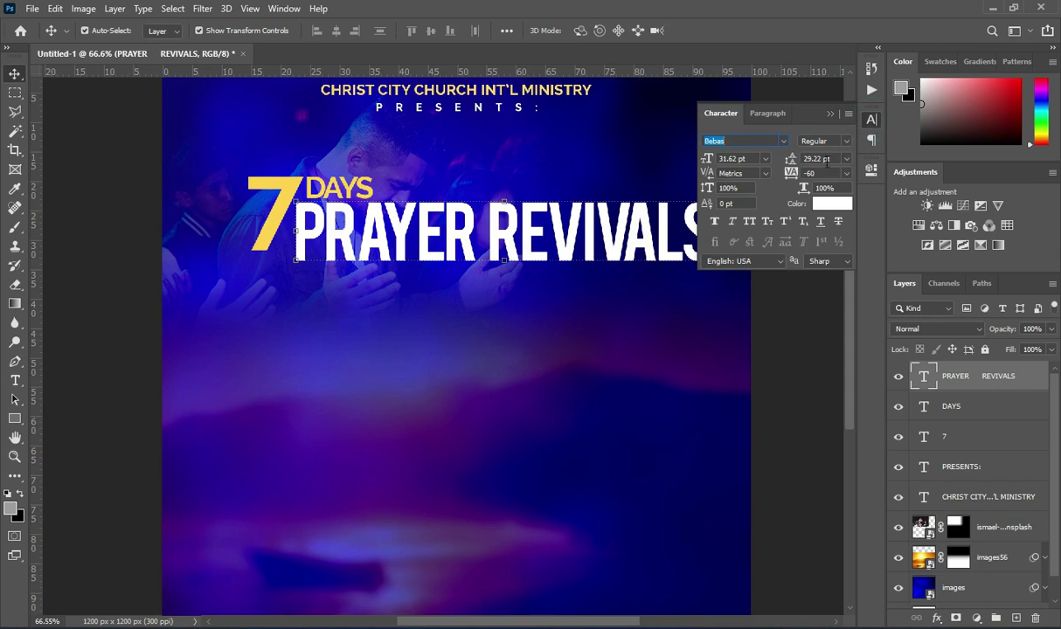
{"action": "left_click_drag", "start_coordinate": [791, 175], "coordinate": [791, 174]}
{"action": "left_click_drag", "start_coordinate": [791, 174], "coordinate": [749, 168]}
{"action": "left_click", "coordinate": [668, 188]}
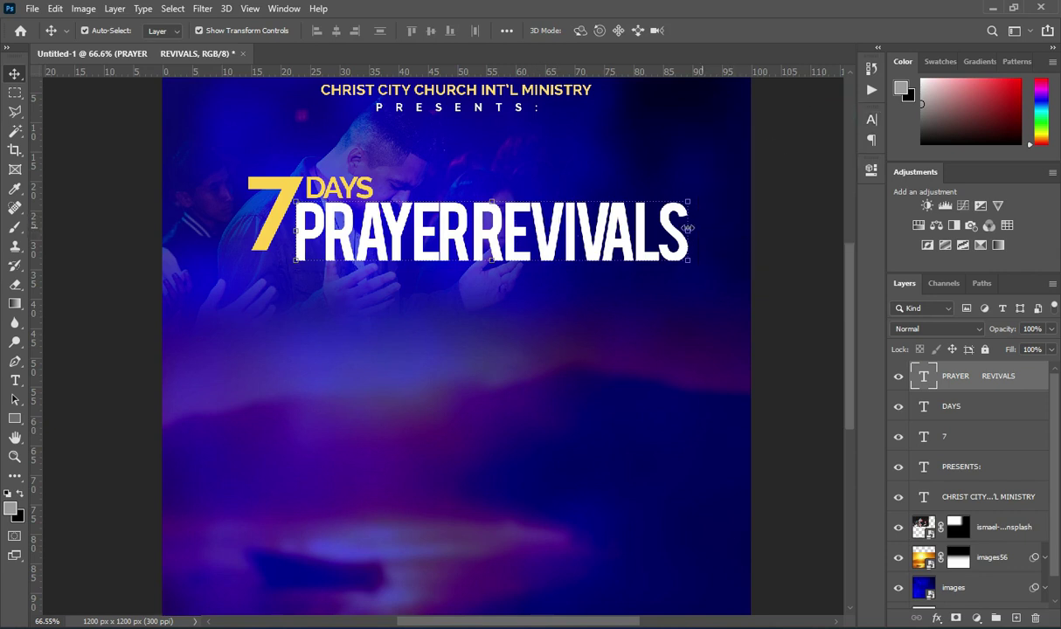
{"action": "left_click", "coordinate": [871, 121]}
{"action": "left_click_drag", "start_coordinate": [789, 173], "coordinate": [783, 173]}
{"action": "left_click", "coordinate": [562, 206]}
{"action": "scroll", "coordinate": [561, 206], "scroll_direction": "down", "scroll_amount": 1}
Select the "7" and "DAYS" layers together and scale them to 90.10%, closer to "PRAYER REVIVALS".
{"action": "left_click", "coordinate": [971, 404]}
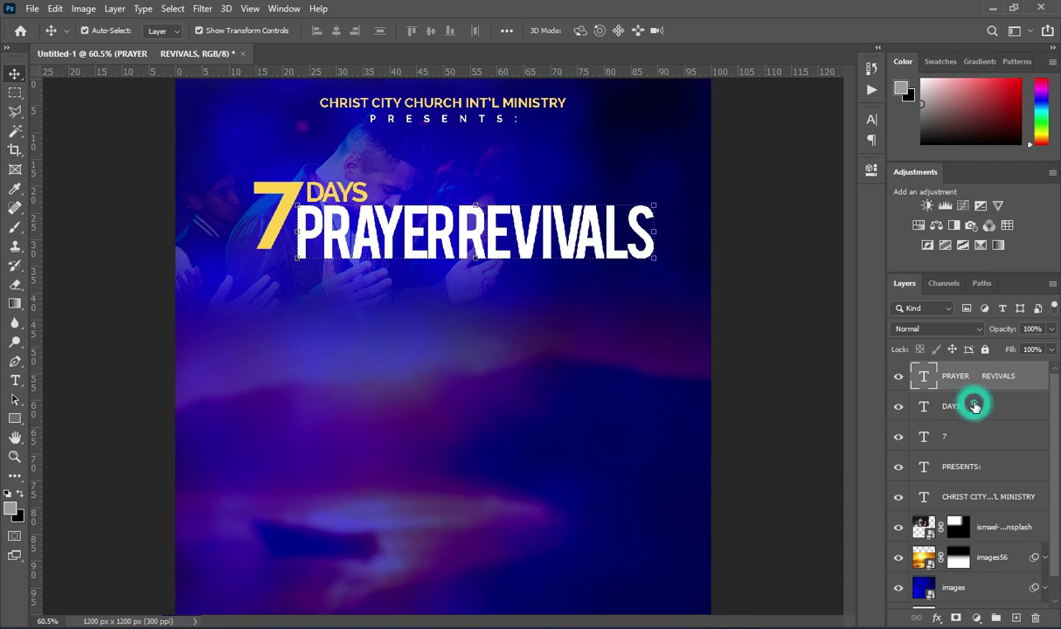
{"action": "left_click", "coordinate": [952, 406]}
{"action": "left_click", "coordinate": [247, 235], "text": "shift"}
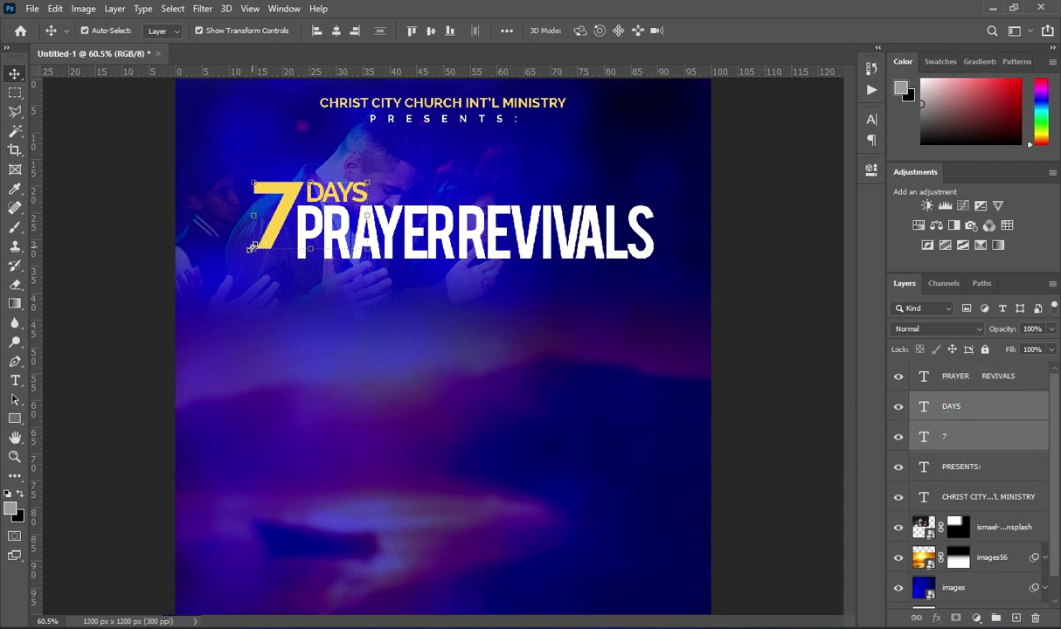
{"action": "key", "text": "ctrl+t"}
{"action": "left_click_drag", "start_coordinate": [250, 249], "coordinate": [262, 246]}
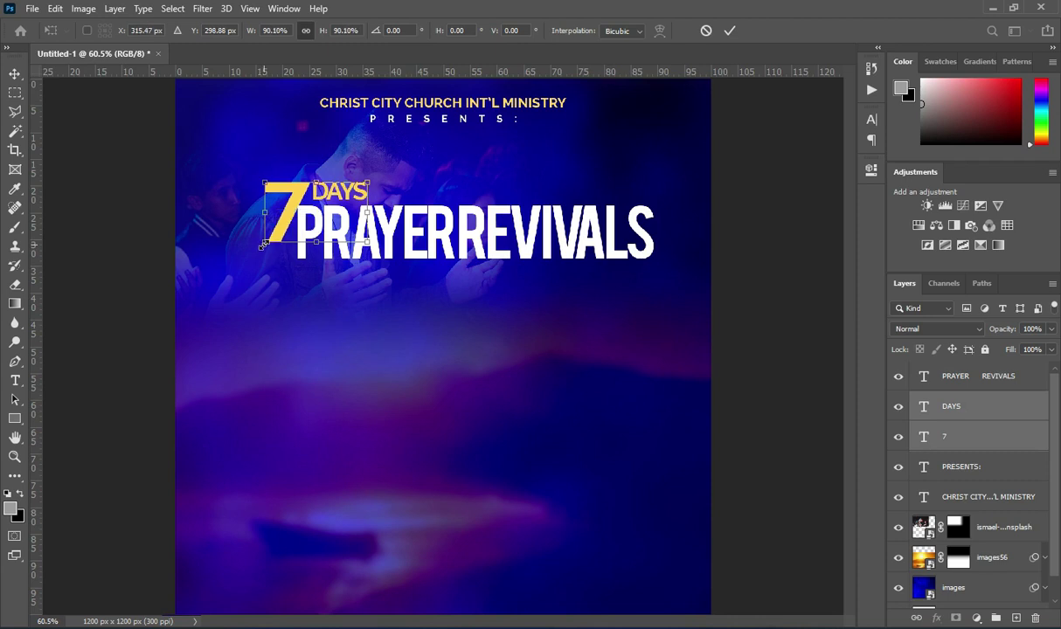
{"action": "left_click", "coordinate": [729, 30]}
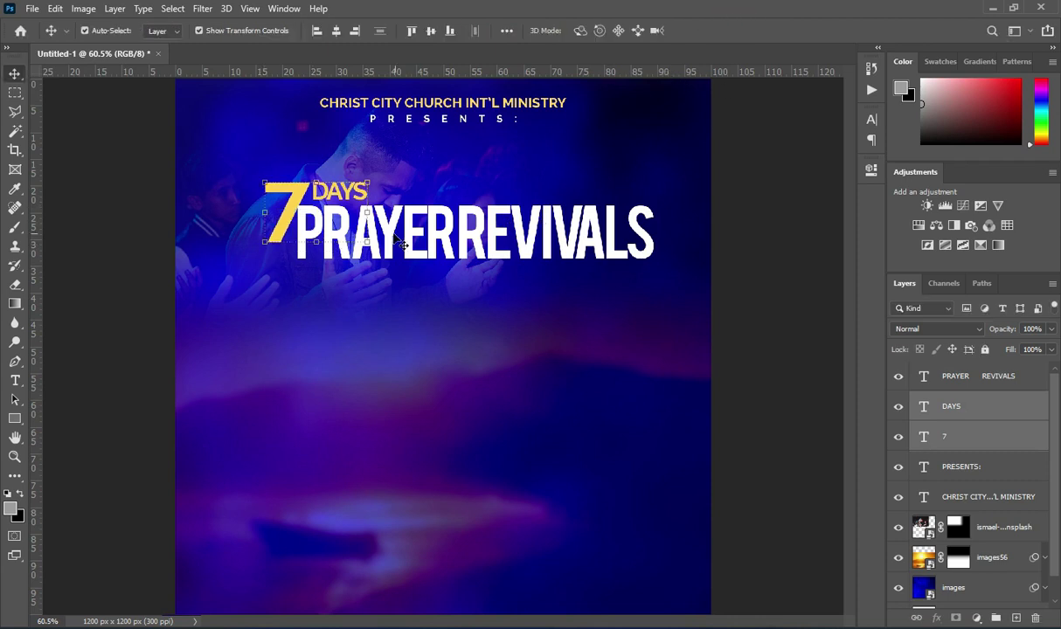
{"action": "key", "text": "ctrl+minus"}
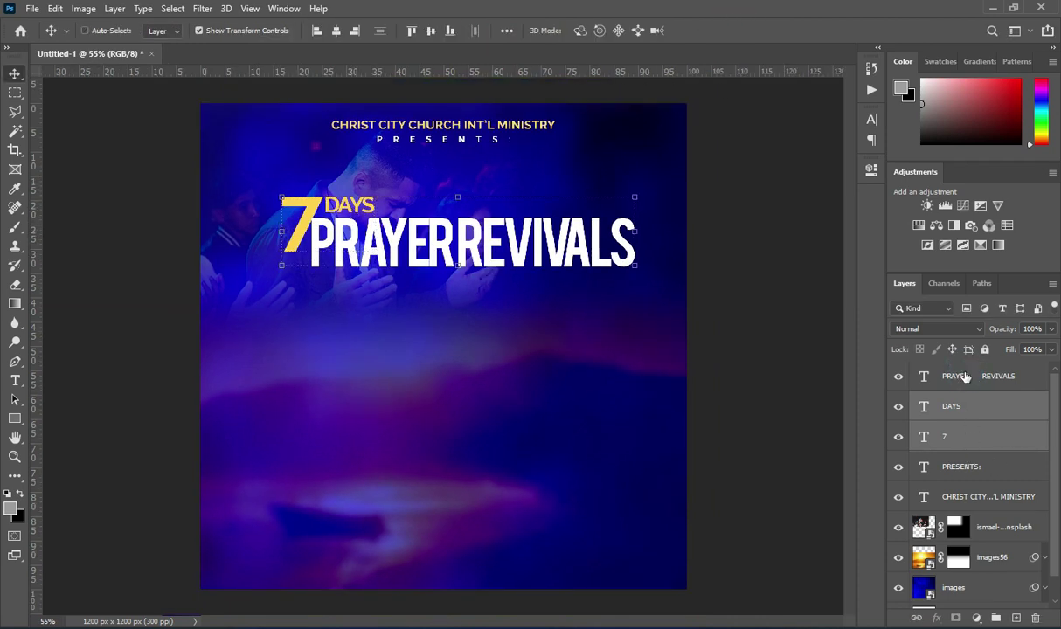
Group the "7", "DAYS" and "PRAYER REVIVALS" layers and centre the group horizontally on the canvas.
{"action": "left_click", "coordinate": [970, 374], "text": "shift"}
{"action": "key", "text": "ctrl+g"}
{"action": "key", "text": "ctrl+a"}
{"action": "left_click", "coordinate": [336, 29]}
{"action": "key", "text": "ctrl+d"}
{"action": "left_click", "coordinate": [768, 258]}
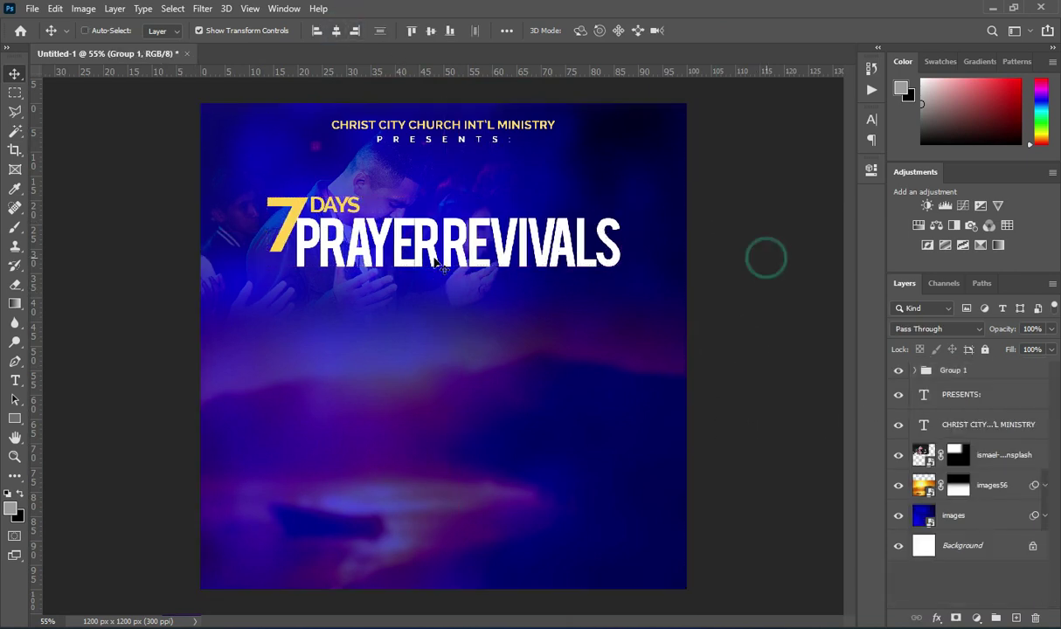
Add extra space between the words "PRAYER" and "REVIVALS" in the title text.
{"action": "scroll", "coordinate": [411, 252], "scroll_direction": "up", "scroll_amount": 3}
{"action": "left_click", "coordinate": [438, 226]}
{"action": "double_click", "coordinate": [438, 226]}
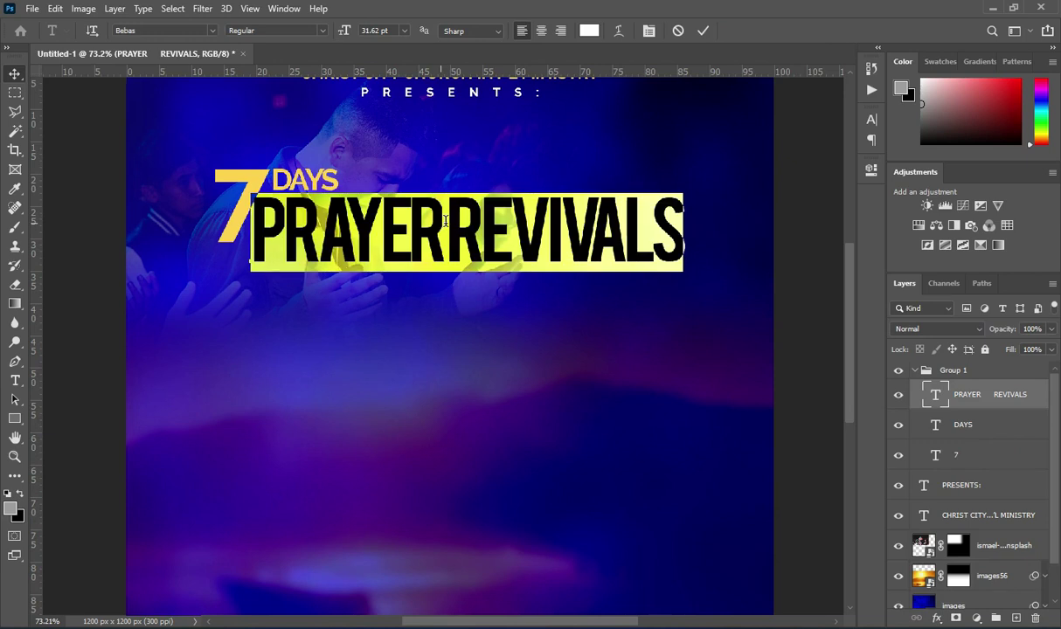
{"action": "left_click", "coordinate": [444, 225]}
{"action": "left_click", "coordinate": [703, 30]}
{"action": "left_click", "coordinate": [51, 100]}
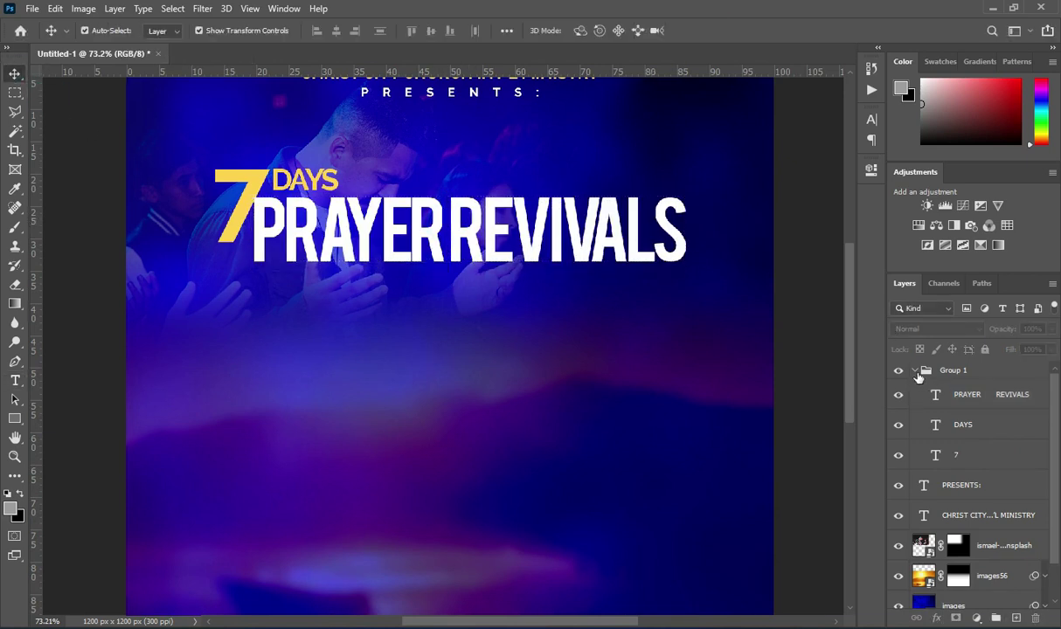
Move the "PRAYER REVIVALS" layer below the "7" layer in Group 1 and nudge it slightly up towards "DAYS".
{"action": "left_click", "coordinate": [914, 371]}
{"action": "scroll", "coordinate": [835, 341], "scroll_direction": "down", "scroll_amount": 1}
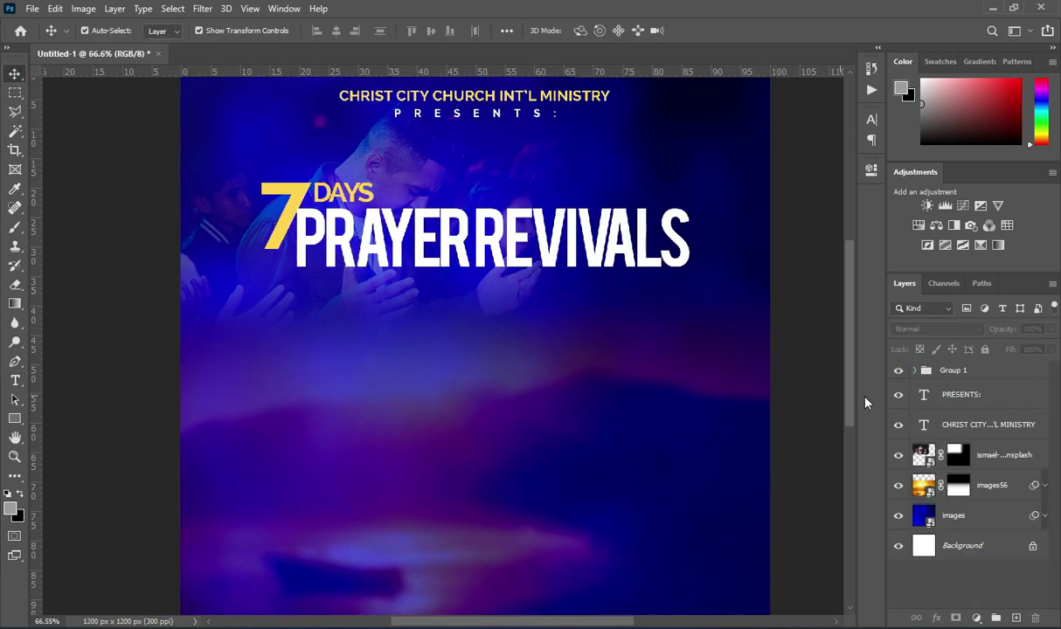
{"action": "left_click", "coordinate": [914, 371]}
{"action": "left_click", "coordinate": [965, 455]}
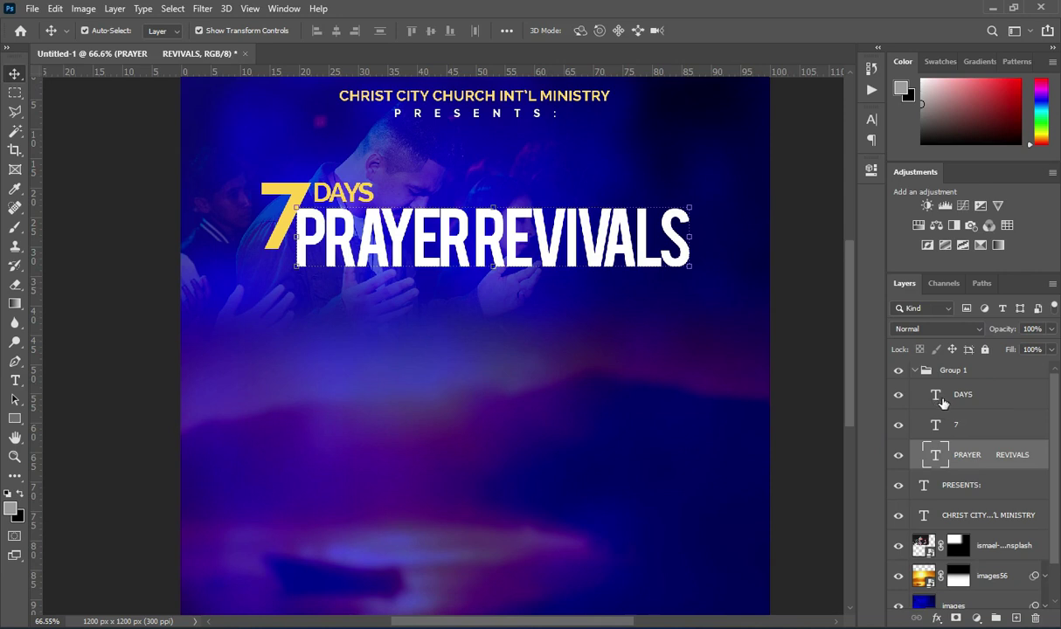
{"action": "key", "text": "Up"}
{"action": "key", "text": "Up"}
{"action": "key", "text": "Up"}
{"action": "key", "text": "Up"}
{"action": "key", "text": "Up"}
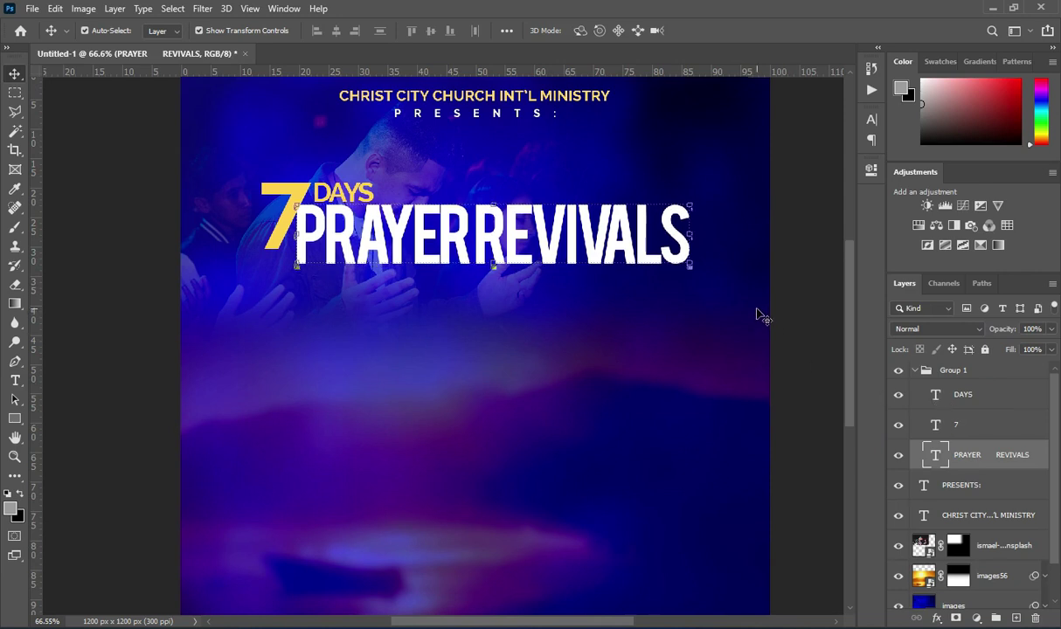
{"action": "scroll", "coordinate": [393, 240], "scroll_direction": "up", "scroll_amount": 3}
{"action": "scroll", "coordinate": [480, 244], "scroll_direction": "down", "scroll_amount": 3}
{"action": "left_click", "coordinate": [811, 285]}
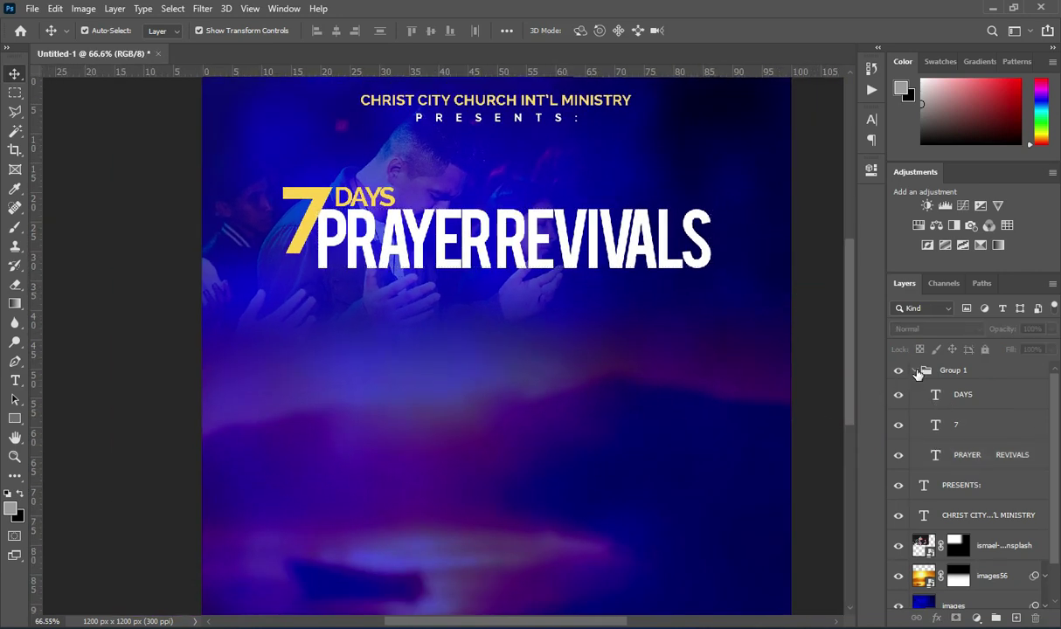
{"action": "key", "text": "ctrl+0"}
Copy "Theme:" from the Notepad document and place it as new text below "PRAYER REVIVALS" in the flyer.
{"action": "key", "text": "alt+Tab"}
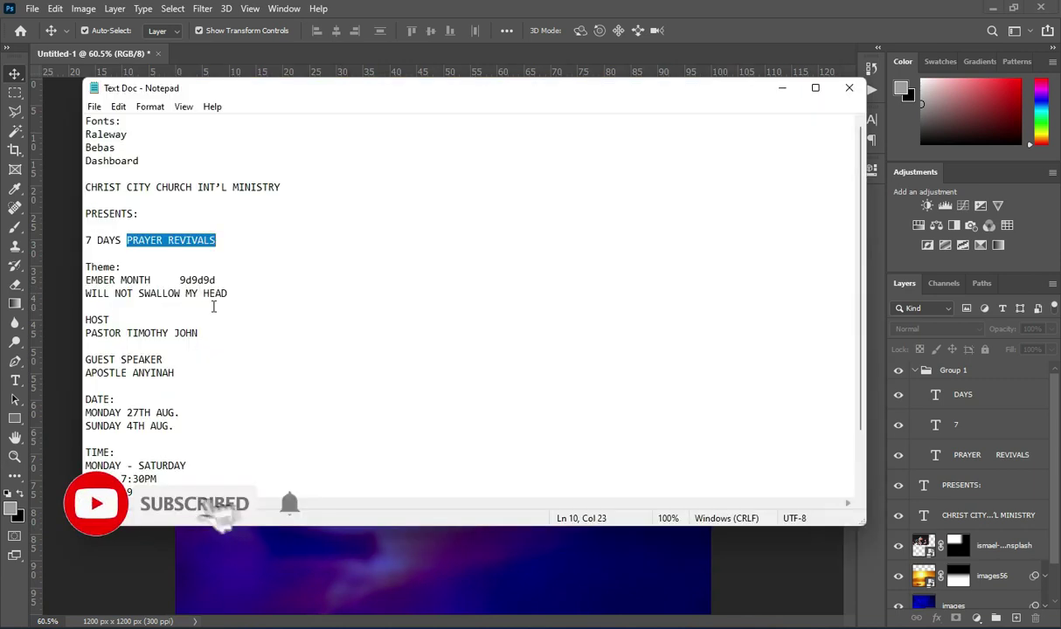
{"action": "left_click_drag", "start_coordinate": [128, 268], "coordinate": [85, 266]}
{"action": "key", "text": "ctrl+c"}
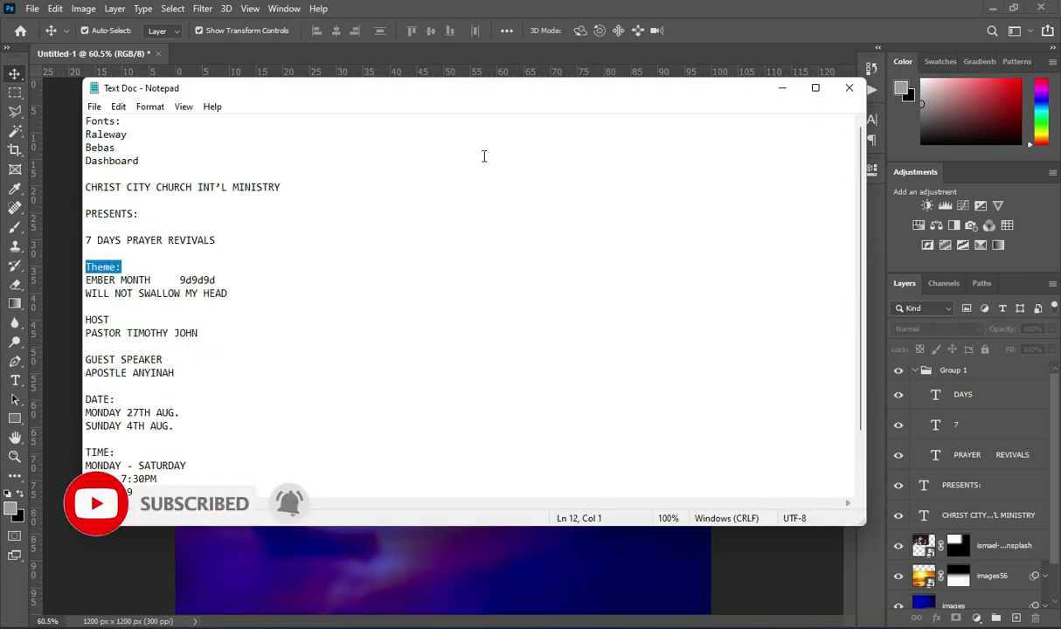
{"action": "left_click", "coordinate": [780, 91]}
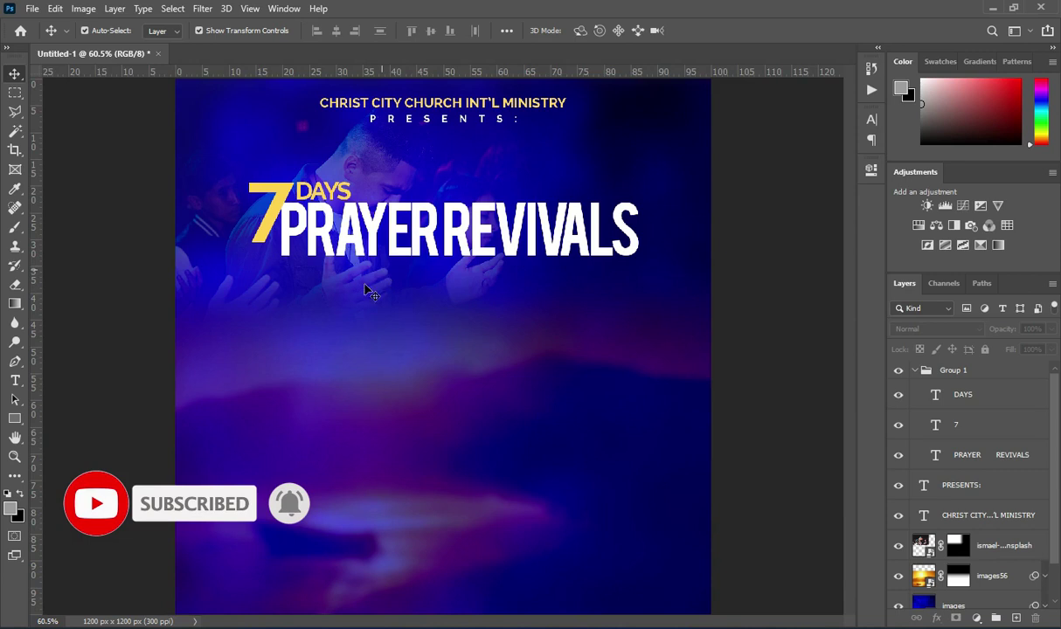
{"action": "key", "text": "t"}
{"action": "left_click", "coordinate": [346, 311]}
{"action": "key", "text": "ctrl+v"}
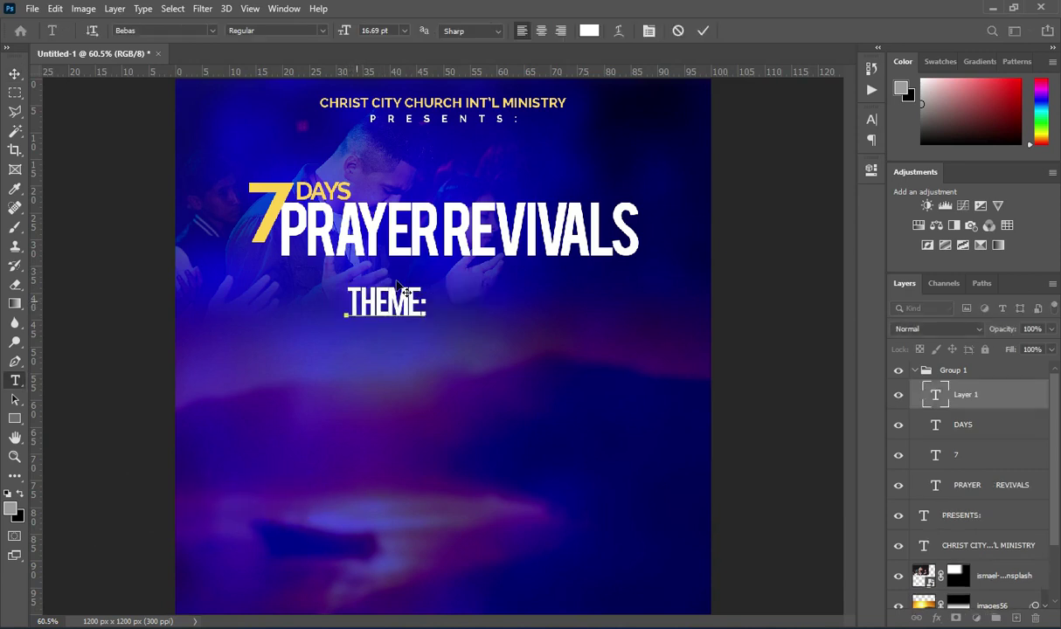
{"action": "left_click", "coordinate": [704, 33]}
Set the "Theme:" text to the Dashboard font with a tracking of 0.
{"action": "left_click", "coordinate": [211, 31]}
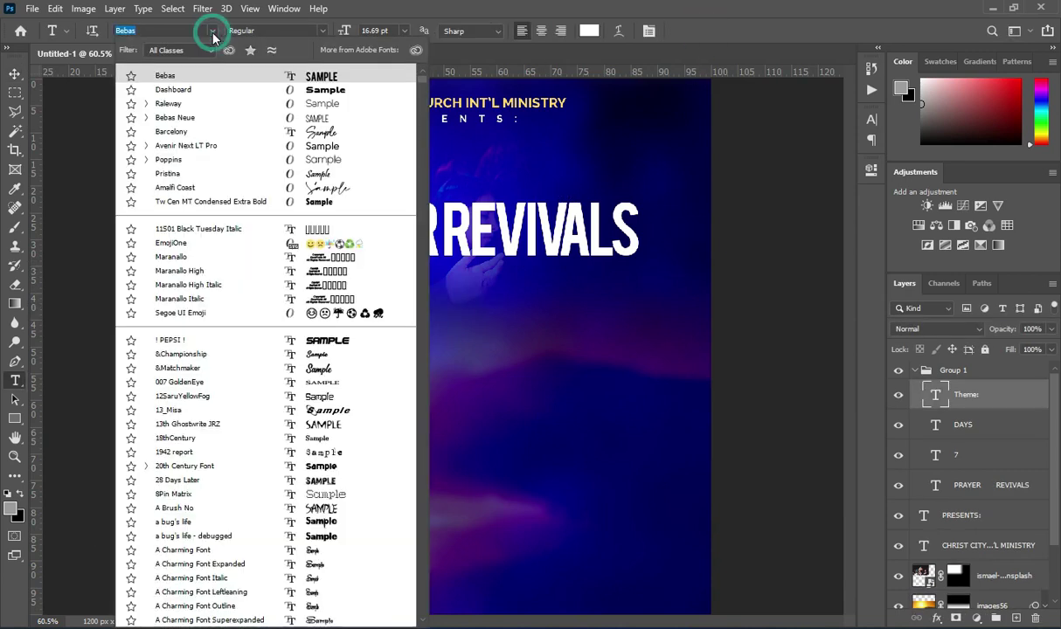
{"action": "left_click", "coordinate": [173, 90]}
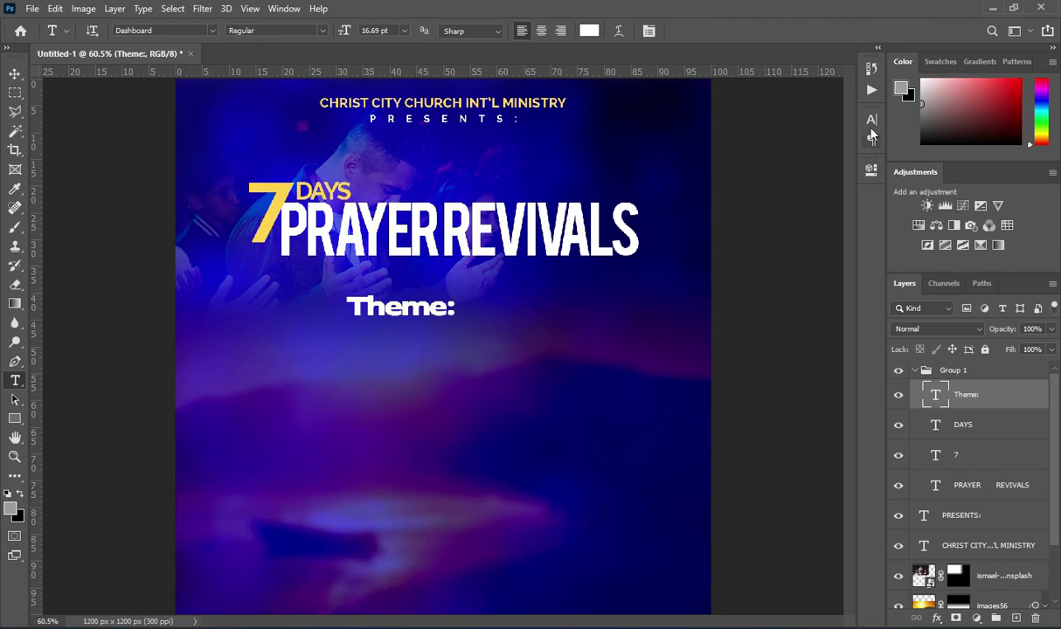
{"action": "left_click", "coordinate": [871, 119]}
{"action": "left_click", "coordinate": [820, 172]}
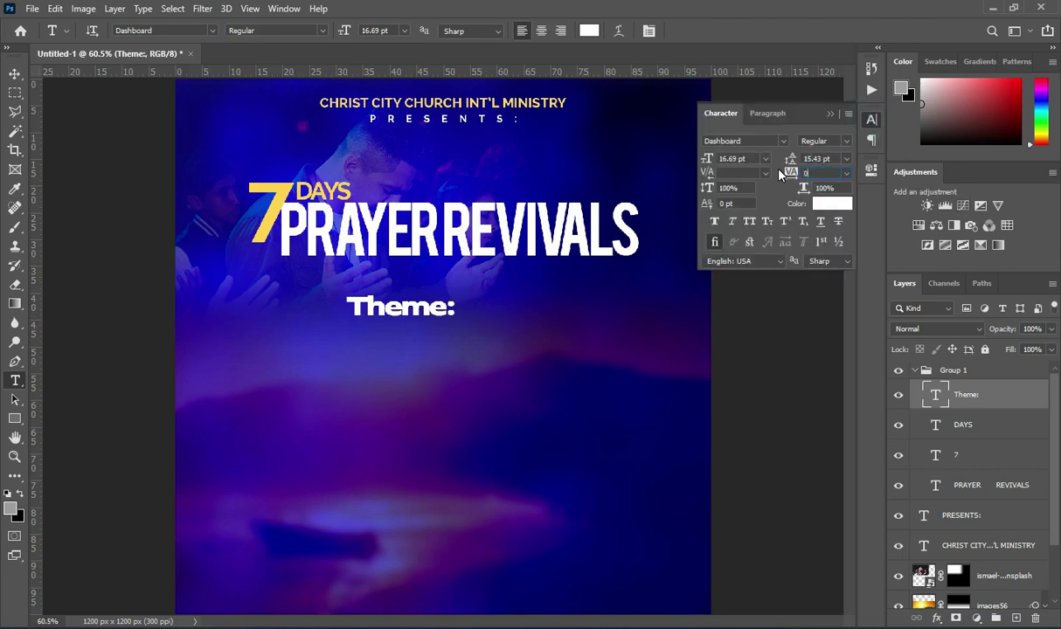
{"action": "type", "text": "0"}
{"action": "key", "text": "Return"}
{"action": "left_click", "coordinate": [830, 113]}
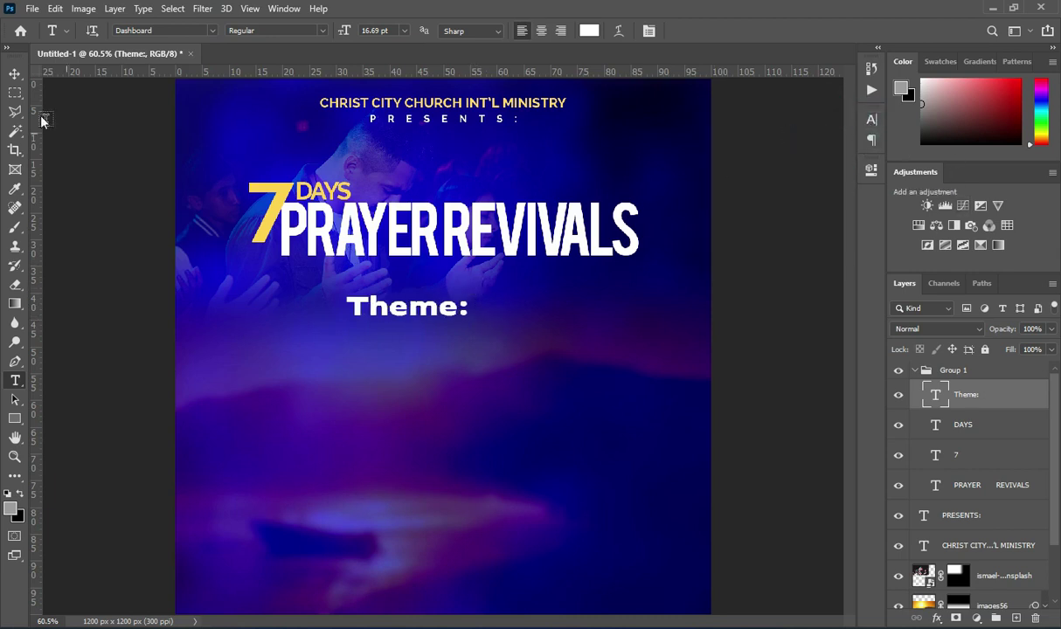
Scale the "Theme:" text down to about 6.43 pt and position it below the title, left of centre.
{"action": "left_click", "coordinate": [15, 73]}
{"action": "scroll", "coordinate": [367, 323], "scroll_direction": "up", "scroll_amount": 2}
{"action": "left_click_drag", "start_coordinate": [333, 311], "coordinate": [422, 318]}
{"action": "left_click", "coordinate": [730, 31]}
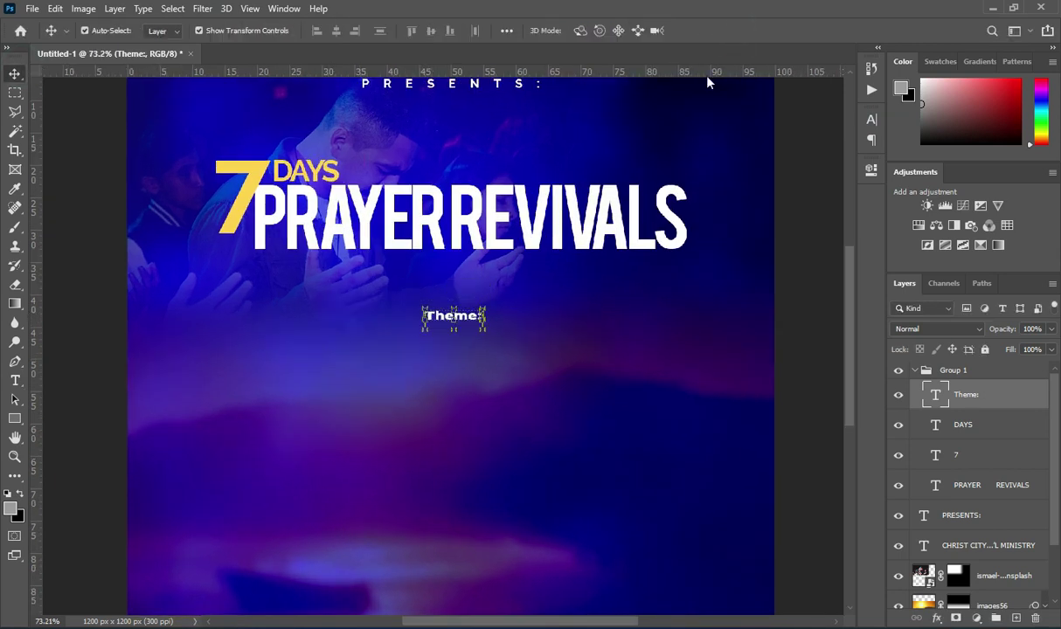
{"action": "left_click_drag", "start_coordinate": [443, 324], "coordinate": [390, 322]}
{"action": "scroll", "coordinate": [367, 323], "scroll_direction": "down", "scroll_amount": 3}
{"action": "left_click", "coordinate": [760, 346]}
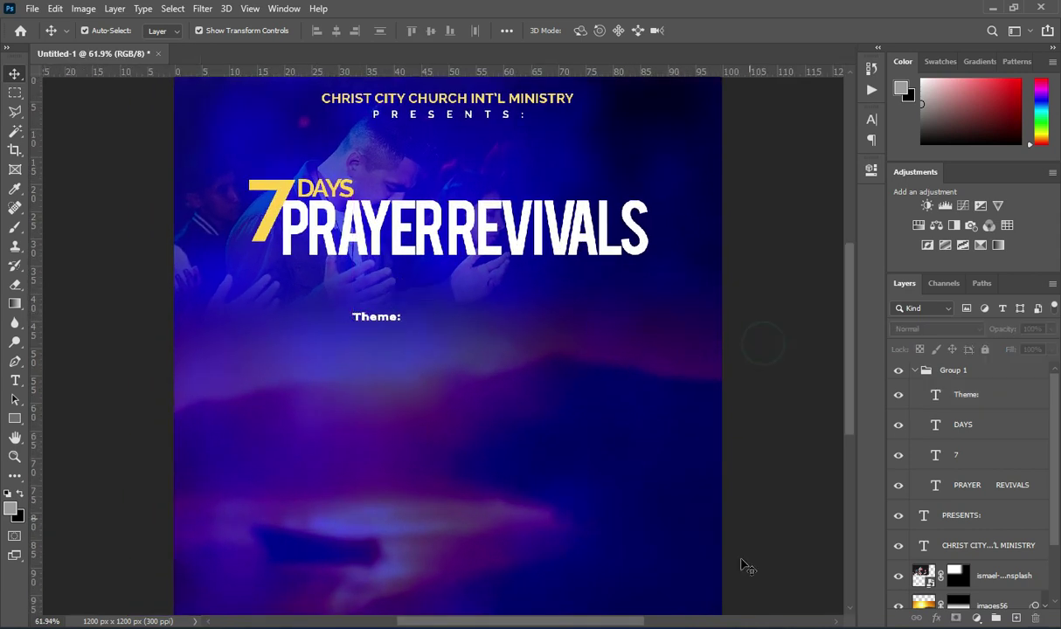
Switch to Notepad, copy the words "EMBER MONTH" from the theme lines, and return to the flyer.
{"action": "left_click", "coordinate": [725, 626]}
{"action": "left_click_drag", "start_coordinate": [150, 280], "coordinate": [85, 281]}
{"action": "key", "text": "ctrl+c"}
{"action": "left_click", "coordinate": [780, 88]}
Duplicate the "Theme:" text below itself as "EMBER MONTH" and move both layers out of Group 1 to the top.
{"action": "left_click", "coordinate": [386, 316]}
{"action": "left_click_drag", "start_coordinate": [398, 321], "coordinate": [312, 338]}
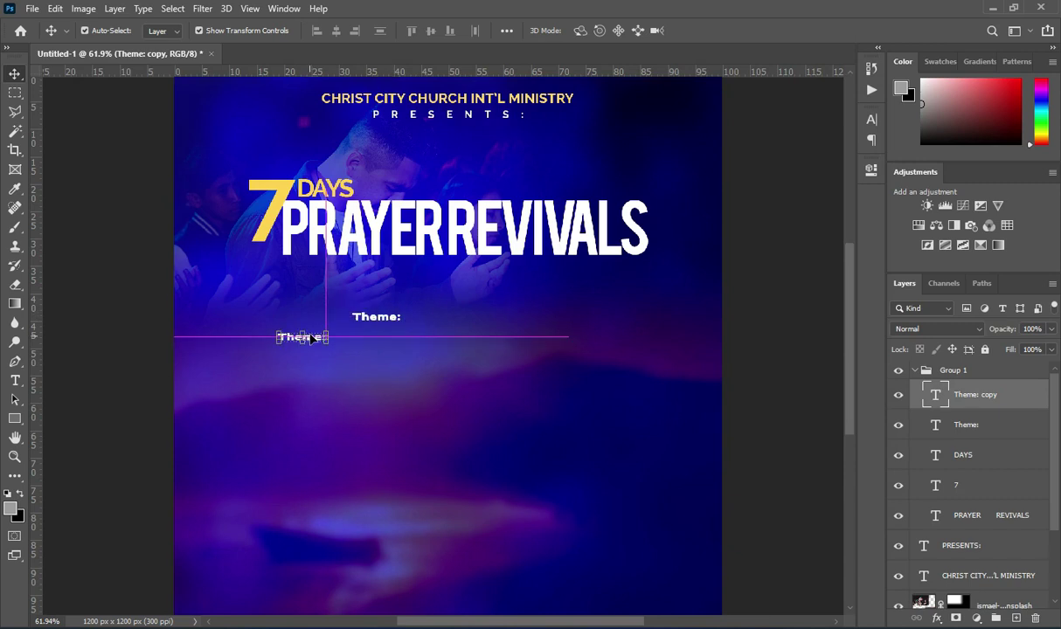
{"action": "double_click", "coordinate": [312, 338]}
{"action": "key", "text": "ctrl+v"}
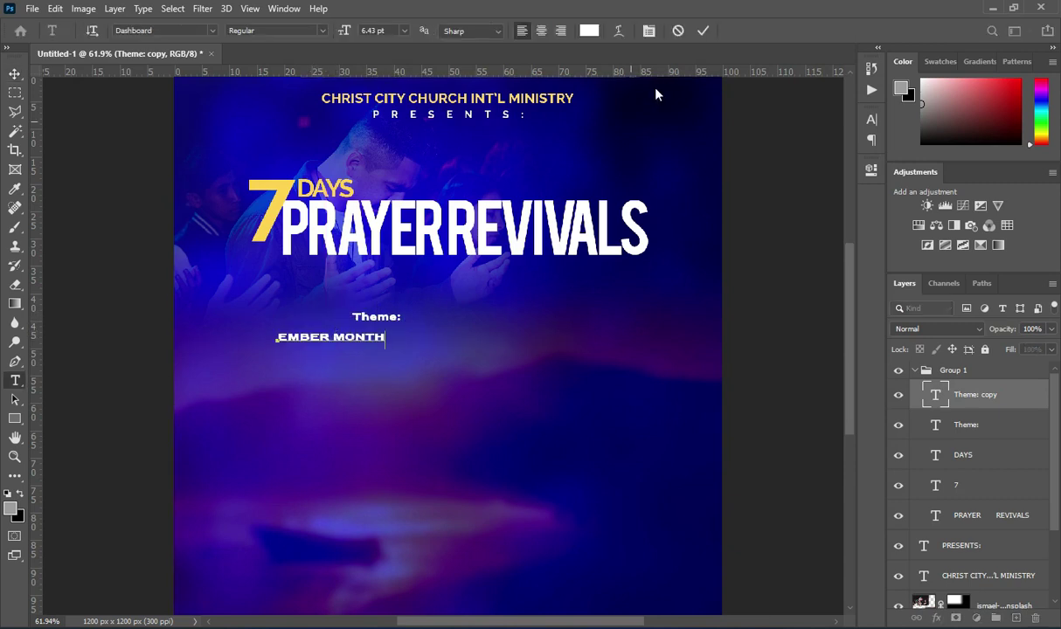
{"action": "left_click", "coordinate": [701, 33]}
{"action": "left_click", "coordinate": [964, 423], "text": "shift"}
{"action": "left_click_drag", "start_coordinate": [964, 422], "coordinate": [974, 362]}
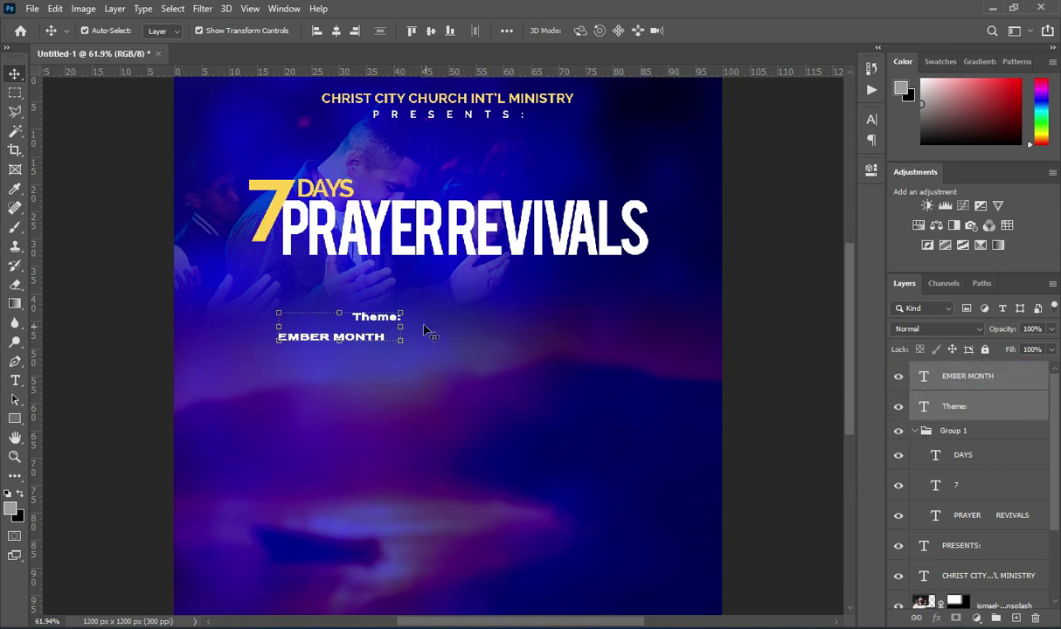
Enlarge "EMBER MONTH" to 271.39% width and 332.74% height, directly under "Theme:".
{"action": "scroll", "coordinate": [337, 327], "scroll_direction": "up", "scroll_amount": 3}
{"action": "left_click", "coordinate": [384, 345]}
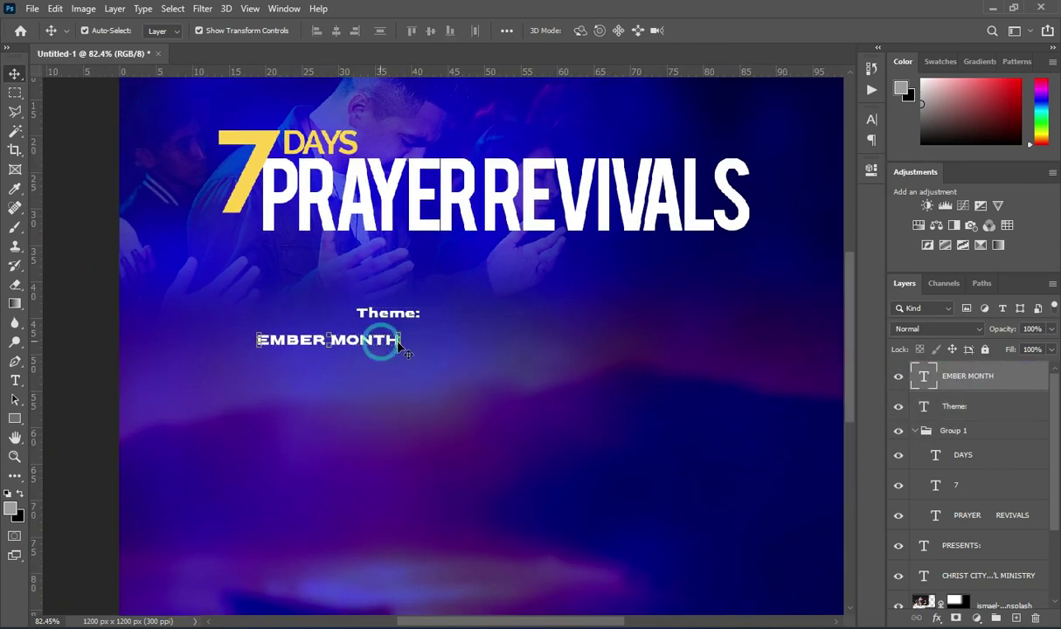
{"action": "left_click_drag", "start_coordinate": [402, 340], "coordinate": [643, 341]}
{"action": "left_click_drag", "start_coordinate": [450, 377], "coordinate": [453, 392]}
{"action": "scroll", "coordinate": [587, 248], "scroll_direction": "down", "scroll_amount": 3}
{"action": "left_click", "coordinate": [730, 31]}
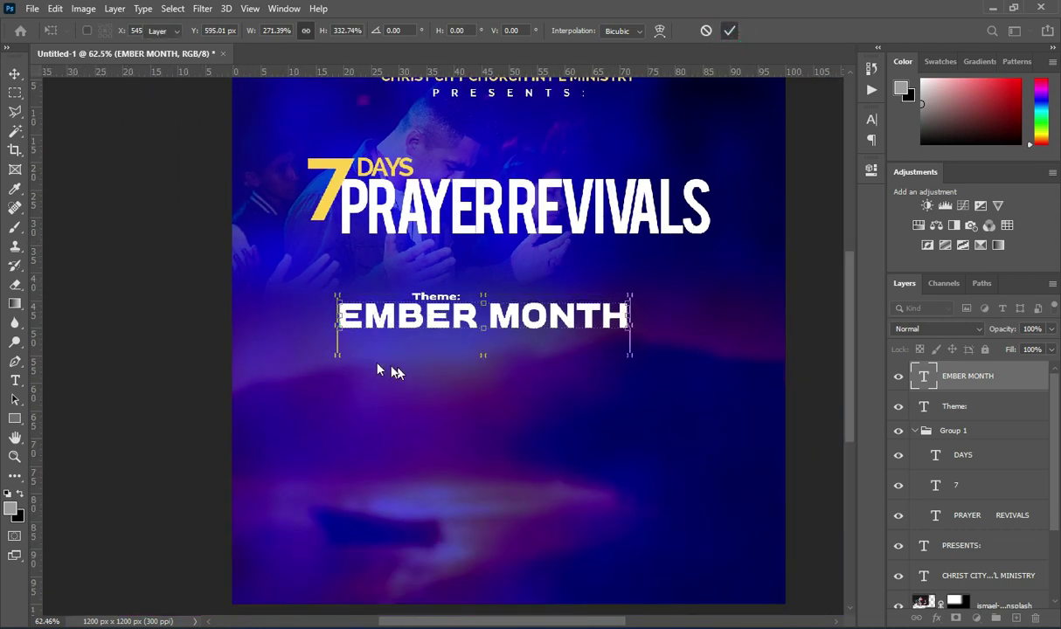
{"action": "key", "text": "Return"}
Scale "EMBER MONTH" up by a further 134.35% and move it slightly down below "Theme:".
{"action": "key", "text": "ctrl+t"}
{"action": "left_click_drag", "start_coordinate": [358, 320], "coordinate": [316, 320]}
{"action": "left_click_drag", "start_coordinate": [579, 315], "coordinate": [543, 336]}
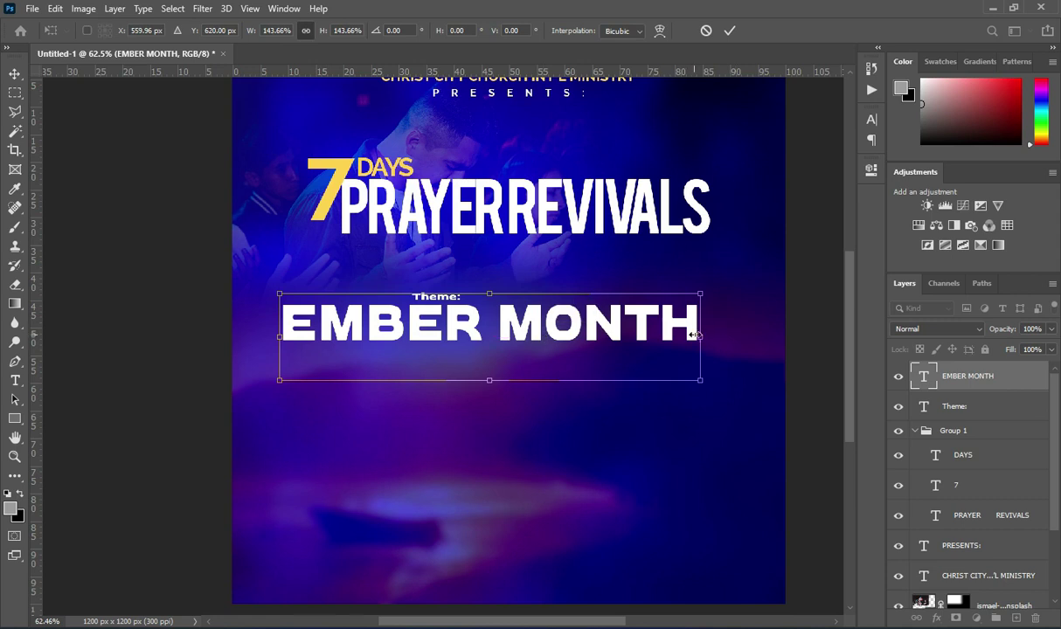
{"action": "left_click_drag", "start_coordinate": [699, 336], "coordinate": [671, 335]}
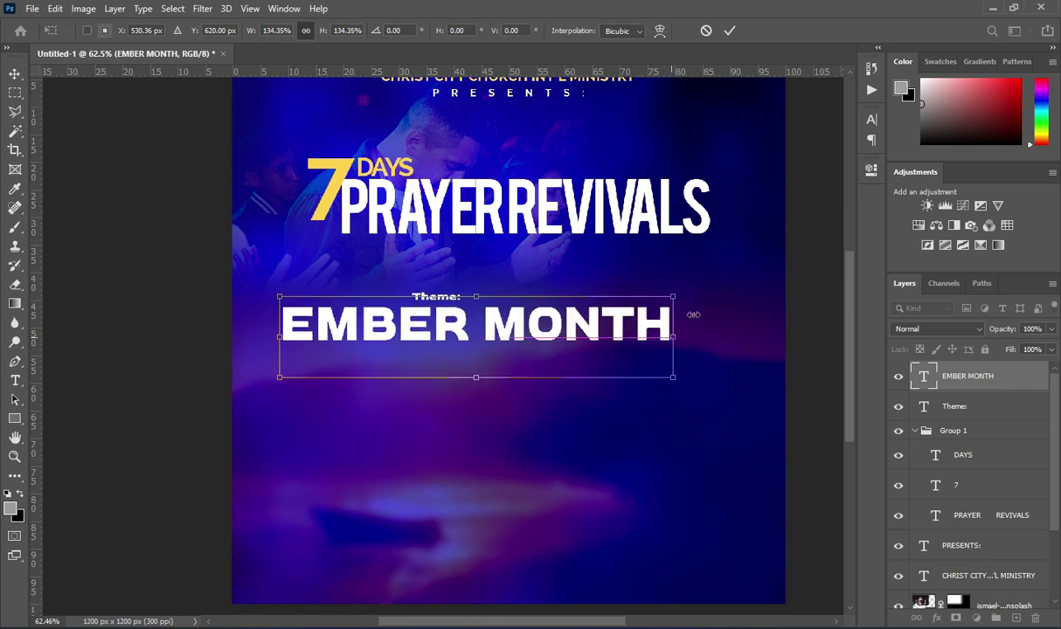
{"action": "key", "text": "Return"}
Set the tracking of the "EMBER MONTH" text to -60.
{"action": "scroll", "coordinate": [571, 204], "scroll_direction": "down", "scroll_amount": 2}
{"action": "scroll", "coordinate": [538, 194], "scroll_direction": "up", "scroll_amount": 2}
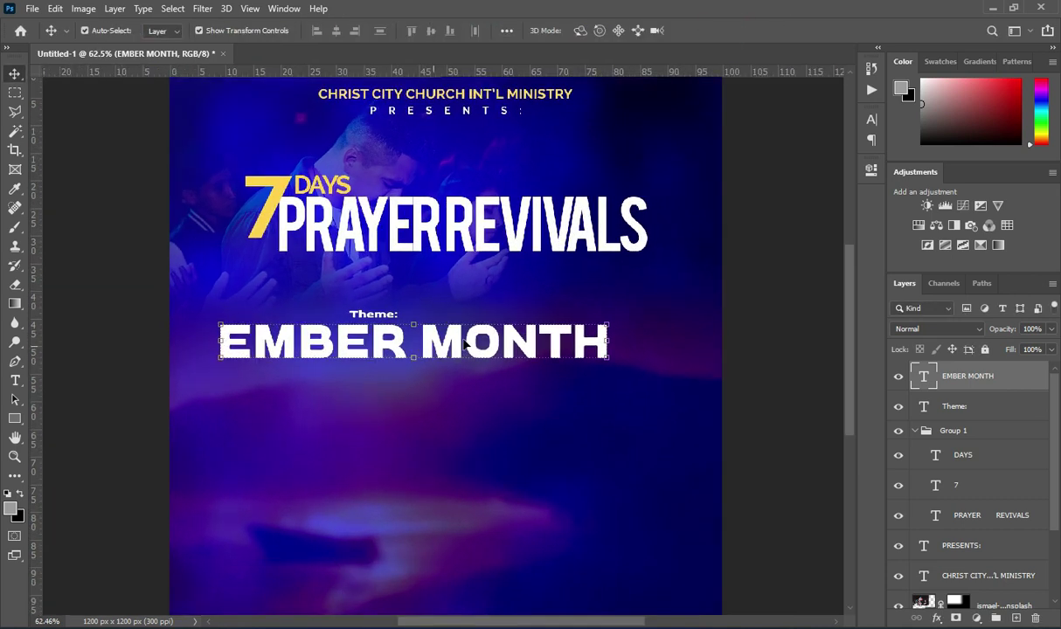
{"action": "scroll", "coordinate": [538, 194], "scroll_direction": "down", "scroll_amount": 1}
{"action": "left_click", "coordinate": [871, 119]}
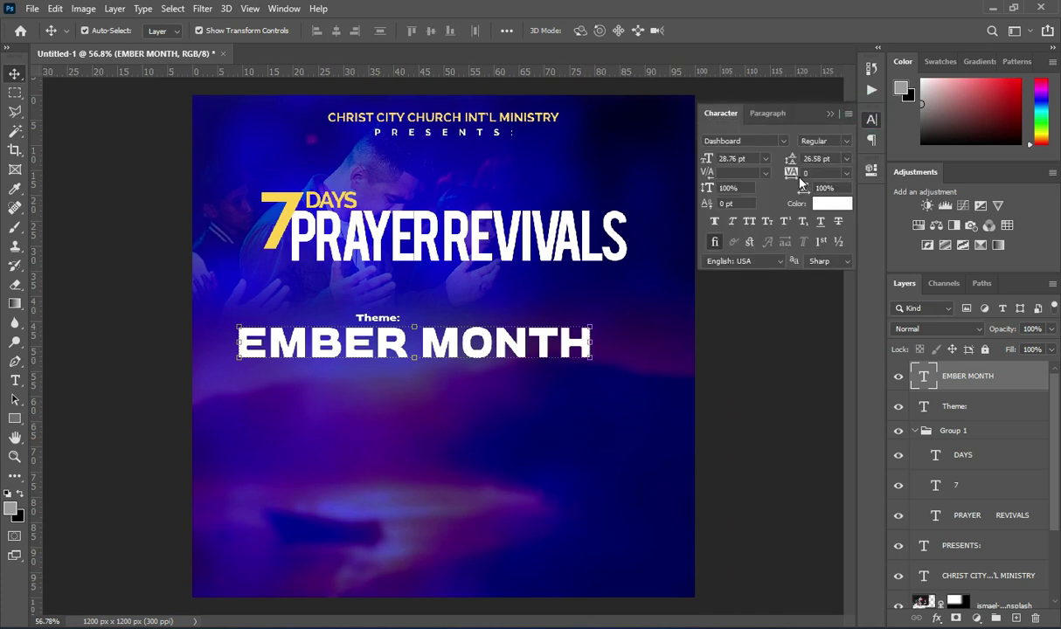
{"action": "left_click_drag", "start_coordinate": [792, 171], "coordinate": [795, 172]}
{"action": "key", "text": "Return"}
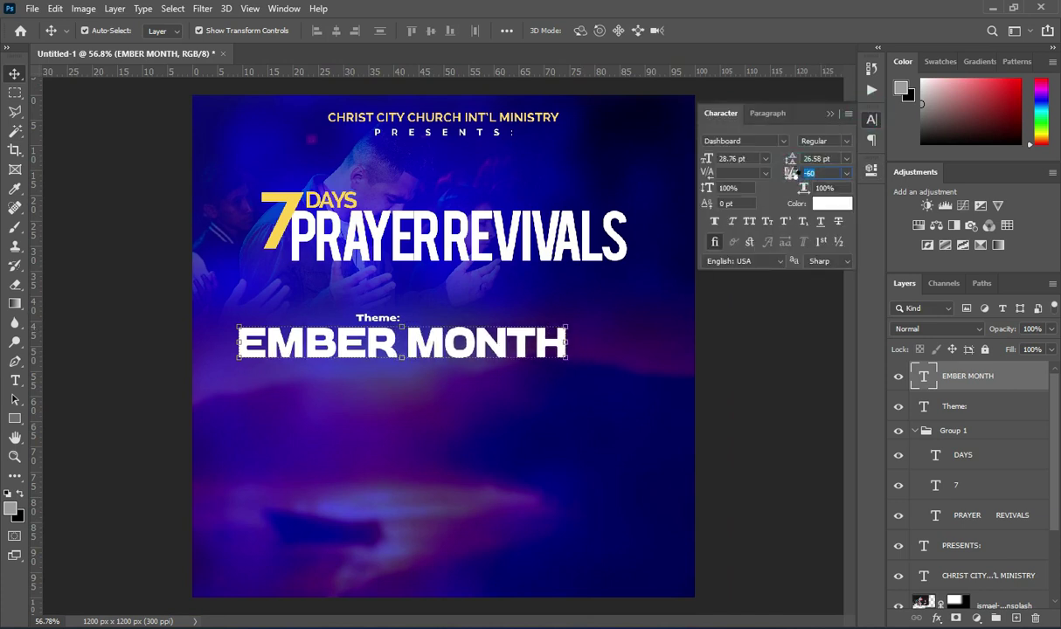
{"action": "left_click", "coordinate": [830, 113]}
Scale the tightened "EMBER MONTH" text to 110.63%, extending it to about 31.82 pt.
{"action": "scroll", "coordinate": [524, 306], "scroll_direction": "up", "scroll_amount": 2}
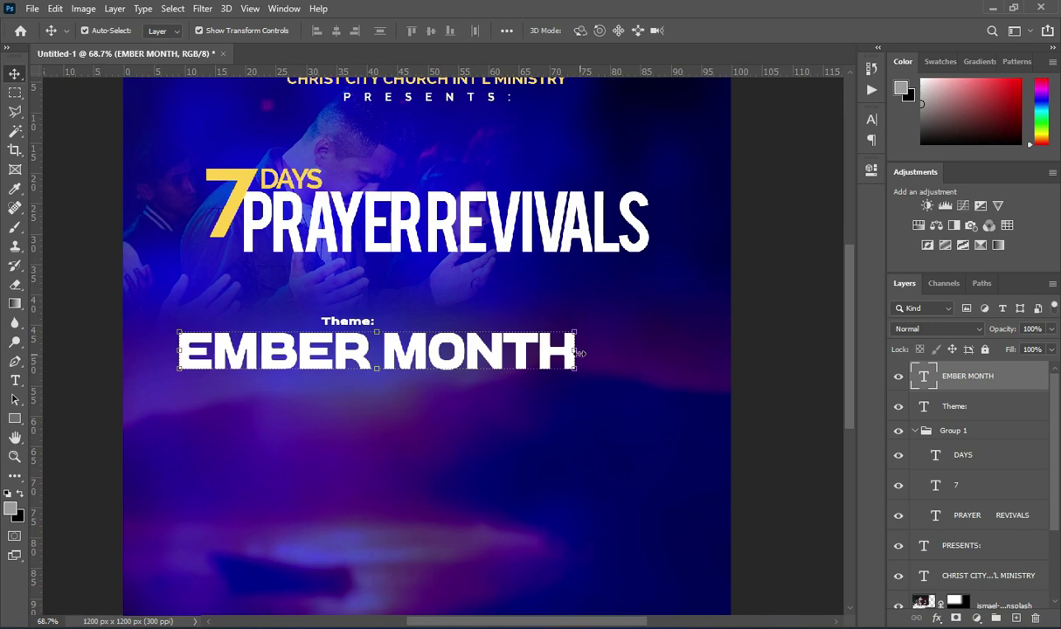
{"action": "left_click", "coordinate": [577, 352]}
{"action": "left_click_drag", "start_coordinate": [575, 410], "coordinate": [619, 416]}
{"action": "key", "text": "Return"}
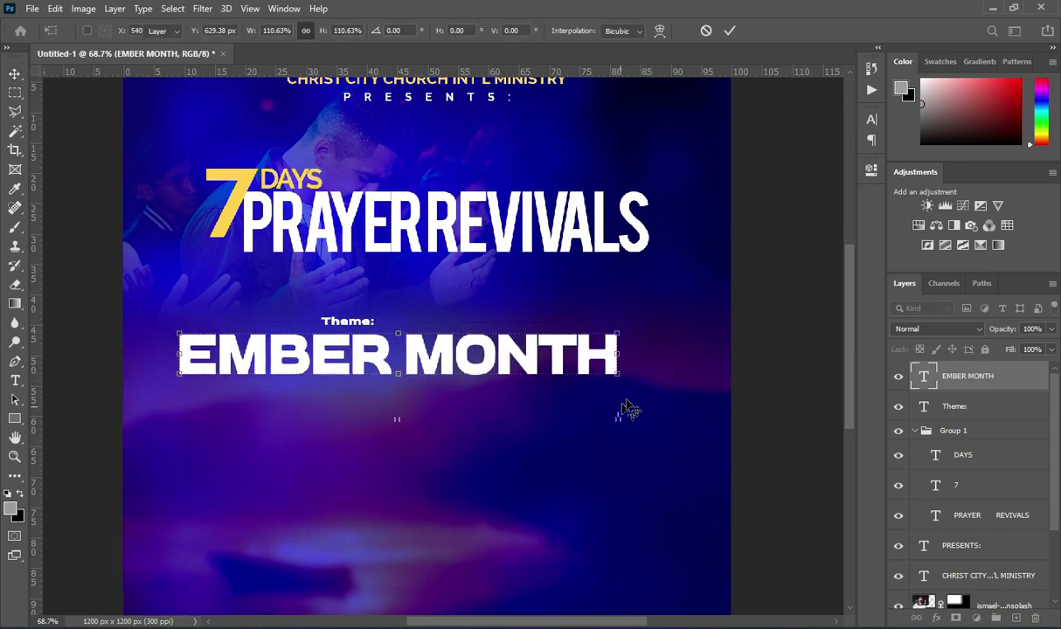
{"action": "scroll", "coordinate": [646, 279], "scroll_direction": "down", "scroll_amount": 2}
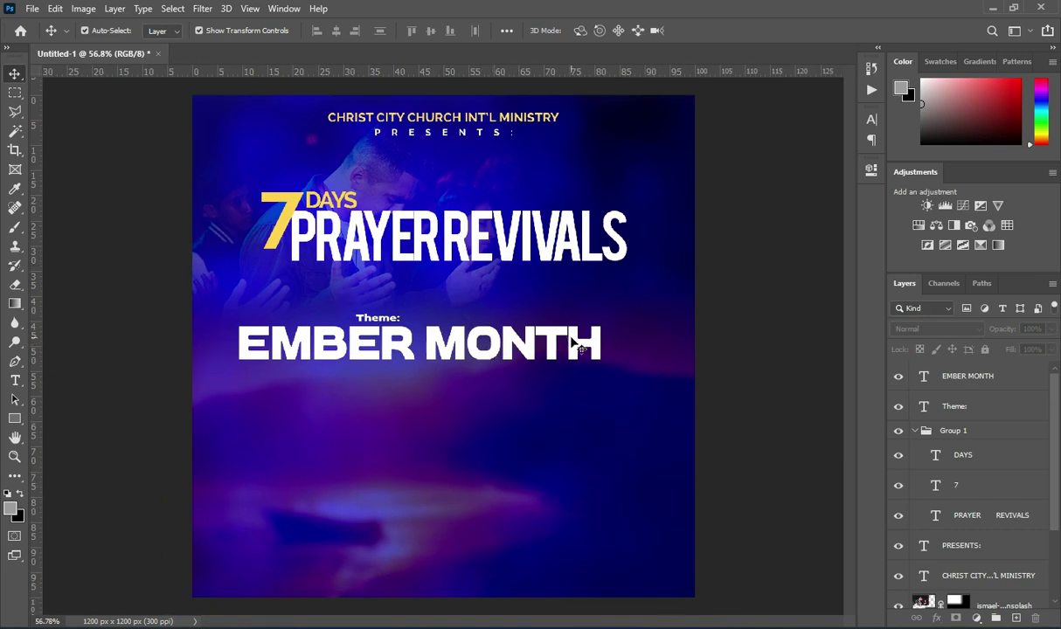
Switch to Notepad, copy the colour code 9d9d9d beside "EMBER MONTH", and return to the flyer.
{"action": "scroll", "coordinate": [576, 346], "scroll_direction": "up", "scroll_amount": 1}
{"action": "key", "text": "alt+Tab"}
{"action": "left_click", "coordinate": [180, 280]}
{"action": "double_click", "coordinate": [180, 279]}
{"action": "key", "text": "ctrl+c"}
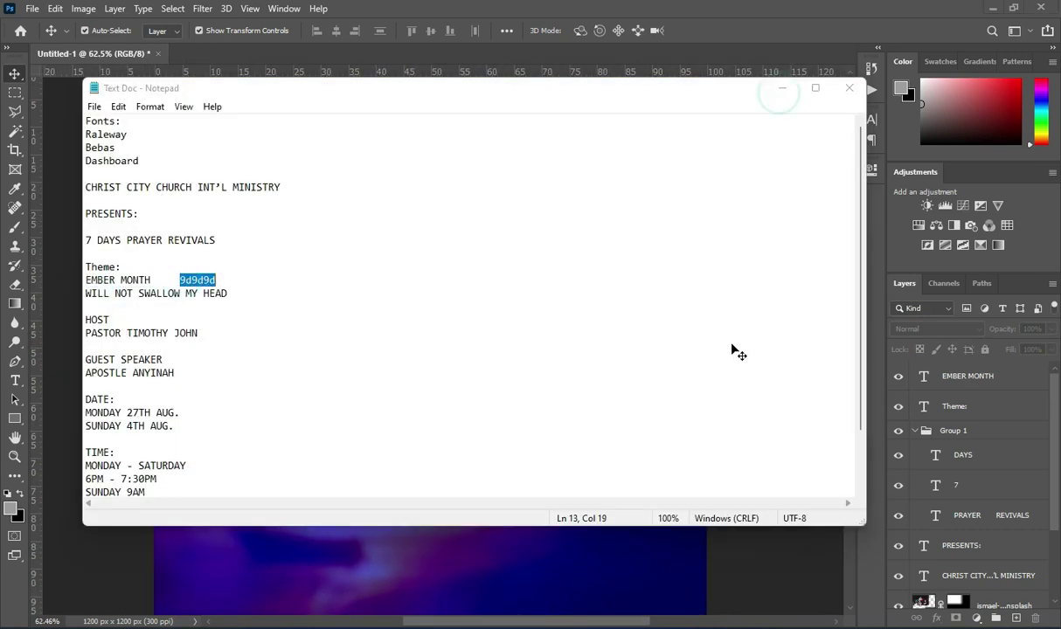
{"action": "key", "text": "alt+Tab"}
Change the text colour of "EMBER MONTH" to grey 9d9d9d.
{"action": "left_click", "coordinate": [441, 339]}
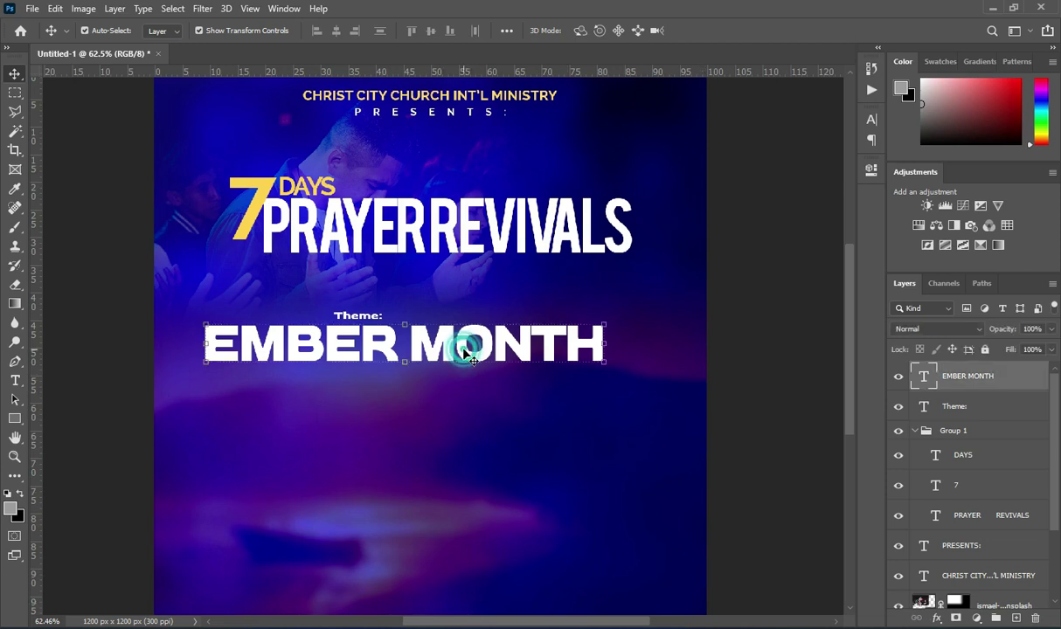
{"action": "key", "text": "t"}
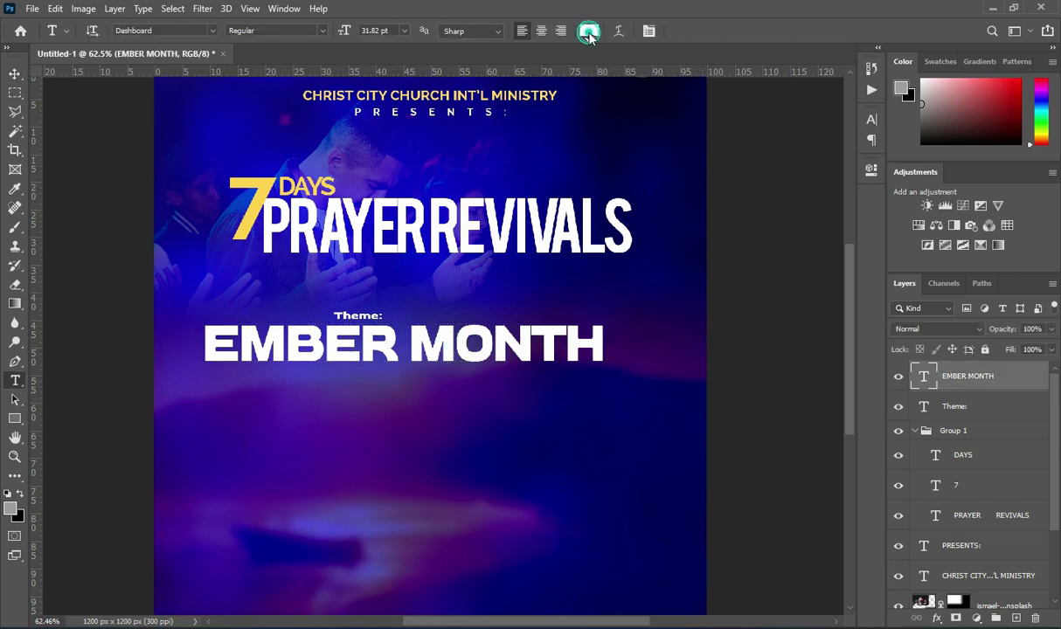
{"action": "left_click", "coordinate": [563, 31]}
{"action": "key", "text": "ctrl+v"}
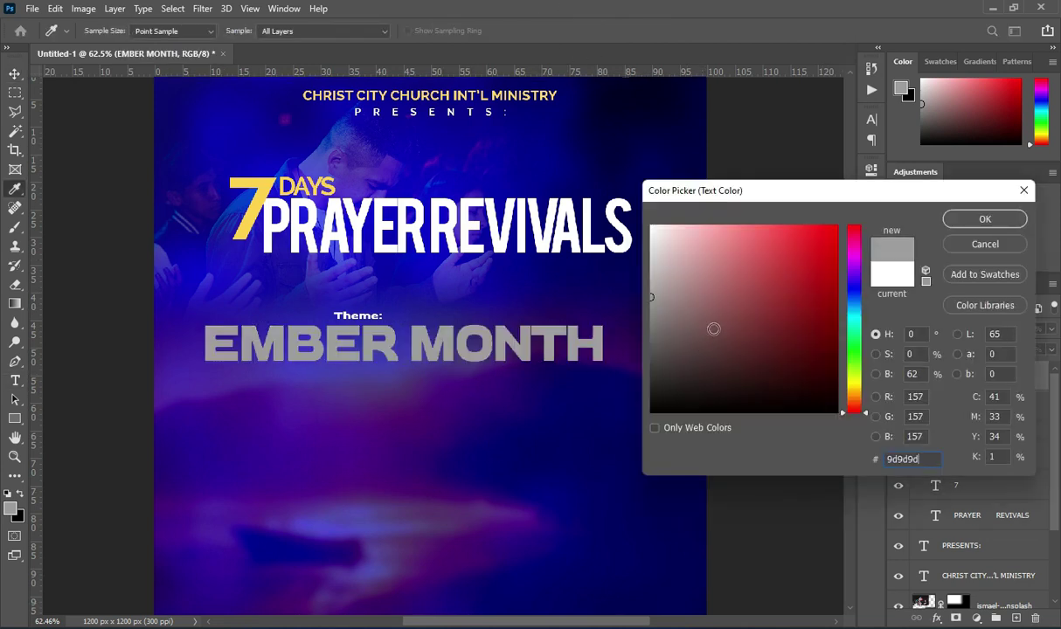
{"action": "left_click", "coordinate": [960, 219]}
Add a Bevel & Emboss to "EMBER MONTH": Inner Bevel, Chisel Hard, depth 115%, size 3 px, angle 90°, altitude 30°.
{"action": "scroll", "coordinate": [430, 339], "scroll_direction": "up", "scroll_amount": 1}
{"action": "left_click", "coordinate": [937, 618]}
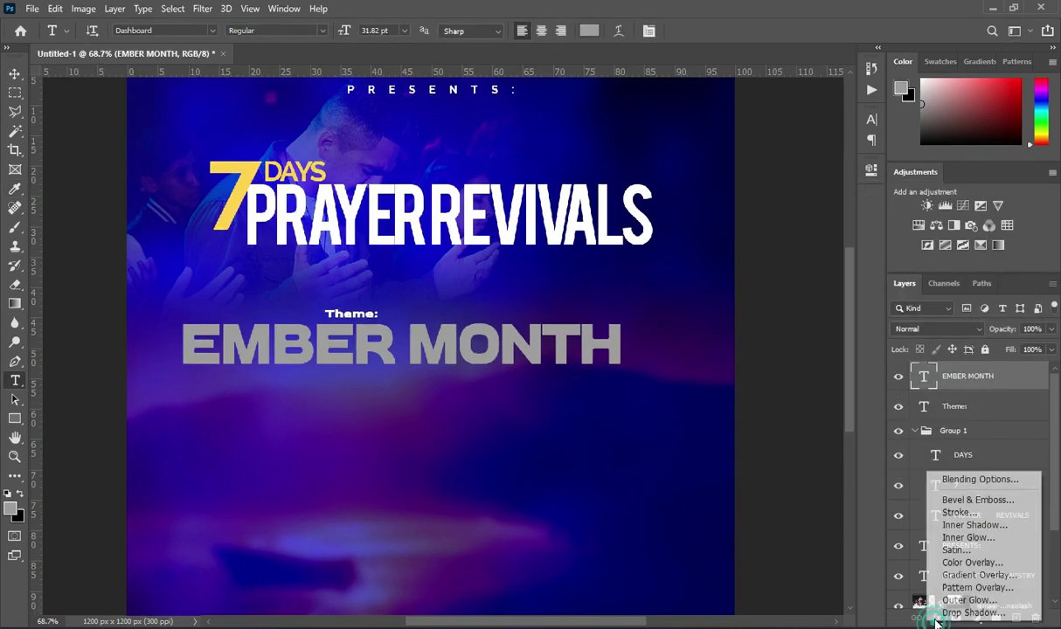
{"action": "left_click", "coordinate": [955, 500]}
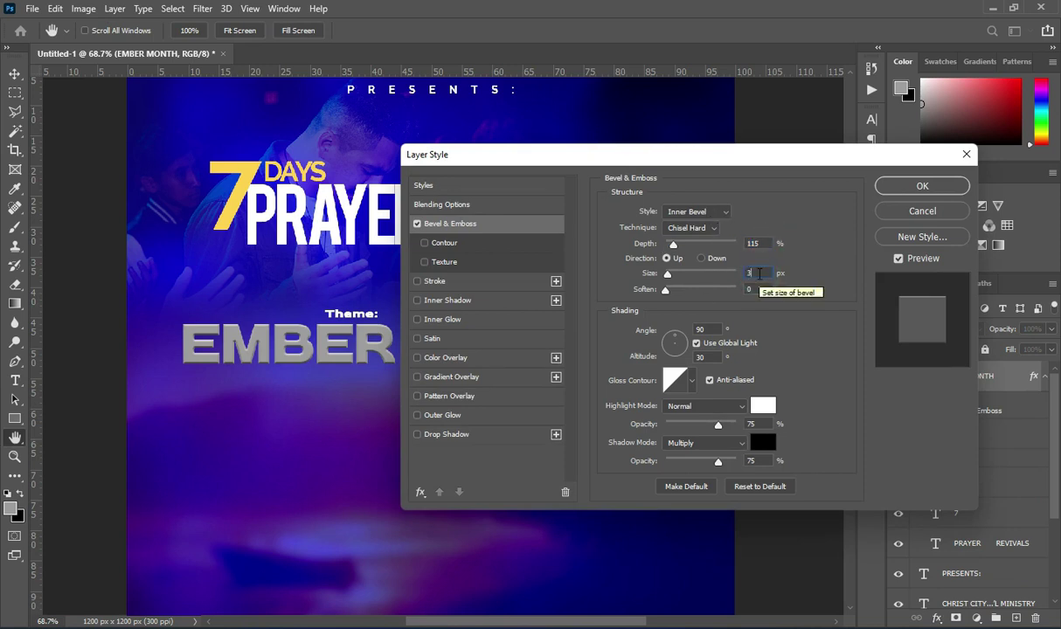
{"action": "left_click", "coordinate": [754, 273]}
{"action": "double_click", "coordinate": [755, 271]}
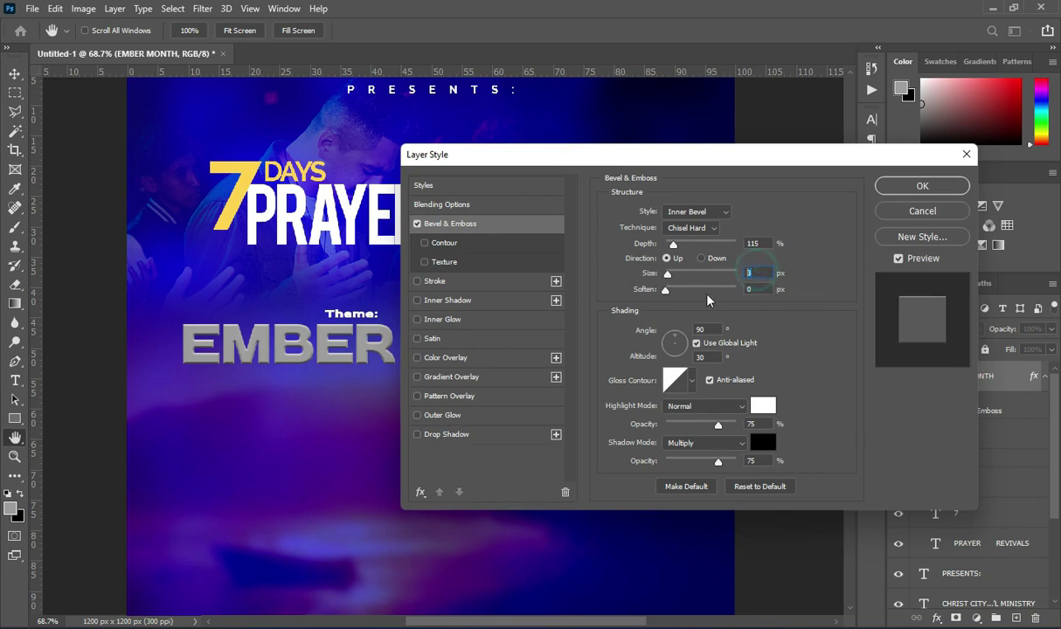
{"action": "double_click", "coordinate": [702, 329]}
Add an Inner Glow to "EMBER MONTH" in d7d7d7, Normal mode, 72% opacity, 0% choke and 8 px size.
{"action": "left_click", "coordinate": [462, 320]}
{"action": "left_click", "coordinate": [643, 266]}
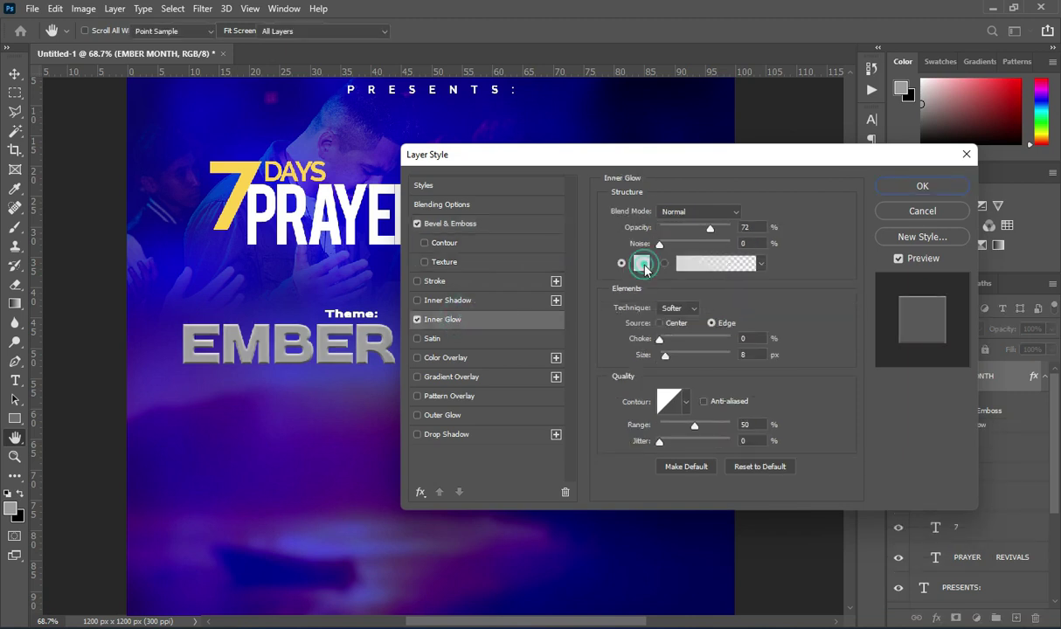
{"action": "left_click_drag", "start_coordinate": [924, 458], "coordinate": [863, 463]}
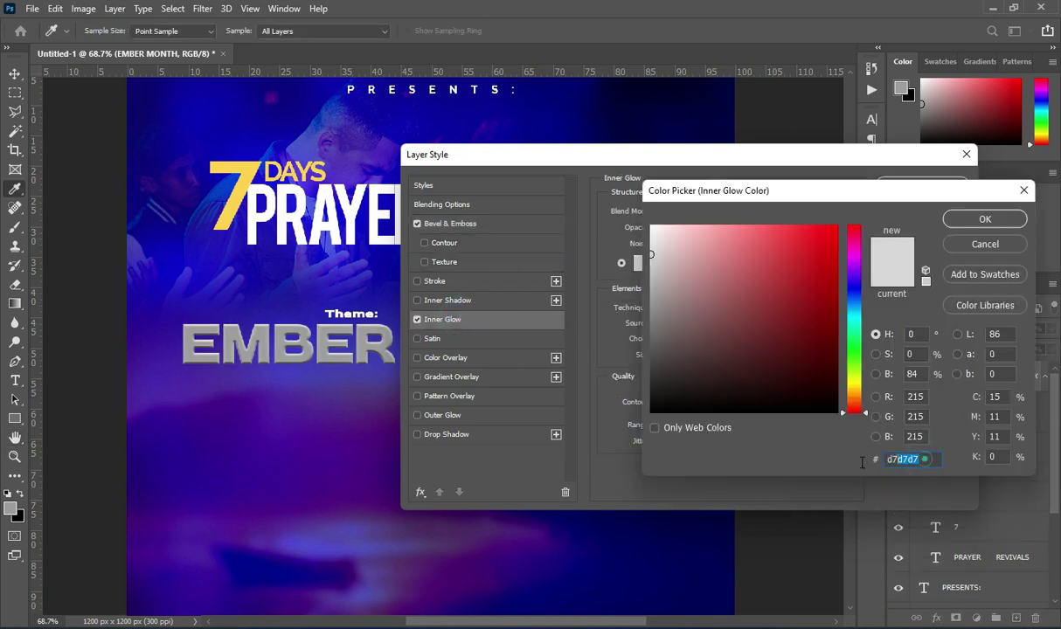
{"action": "left_click", "coordinate": [985, 220]}
{"action": "left_click", "coordinate": [748, 228]}
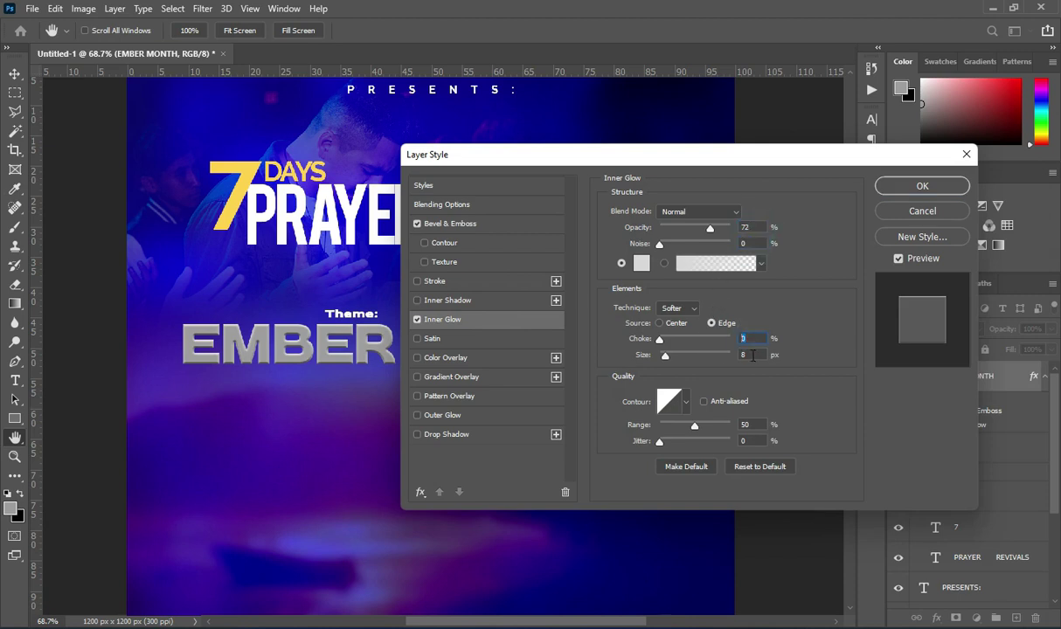
{"action": "key", "text": "Tab"}
Add a white Satin effect to "EMBER MONTH" in Normal mode: 84% opacity, 90° angle, 13 px distance, 21 px size.
{"action": "left_click", "coordinate": [455, 339]}
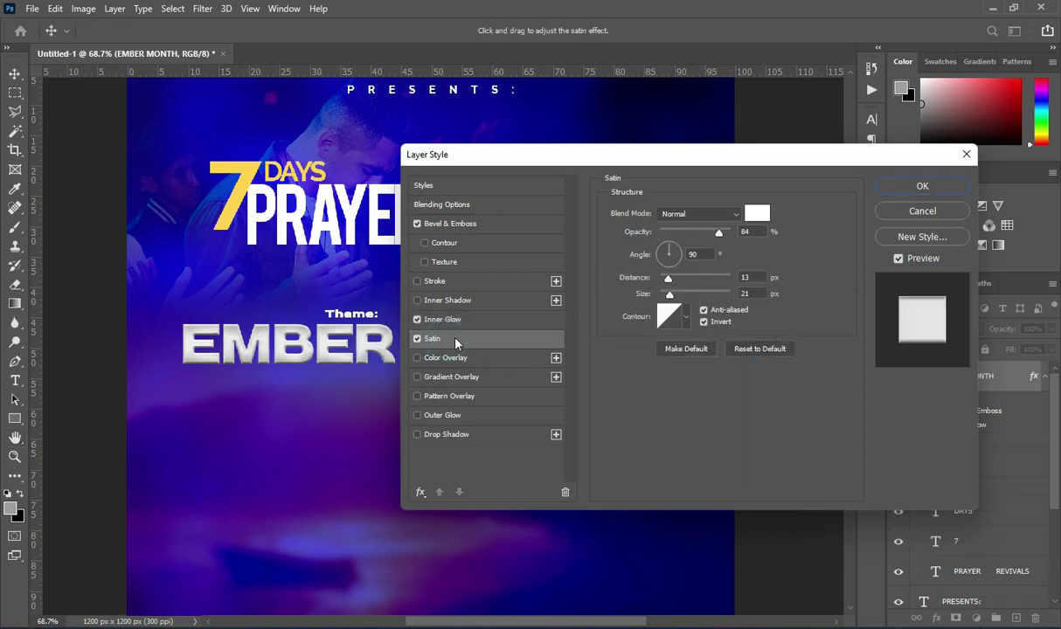
{"action": "left_click", "coordinate": [756, 214]}
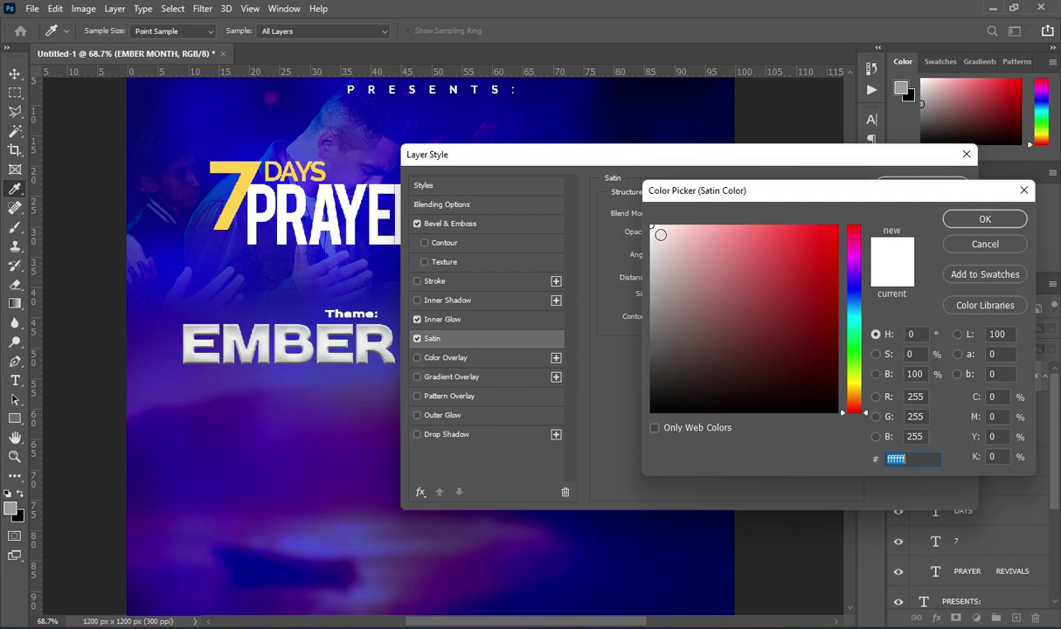
{"action": "left_click", "coordinate": [979, 219]}
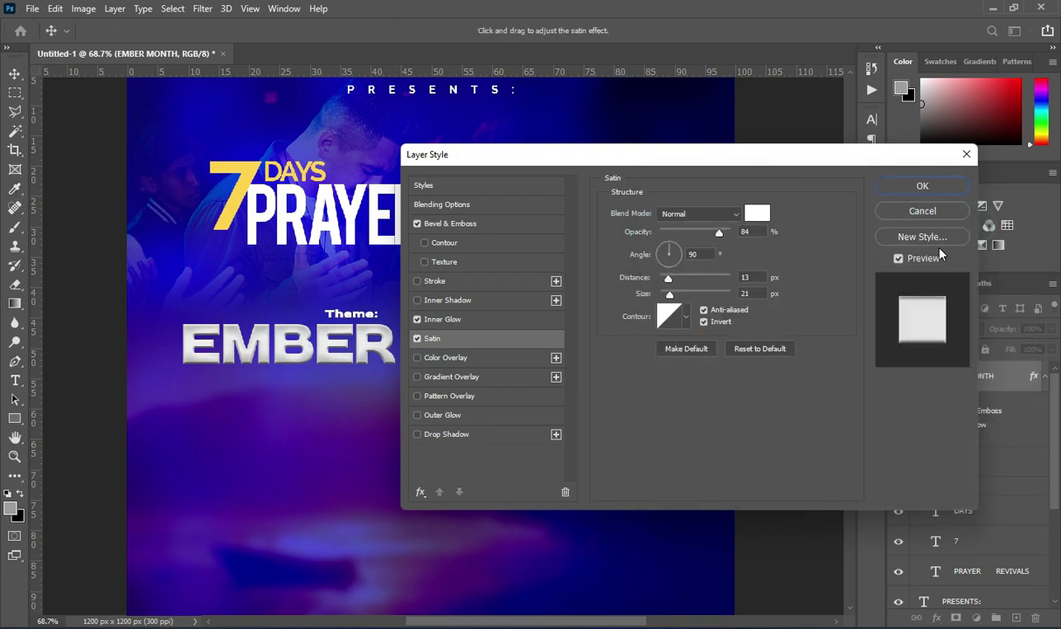
{"action": "left_click", "coordinate": [743, 278]}
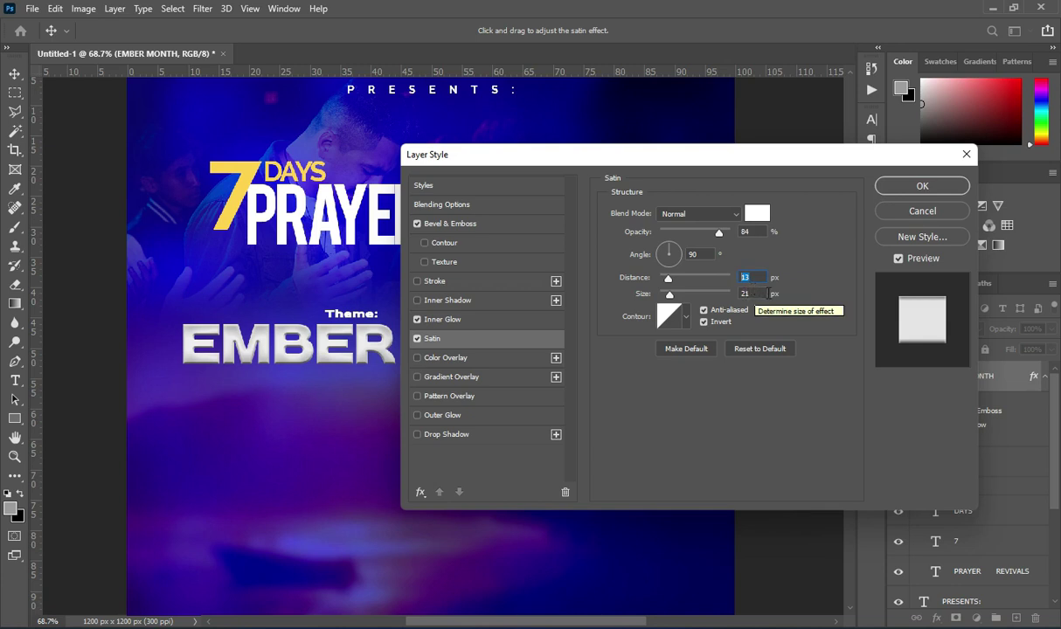
{"action": "left_click", "coordinate": [759, 293]}
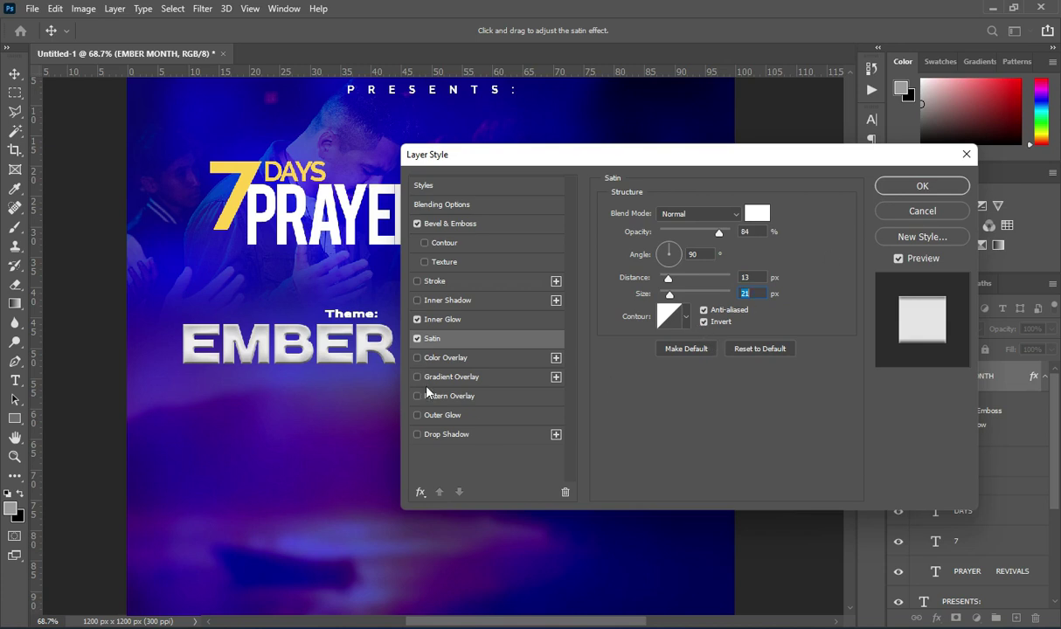
Add a black Multiply Drop Shadow to "EMBER MONTH" with 86% opacity, 5 px distance, 9% spread and 7 px size, and apply the layer style.
{"action": "left_click", "coordinate": [461, 434]}
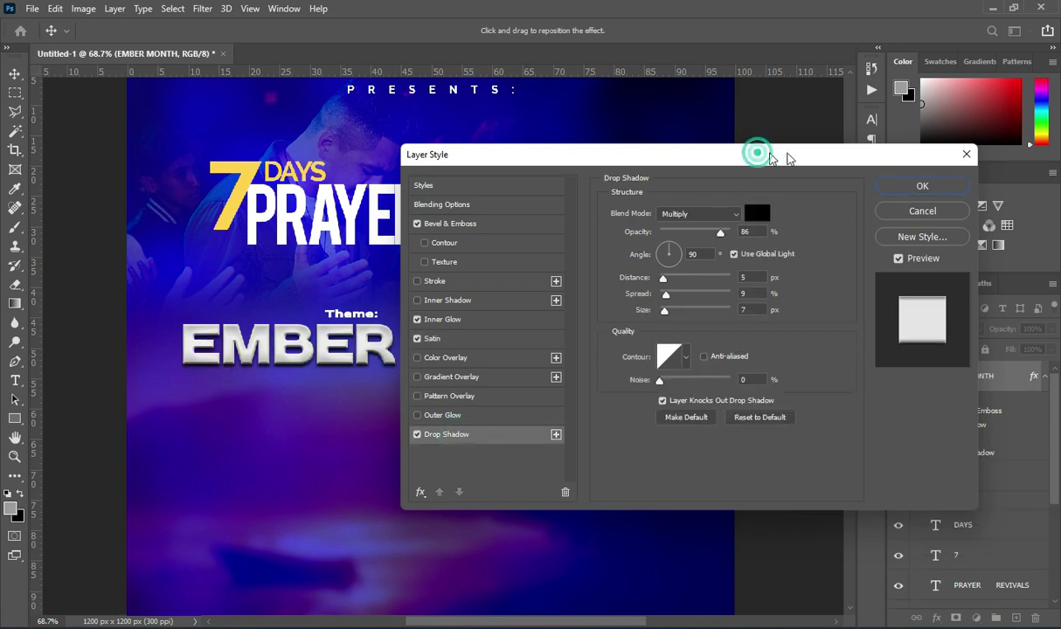
{"action": "left_click_drag", "start_coordinate": [757, 154], "coordinate": [845, 153]}
{"action": "left_click", "coordinate": [834, 277]}
{"action": "left_click", "coordinate": [839, 293]}
{"action": "left_click", "coordinate": [844, 307]}
{"action": "left_click", "coordinate": [796, 215]}
{"action": "left_click", "coordinate": [767, 269]}
{"action": "left_click", "coordinate": [903, 349]}
{"action": "left_click_drag", "start_coordinate": [834, 161], "coordinate": [675, 121]}
{"action": "left_click", "coordinate": [846, 147]}
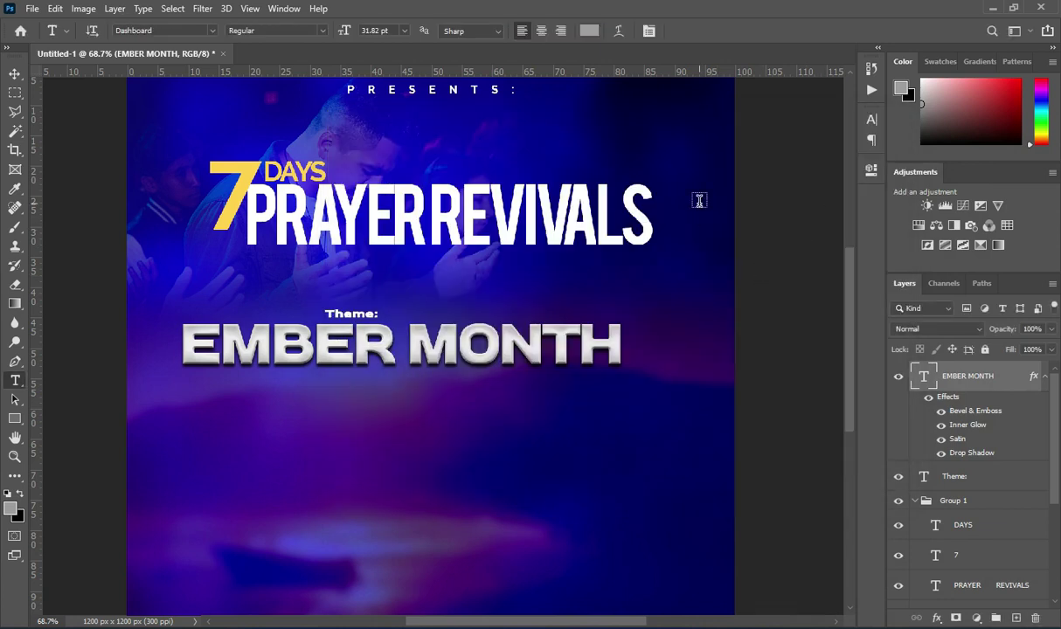
Add a Bevel & Emboss to the large "7" in the title: Inner Bevel, Chisel Hard, depth 115%, size 3 px.
{"action": "left_click", "coordinate": [14, 73]}
{"action": "left_click", "coordinate": [762, 332]}
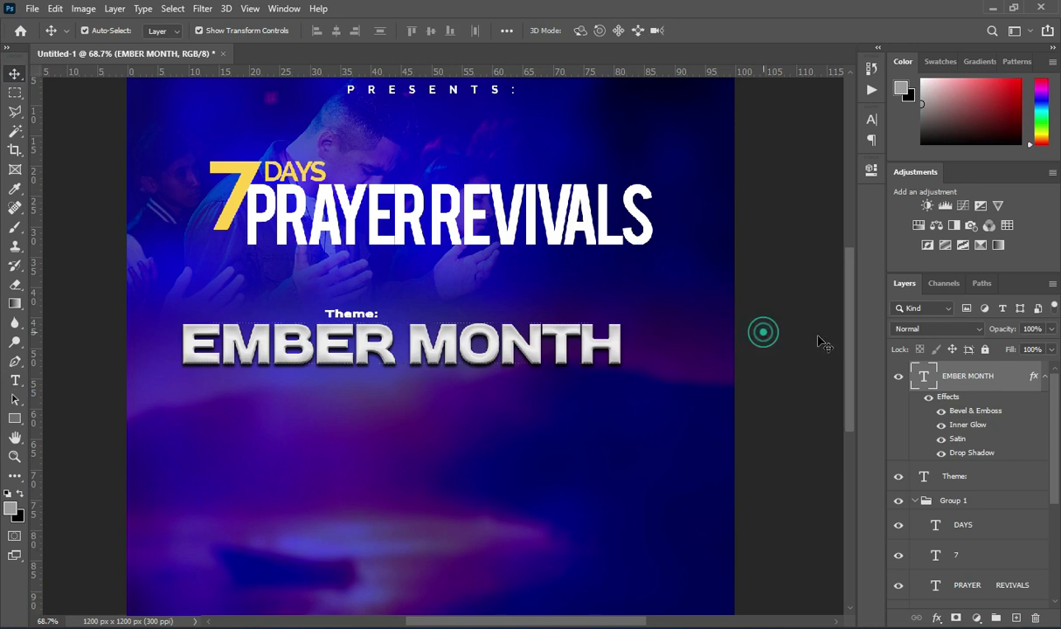
{"action": "left_click", "coordinate": [1045, 377]}
{"action": "left_click", "coordinate": [959, 486]}
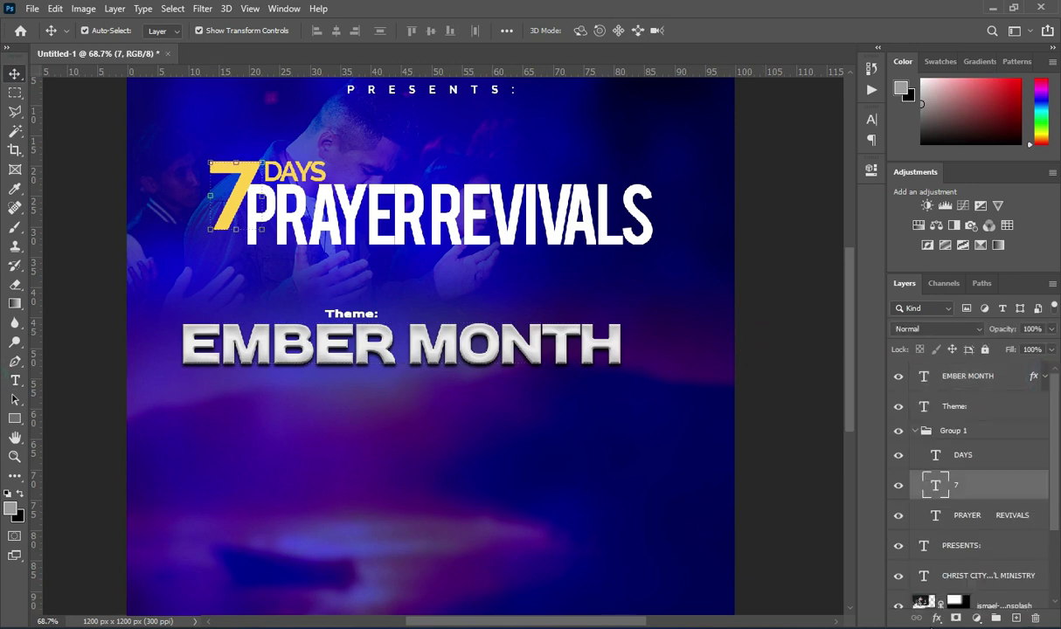
{"action": "left_click", "coordinate": [936, 618]}
{"action": "left_click", "coordinate": [976, 501]}
{"action": "left_click_drag", "start_coordinate": [588, 135], "coordinate": [694, 149]}
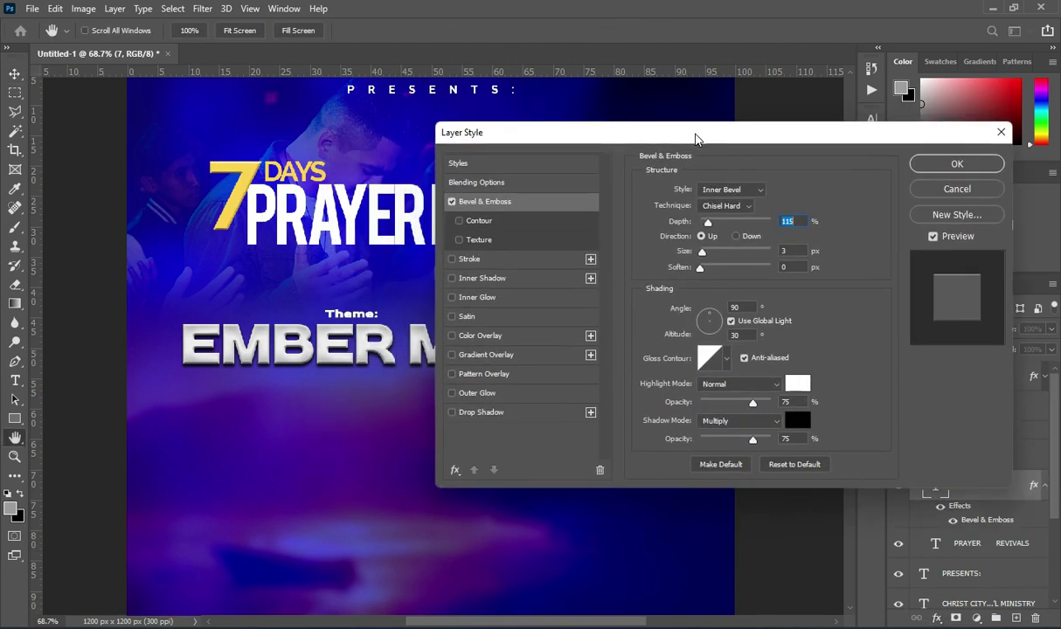
Complete the layer style of the "7" with Inner Glow, Satin and Drop Shadow, using the same settings as "EMBER MONTH".
{"action": "left_click", "coordinate": [487, 298]}
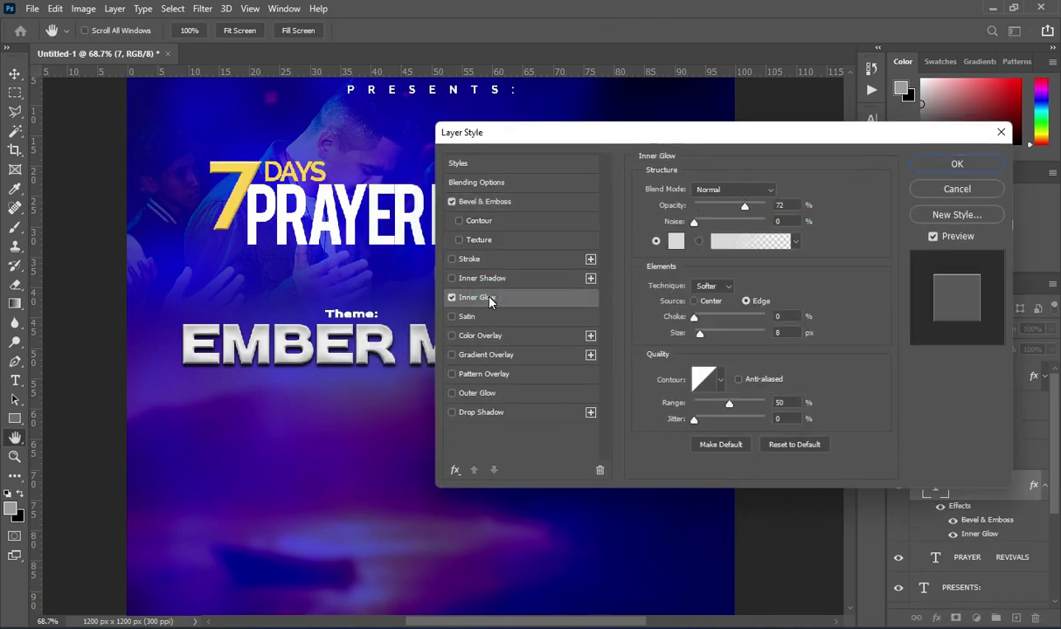
{"action": "left_click", "coordinate": [479, 318]}
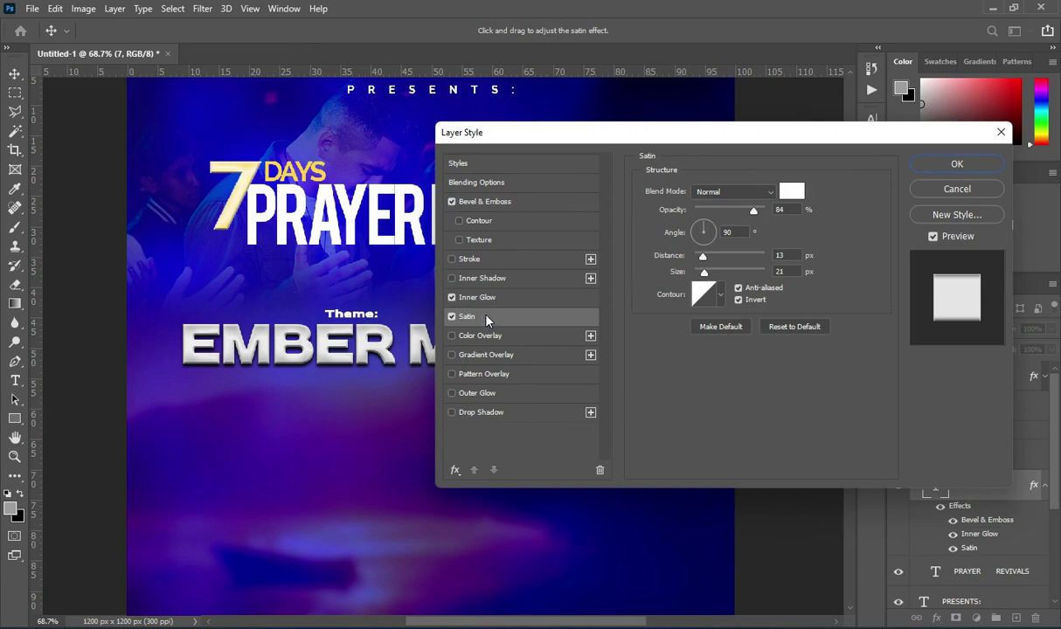
{"action": "left_click", "coordinate": [477, 413]}
{"action": "left_click_drag", "start_coordinate": [708, 131], "coordinate": [654, 129]}
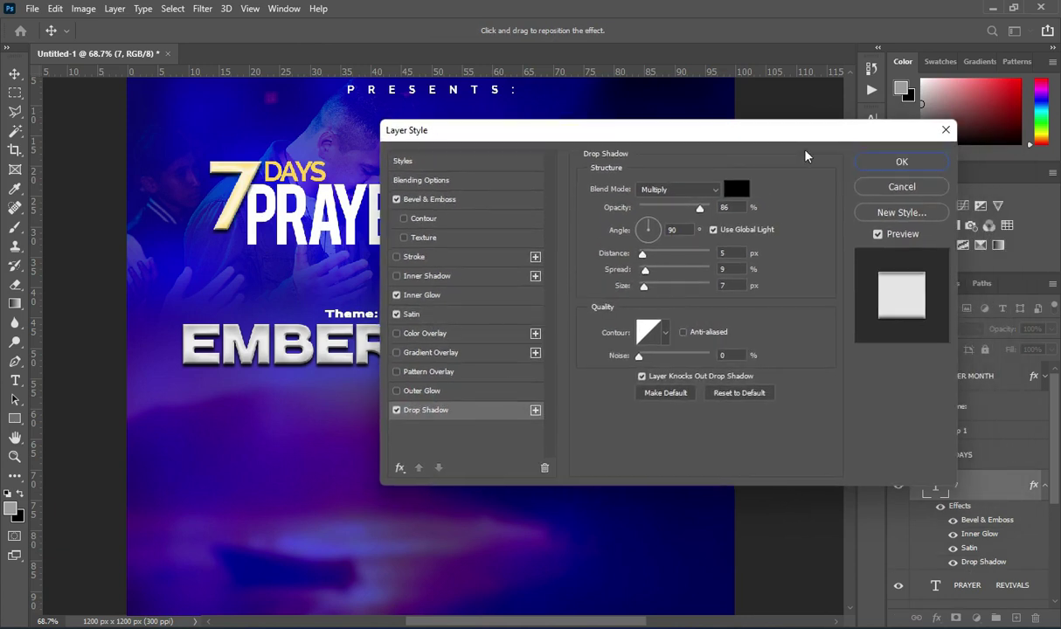
{"action": "left_click", "coordinate": [903, 162]}
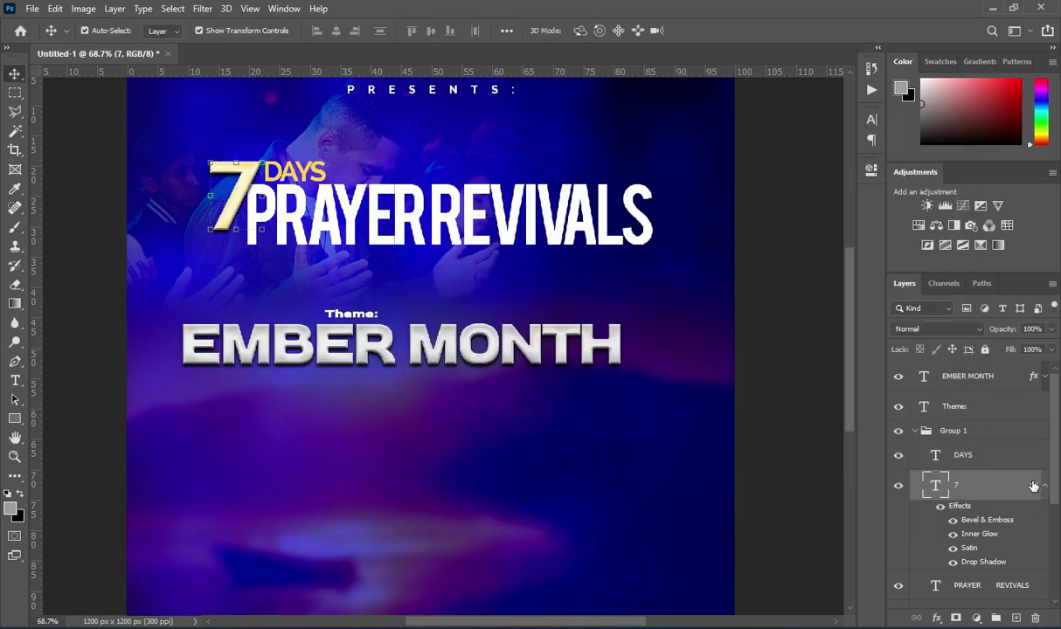
Copy the layer style of the "7" onto the "DAYS" text, and collapse both effect lists and Group 1.
{"action": "right_click", "coordinate": [992, 487]}
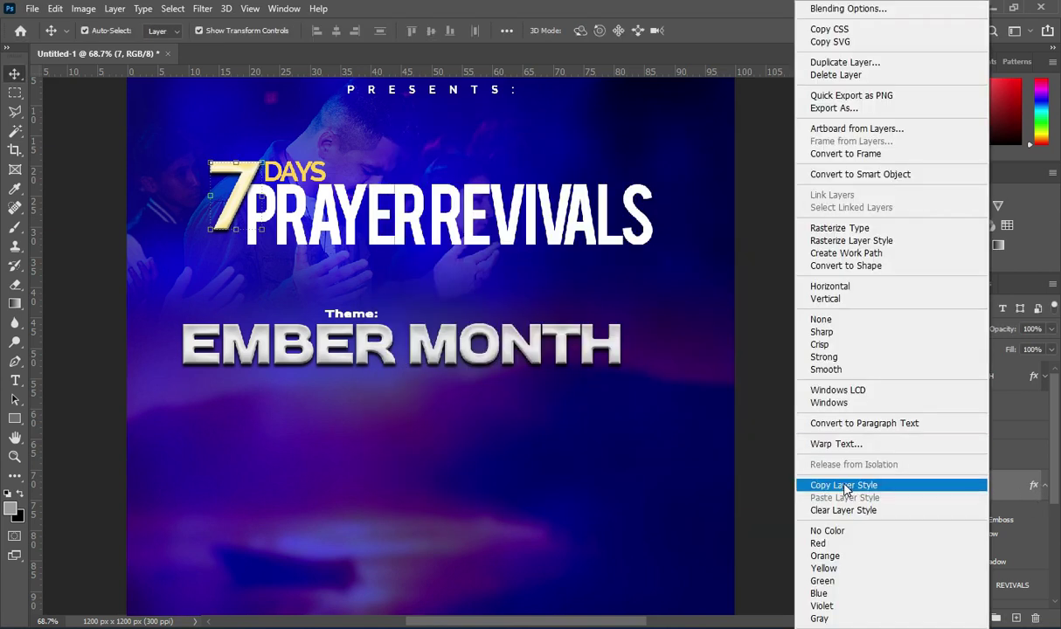
{"action": "left_click", "coordinate": [974, 483]}
{"action": "left_click", "coordinate": [972, 456]}
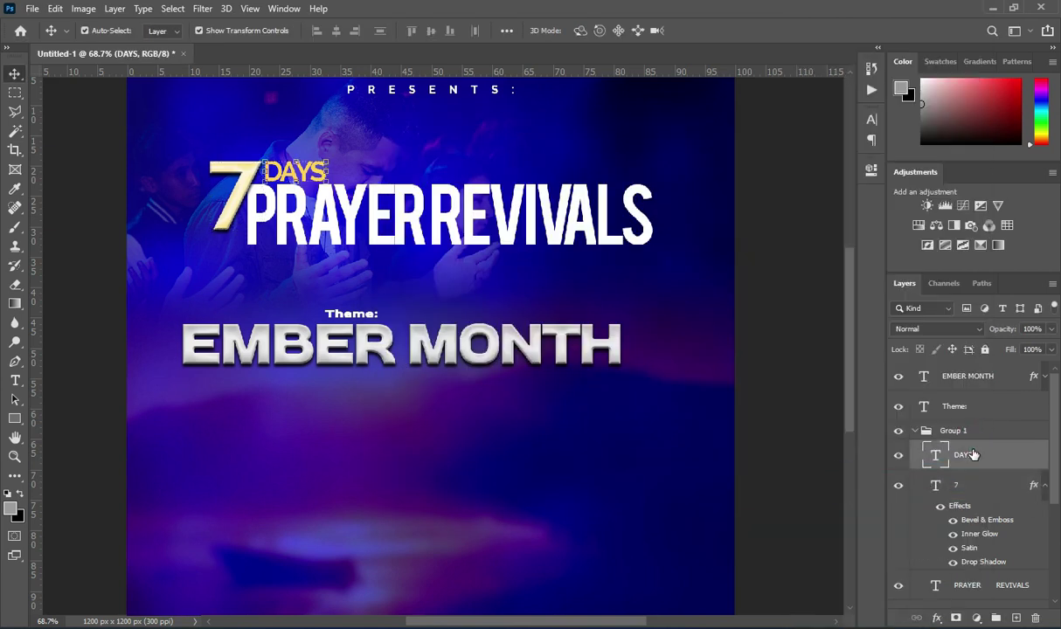
{"action": "right_click", "coordinate": [971, 455]}
{"action": "left_click", "coordinate": [836, 498]}
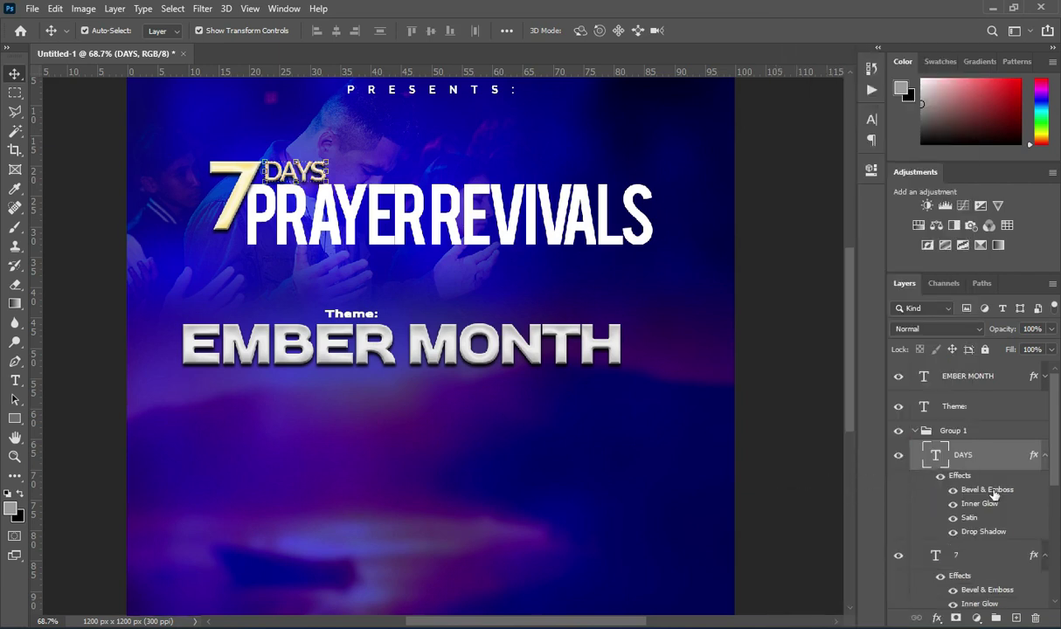
{"action": "left_click", "coordinate": [1045, 455]}
{"action": "left_click", "coordinate": [1043, 485]}
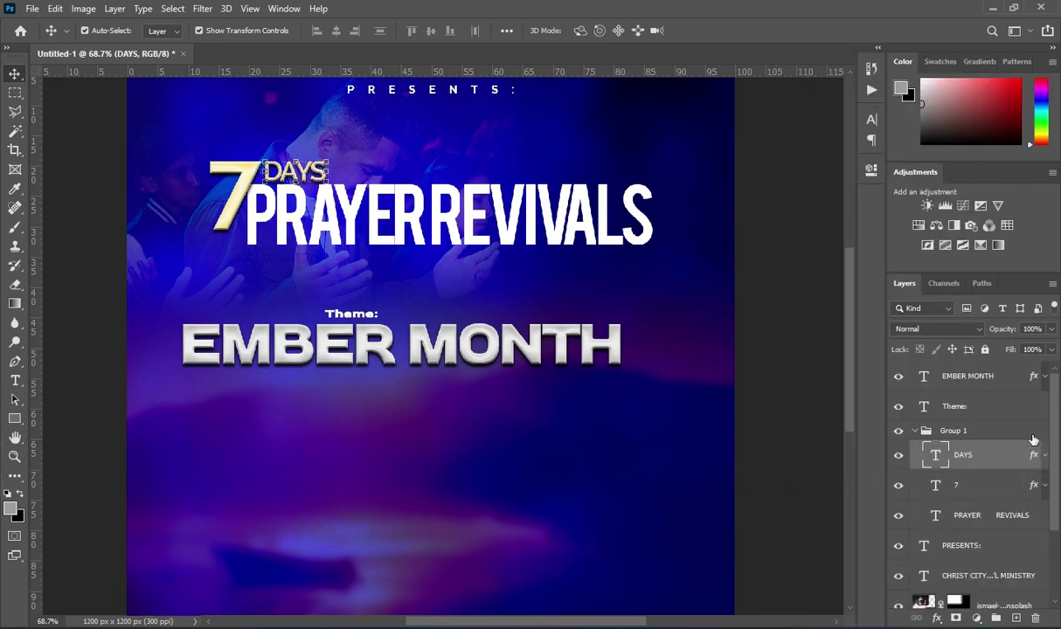
{"action": "left_click", "coordinate": [915, 431]}
Switch to Notepad, copy the line "WILL NOT SWALLOW MY HEAD", and return to the flyer.
{"action": "left_click", "coordinate": [968, 406]}
{"action": "scroll", "coordinate": [699, 353], "scroll_direction": "down", "scroll_amount": 2}
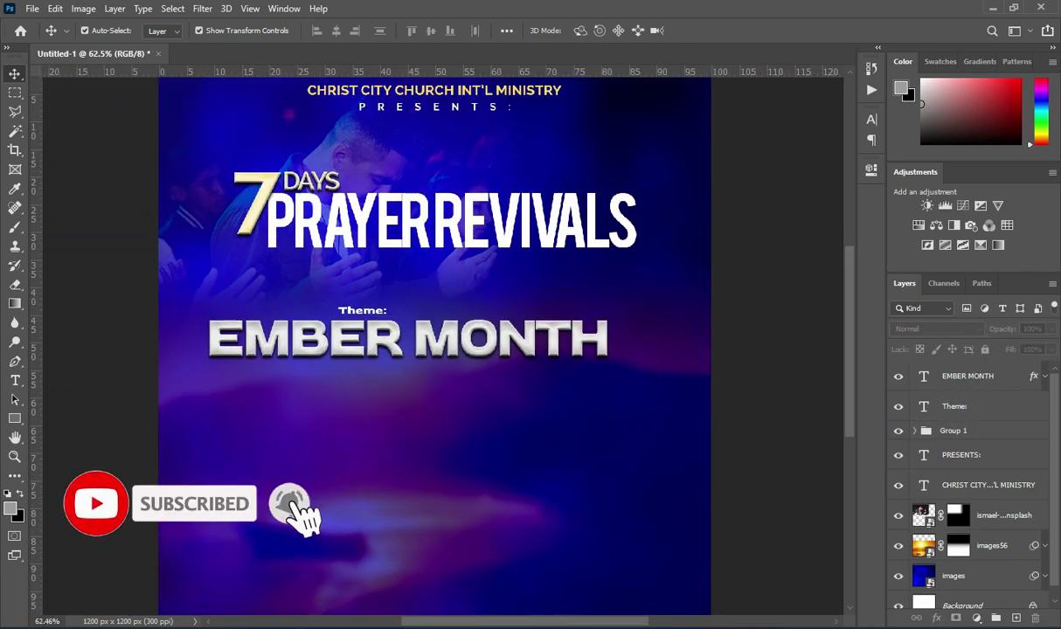
{"action": "key", "text": "alt+Tab"}
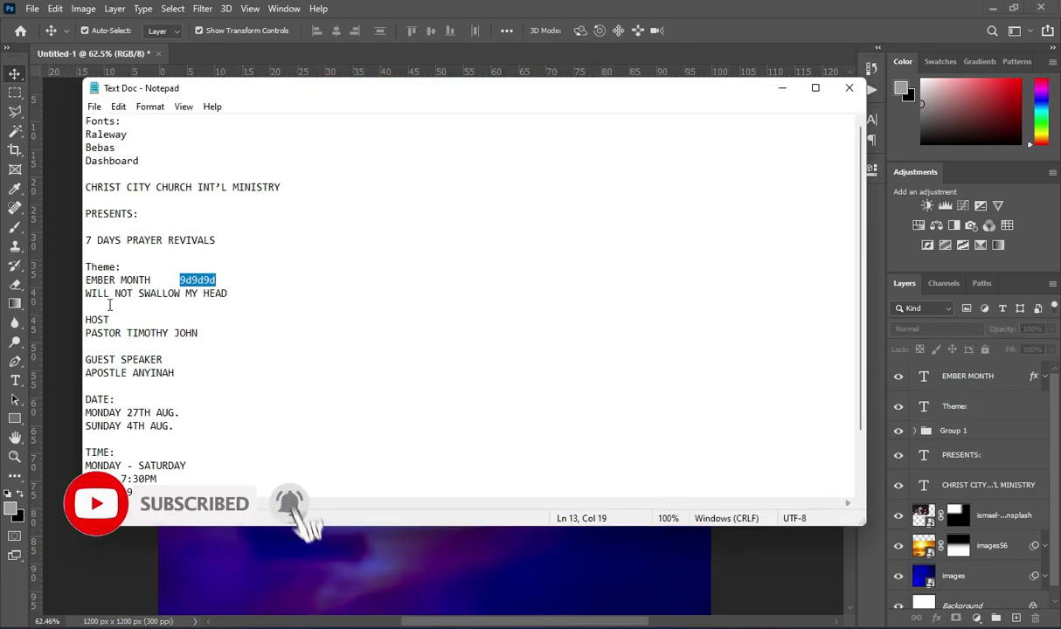
{"action": "left_click_drag", "start_coordinate": [234, 294], "coordinate": [84, 293]}
{"action": "left_click", "coordinate": [780, 90]}
Paste "WILL NOT SWALLOW MY HEAD" as a new text layer and place it directly below "EMBER MONTH", aligned to its left edge.
{"action": "key", "text": "t"}
{"action": "left_click", "coordinate": [273, 415]}
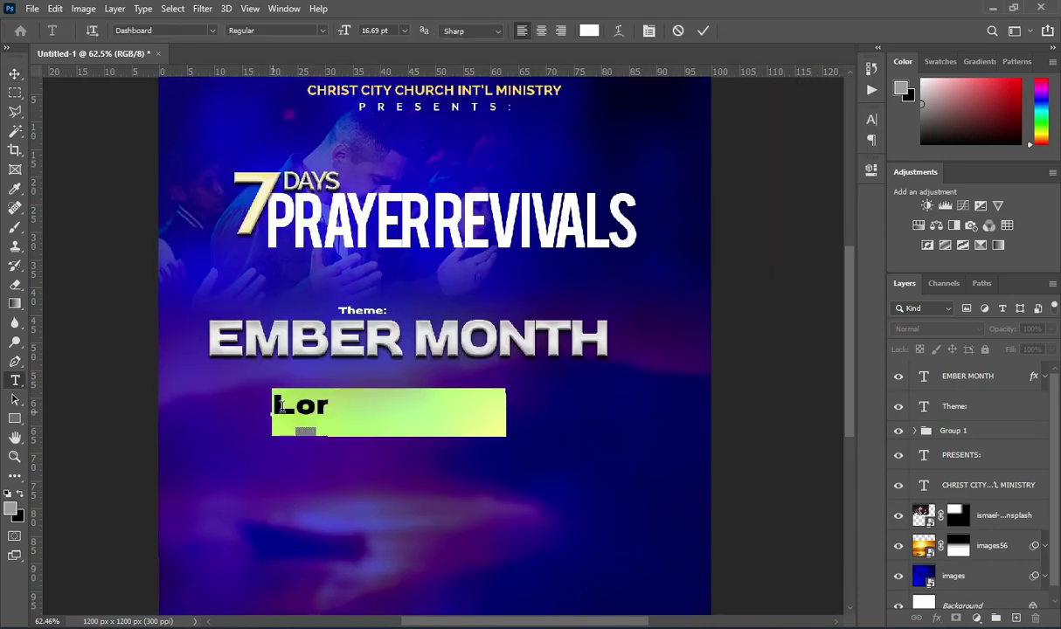
{"action": "key", "text": "ctrl+v"}
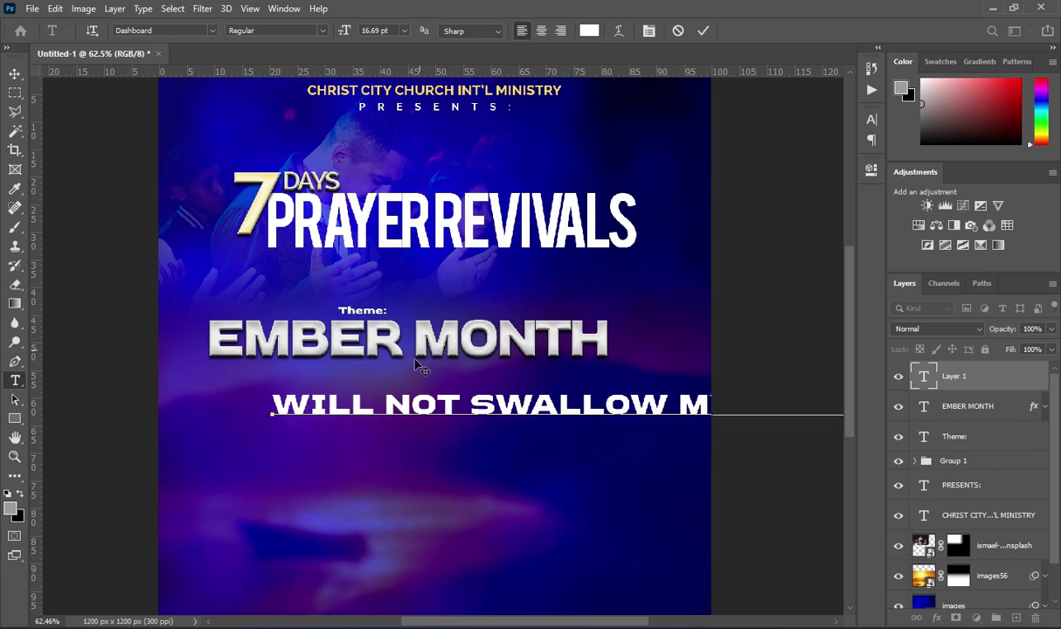
{"action": "left_click", "coordinate": [703, 30]}
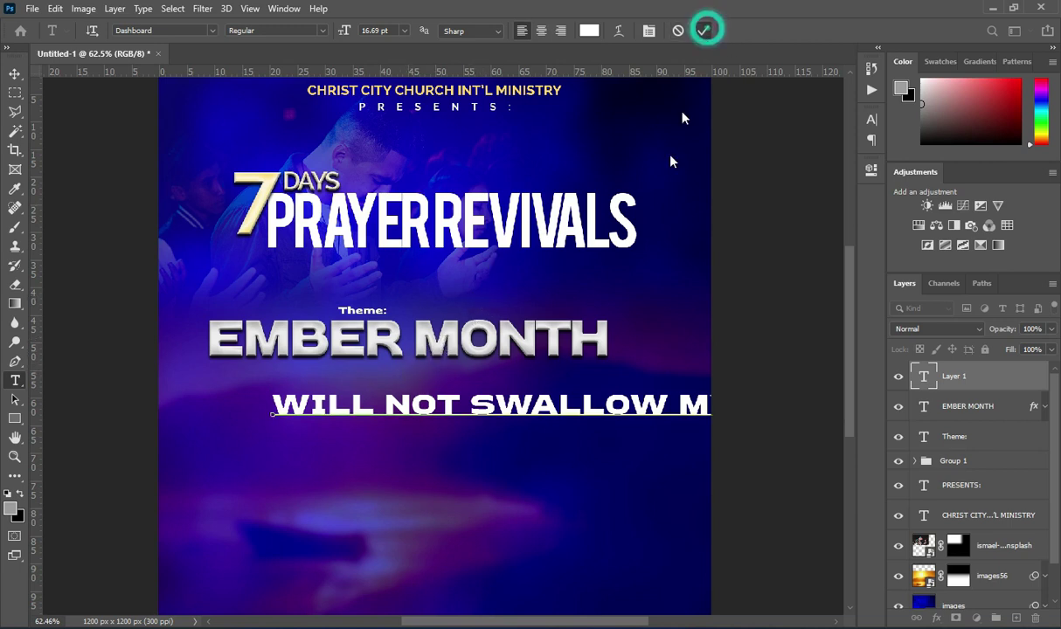
{"action": "left_click_drag", "start_coordinate": [453, 408], "coordinate": [388, 377]}
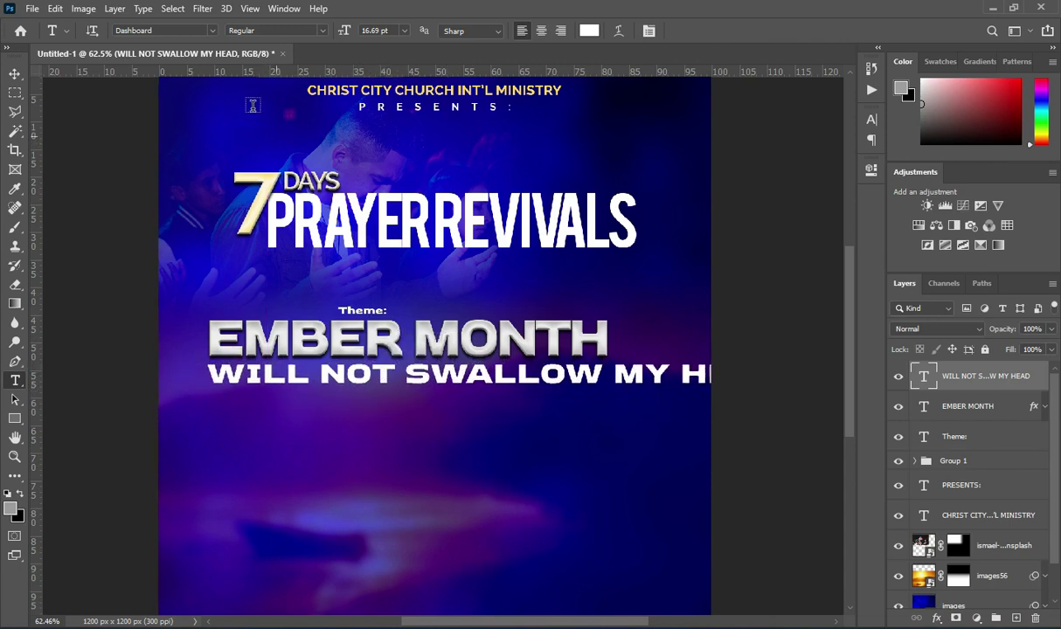
Change the font of "WILL NOT SWALLOW MY HEAD" to Raleway Bold.
{"action": "left_click", "coordinate": [211, 32]}
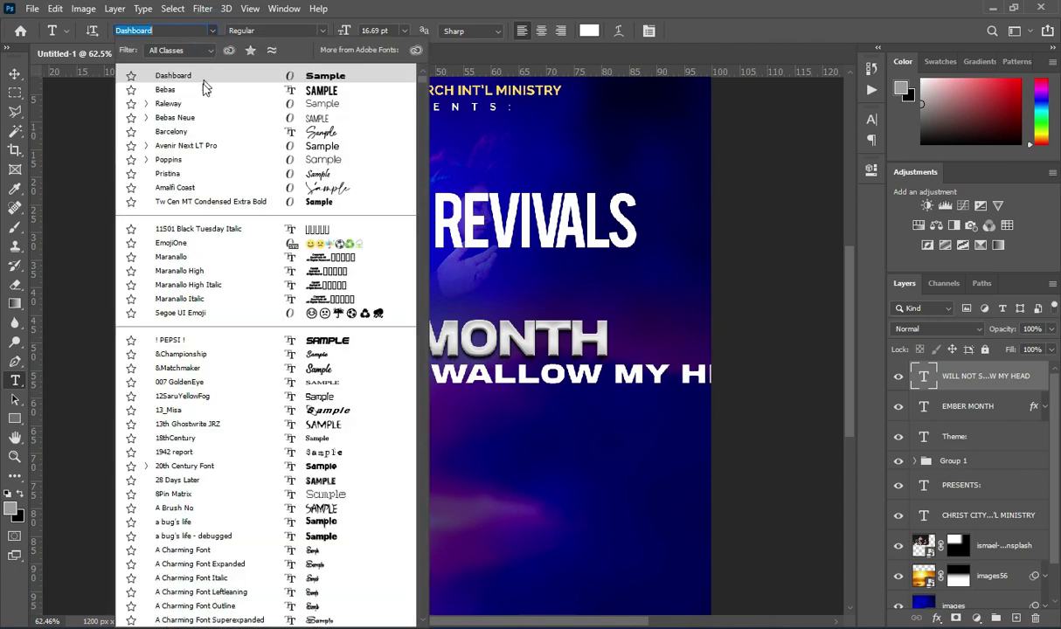
{"action": "left_click", "coordinate": [179, 104]}
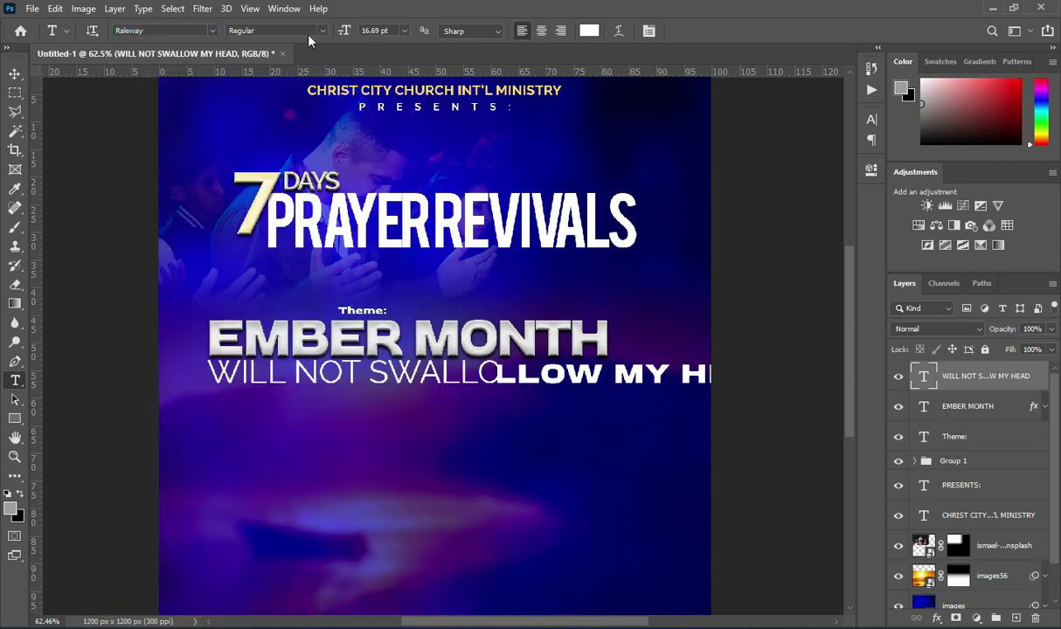
{"action": "left_click", "coordinate": [322, 32]}
{"action": "left_click", "coordinate": [253, 202]}
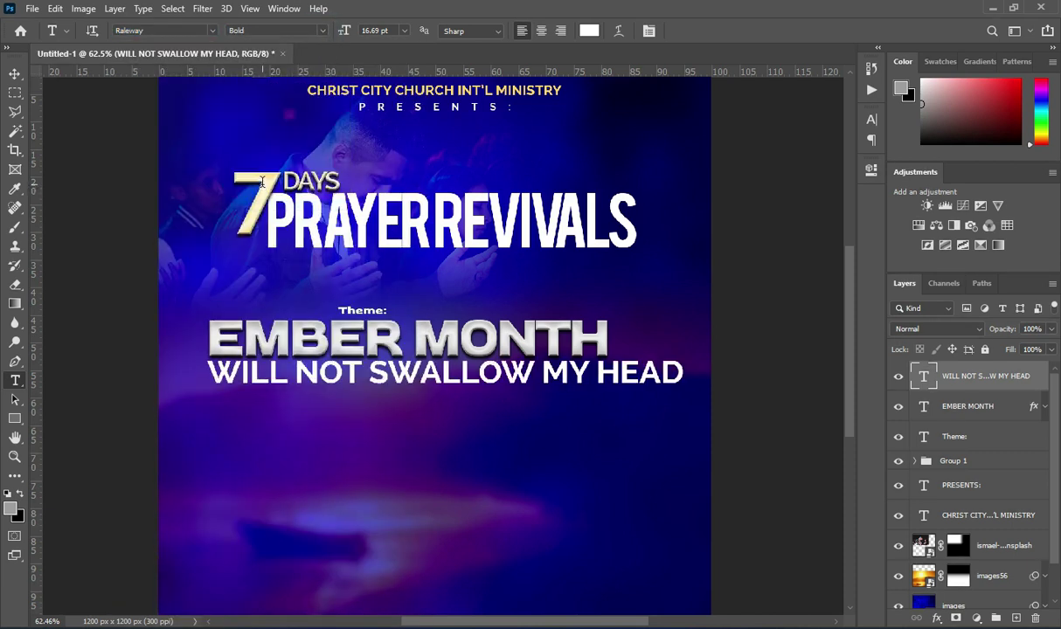
Scale "WILL NOT SWALLOW MY HEAD" down to about 84% so it spans the width of "EMBER MONTH".
{"action": "key", "text": "v"}
{"action": "left_click_drag", "start_coordinate": [685, 372], "coordinate": [607, 360]}
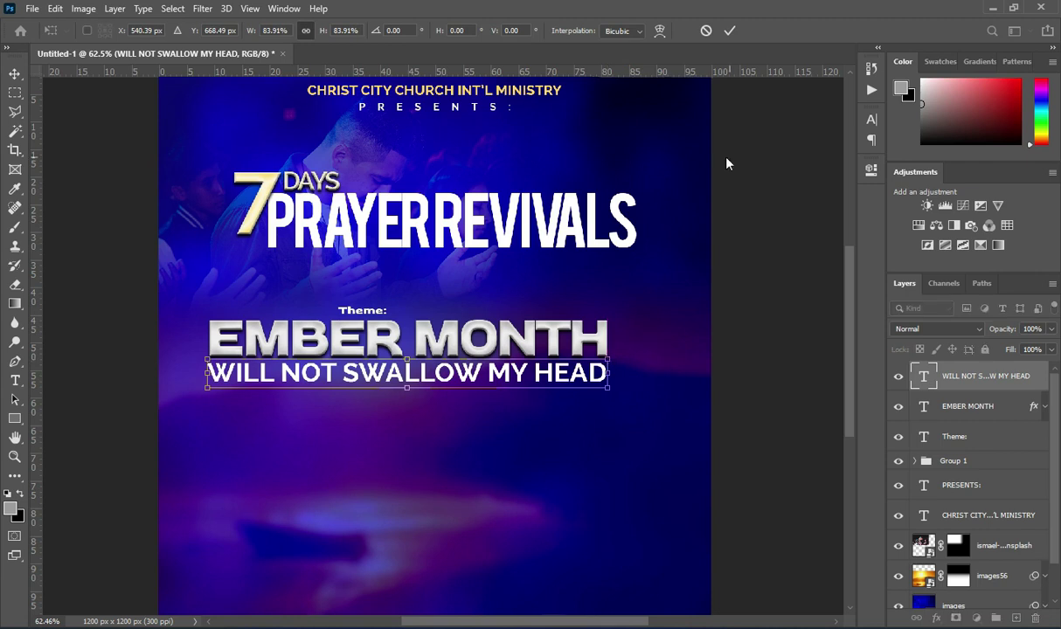
{"action": "left_click_drag", "start_coordinate": [207, 372], "coordinate": [209, 372]}
{"action": "left_click", "coordinate": [729, 31]}
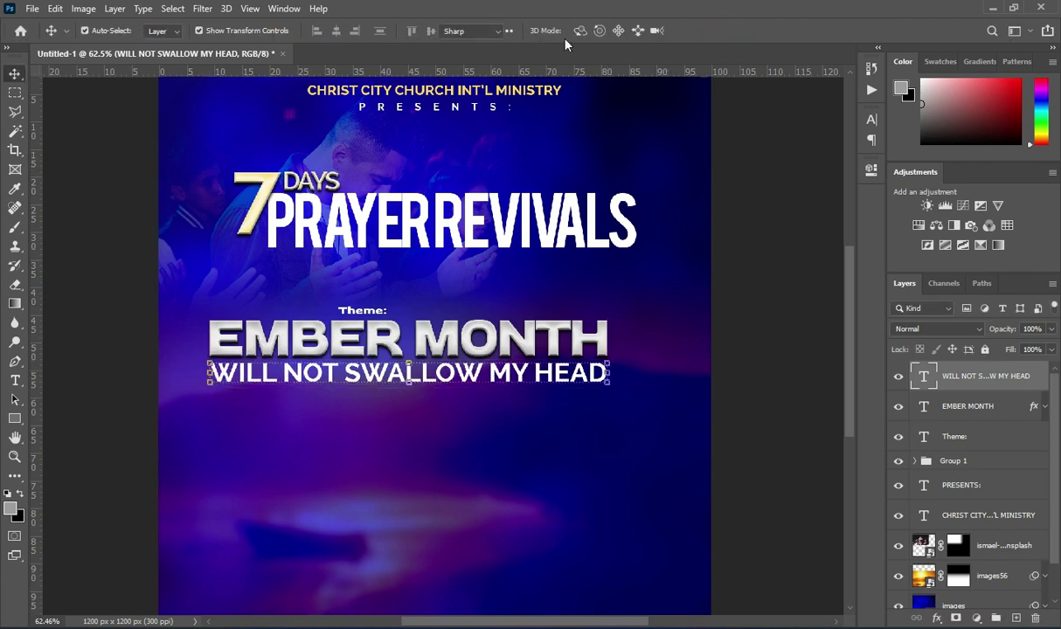
Change the text colour of "WILL NOT SWALLOW MY HEAD" to yellow, ffd306.
{"action": "key", "text": "t"}
{"action": "left_click", "coordinate": [590, 35]}
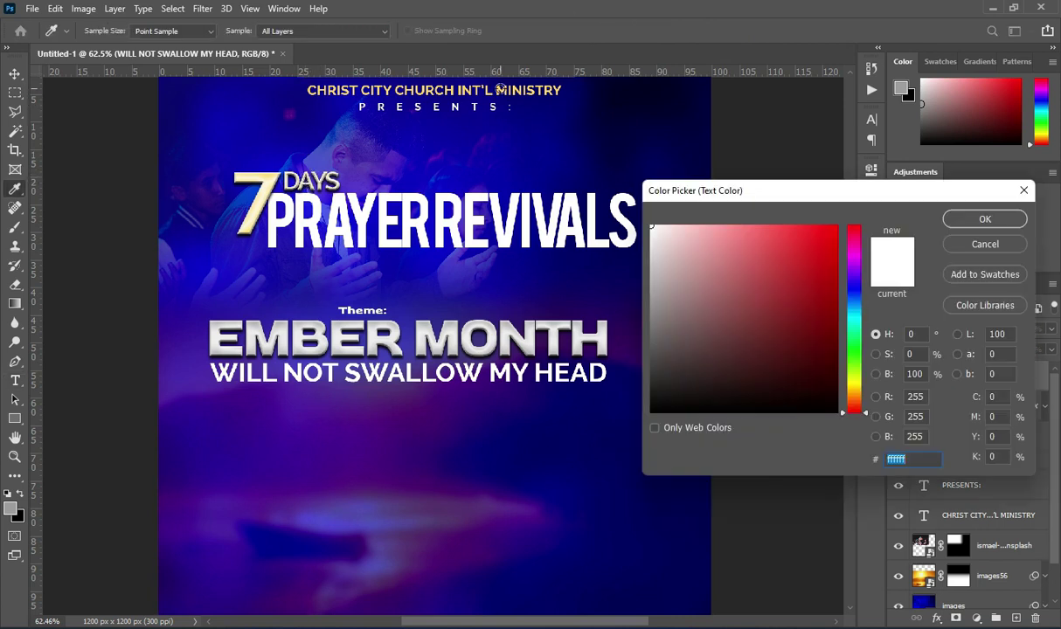
{"action": "left_click_drag", "start_coordinate": [859, 397], "coordinate": [855, 387]}
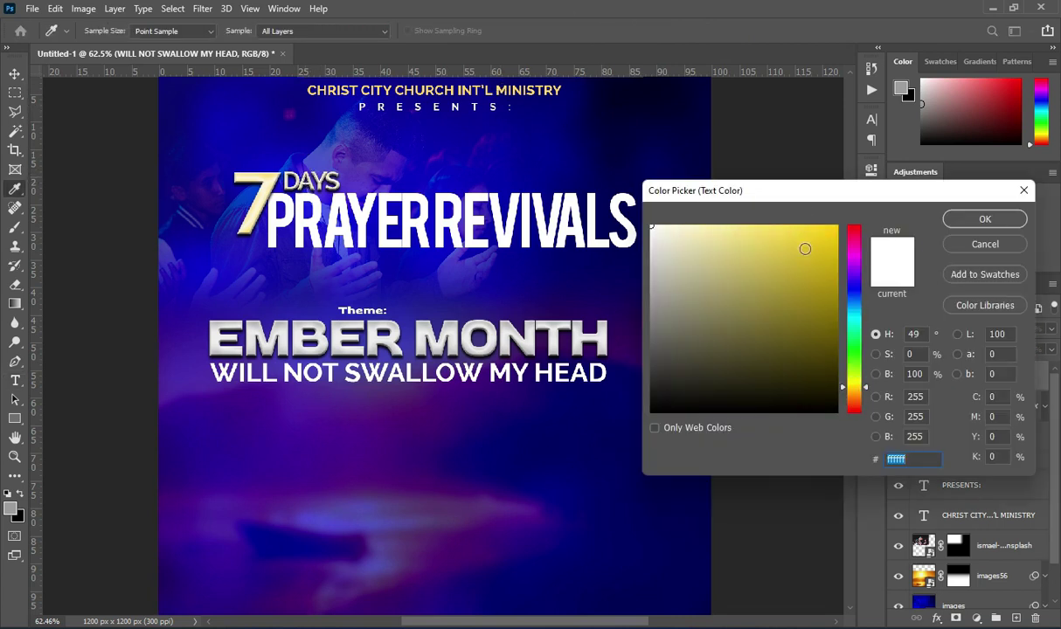
{"action": "left_click", "coordinate": [805, 225]}
{"action": "left_click_drag", "start_coordinate": [812, 228], "coordinate": [833, 223]}
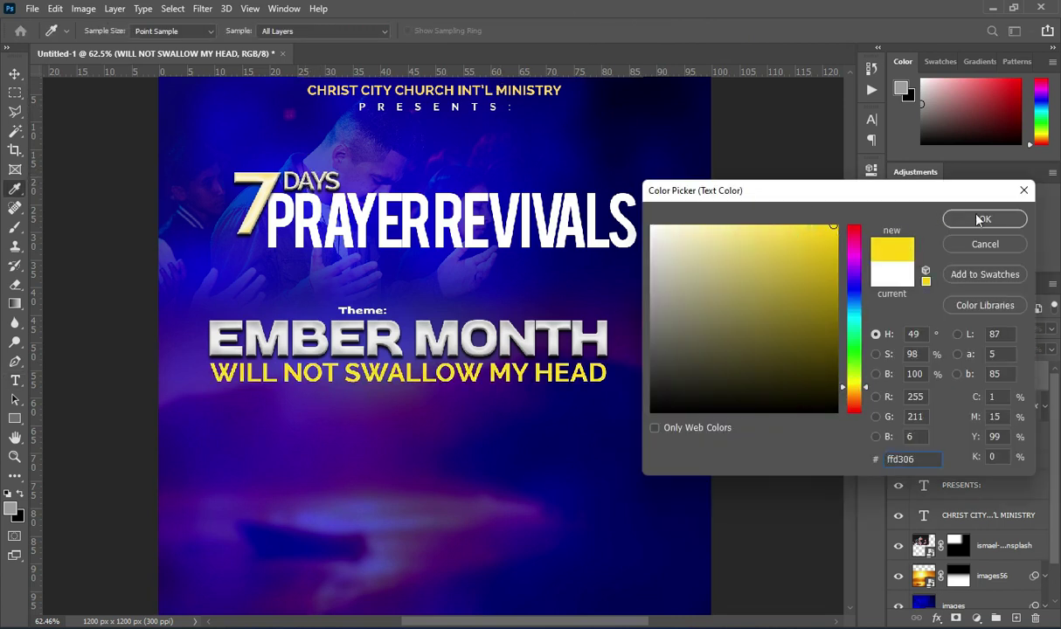
{"action": "left_click", "coordinate": [943, 218]}
{"action": "left_click", "coordinate": [15, 73]}
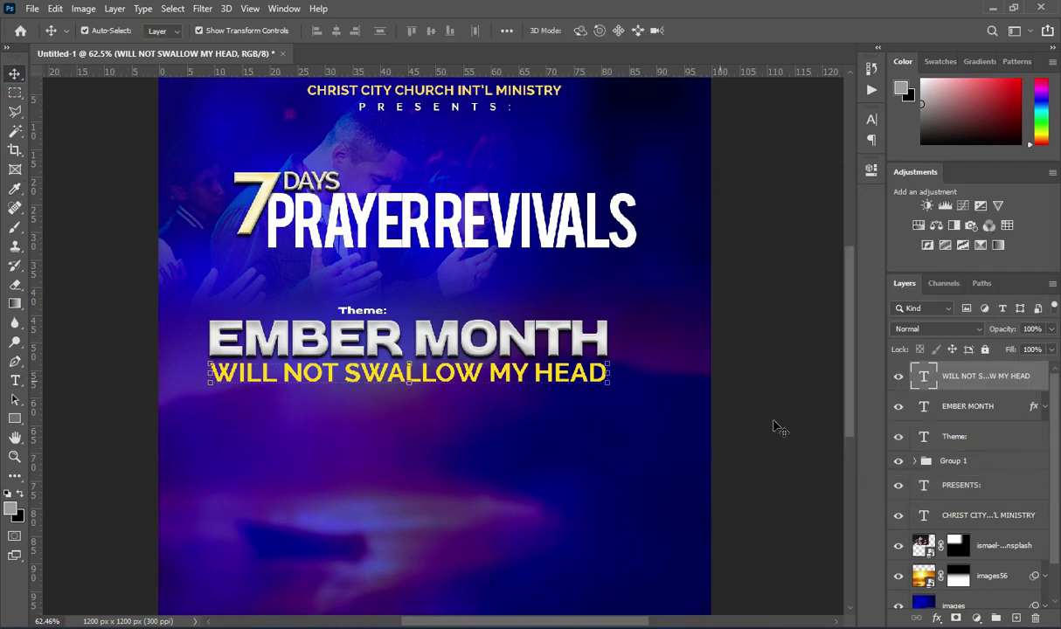
Add a drop shadow to "WILL NOT SWALLOW MY HEAD" with a short distance and a size of 13 px.
{"action": "left_click", "coordinate": [936, 619]}
{"action": "left_click", "coordinate": [965, 610]}
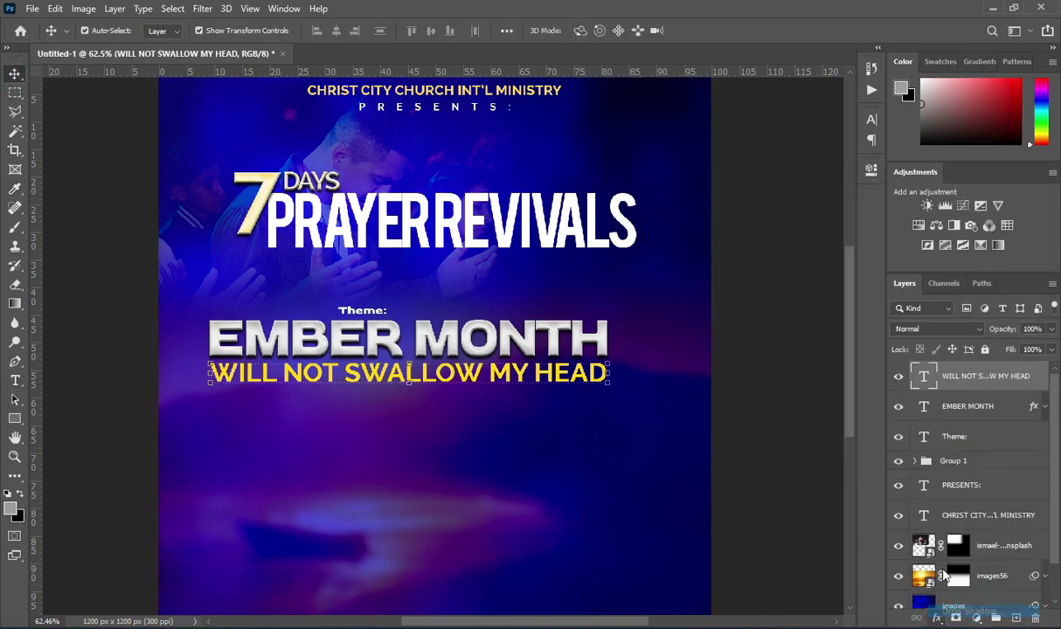
{"action": "left_click_drag", "start_coordinate": [635, 131], "coordinate": [872, 150]}
{"action": "mouse_move", "coordinate": [1009, 144]}
{"action": "left_mouse_down"}
{"action": "mouse_move", "coordinate": [1023, 147]}
{"action": "mouse_move", "coordinate": [1013, 147]}
{"action": "left_mouse_up"}
{"action": "left_click", "coordinate": [869, 299]}
{"action": "left_click_drag", "start_coordinate": [870, 304], "coordinate": [870, 299]}
{"action": "left_click", "coordinate": [869, 267]}
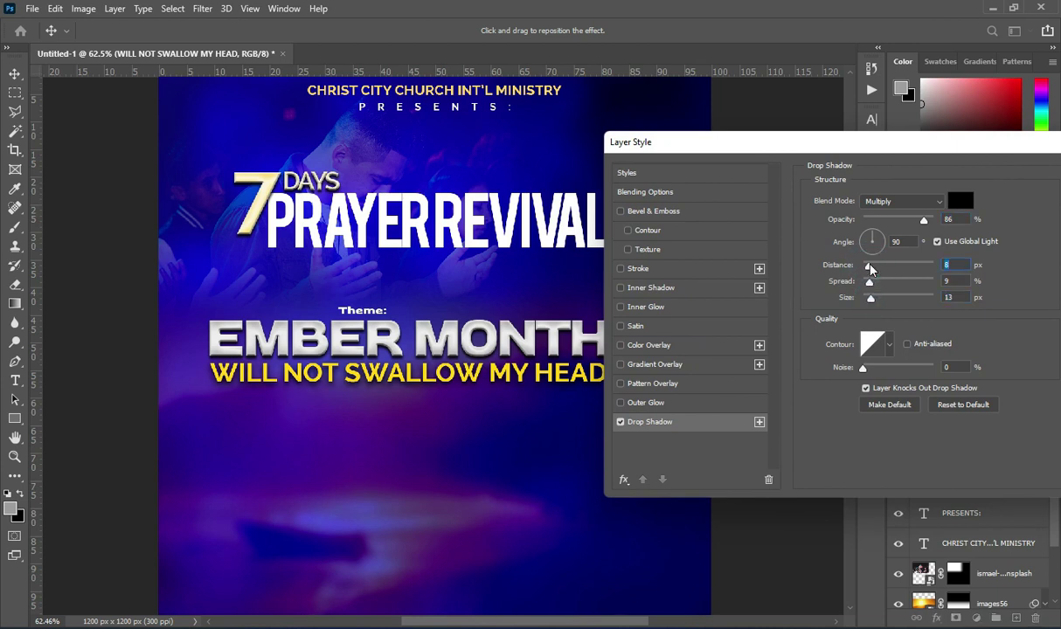
{"action": "left_click_drag", "start_coordinate": [895, 142], "coordinate": [625, 159]}
{"action": "left_click", "coordinate": [804, 161]}
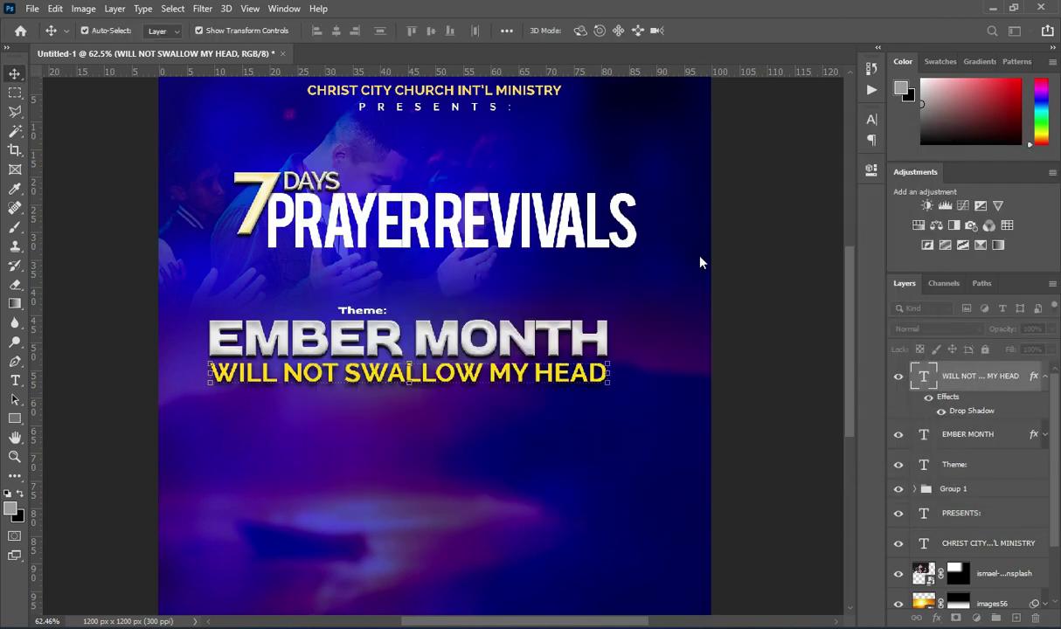
{"action": "scroll", "coordinate": [511, 385], "scroll_direction": "down", "scroll_amount": 1}
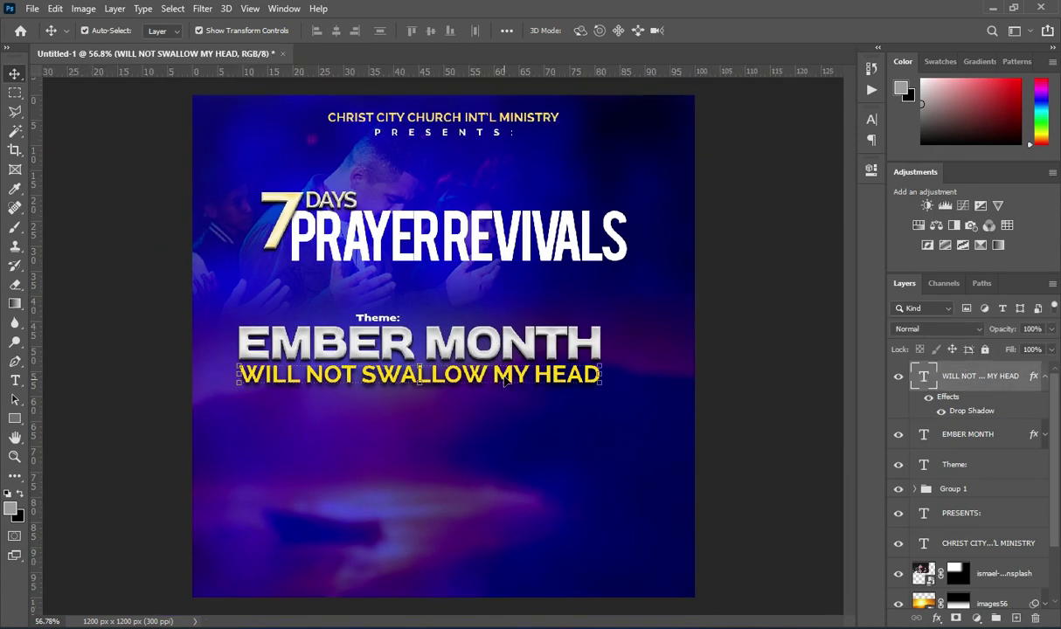
{"action": "left_click", "coordinate": [710, 353]}
{"action": "scroll", "coordinate": [437, 297], "scroll_direction": "down", "scroll_amount": 1}
{"action": "scroll", "coordinate": [441, 314], "scroll_direction": "up", "scroll_amount": 1}
{"action": "scroll", "coordinate": [443, 319], "scroll_direction": "down", "scroll_amount": 5}
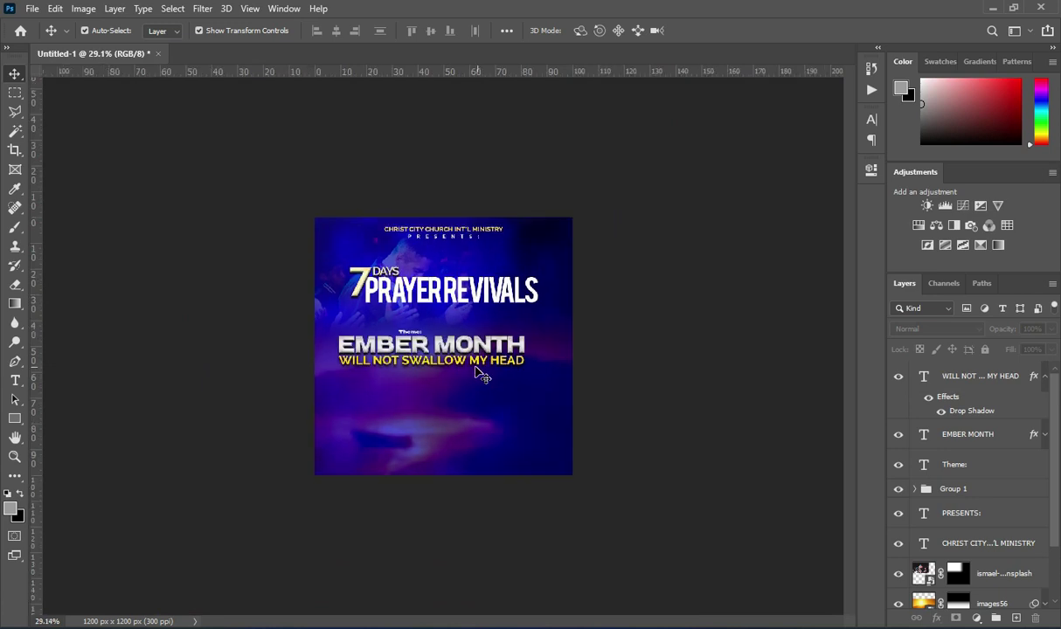
{"action": "scroll", "coordinate": [478, 373], "scroll_direction": "up", "scroll_amount": 5}
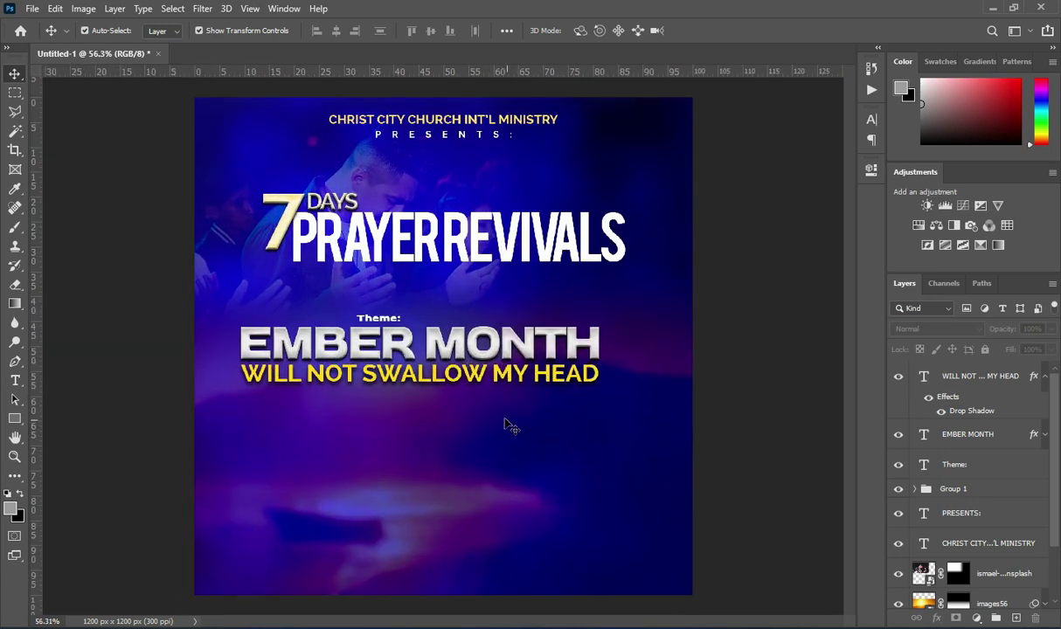
Put the "Theme:" text layer into its own group named THEME.
{"action": "left_click", "coordinate": [379, 322]}
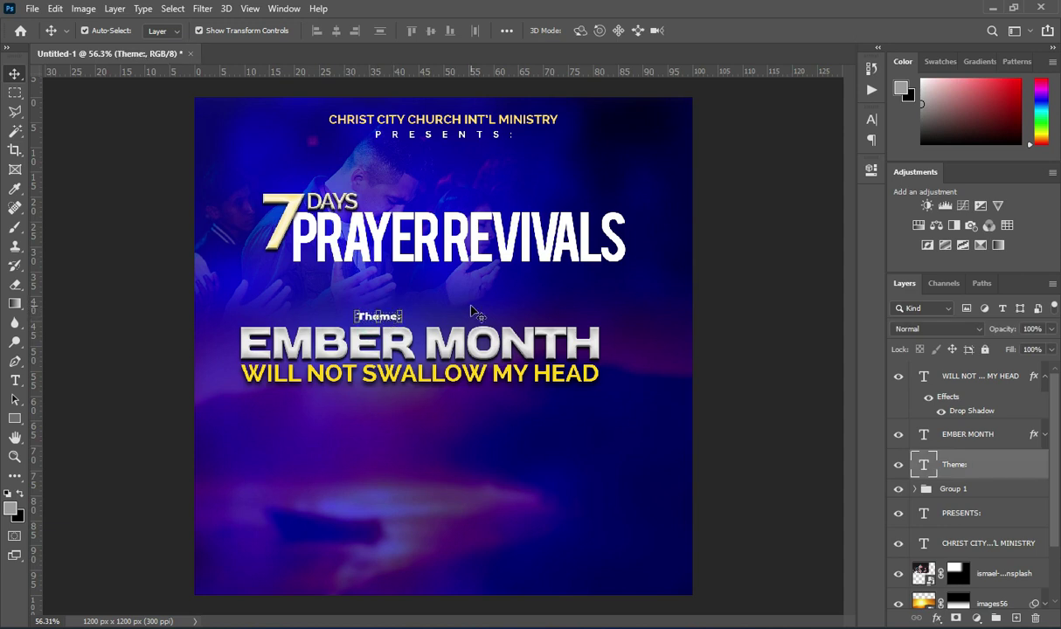
{"action": "key", "text": "ctrl+g"}
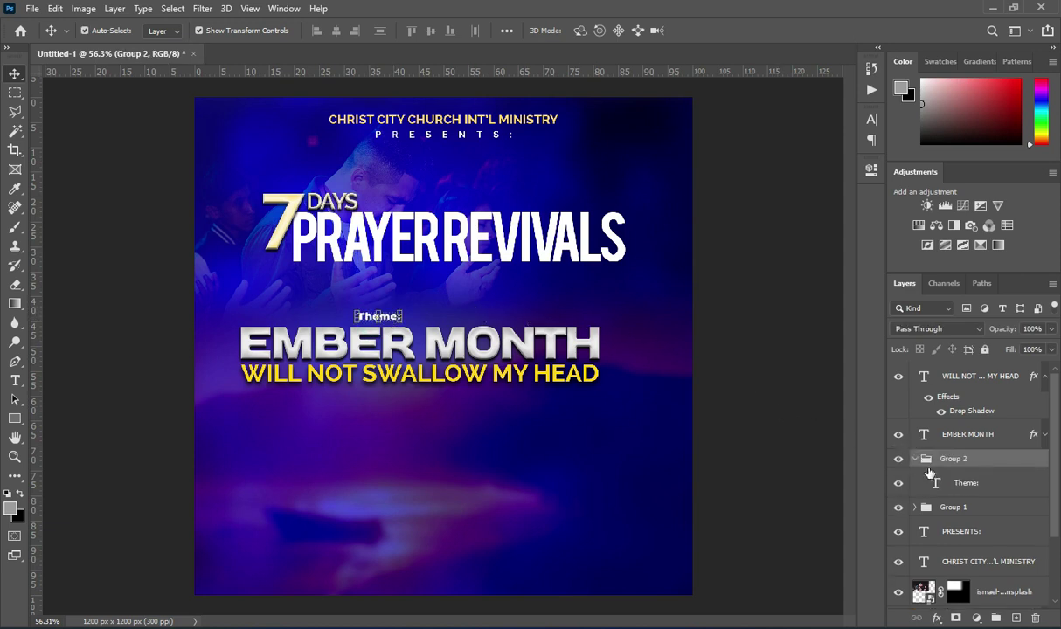
{"action": "left_click", "coordinate": [913, 455]}
{"action": "double_click", "coordinate": [954, 457]}
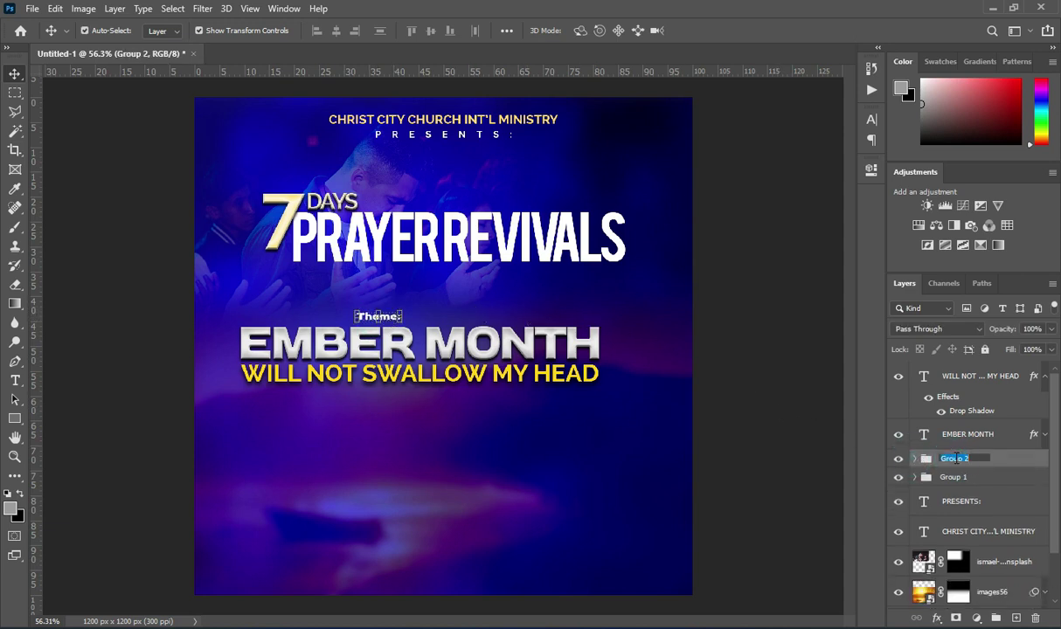
{"action": "key", "text": "Return"}
Group the "WILL NOT SWALLOW MY HEAD" and "EMBER MONTH" text layers and name the group EMBER MONTH.
{"action": "left_click", "coordinate": [1044, 379]}
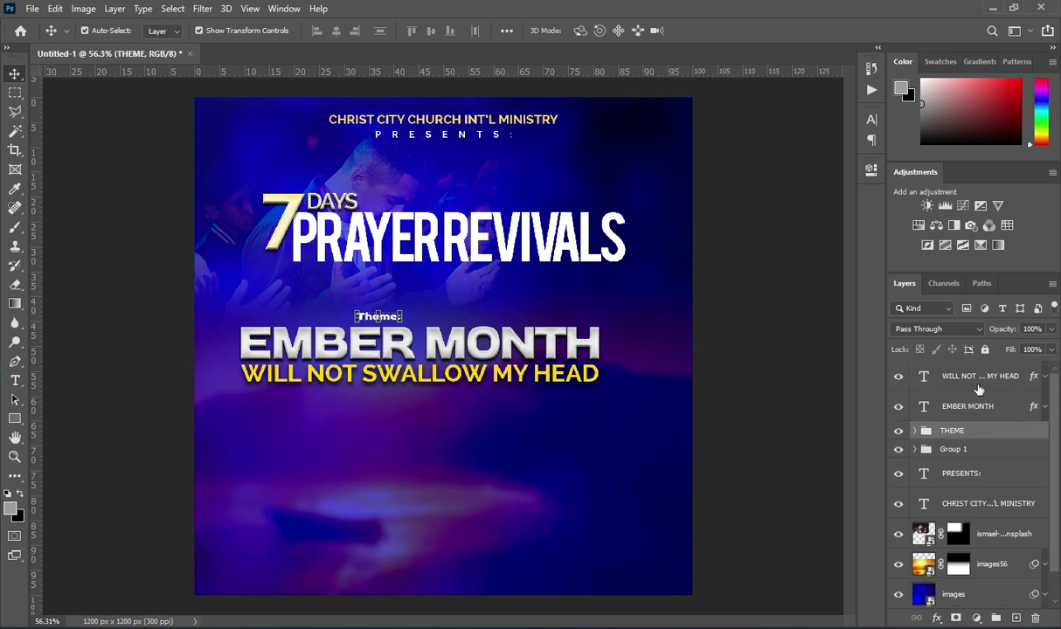
{"action": "left_click", "coordinate": [968, 378]}
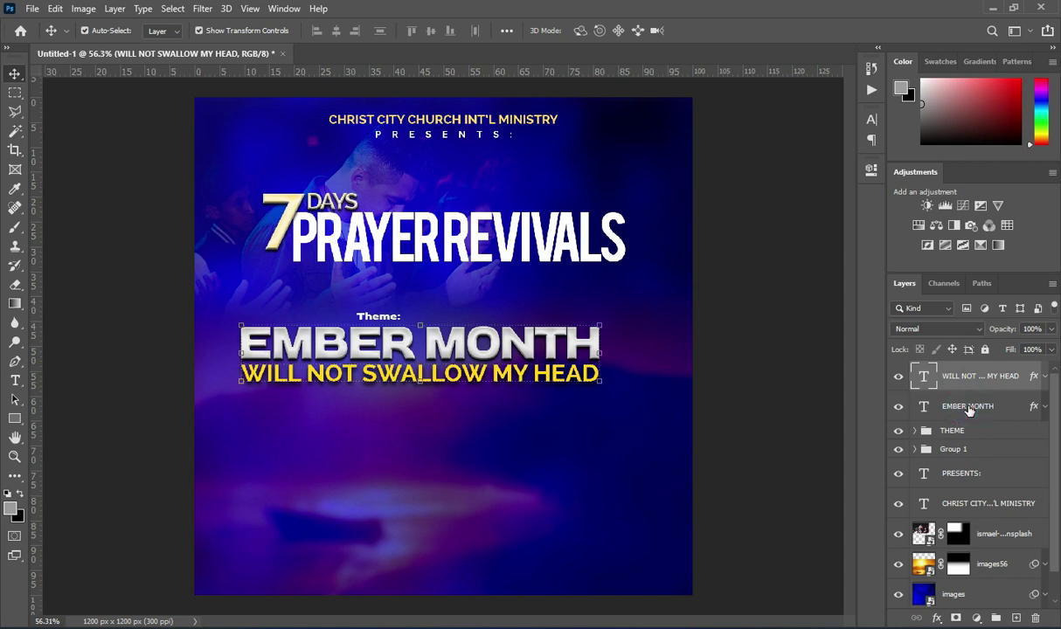
{"action": "left_click", "coordinate": [968, 407], "text": "shift"}
{"action": "key", "text": "ctrl+g"}
{"action": "double_click", "coordinate": [955, 371]}
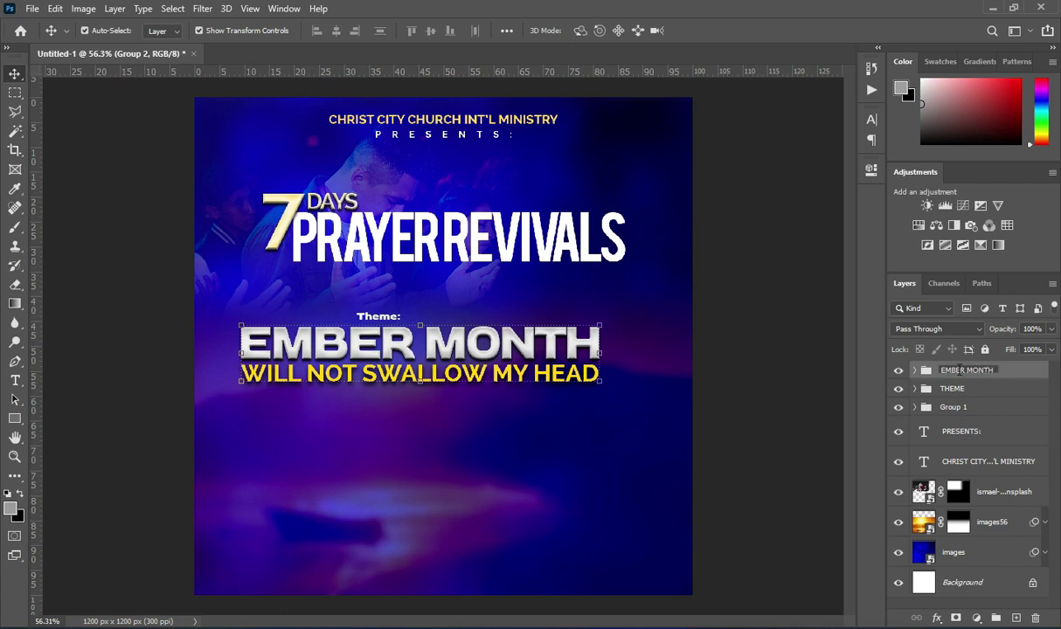
{"action": "key", "text": "Return"}
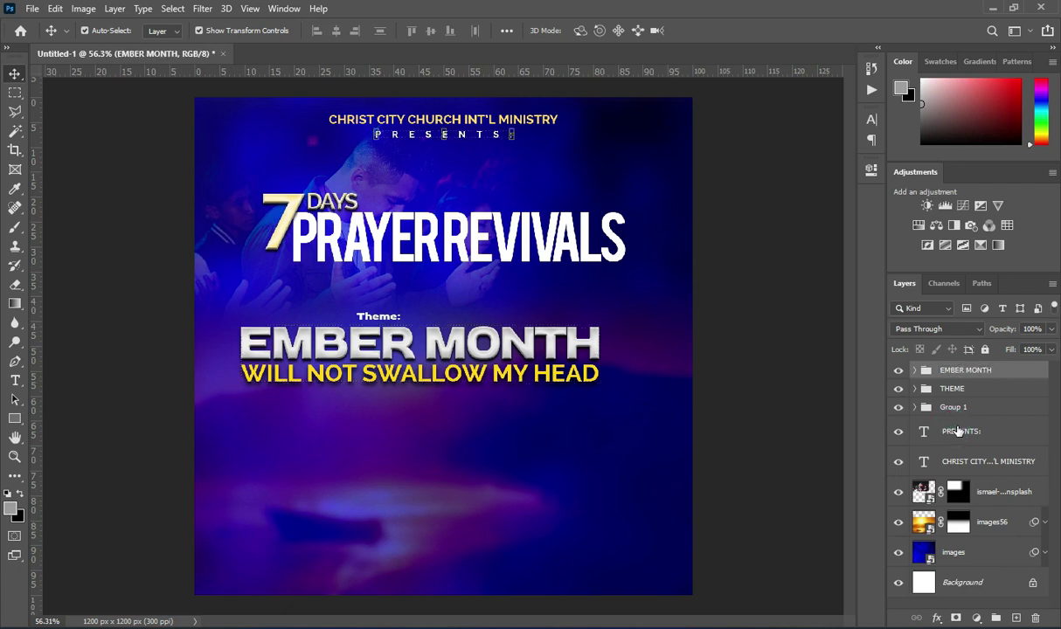
Put the "PRESENTS:" and "CHRIST CITY CHURCH INT'L MINISTRY" text layers into separate groups and collapse both.
{"action": "left_click", "coordinate": [951, 431]}
{"action": "key", "text": "ctrl+g"}
{"action": "left_click", "coordinate": [916, 426]}
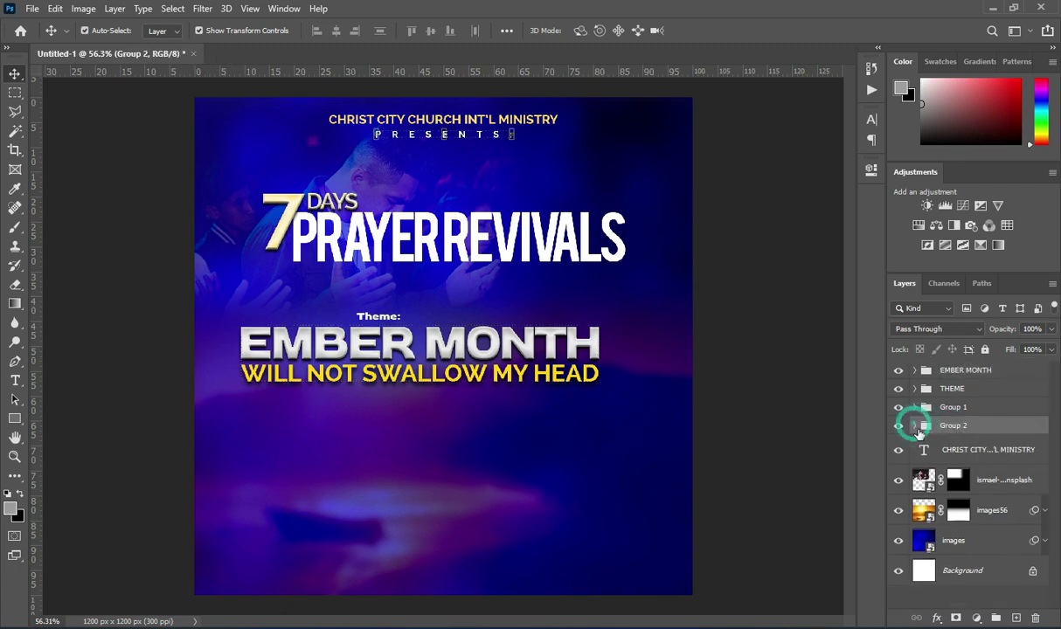
{"action": "left_click", "coordinate": [977, 451]}
{"action": "key", "text": "ctrl+g"}
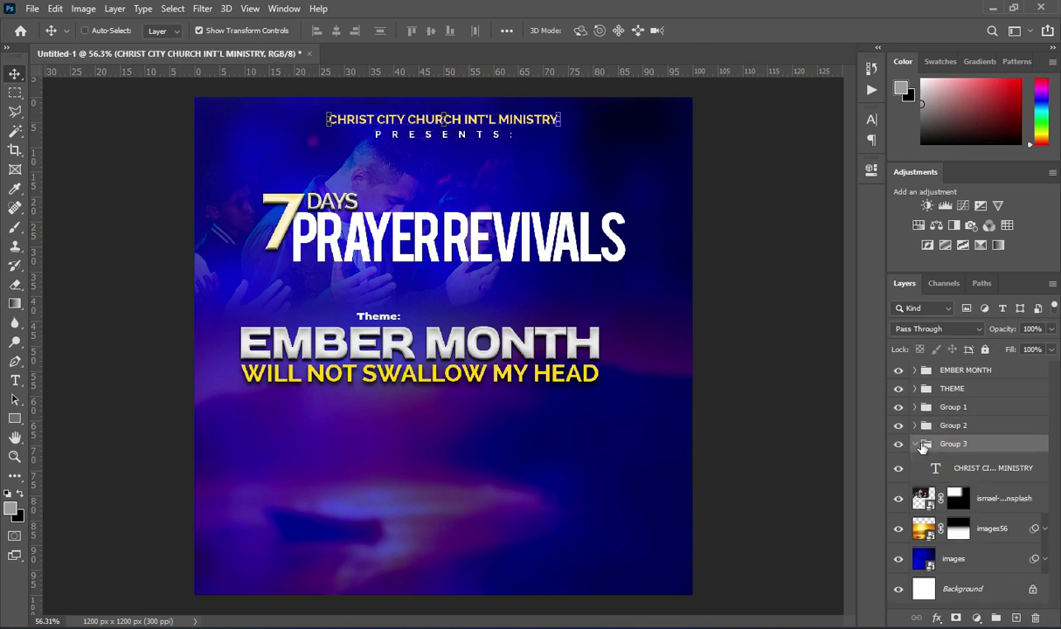
{"action": "left_click", "coordinate": [914, 442]}
Draw a rectangle about 1260 by 78 px across the flyer's bottom edge, above the praying-man photo layer, and fill it yellow.
{"action": "left_click", "coordinate": [1001, 466]}
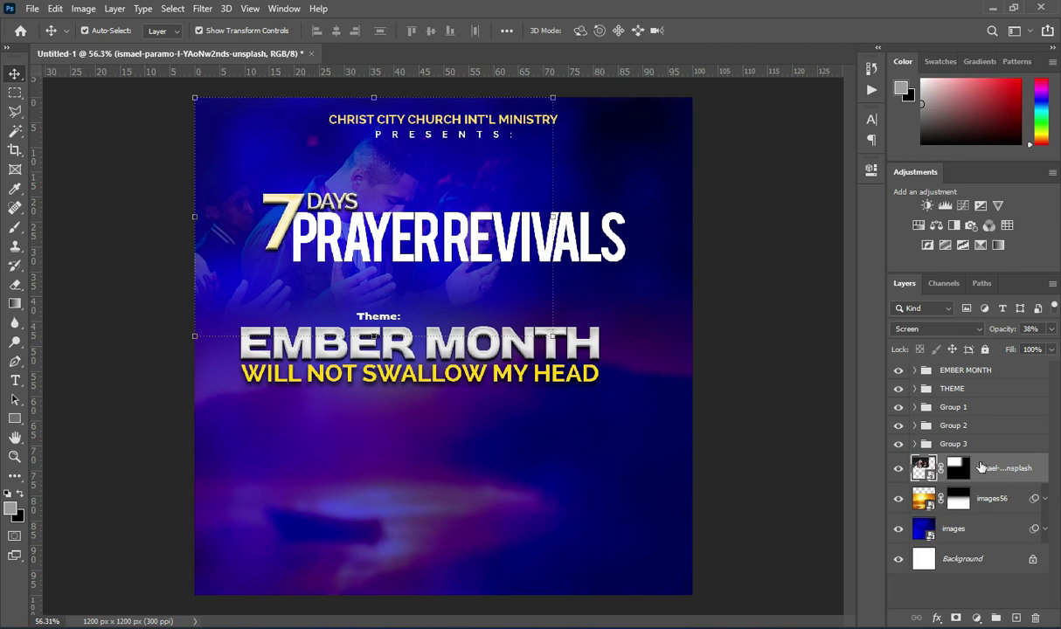
{"action": "left_click", "coordinate": [15, 418]}
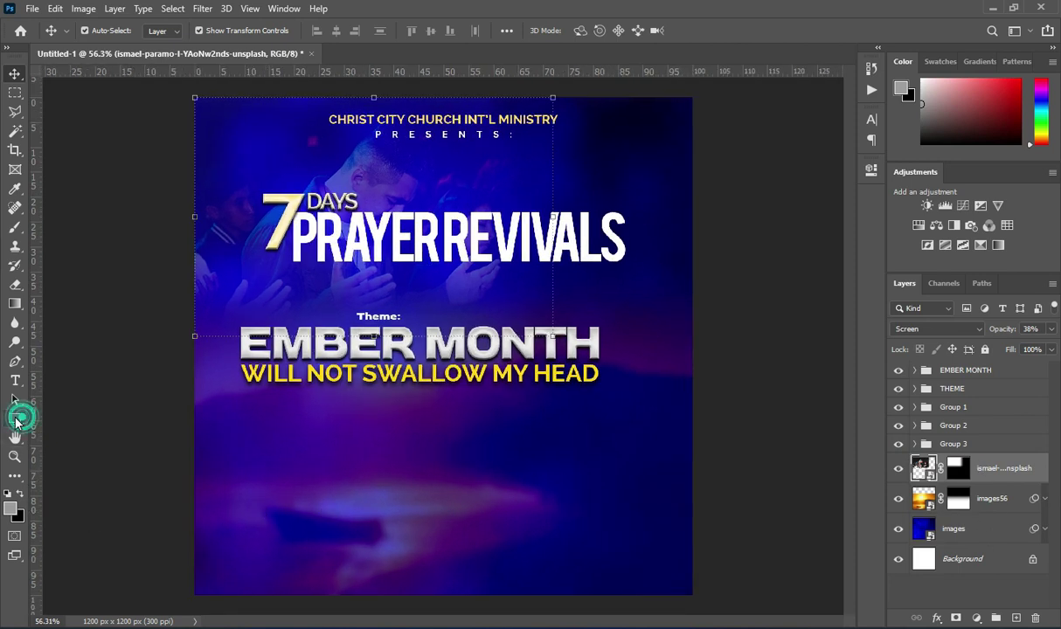
{"action": "left_click", "coordinate": [49, 421]}
{"action": "left_click_drag", "start_coordinate": [178, 569], "coordinate": [702, 600]}
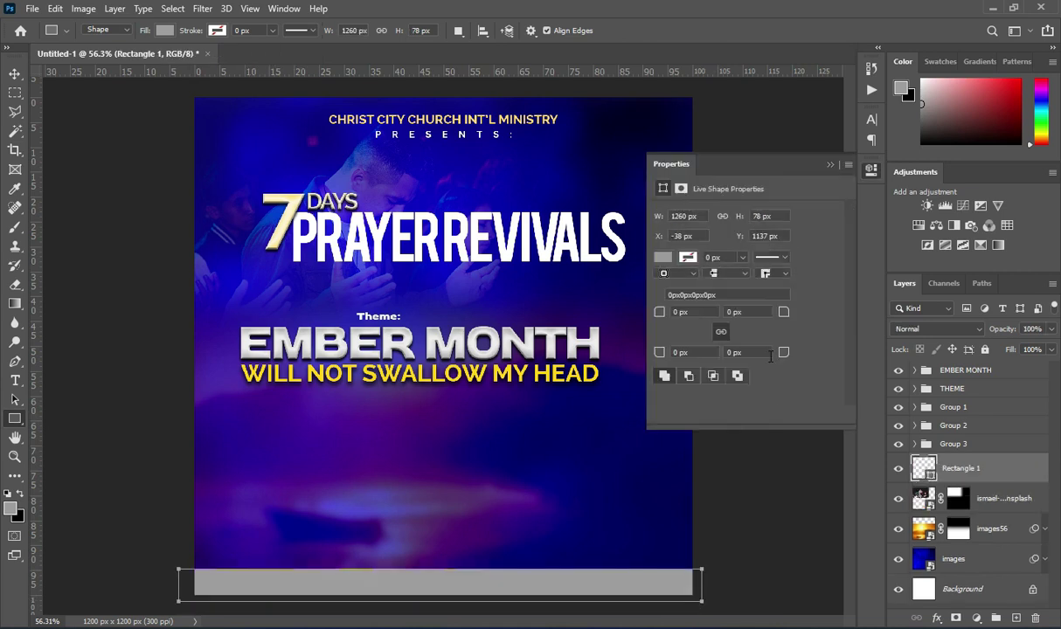
{"action": "left_click", "coordinate": [663, 260]}
{"action": "left_click", "coordinate": [668, 333]}
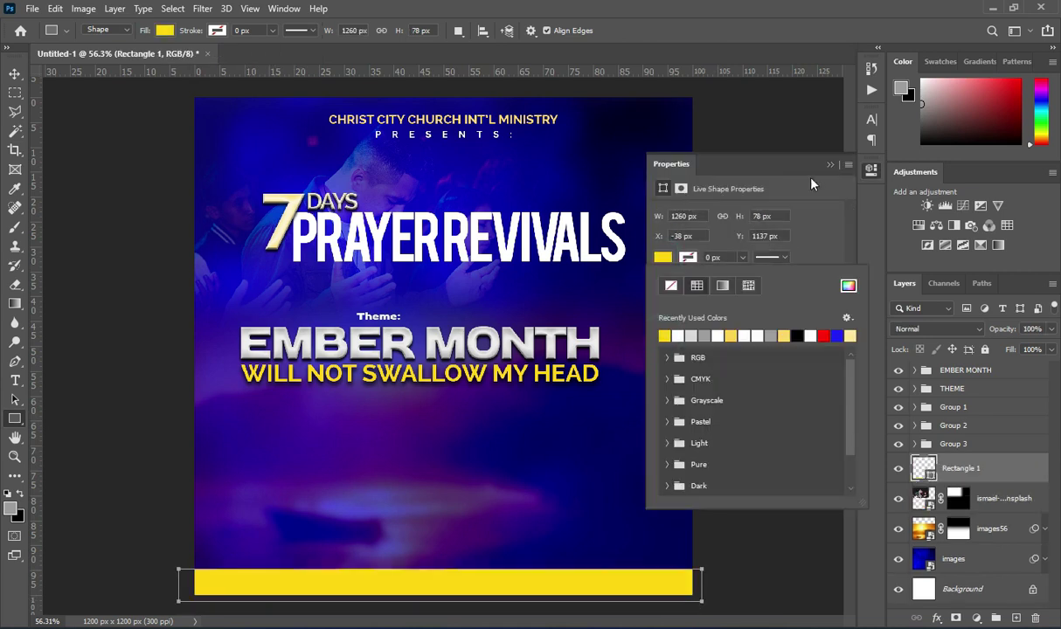
{"action": "left_click", "coordinate": [829, 164]}
Make the yellow bottom bar slightly taller by raising its upper edge.
{"action": "left_click", "coordinate": [13, 76]}
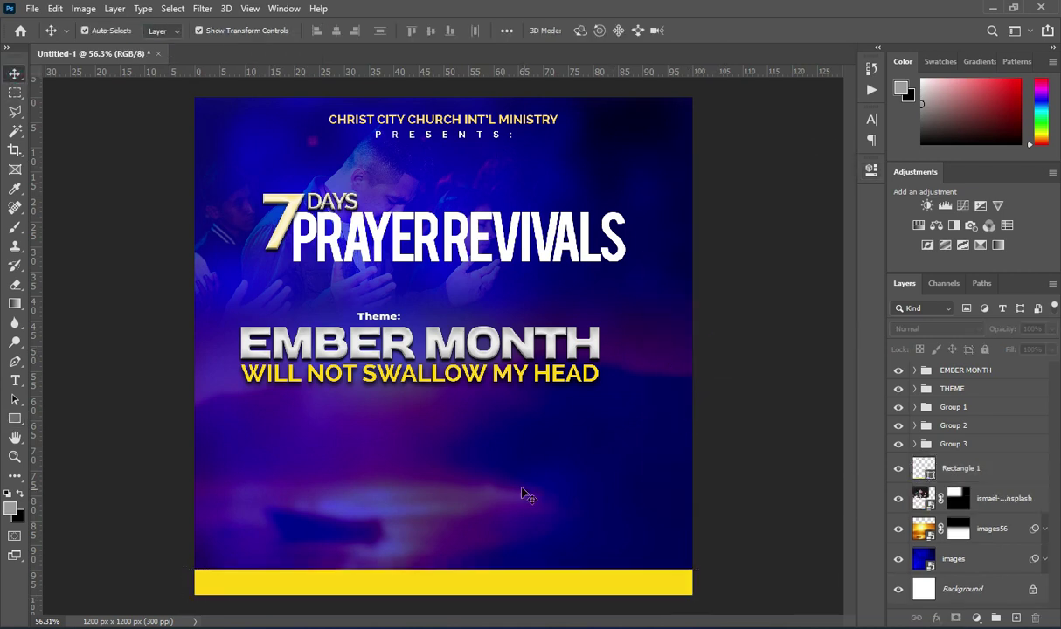
{"action": "left_click", "coordinate": [453, 575]}
{"action": "left_click_drag", "start_coordinate": [463, 569], "coordinate": [467, 567]}
{"action": "left_click", "coordinate": [714, 497]}
{"action": "left_click", "coordinate": [714, 499]}
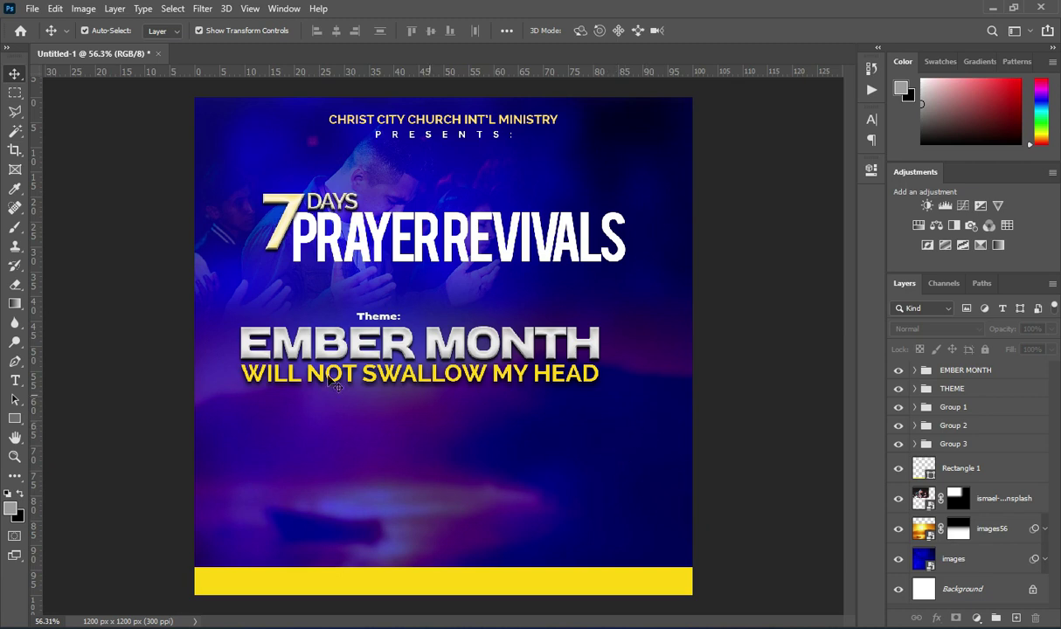
Draw a rounded rectangle about 99 by 782 px along the flyer's right edge down past the bottom, and fill it white.
{"action": "left_click", "coordinate": [15, 418]}
{"action": "left_click", "coordinate": [87, 435]}
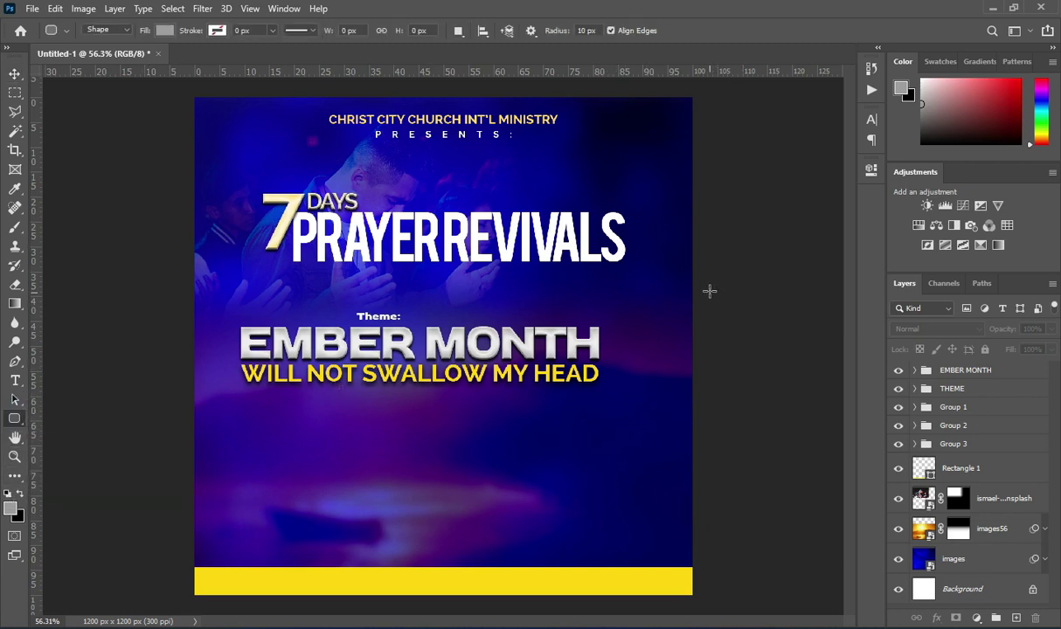
{"action": "left_click_drag", "start_coordinate": [704, 279], "coordinate": [664, 603]}
{"action": "left_click", "coordinate": [662, 256]}
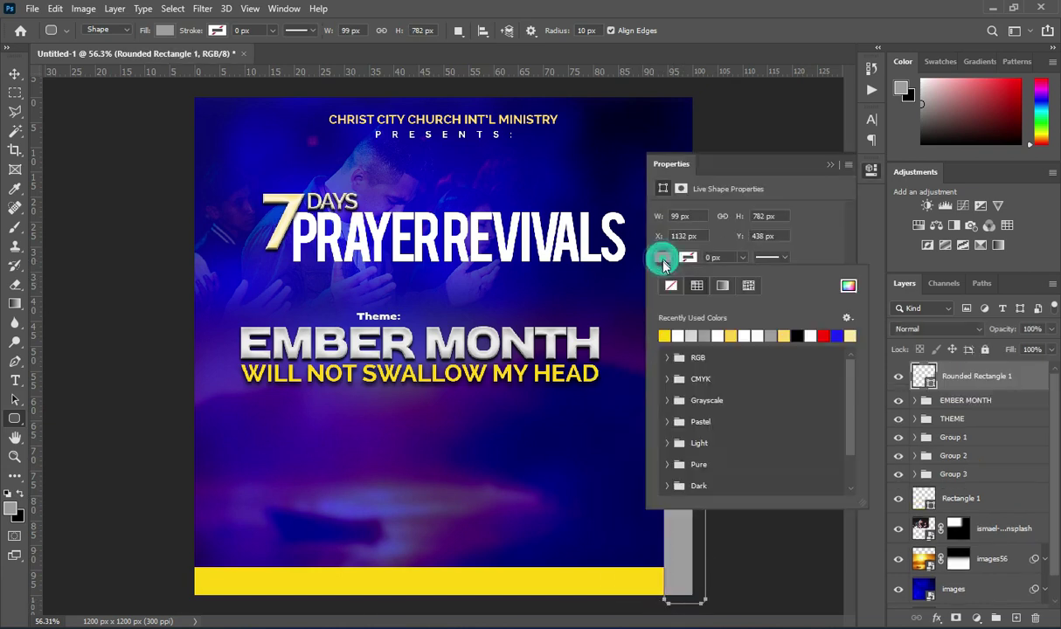
{"action": "left_click", "coordinate": [645, 323]}
{"action": "left_click", "coordinate": [826, 164]}
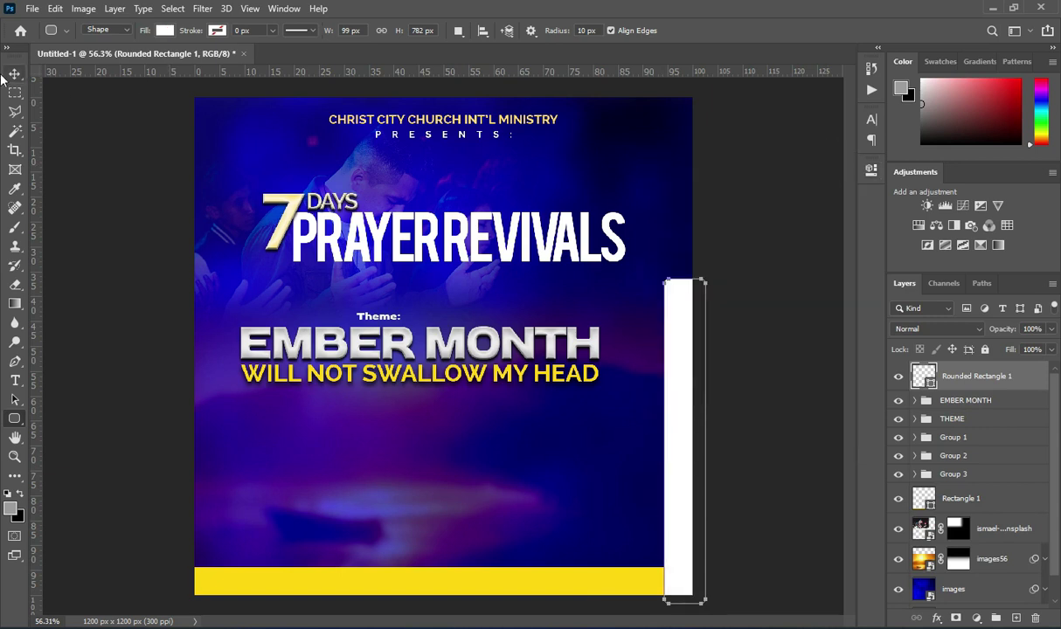
Increase the corner radius of the white vertical bar and shift the bar slightly further off the flyer's right edge.
{"action": "left_click", "coordinate": [14, 74]}
{"action": "left_click", "coordinate": [871, 169]}
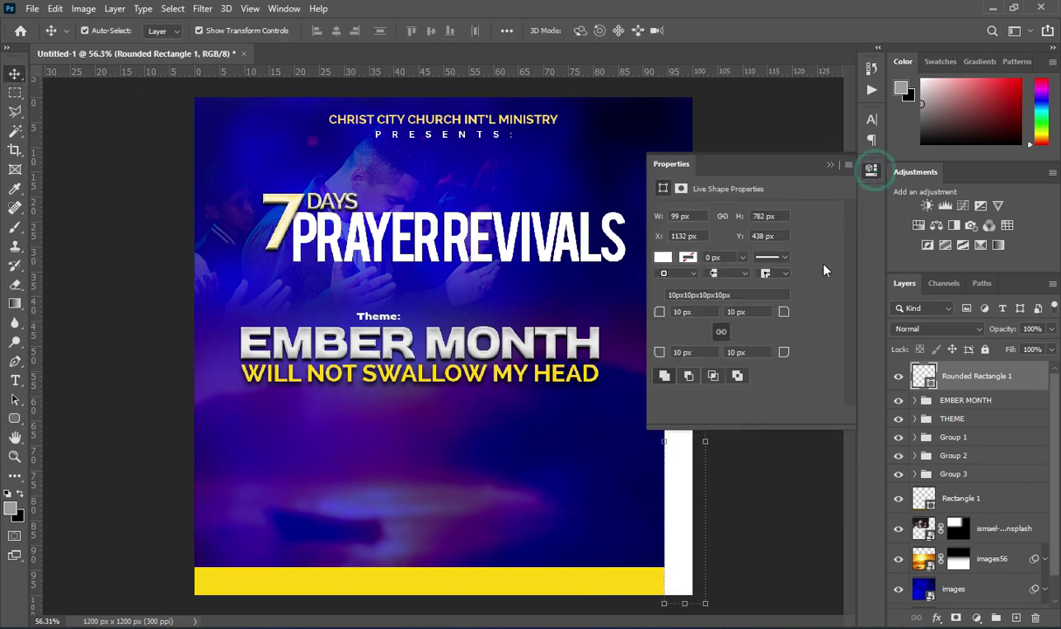
{"action": "left_click", "coordinate": [679, 312]}
{"action": "left_click_drag", "start_coordinate": [690, 320], "coordinate": [706, 324]}
{"action": "left_click", "coordinate": [830, 165]}
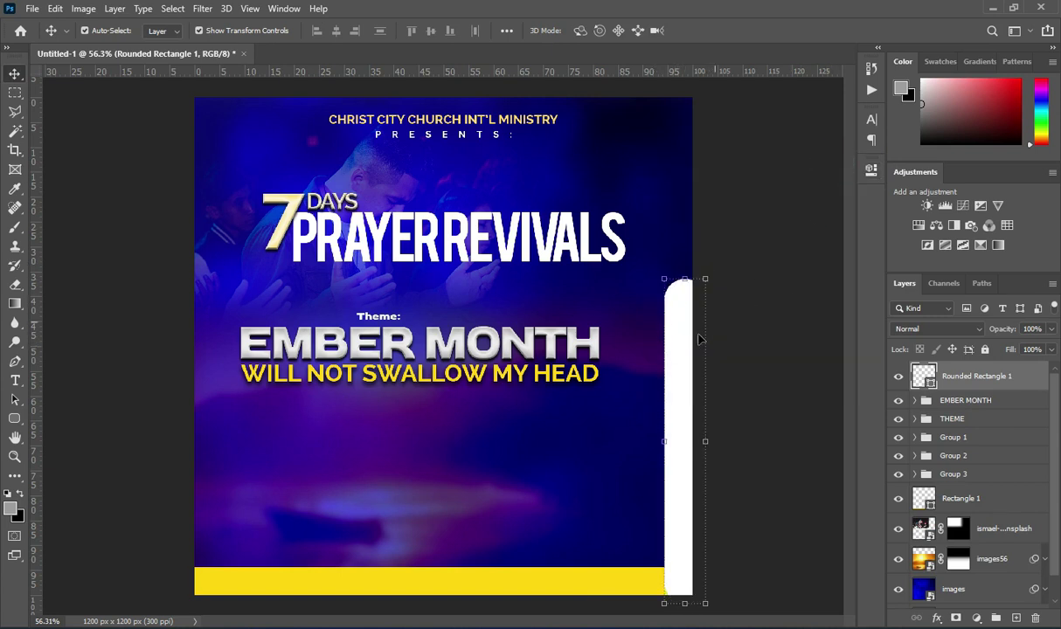
{"action": "left_click_drag", "start_coordinate": [684, 358], "coordinate": [690, 360]}
{"action": "left_click", "coordinate": [788, 270]}
Draw a thin rounded rectangle about 249 by 25 px from the flyer's left edge to the foot of "PRAYER REVIVALS", below the "7".
{"action": "scroll", "coordinate": [603, 289], "scroll_direction": "up", "scroll_amount": 1}
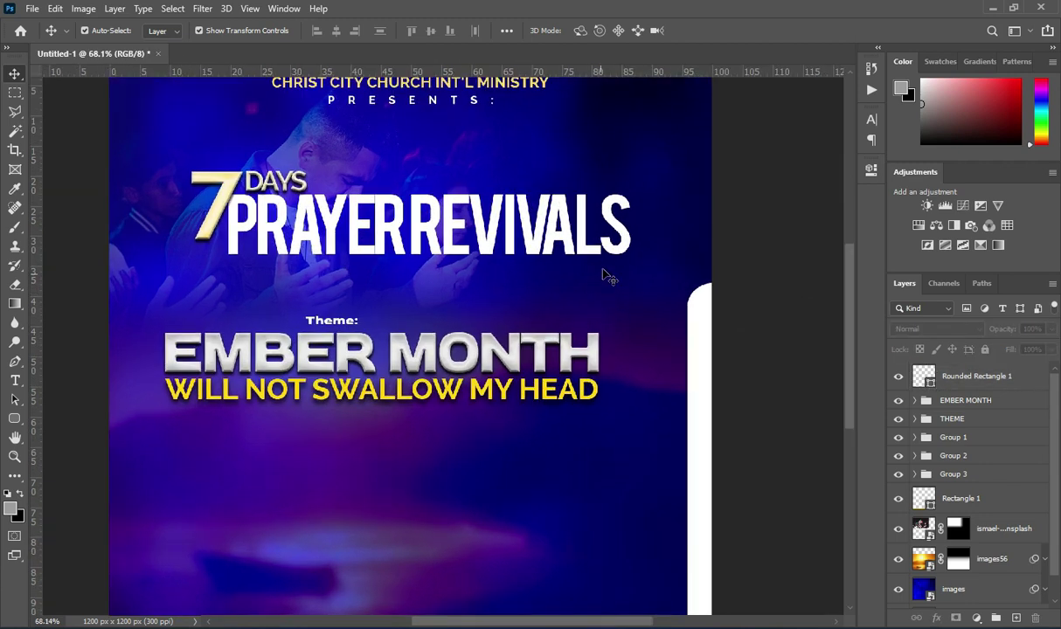
{"action": "scroll", "coordinate": [349, 166], "scroll_direction": "down", "scroll_amount": 1}
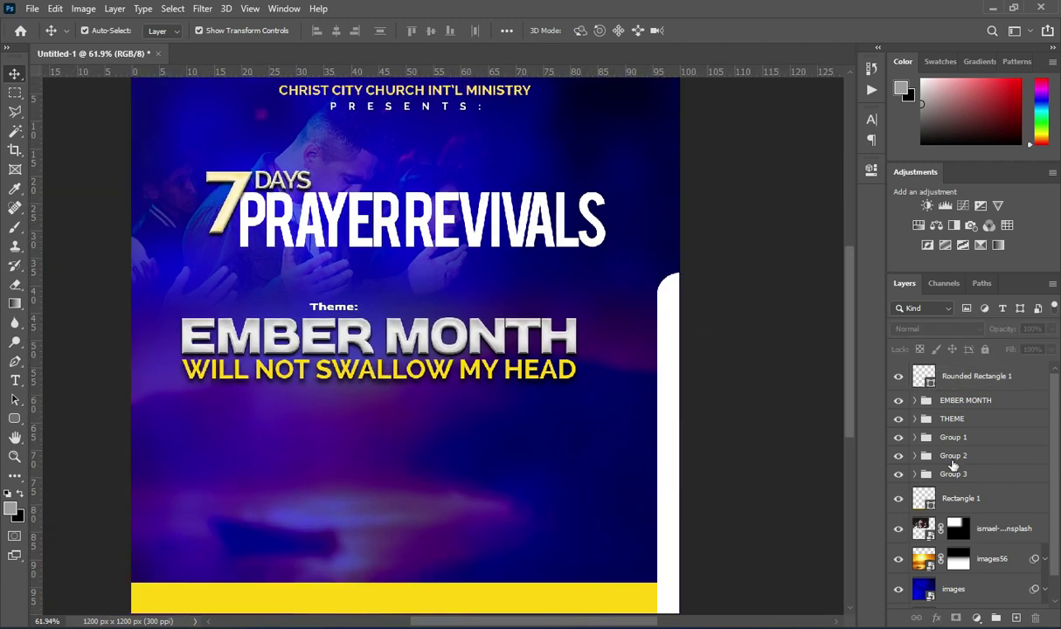
{"action": "left_click", "coordinate": [249, 249]}
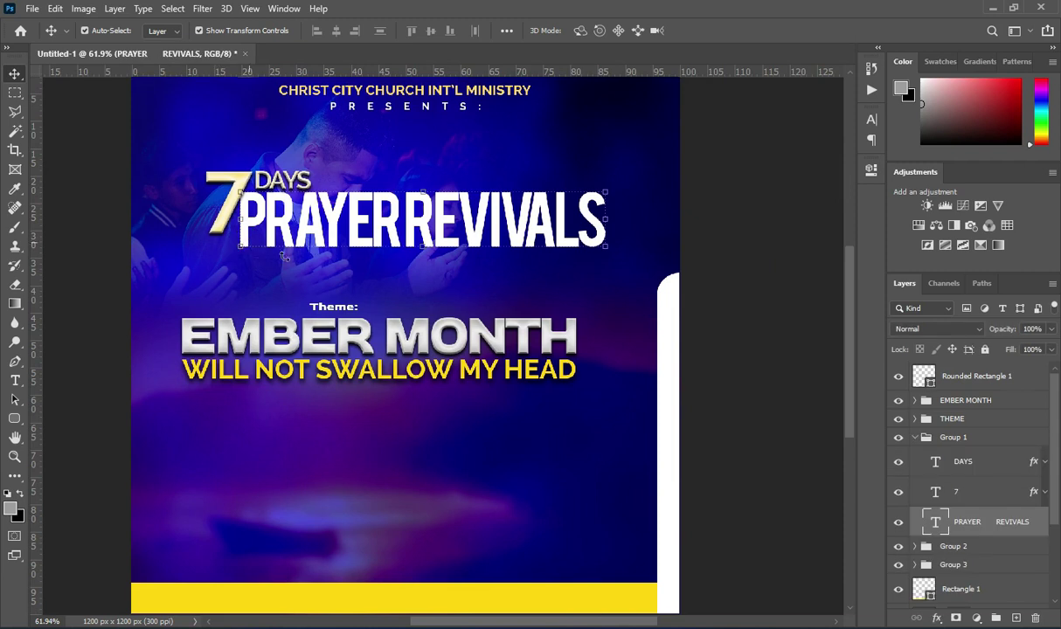
{"action": "left_click", "coordinate": [14, 421]}
{"action": "left_click", "coordinate": [87, 433]}
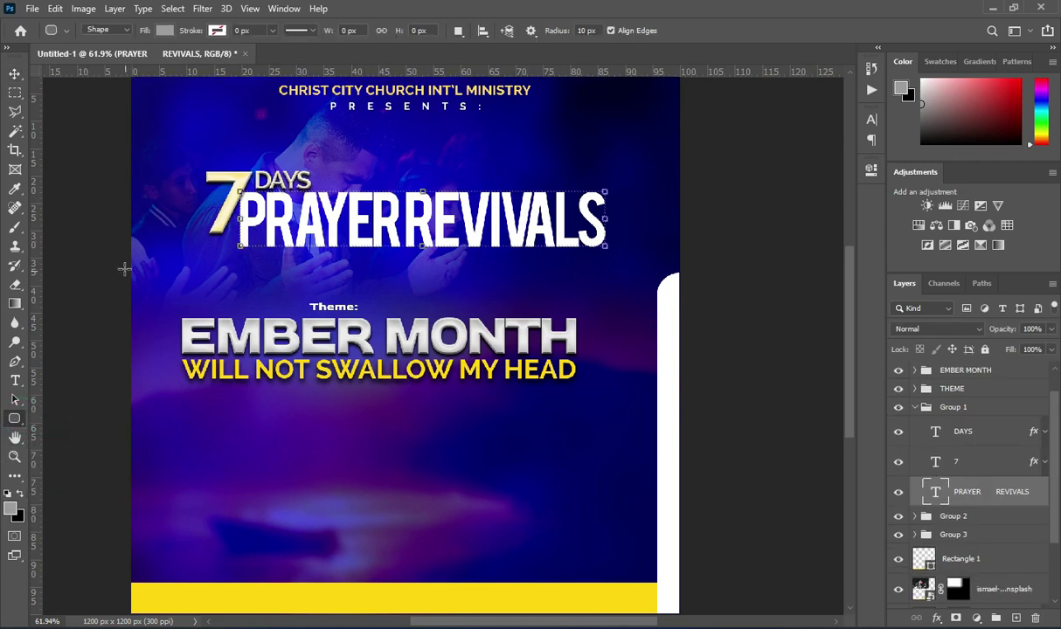
{"action": "left_click_drag", "start_coordinate": [120, 237], "coordinate": [231, 248]}
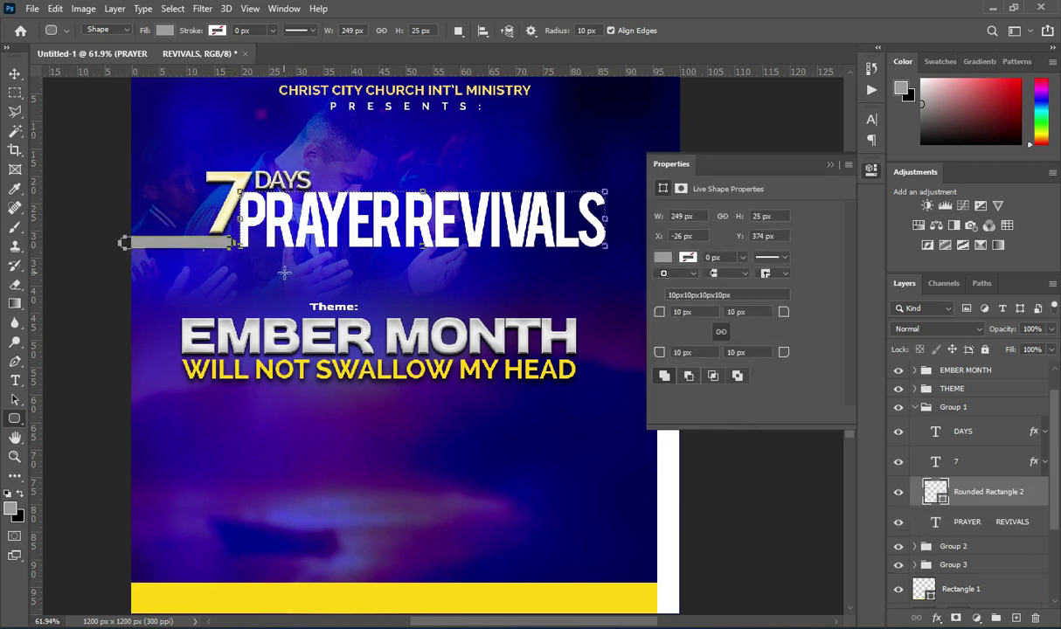
Fill the thin rounded bar below the "7" with the recently used yellow.
{"action": "left_click", "coordinate": [660, 258]}
{"action": "left_click", "coordinate": [679, 335]}
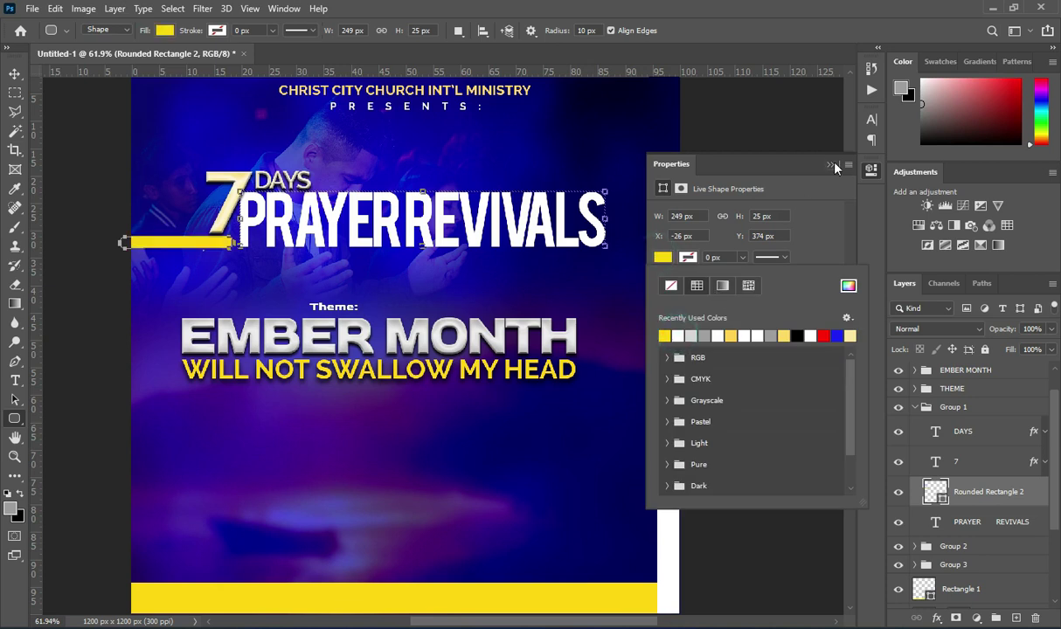
{"action": "left_click", "coordinate": [829, 163]}
{"action": "left_click", "coordinate": [15, 73]}
{"action": "scroll", "coordinate": [209, 218], "scroll_direction": "up", "scroll_amount": 3}
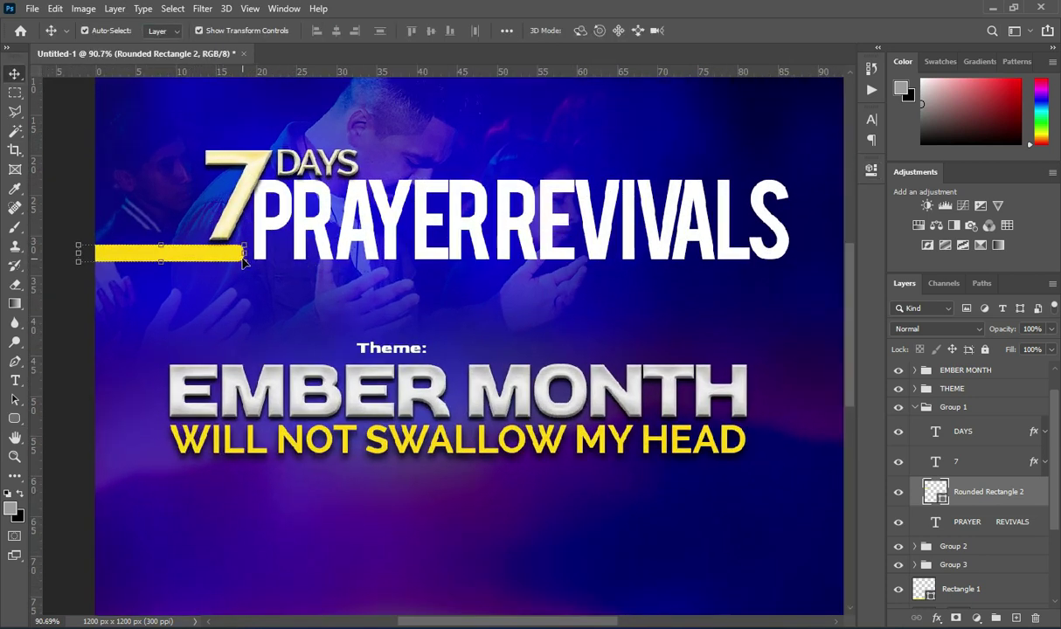
{"action": "scroll", "coordinate": [140, 259], "scroll_direction": "down", "scroll_amount": 4}
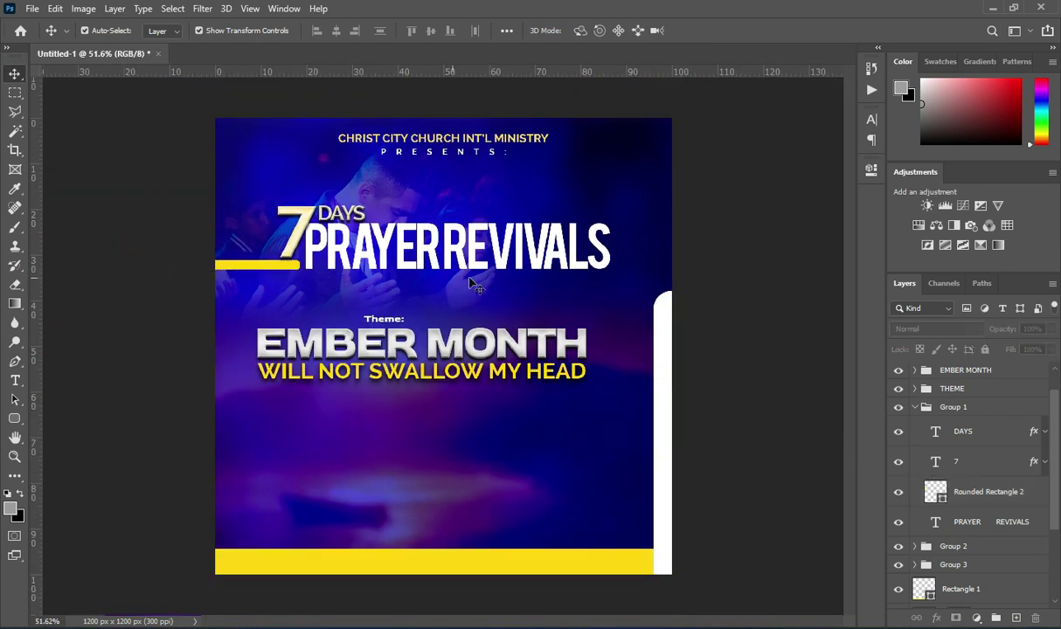
Scale the "7" down to about 85% and nudge it slightly downward above the yellow bar.
{"action": "scroll", "coordinate": [416, 282], "scroll_direction": "up", "scroll_amount": 3}
{"action": "left_click", "coordinate": [242, 234]}
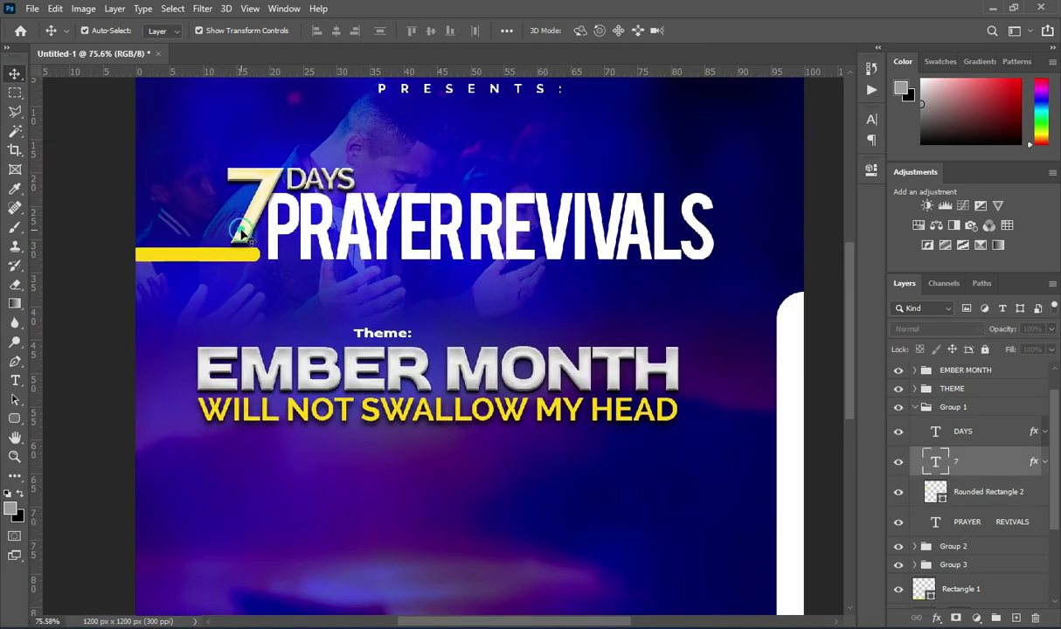
{"action": "left_click_drag", "start_coordinate": [255, 241], "coordinate": [254, 235]}
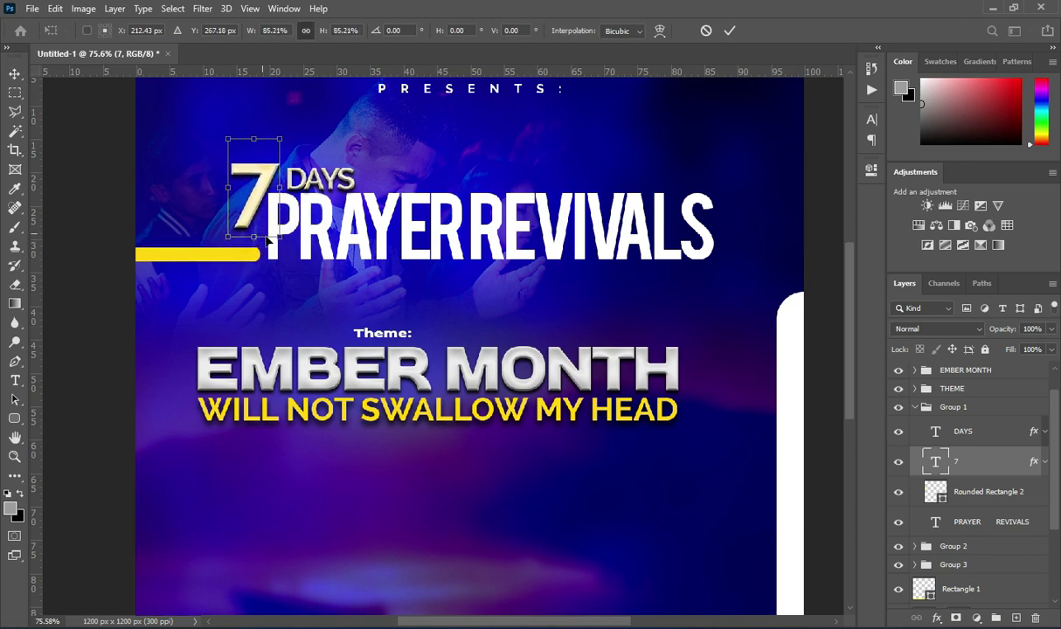
{"action": "left_click", "coordinate": [730, 31]}
{"action": "key", "text": "Down"}
{"action": "key", "text": "Down"}
{"action": "key", "text": "Down"}
{"action": "key", "text": "Down"}
{"action": "key", "text": "Down"}
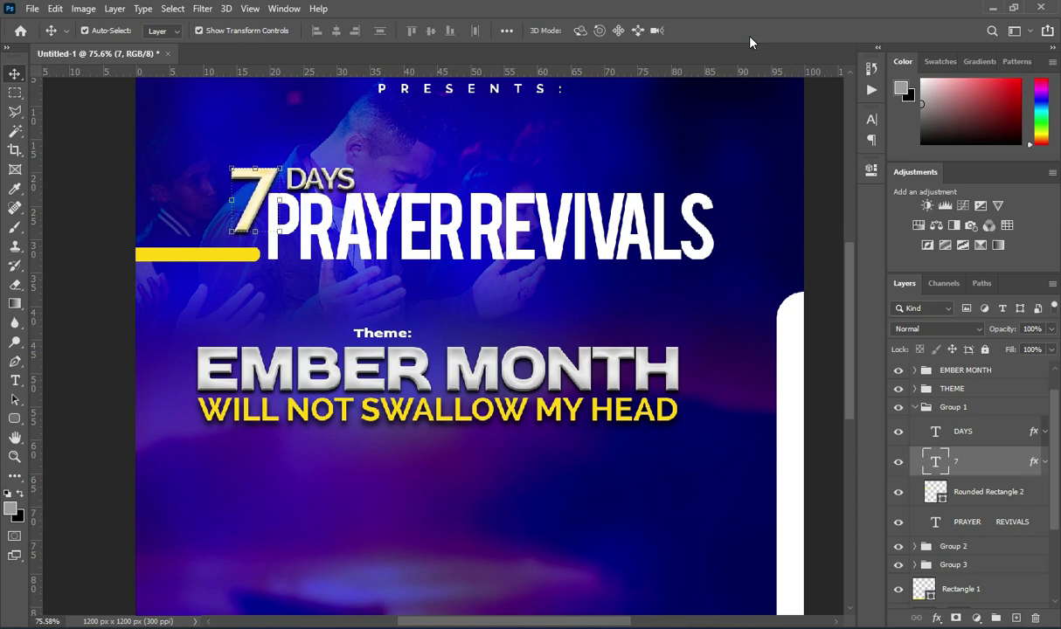
Stretch the thin yellow bar below the "7" upward to about 132% of its height.
{"action": "scroll", "coordinate": [210, 253], "scroll_direction": "up", "scroll_amount": 2}
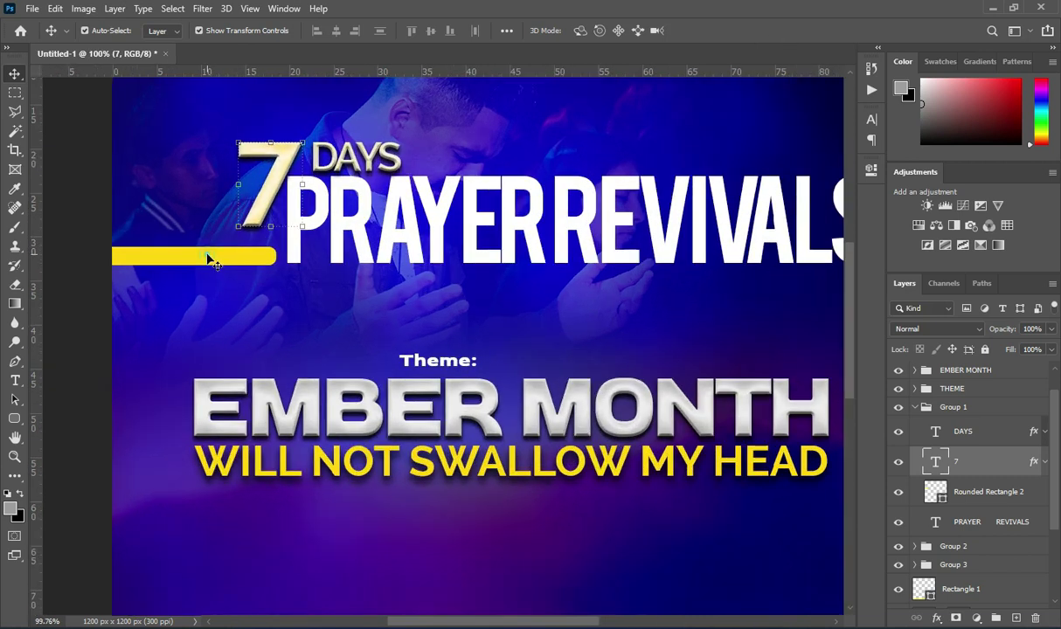
{"action": "left_click", "coordinate": [189, 252]}
{"action": "key", "text": "ctrl+t"}
{"action": "left_click_drag", "start_coordinate": [185, 246], "coordinate": [189, 239]}
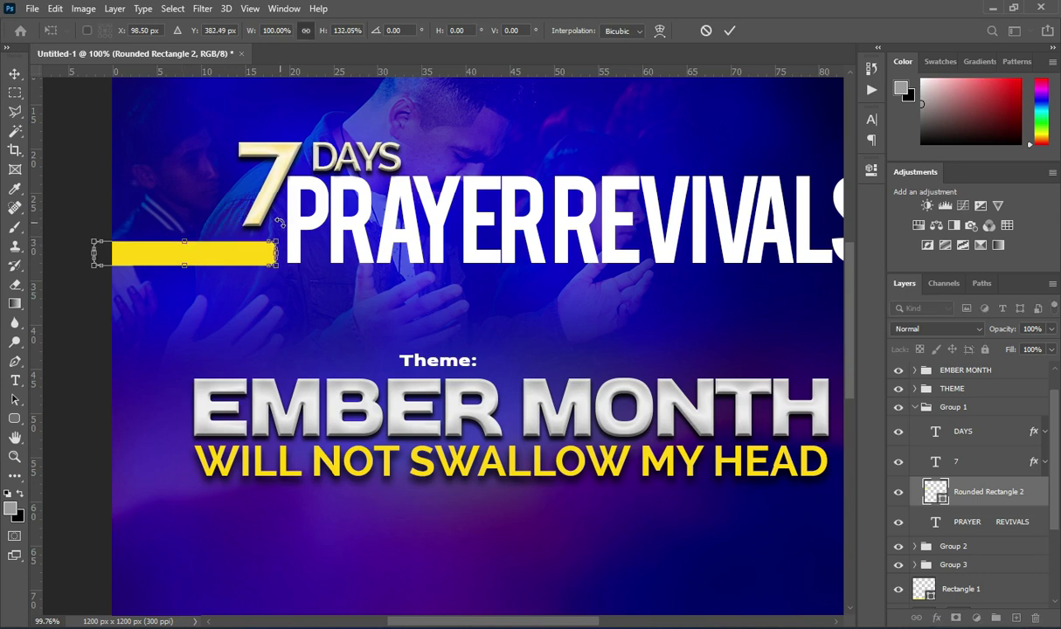
{"action": "left_click", "coordinate": [734, 32]}
{"action": "scroll", "coordinate": [306, 258], "scroll_direction": "down", "scroll_amount": 5}
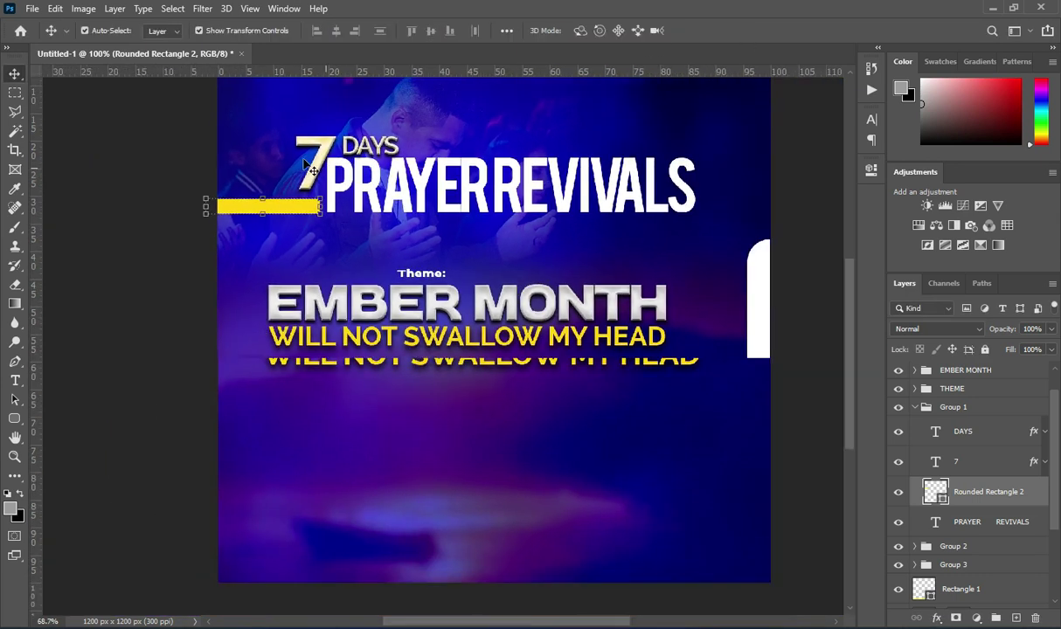
Duplicate the thin yellow bar and move the copy level across to the flyer's right edge, beside "PRAYER REVIVALS".
{"action": "scroll", "coordinate": [262, 256], "scroll_direction": "up", "scroll_amount": 2}
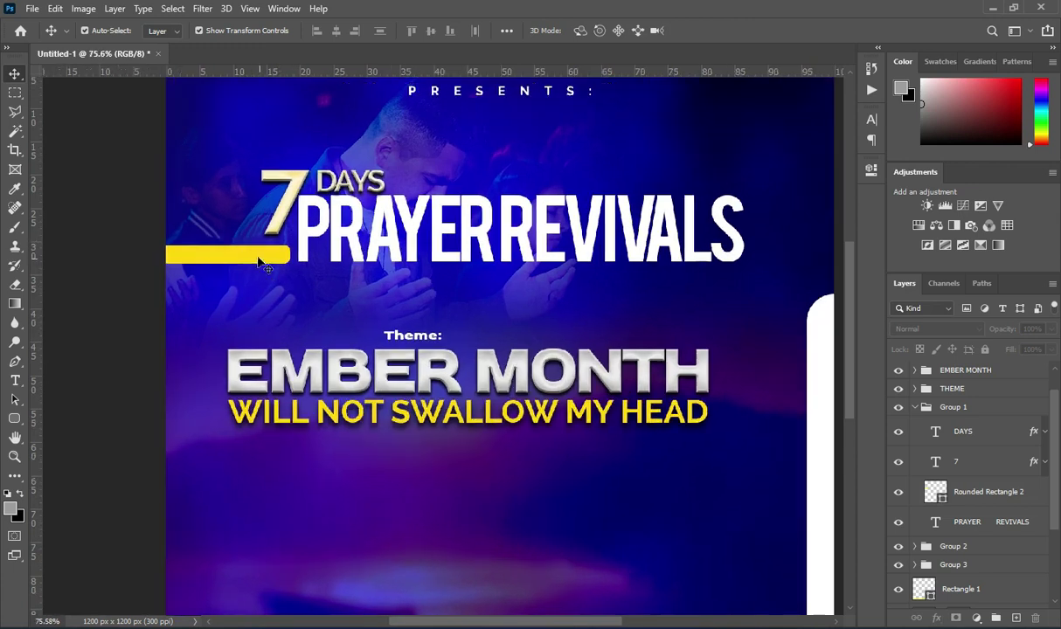
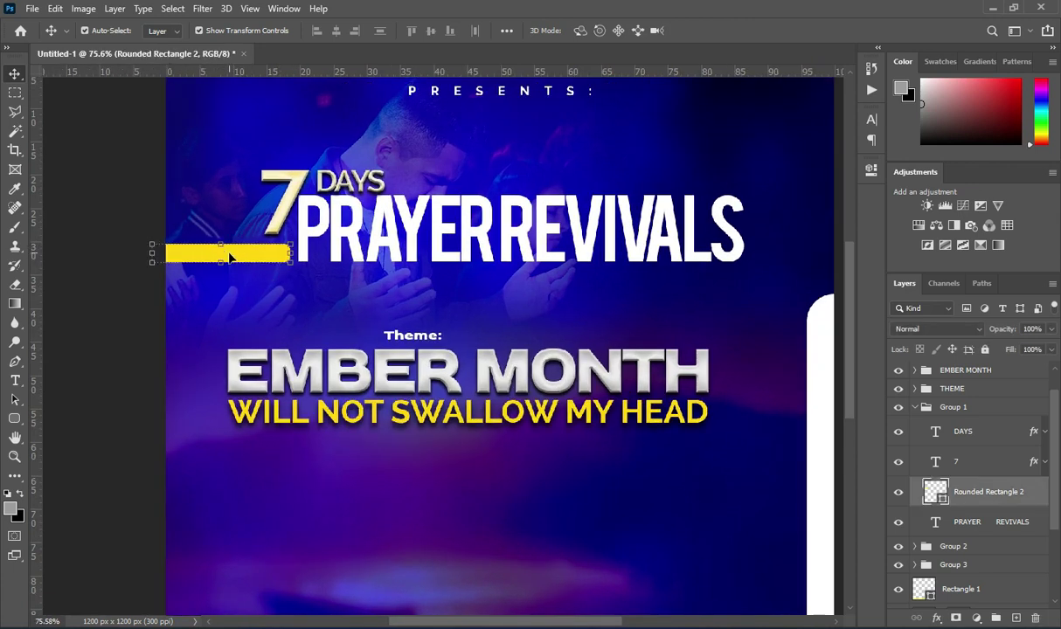
{"action": "scroll", "coordinate": [208, 238], "scroll_direction": "down", "scroll_amount": 1}
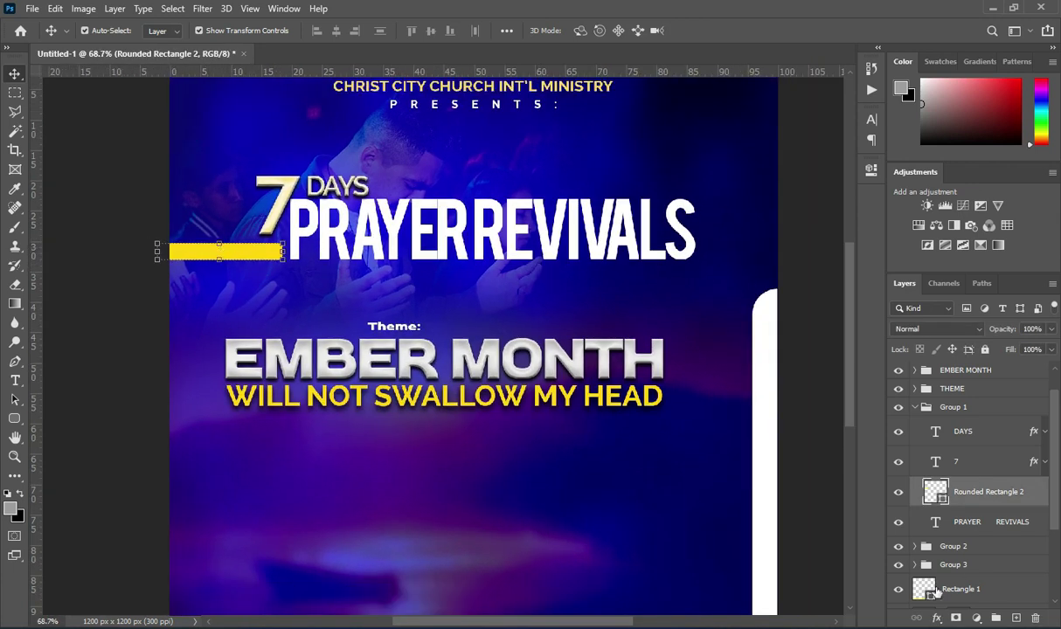
{"action": "left_click_drag", "start_coordinate": [992, 493], "coordinate": [1015, 618]}
{"action": "left_click_drag", "start_coordinate": [188, 251], "coordinate": [751, 260]}
{"action": "left_click", "coordinate": [828, 185]}
{"action": "key", "text": "ctrl+0"}
{"action": "scroll", "coordinate": [381, 261], "scroll_direction": "up", "scroll_amount": 1}
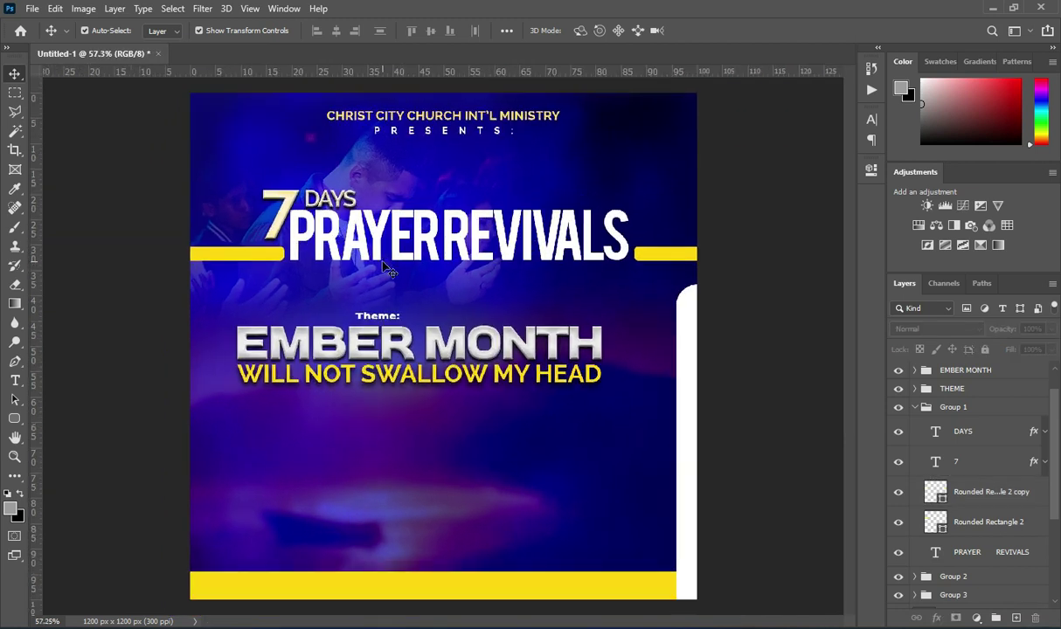
Give "PRAYER REVIVALS" a drop shadow (86% opacity, 8 px distance, 9% spread, 13 px size) and move its layer above the thin bars.
{"action": "scroll", "coordinate": [385, 271], "scroll_direction": "up", "scroll_amount": 1}
{"action": "left_click", "coordinate": [371, 232]}
{"action": "left_click", "coordinate": [936, 618]}
{"action": "left_click", "coordinate": [950, 511]}
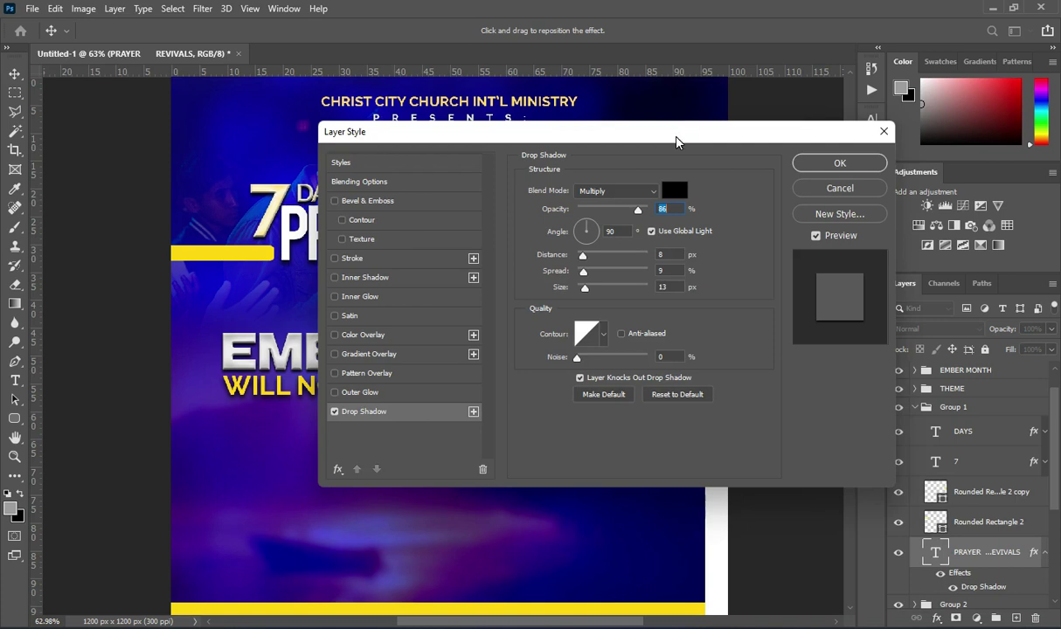
{"action": "left_click_drag", "start_coordinate": [666, 145], "coordinate": [877, 142]}
{"action": "key", "text": "Return"}
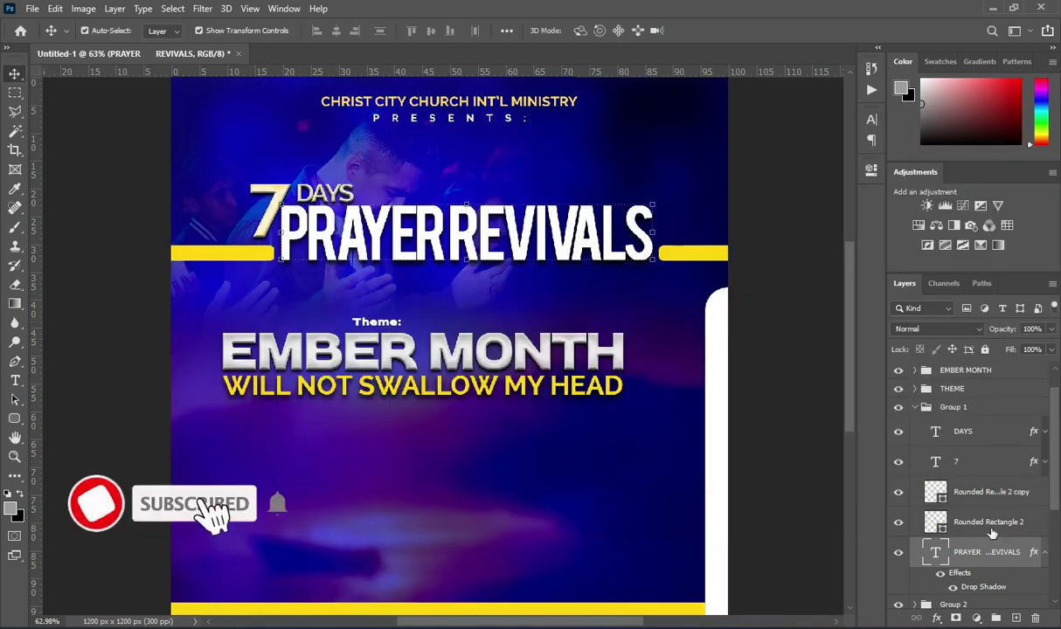
{"action": "left_click", "coordinate": [1044, 552]}
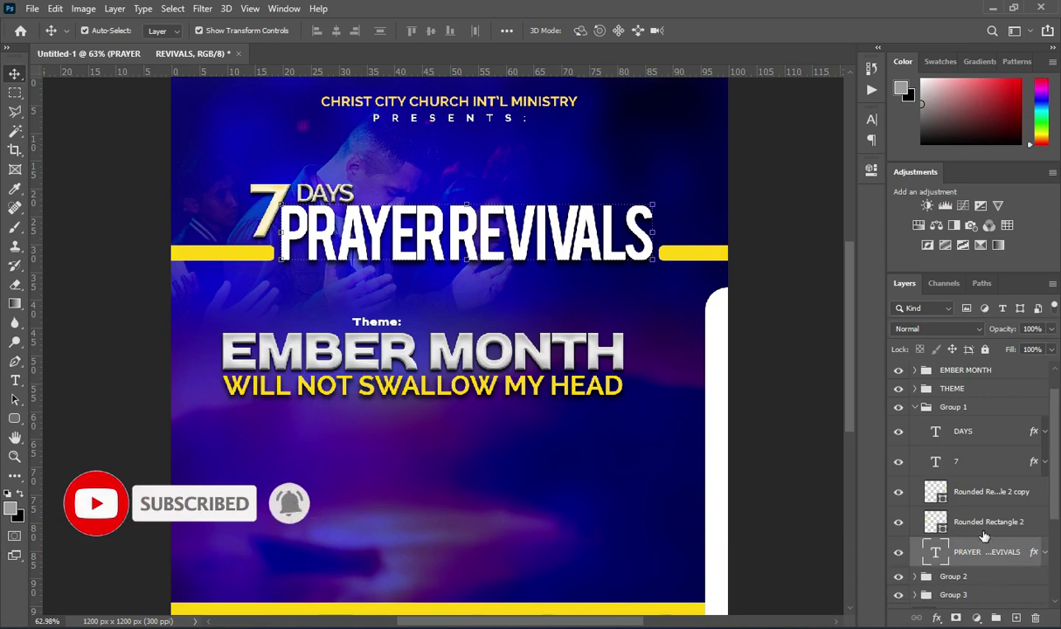
{"action": "left_click_drag", "start_coordinate": [978, 554], "coordinate": [957, 481]}
Collapse Group 1 and rename Group 1, Group 2 and Group 3 as 7DAYS REVIVALS, PRESENTS and CHURCH.
{"action": "left_click", "coordinate": [912, 408]}
{"action": "double_click", "coordinate": [953, 410]}
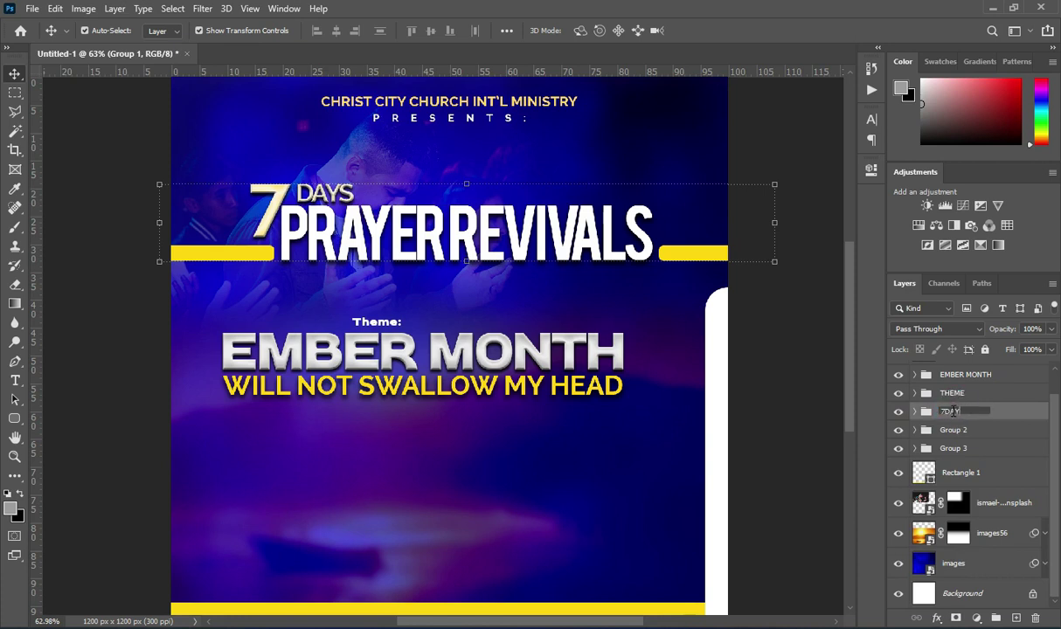
{"action": "type", "text": "7DAYS REVIVALS"}
{"action": "key", "text": "Return"}
{"action": "double_click", "coordinate": [954, 430]}
{"action": "type", "text": "PRESENTS"}
{"action": "key", "text": "Return"}
{"action": "double_click", "coordinate": [956, 448]}
{"action": "type", "text": "CH"}
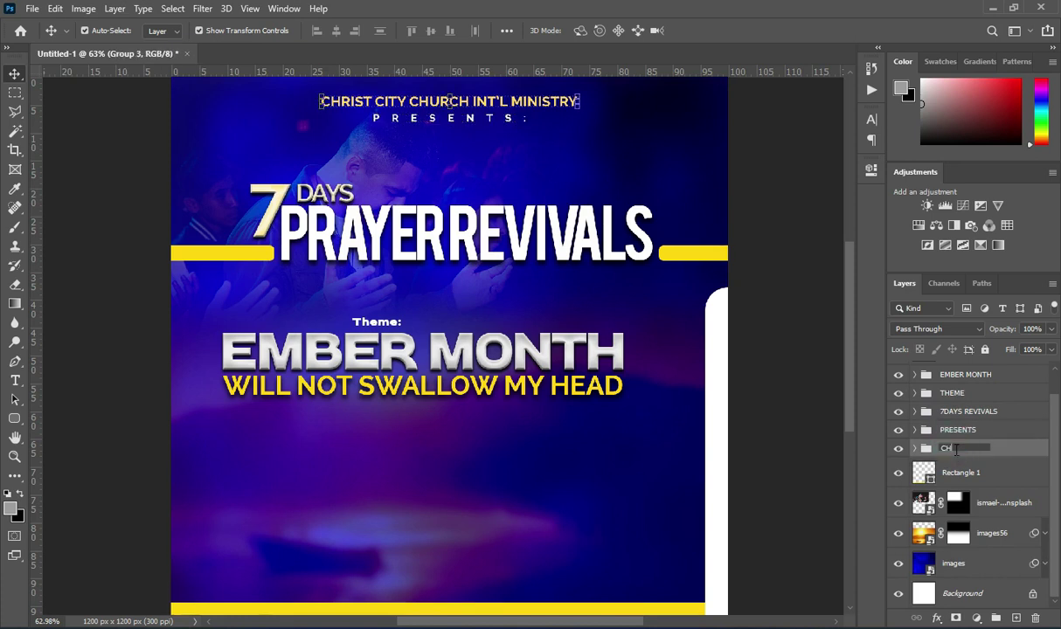
{"action": "type", "text": "URCH"}
{"action": "key", "text": "Return"}
Move the white vertical bar's layer beneath the yellow bottom bar's layer, Rectangle 1.
{"action": "left_click", "coordinate": [977, 475]}
{"action": "scroll", "coordinate": [982, 411], "scroll_direction": "up", "scroll_amount": 1}
{"action": "left_click_drag", "start_coordinate": [981, 377], "coordinate": [964, 502]}
{"action": "key", "text": "ctrl+0"}
Group the bottom bar, the white bar and the background image layers, and name the group BACKGROUND.
{"action": "left_click", "coordinate": [965, 472]}
{"action": "left_click", "coordinate": [984, 590], "text": "shift"}
{"action": "left_click", "coordinate": [996, 617]}
{"action": "double_click", "coordinate": [949, 463]}
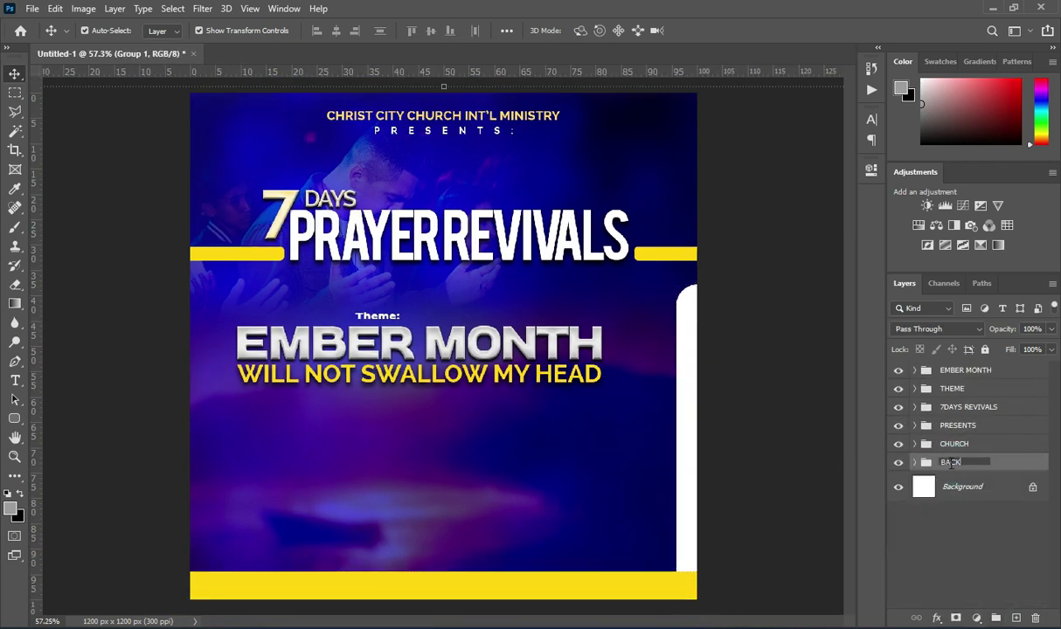
{"action": "key", "text": "Return"}
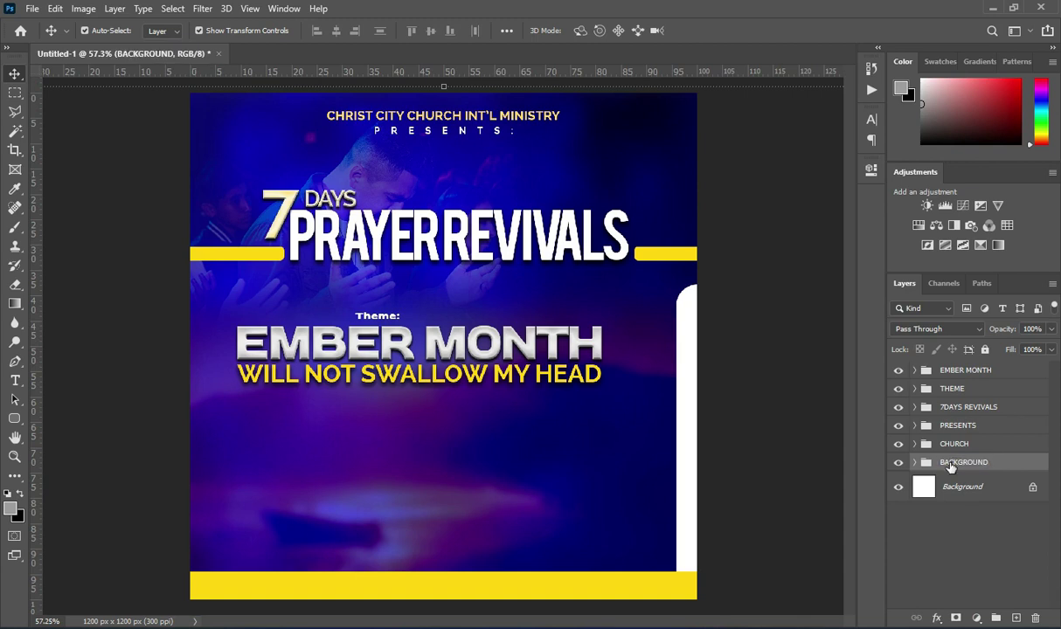
Collapse the BACKGROUND group and place the pastor image from the 7DAY REVIVALS PRAYER folder above the EMBER MONTH group.
{"action": "left_click", "coordinate": [680, 409]}
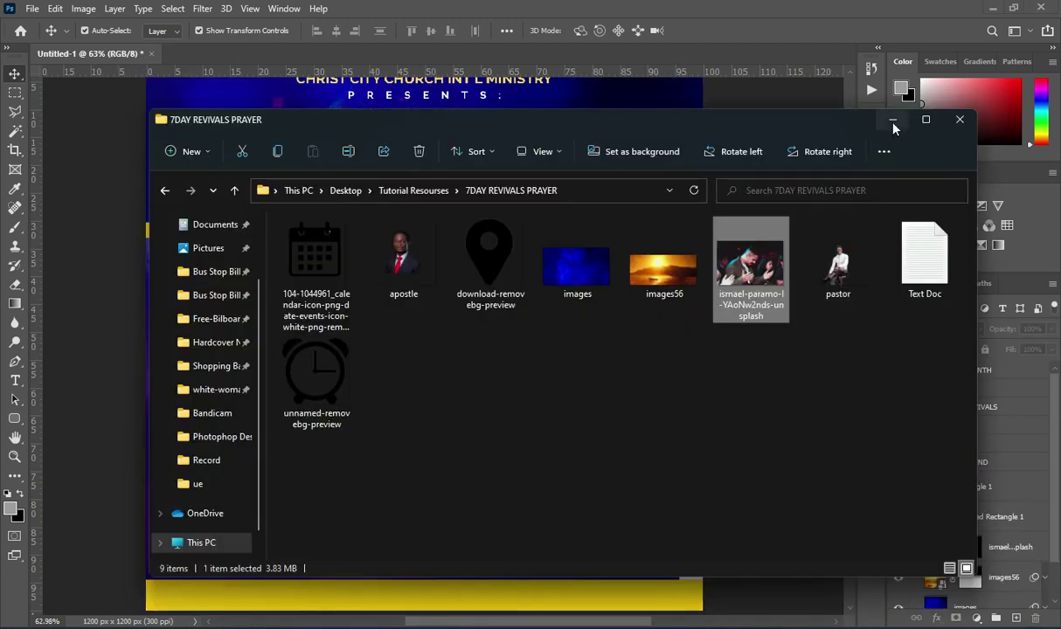
{"action": "left_click", "coordinate": [892, 121]}
{"action": "left_click", "coordinate": [915, 466]}
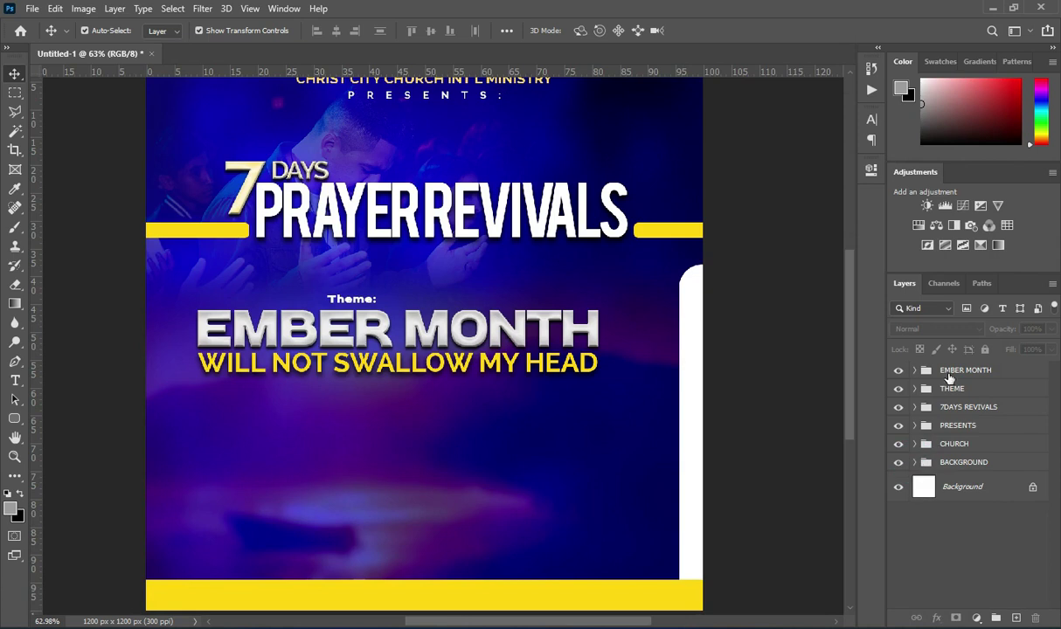
{"action": "left_click", "coordinate": [947, 376]}
{"action": "key", "text": "alt+Tab"}
{"action": "left_click_drag", "start_coordinate": [837, 258], "coordinate": [120, 365]}
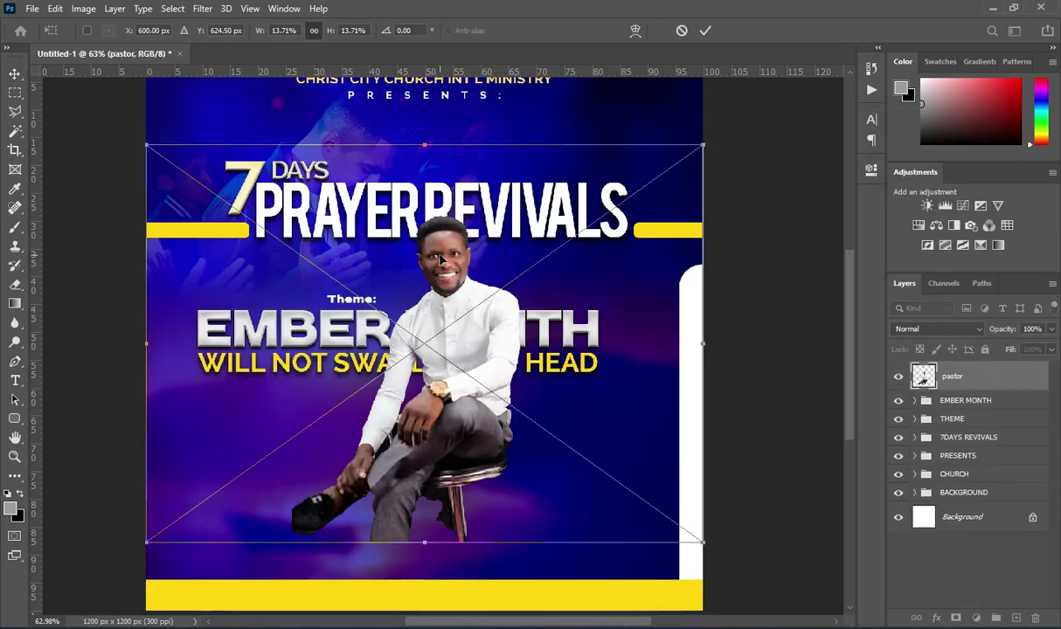
Resize the pastor photo and position it in the flyer's lower-right corner with the legs cropped by the bottom edge.
{"action": "left_click_drag", "start_coordinate": [147, 144], "coordinate": [248, 294]}
{"action": "left_click_drag", "start_coordinate": [477, 464], "coordinate": [688, 566]}
{"action": "left_click_drag", "start_coordinate": [474, 409], "coordinate": [401, 296]}
{"action": "left_click_drag", "start_coordinate": [619, 481], "coordinate": [670, 503]}
{"action": "scroll", "coordinate": [671, 507], "scroll_direction": "down", "scroll_amount": 2}
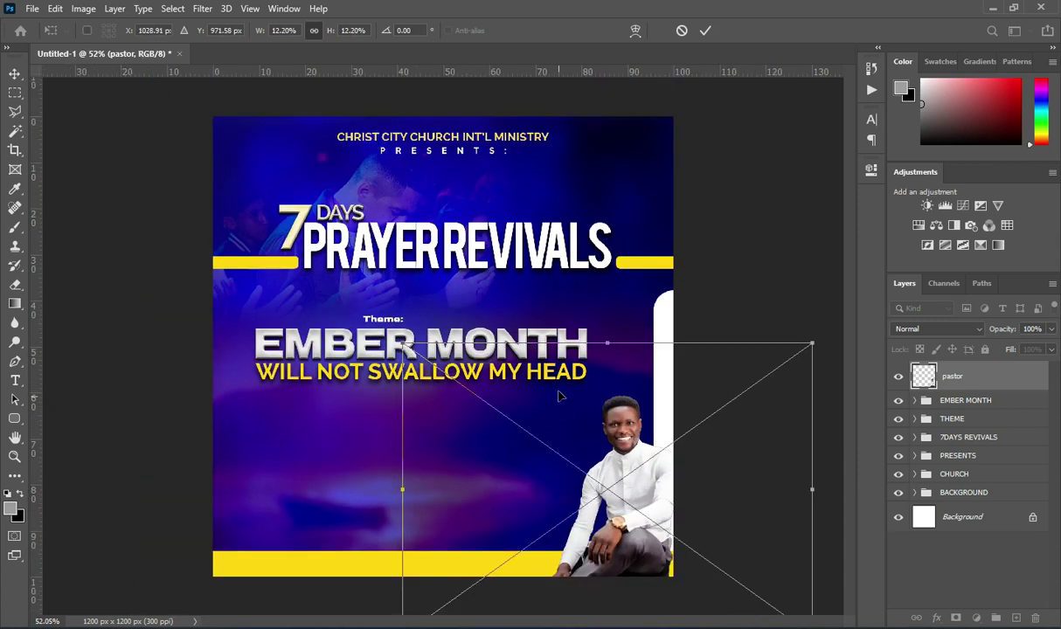
{"action": "left_click_drag", "start_coordinate": [403, 343], "coordinate": [374, 314]}
{"action": "mouse_move", "coordinate": [629, 465]}
{"action": "left_mouse_down"}
{"action": "mouse_move", "coordinate": [654, 465]}
{"action": "mouse_move", "coordinate": [647, 473]}
{"action": "left_mouse_up"}
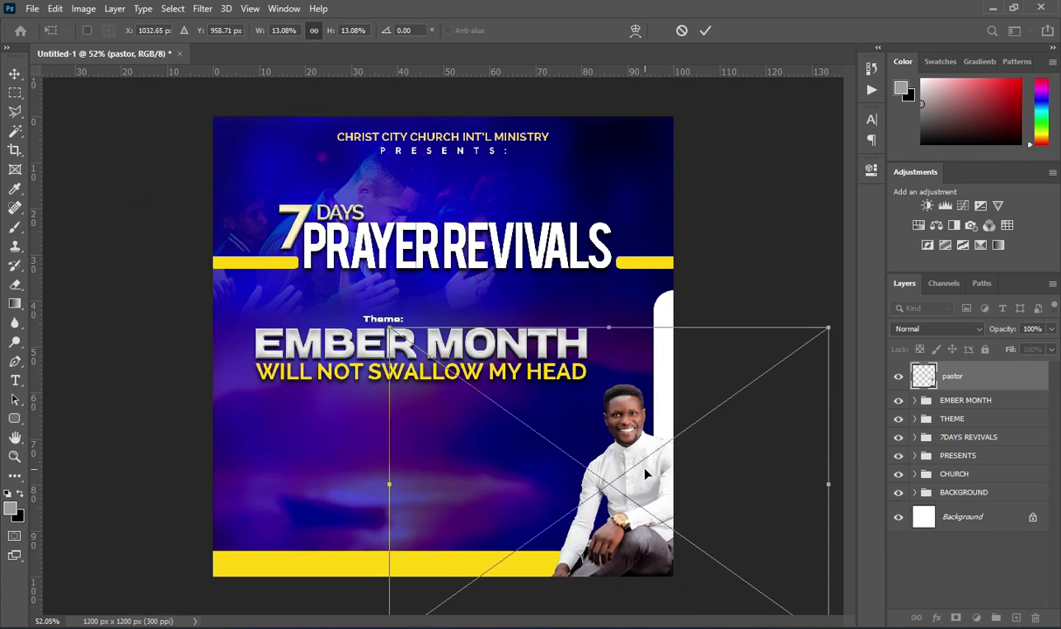
{"action": "left_click_drag", "start_coordinate": [608, 328], "coordinate": [607, 317]}
{"action": "left_click_drag", "start_coordinate": [627, 428], "coordinate": [623, 430]}
{"action": "key", "text": "Return"}
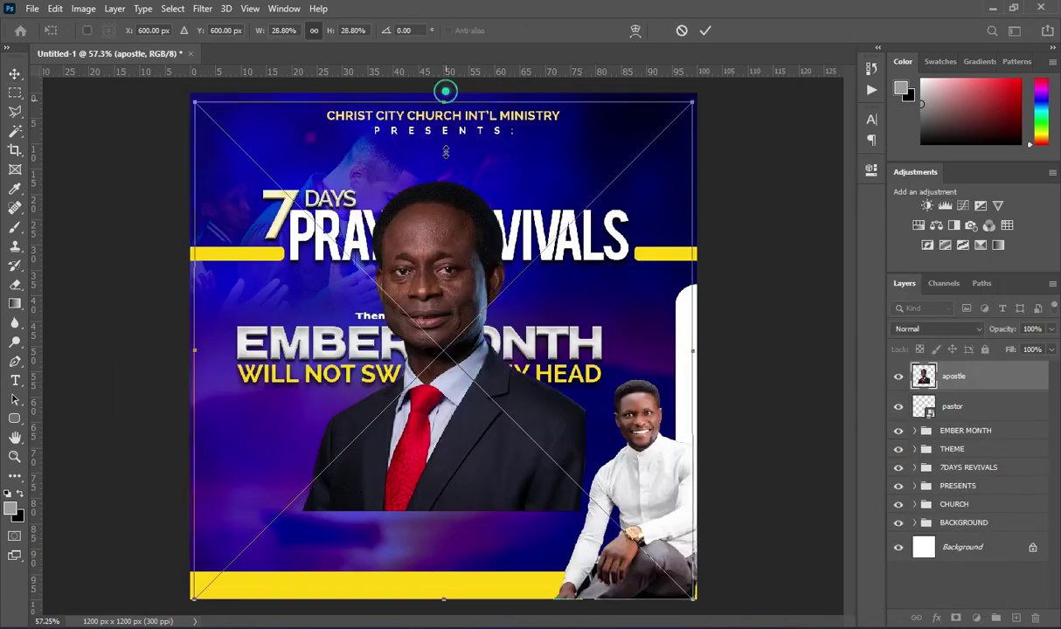
Scale down the placed apostle photo and position it at the flyer's bottom edge, in front and to the left of the pastor.
{"action": "left_click_drag", "start_coordinate": [444, 92], "coordinate": [445, 199]}
{"action": "scroll", "coordinate": [445, 199], "scroll_direction": "down", "scroll_amount": 2}
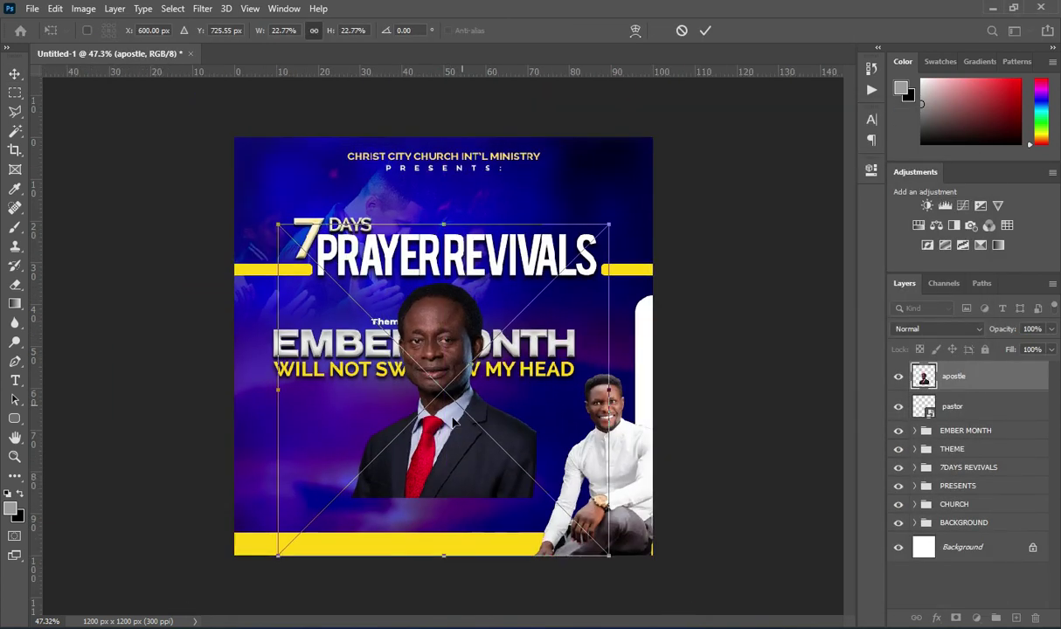
{"action": "left_click_drag", "start_coordinate": [460, 423], "coordinate": [517, 481]}
{"action": "left_click_drag", "start_coordinate": [502, 282], "coordinate": [508, 348]}
{"action": "left_click_drag", "start_coordinate": [490, 467], "coordinate": [530, 455]}
{"action": "mouse_move", "coordinate": [554, 347]}
{"action": "left_mouse_down"}
{"action": "mouse_move", "coordinate": [557, 365]}
{"action": "mouse_move", "coordinate": [567, 363]}
{"action": "left_mouse_up"}
{"action": "scroll", "coordinate": [579, 405], "scroll_direction": "up", "scroll_amount": 2}
{"action": "scroll", "coordinate": [568, 419], "scroll_direction": "down", "scroll_amount": 2}
{"action": "left_click_drag", "start_coordinate": [547, 512], "coordinate": [561, 510]}
{"action": "left_click", "coordinate": [705, 30]}
{"action": "key", "text": "ctrl+0"}
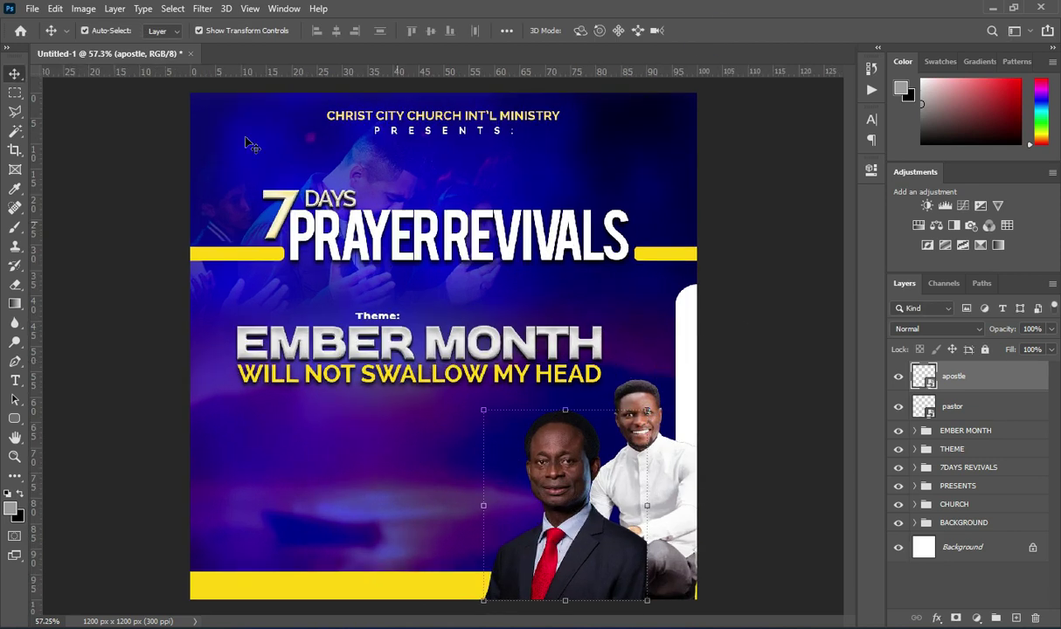
Open the Brightness/Contrast adjustment for the apostle photo.
{"action": "left_click", "coordinate": [84, 9]}
{"action": "mouse_move", "coordinate": [221, 45]}
{"action": "left_click", "coordinate": [267, 46]}
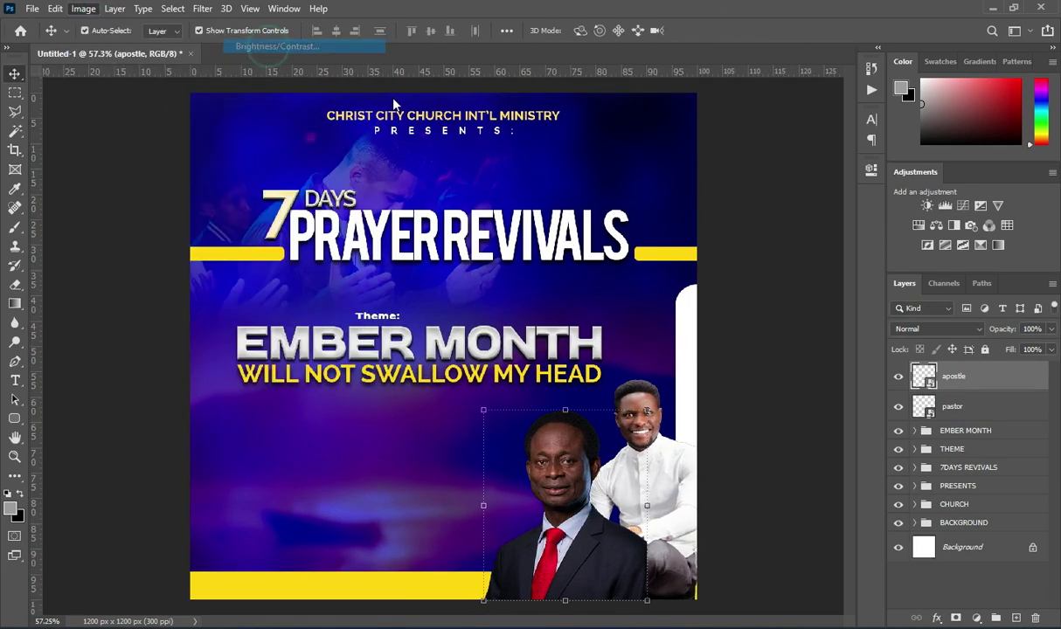
Raise the apostle photo's brightness to 32 and its contrast to 11.
{"action": "left_click_drag", "start_coordinate": [490, 193], "coordinate": [497, 234]}
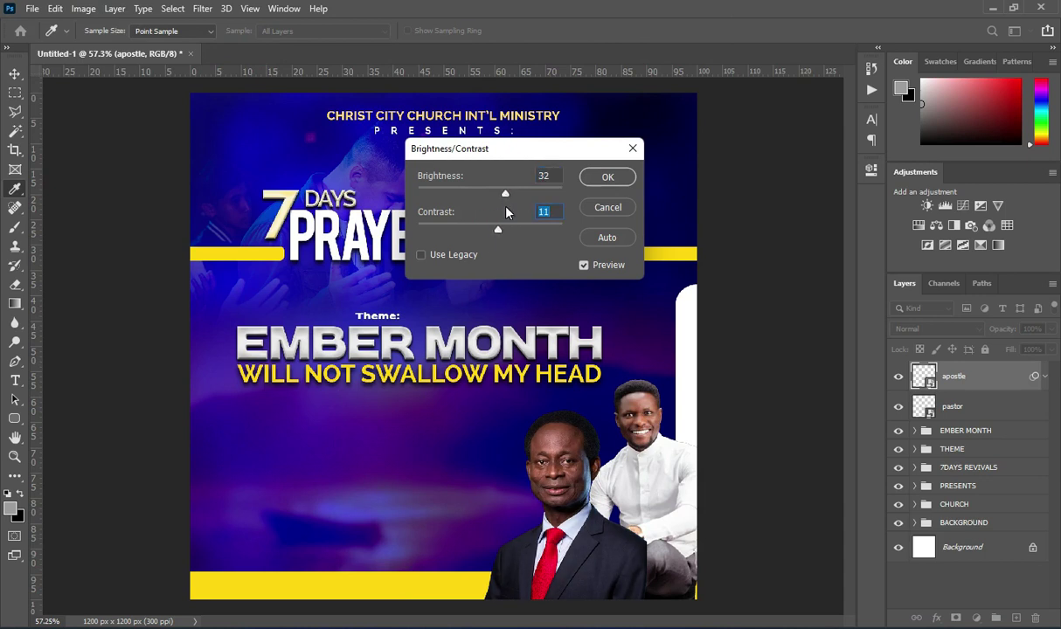
{"action": "left_click", "coordinate": [609, 175]}
{"action": "key", "text": "v"}
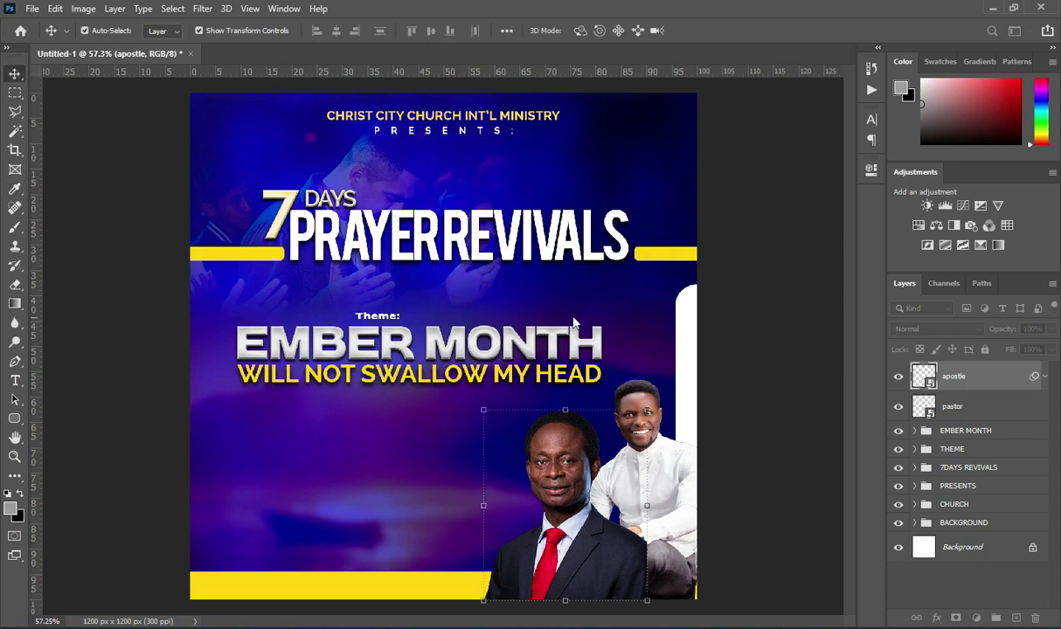
{"action": "scroll", "coordinate": [540, 313], "scroll_direction": "down", "scroll_amount": 1}
{"action": "left_click", "coordinate": [704, 356]}
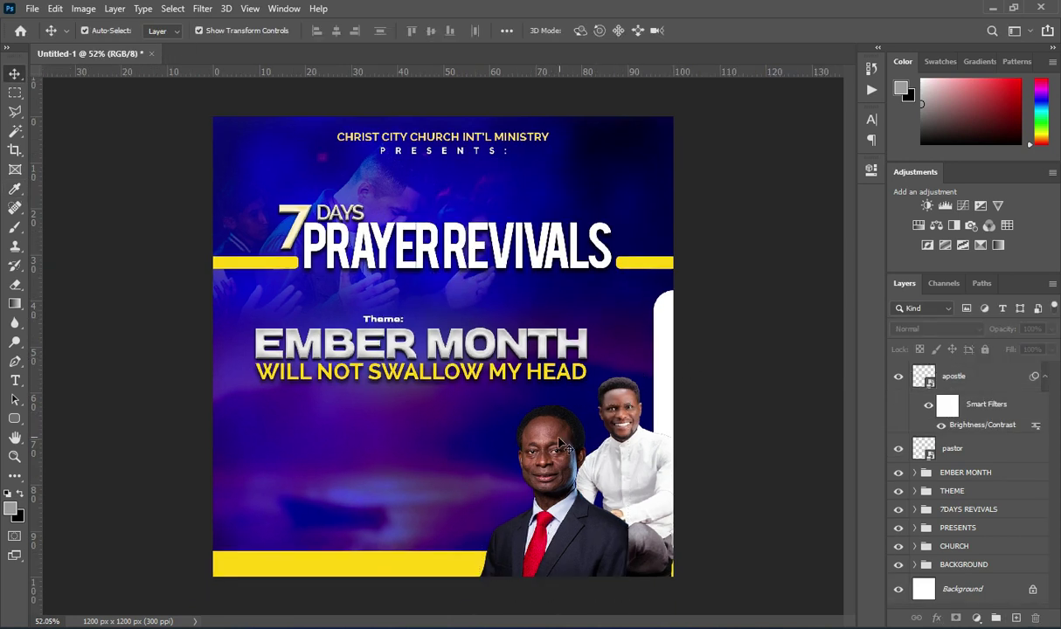
Shift the apostle photo slightly left and scale the pastor photo up to 13.57%.
{"action": "mouse_move", "coordinate": [539, 502]}
{"action": "left_mouse_down"}
{"action": "mouse_move", "coordinate": [550, 505]}
{"action": "mouse_move", "coordinate": [548, 489]}
{"action": "mouse_move", "coordinate": [552, 504]}
{"action": "left_mouse_up"}
{"action": "left_click_drag", "start_coordinate": [714, 485], "coordinate": [661, 456]}
{"action": "left_click", "coordinate": [682, 376]}
{"action": "mouse_move", "coordinate": [604, 321]}
{"action": "left_mouse_down"}
{"action": "mouse_move", "coordinate": [606, 303]}
{"action": "mouse_move", "coordinate": [604, 312]}
{"action": "left_mouse_up"}
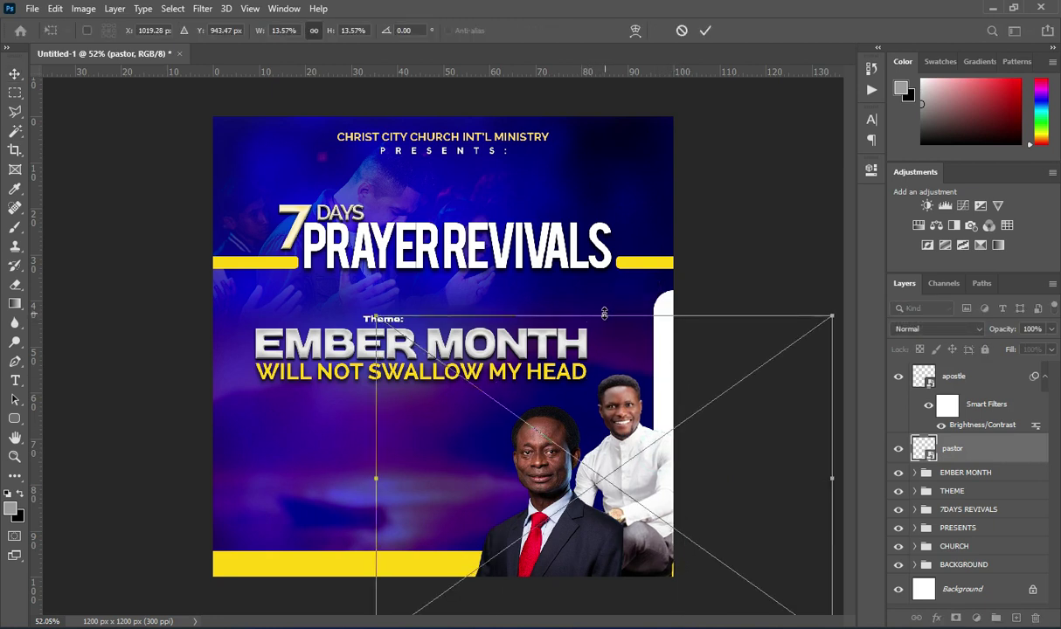
{"action": "left_click", "coordinate": [706, 32]}
{"action": "scroll", "coordinate": [440, 352], "scroll_direction": "up", "scroll_amount": 1}
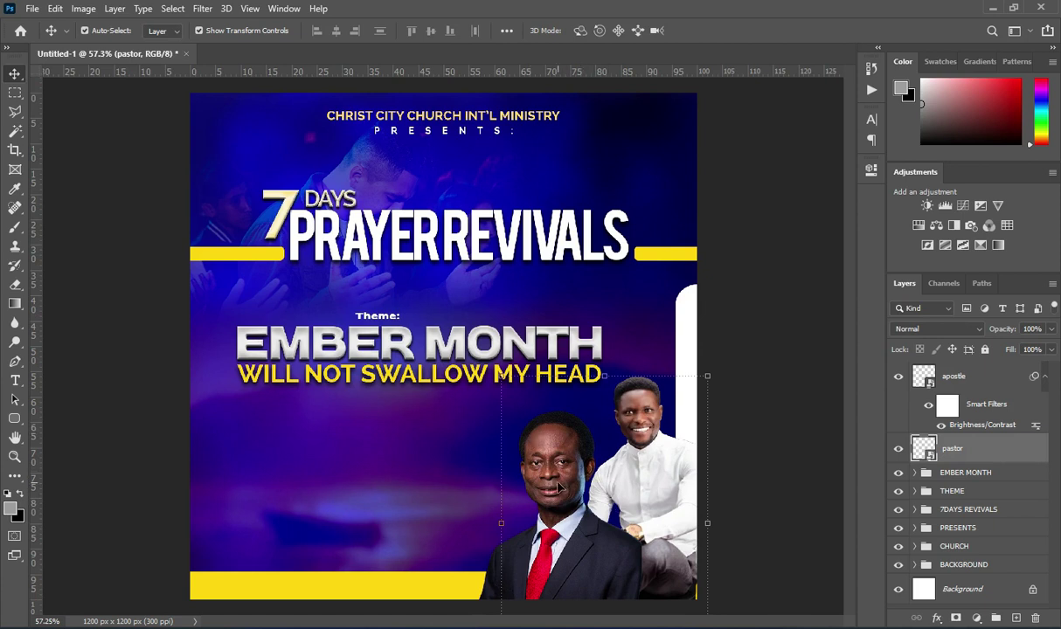
Try the apostle photo slightly lower and further right, and move it back flush with the canvas's bottom edge.
{"action": "left_click", "coordinate": [559, 487]}
{"action": "left_click_drag", "start_coordinate": [555, 494], "coordinate": [575, 511]}
{"action": "left_click", "coordinate": [715, 450]}
{"action": "scroll", "coordinate": [480, 410], "scroll_direction": "down", "scroll_amount": 3}
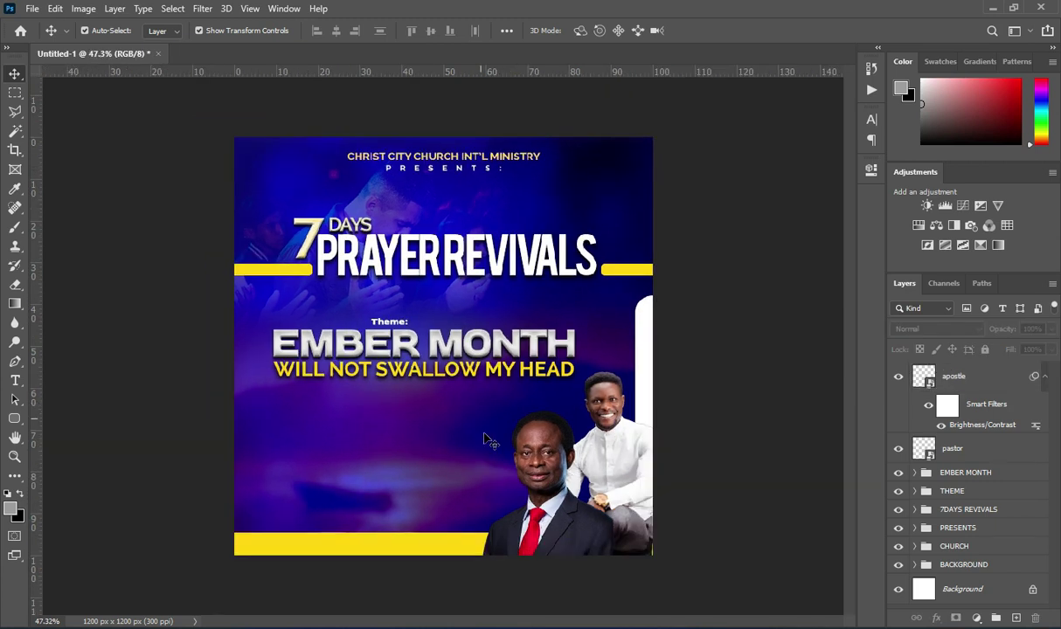
{"action": "scroll", "coordinate": [528, 476], "scroll_direction": "up", "scroll_amount": 1}
{"action": "left_click_drag", "start_coordinate": [514, 447], "coordinate": [540, 461]}
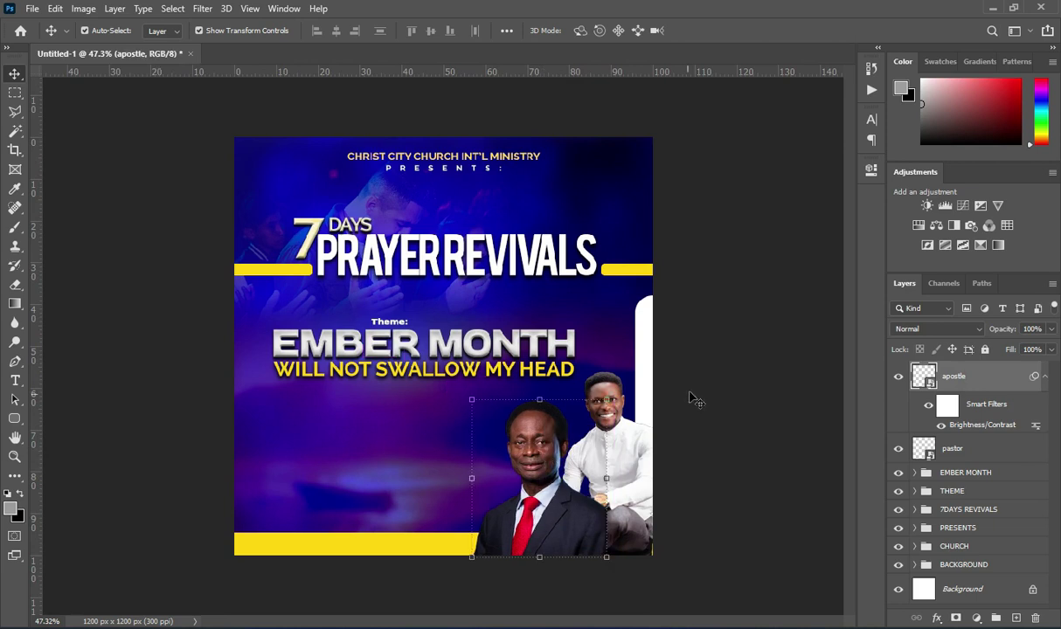
{"action": "scroll", "coordinate": [439, 428], "scroll_direction": "up", "scroll_amount": 3}
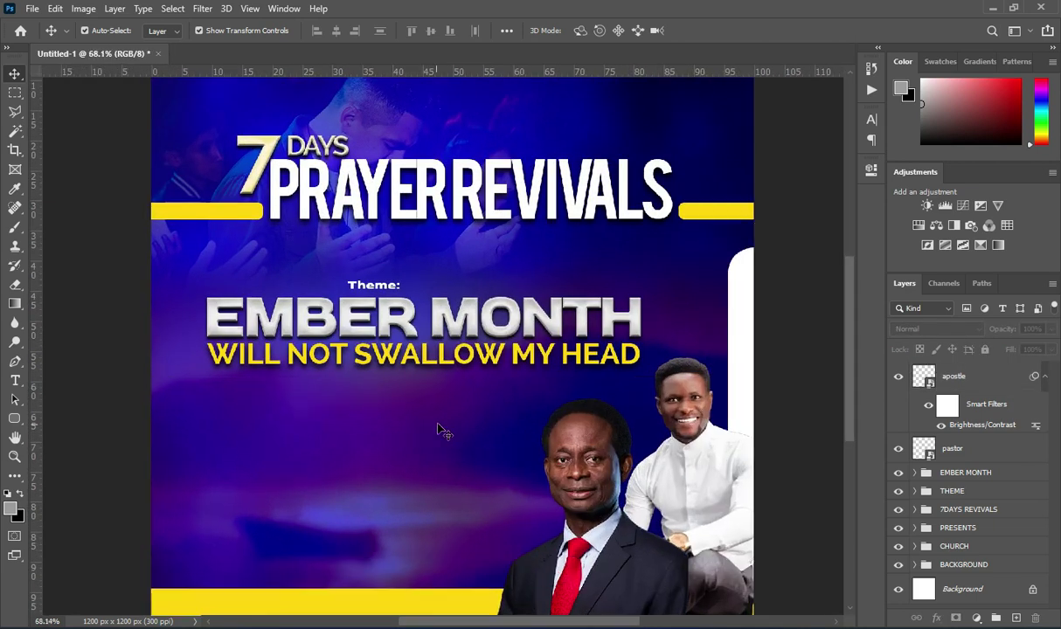
{"action": "scroll", "coordinate": [439, 428], "scroll_direction": "down", "scroll_amount": 1}
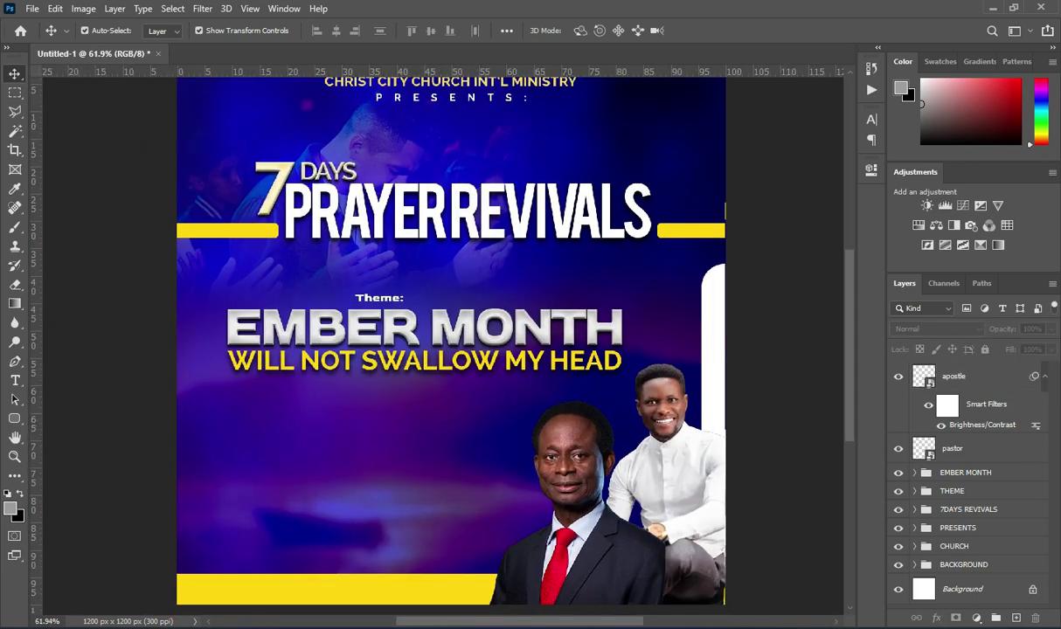
Switch to the Notepad notes, enter HOST as the heading above the pastor's name, and return to the flyer in Photoshop.
{"action": "left_click", "coordinate": [724, 626]}
{"action": "double_click", "coordinate": [118, 321]}
{"action": "type", "text": "HOST"}
{"action": "left_click_drag", "start_coordinate": [108, 320], "coordinate": [80, 319]}
{"action": "left_click", "coordinate": [782, 87]}
Add the text HOST in Raleway Bold on the empty area below the theme title.
{"action": "key", "text": "t"}
{"action": "left_click", "coordinate": [303, 440]}
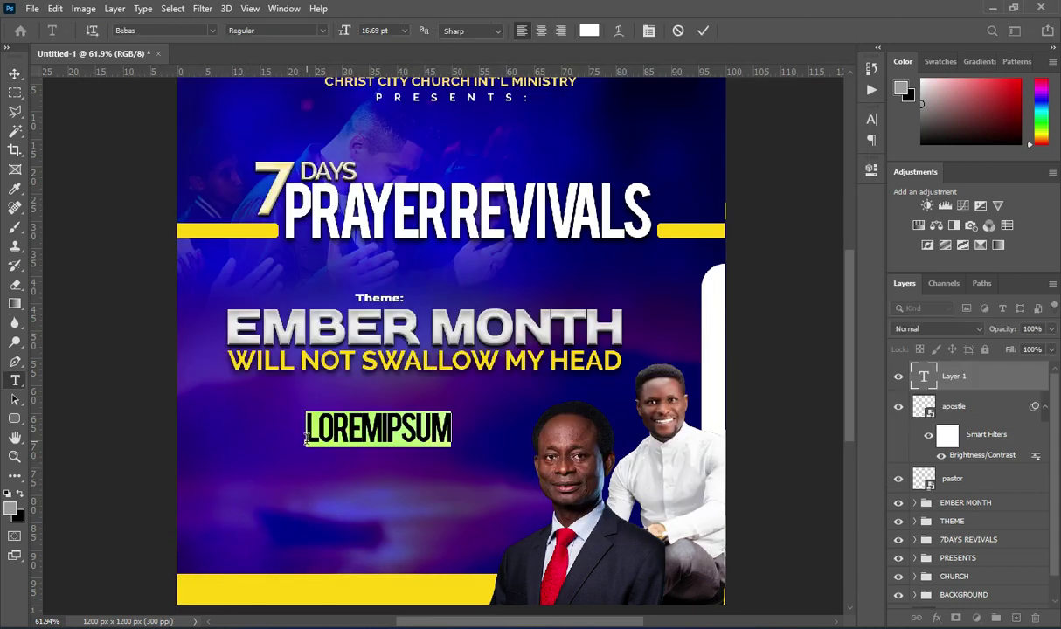
{"action": "left_click", "coordinate": [213, 35]}
{"action": "left_click", "coordinate": [170, 74]}
{"action": "left_click", "coordinate": [306, 30]}
{"action": "left_click", "coordinate": [255, 161]}
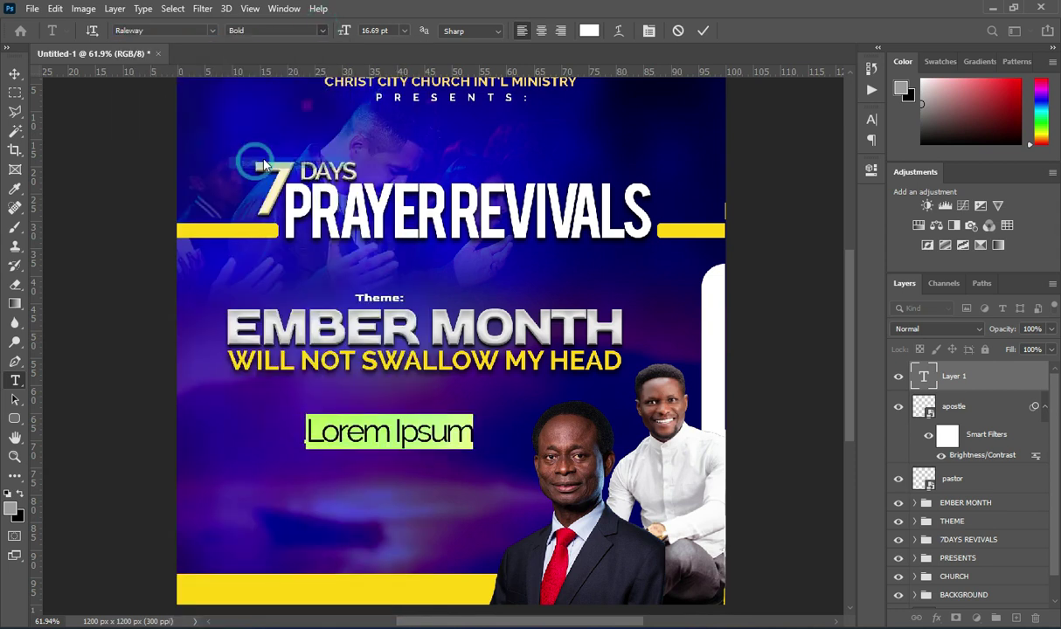
{"action": "type", "text": "HOST"}
{"action": "left_click", "coordinate": [704, 31]}
Set the HOST text's tracking to 0 and colour it yellow (#ffd306), sampled from the bottom bar.
{"action": "left_click", "coordinate": [871, 119]}
{"action": "left_click", "coordinate": [825, 173]}
{"action": "type", "text": "0"}
{"action": "key", "text": "Return"}
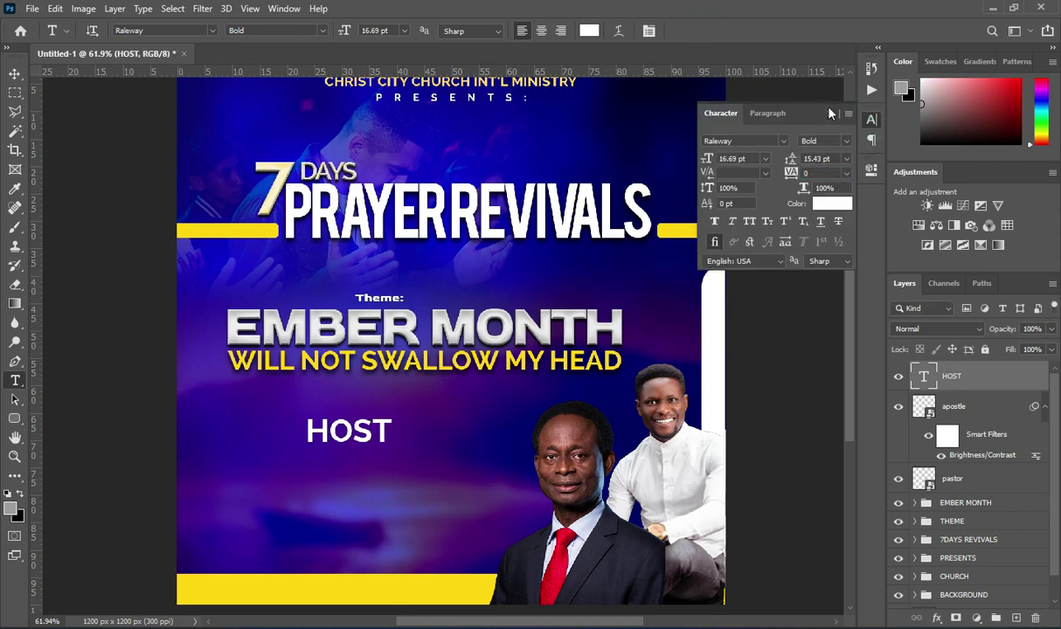
{"action": "left_click", "coordinate": [829, 113]}
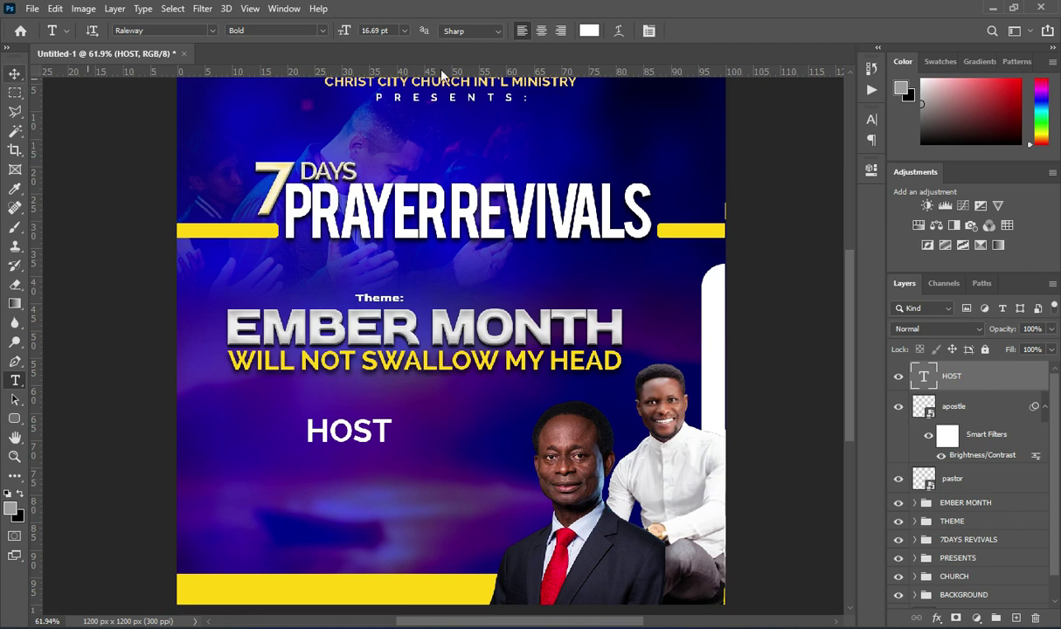
{"action": "left_click", "coordinate": [589, 30]}
{"action": "left_click", "coordinate": [425, 594]}
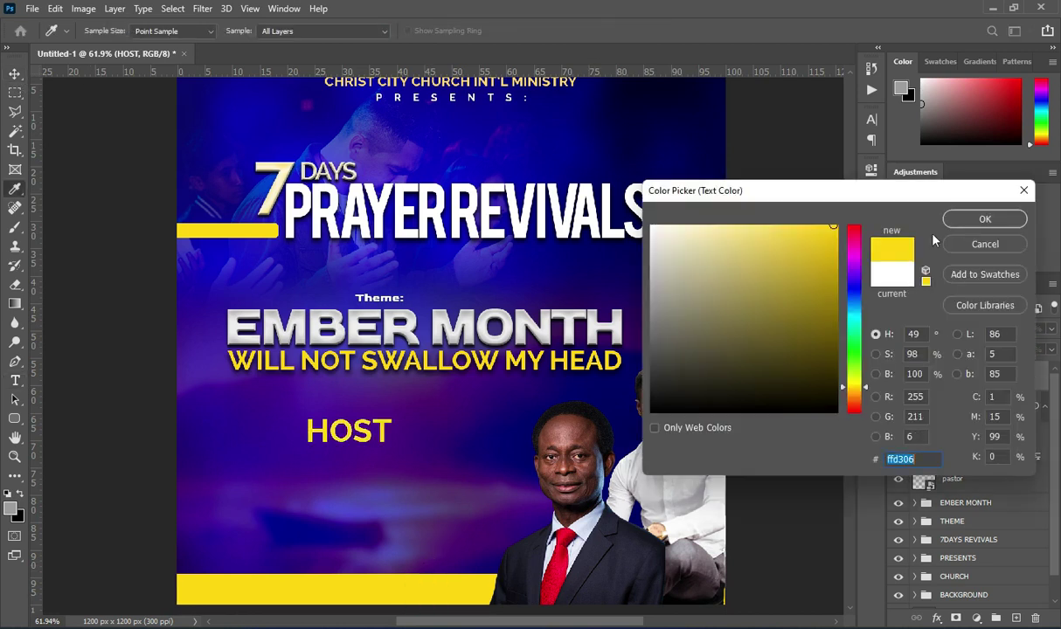
{"action": "left_click", "coordinate": [984, 218]}
Scale the HOST text down to a small label and place it beside the pastor's head.
{"action": "key", "text": "v"}
{"action": "scroll", "coordinate": [478, 377], "scroll_direction": "up", "scroll_amount": 3}
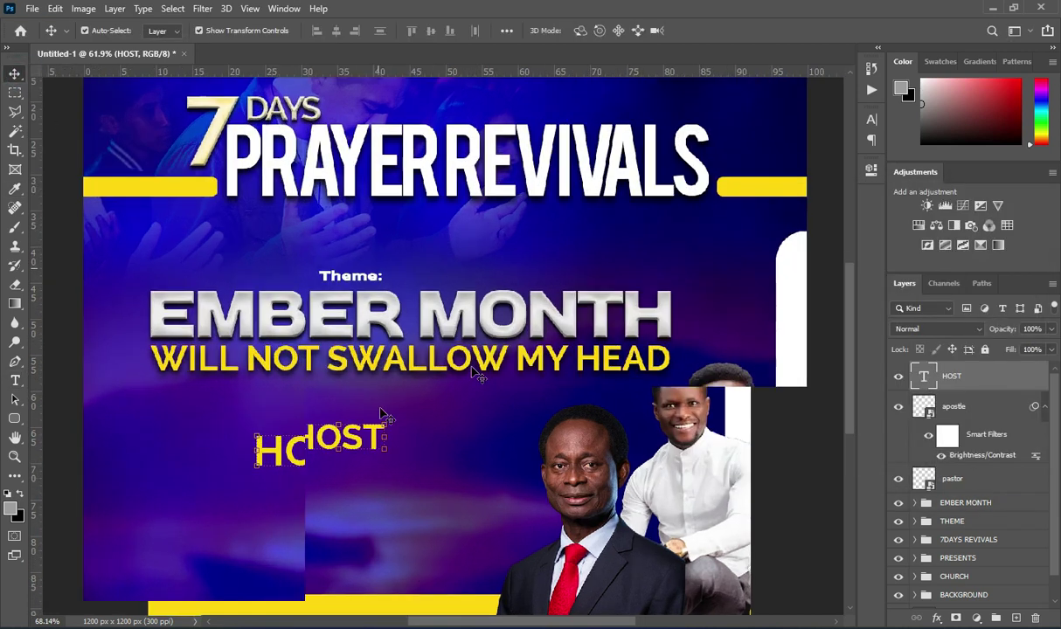
{"action": "key", "text": "ctrl+t"}
{"action": "left_click_drag", "start_coordinate": [362, 459], "coordinate": [685, 400]}
{"action": "left_click", "coordinate": [739, 30]}
{"action": "key", "text": "ctrl+minus"}
{"action": "scroll", "coordinate": [621, 323], "scroll_direction": "down", "scroll_amount": 1}
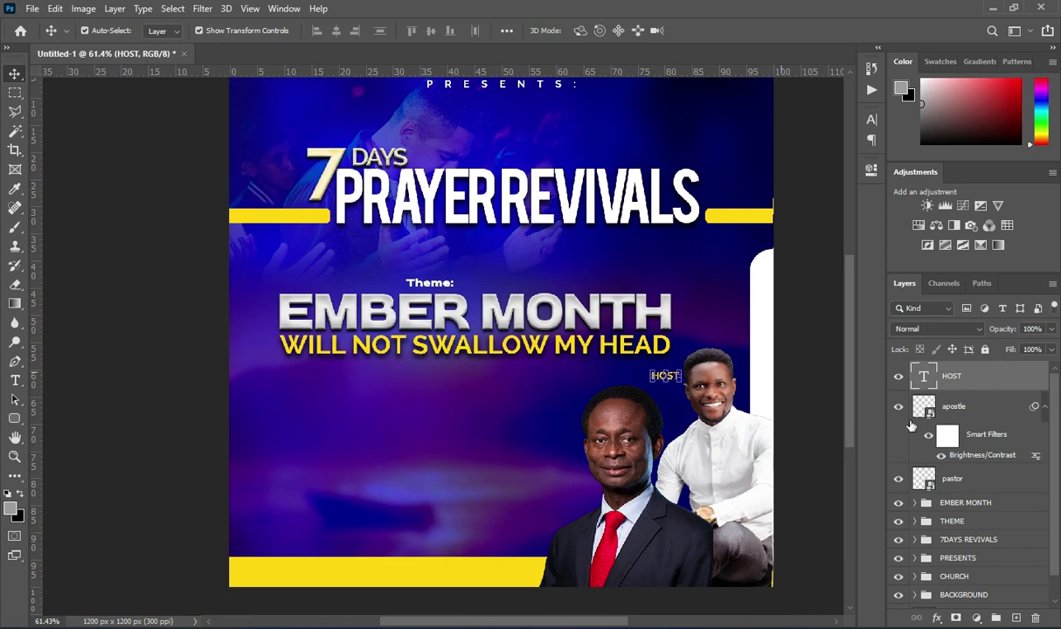
Collapse the apostle layer's smart filters and nudge the EMBER MONTH and THEME groups slightly upward together.
{"action": "left_click", "coordinate": [1039, 406]}
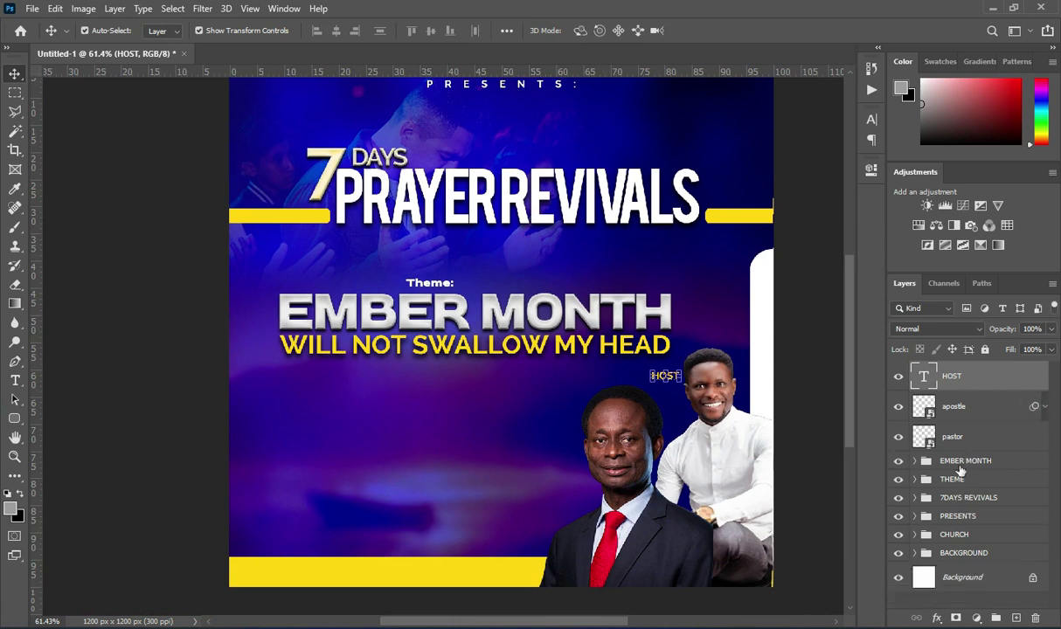
{"action": "left_click", "coordinate": [957, 460]}
{"action": "left_click", "coordinate": [956, 480], "text": "shift"}
{"action": "key", "text": "Up"}
{"action": "key", "text": "Up"}
{"action": "key", "text": "Up"}
{"action": "key", "text": "Up"}
{"action": "key", "text": "Up"}
{"action": "key", "text": "Up"}
{"action": "key", "text": "Up"}
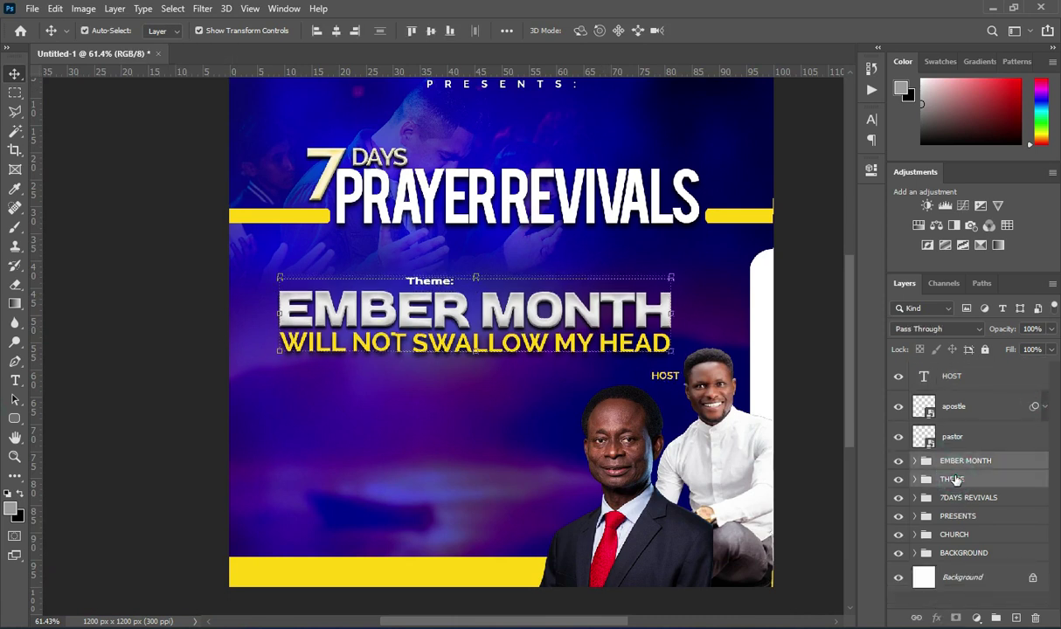
{"action": "key", "text": "Up"}
{"action": "key", "text": "Up"}
{"action": "key", "text": "Up"}
{"action": "key", "text": "Up"}
{"action": "key", "text": "Up"}
{"action": "key", "text": "Up"}
{"action": "key", "text": "Up"}
{"action": "key", "text": "Up"}
{"action": "key", "text": "Up"}
{"action": "key", "text": "Up"}
{"action": "key", "text": "Up"}
{"action": "key", "text": "Up"}
{"action": "key", "text": "Up"}
{"action": "key", "text": "Up"}
{"action": "key", "text": "Up"}
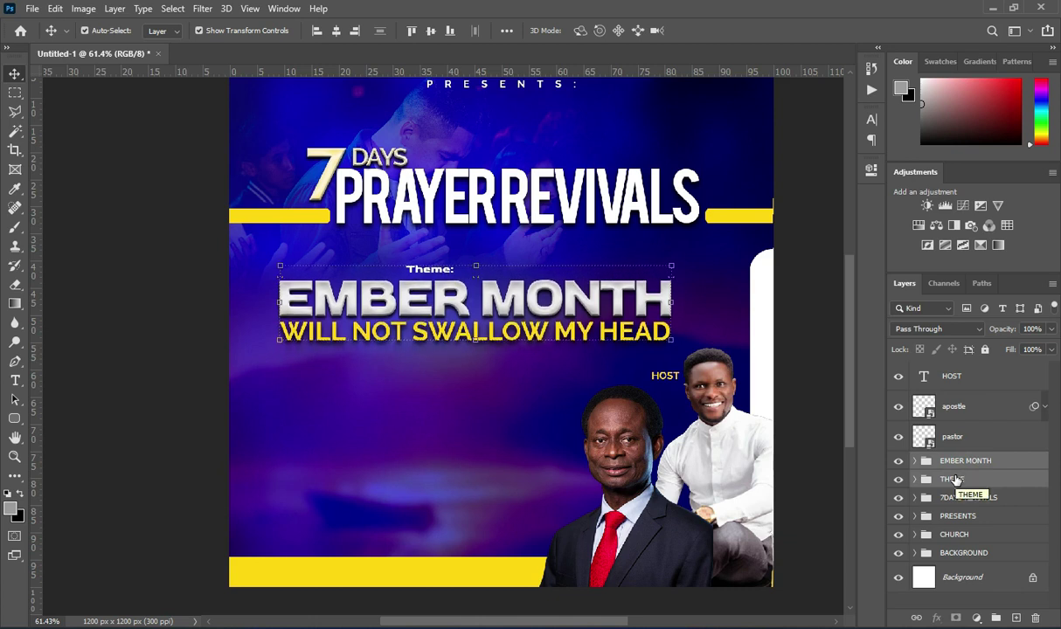
Nudge the HOST label up slightly and scale the pastor photo up to 14.62%.
{"action": "left_click", "coordinate": [668, 378]}
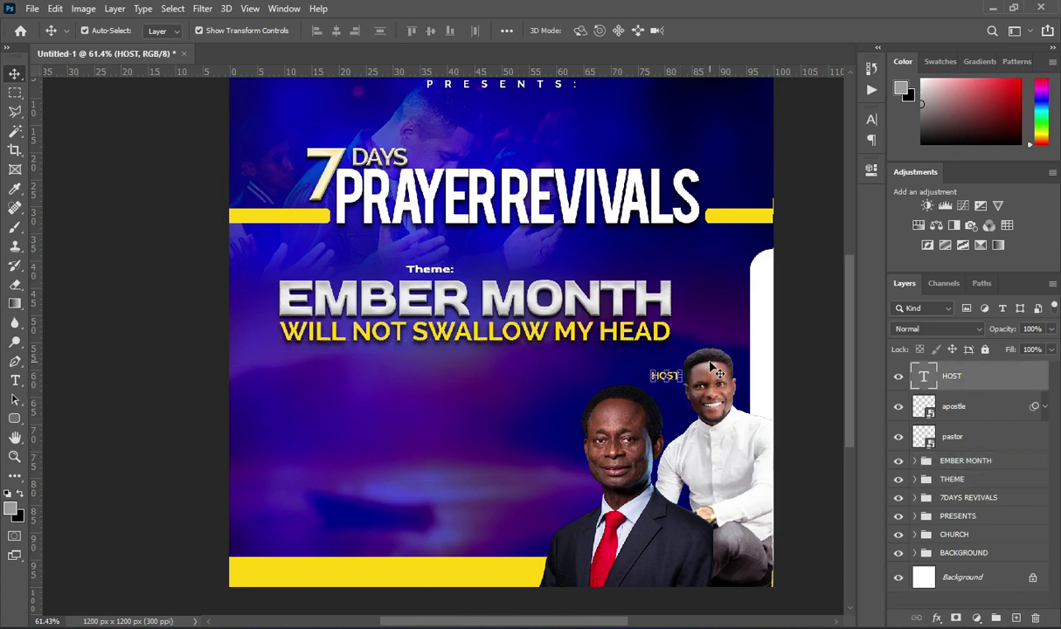
{"action": "left_click", "coordinate": [715, 358]}
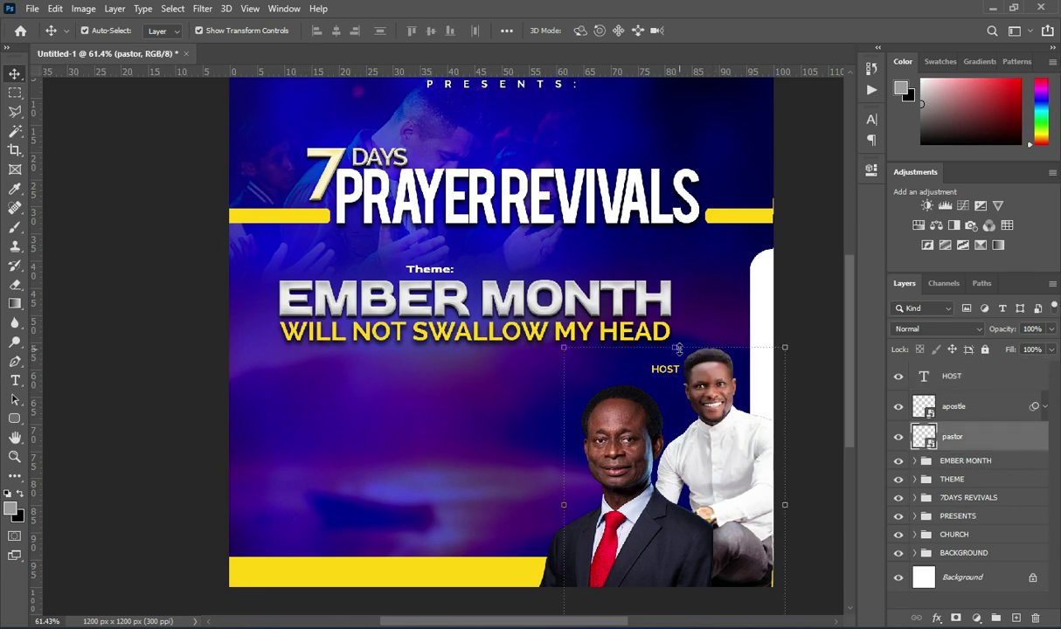
{"action": "key", "text": "ctrl+t"}
{"action": "left_click_drag", "start_coordinate": [691, 277], "coordinate": [687, 248]}
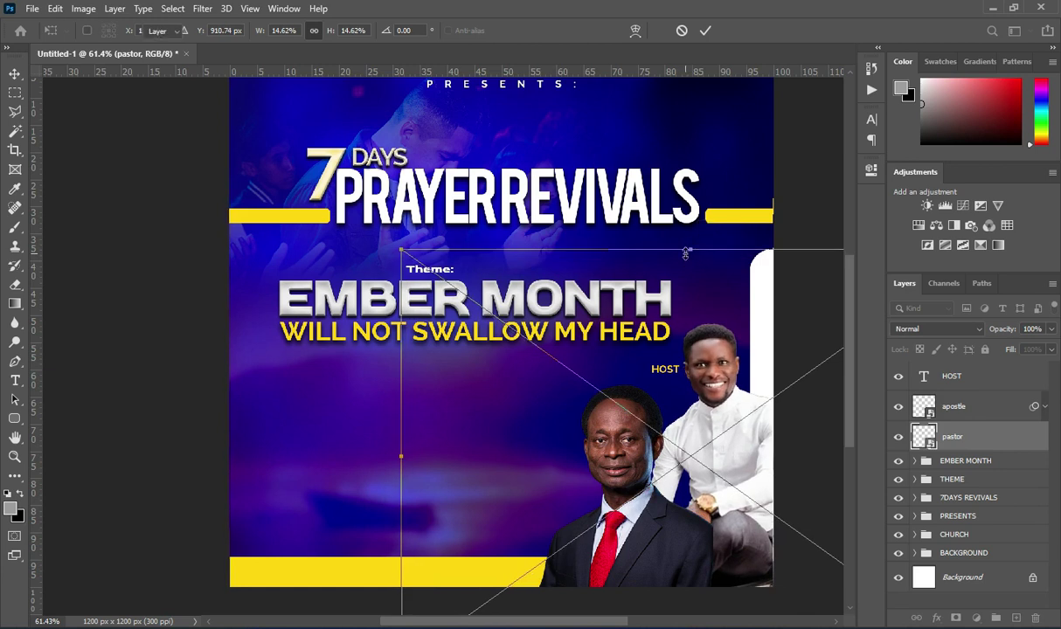
{"action": "key", "text": "Return"}
{"action": "left_click", "coordinate": [665, 372]}
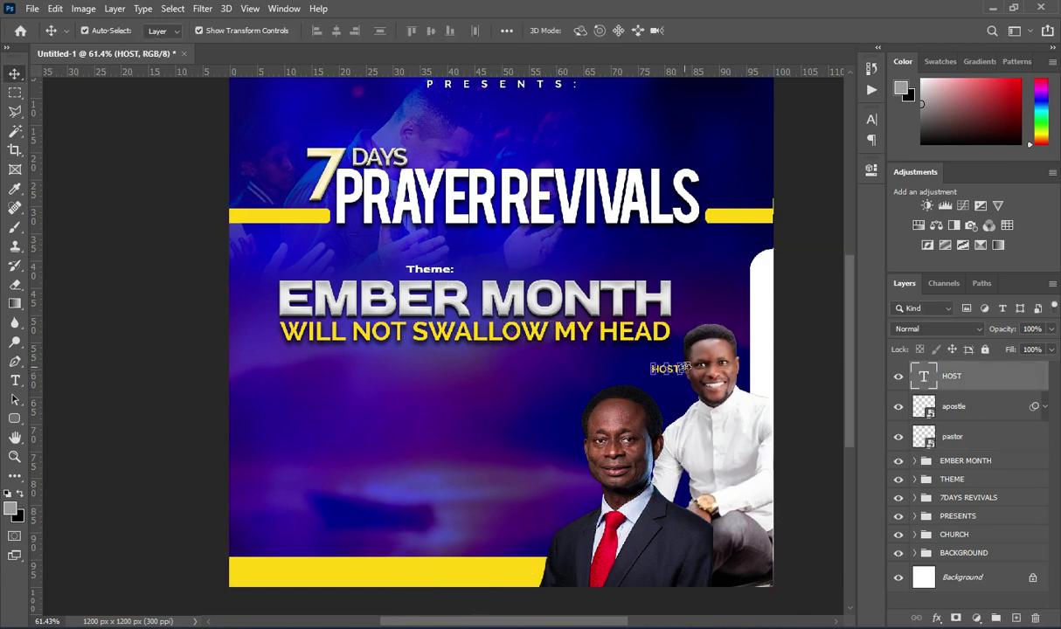
{"action": "left_click", "coordinate": [787, 348]}
Duplicate the HOST text layer and place the copy directly beneath the original label.
{"action": "scroll", "coordinate": [512, 402], "scroll_direction": "down", "scroll_amount": 1}
{"action": "scroll", "coordinate": [583, 399], "scroll_direction": "up", "scroll_amount": 1}
{"action": "scroll", "coordinate": [588, 398], "scroll_direction": "up", "scroll_amount": 5}
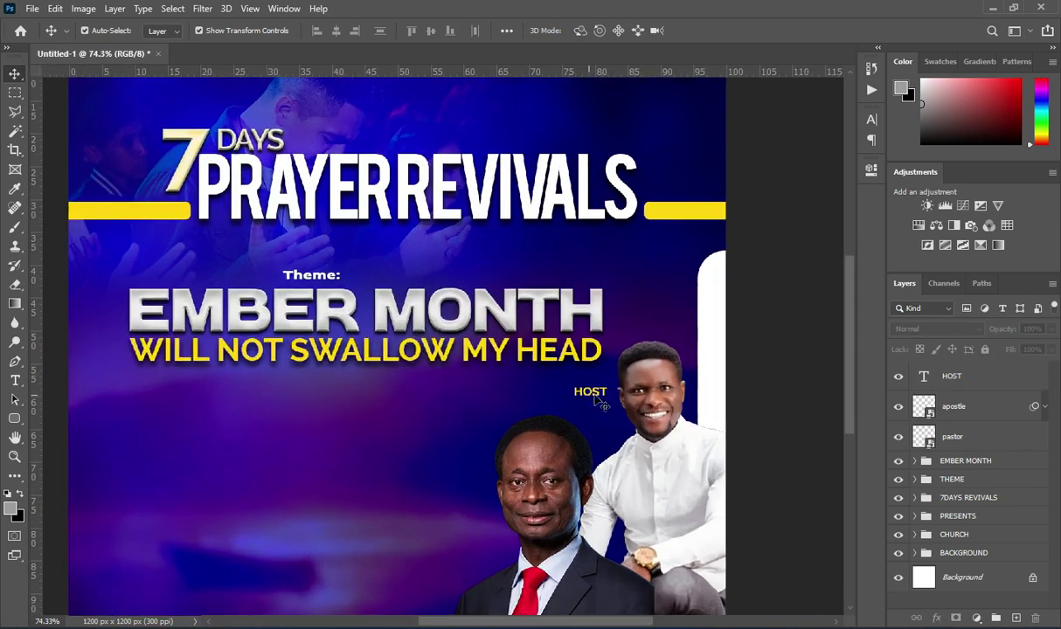
{"action": "left_click", "coordinate": [587, 390]}
{"action": "left_click_drag", "start_coordinate": [1011, 383], "coordinate": [1015, 618]}
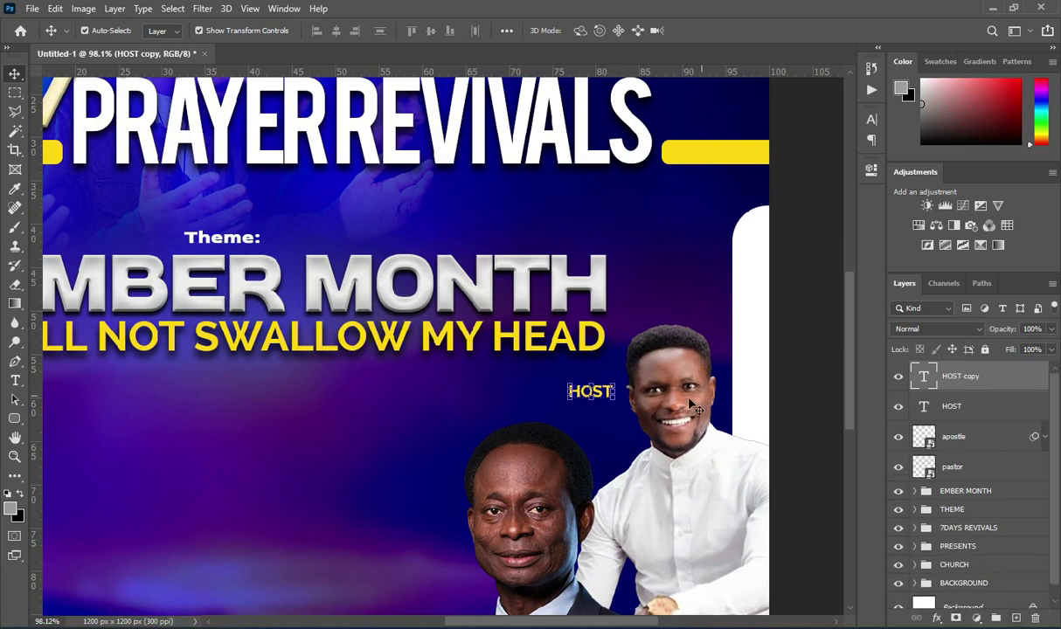
{"action": "left_click_drag", "start_coordinate": [600, 395], "coordinate": [601, 411]}
Select the duplicated HOST text for editing and change its colour to white.
{"action": "double_click", "coordinate": [601, 407]}
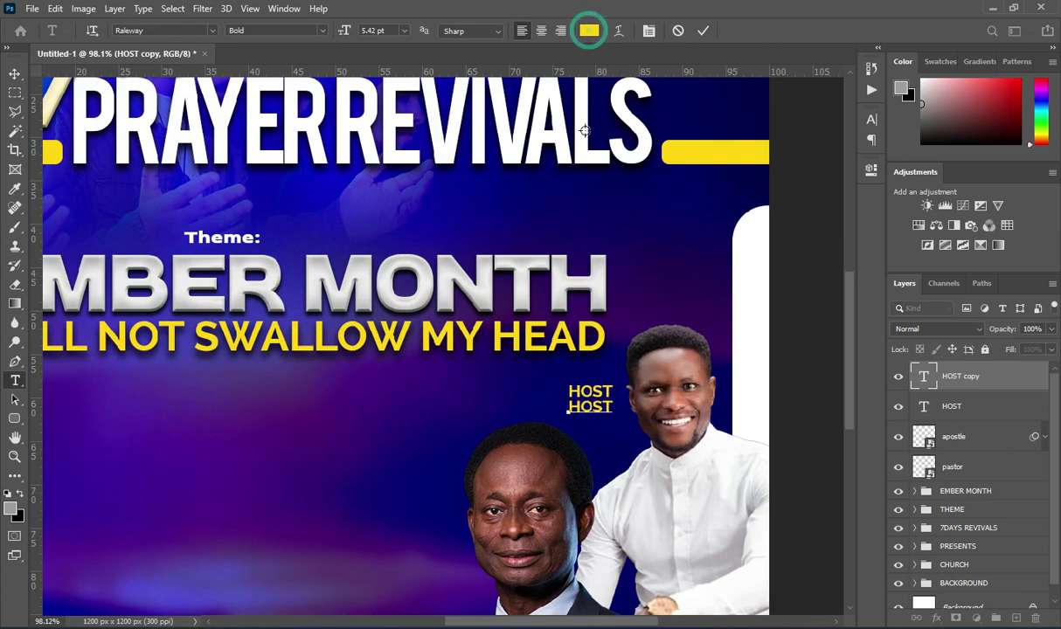
{"action": "left_click", "coordinate": [589, 30]}
{"action": "left_click", "coordinate": [656, 234]}
{"action": "left_click", "coordinate": [984, 218]}
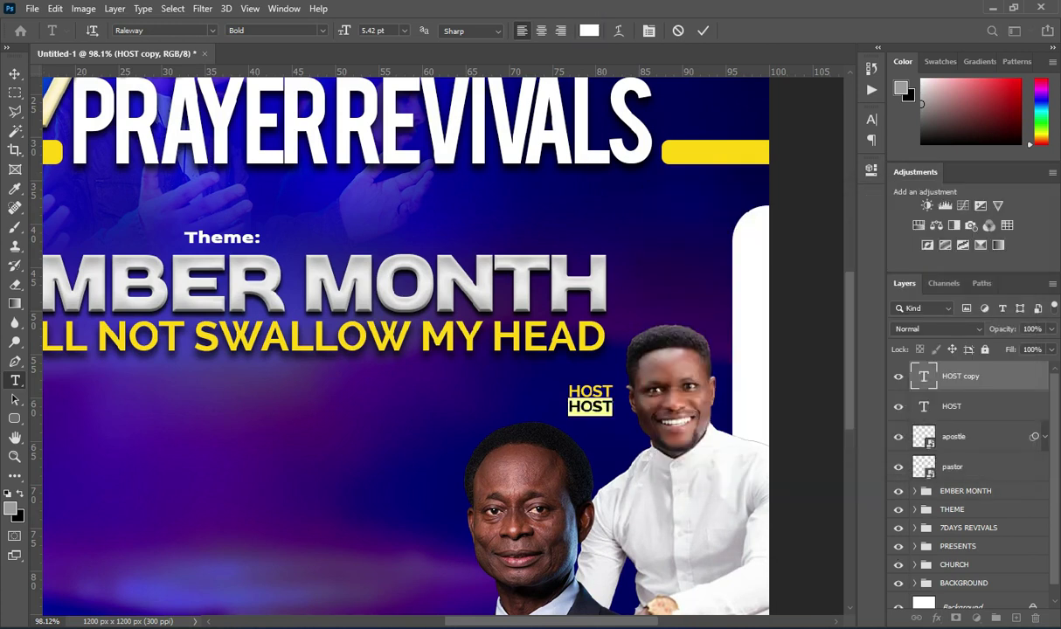
Replace the duplicate's text with the pastor's name copied from the Notepad notes, breaking the line after PASTOR.
{"action": "key", "text": "alt+Tab"}
{"action": "left_click_drag", "start_coordinate": [122, 333], "coordinate": [77, 333]}
{"action": "left_click_drag", "start_coordinate": [201, 333], "coordinate": [86, 333]}
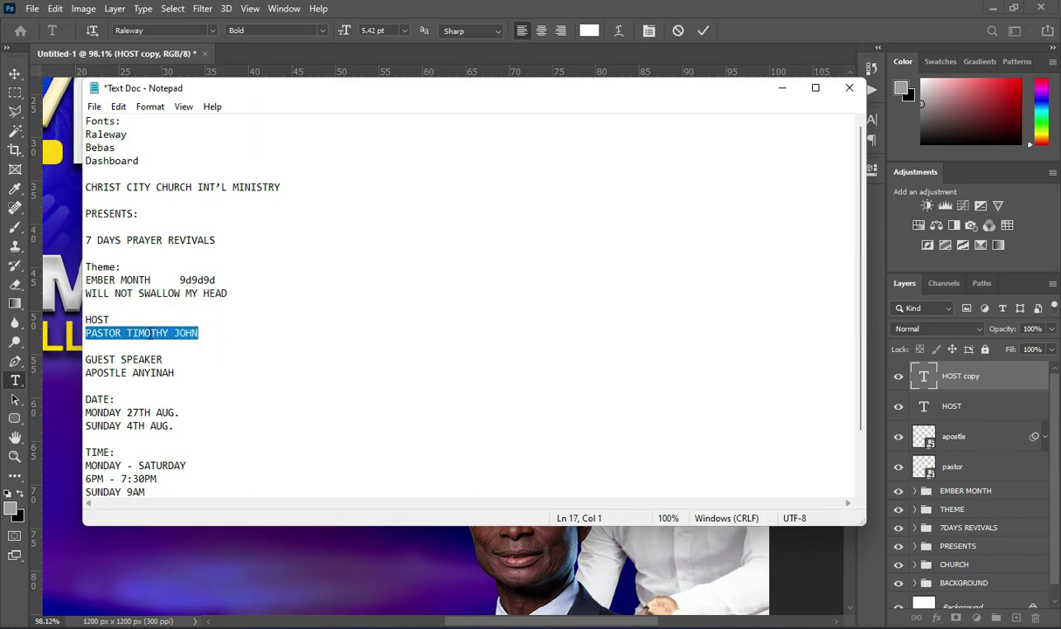
{"action": "key", "text": "ctrl+c"}
{"action": "key", "text": "alt+Tab"}
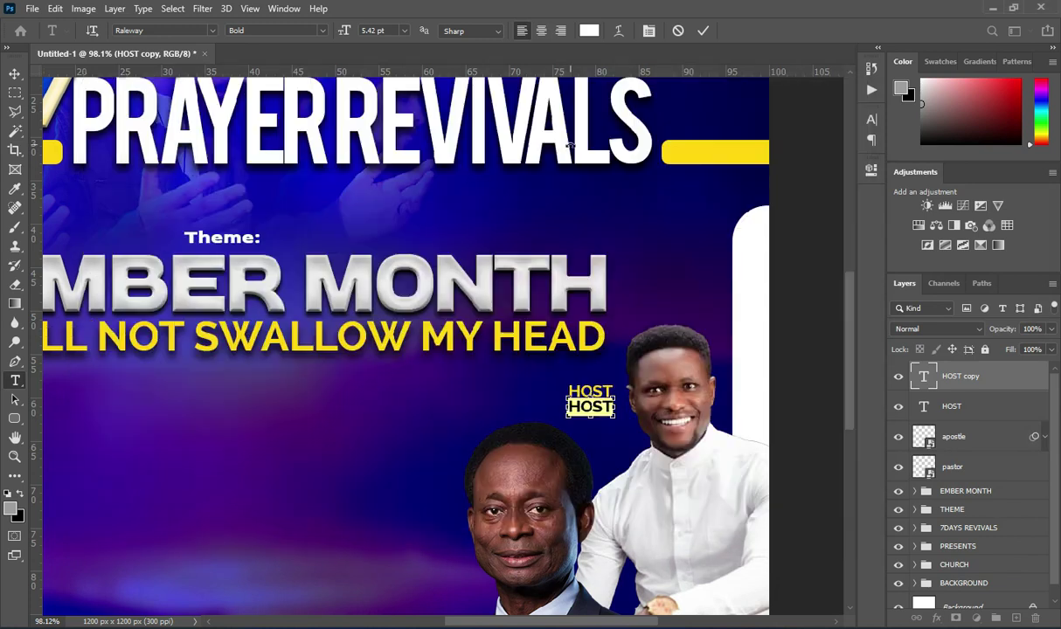
{"action": "key", "text": "ctrl+v"}
{"action": "left_click", "coordinate": [638, 404]}
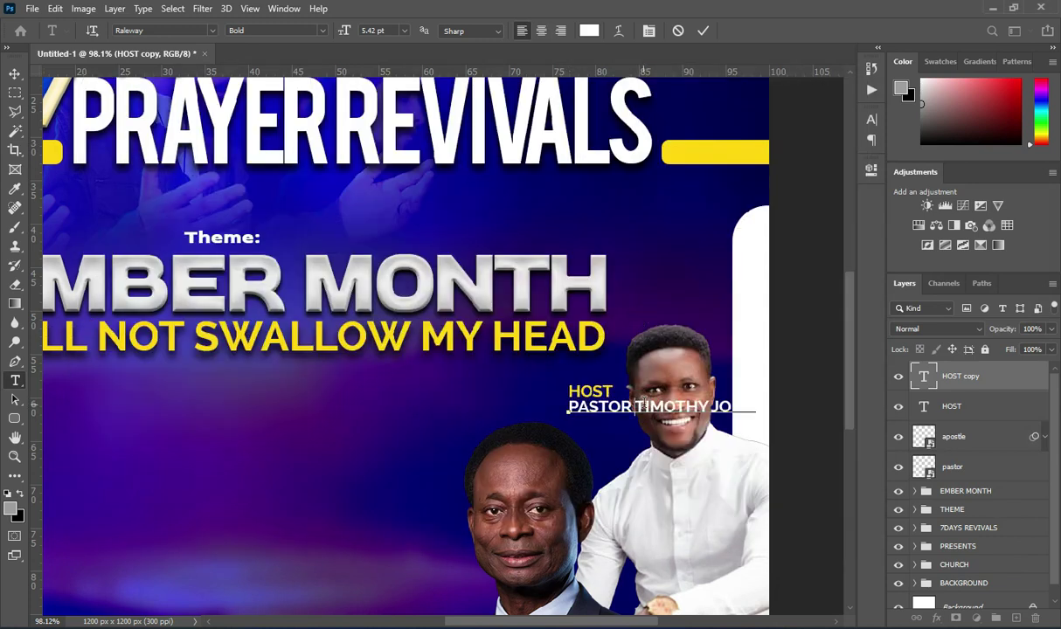
{"action": "key", "text": "Return"}
{"action": "key", "text": "ctrl+Return"}
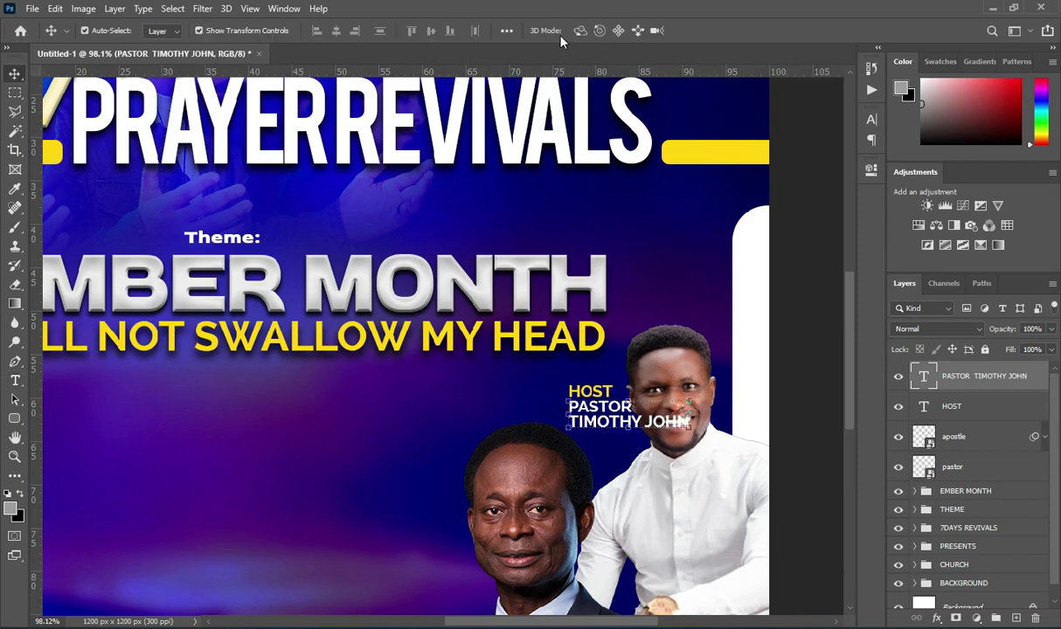
Right-align the pastor's name, scale it to 94.78%, and line it up under the right end of HOST.
{"action": "left_click", "coordinate": [562, 34]}
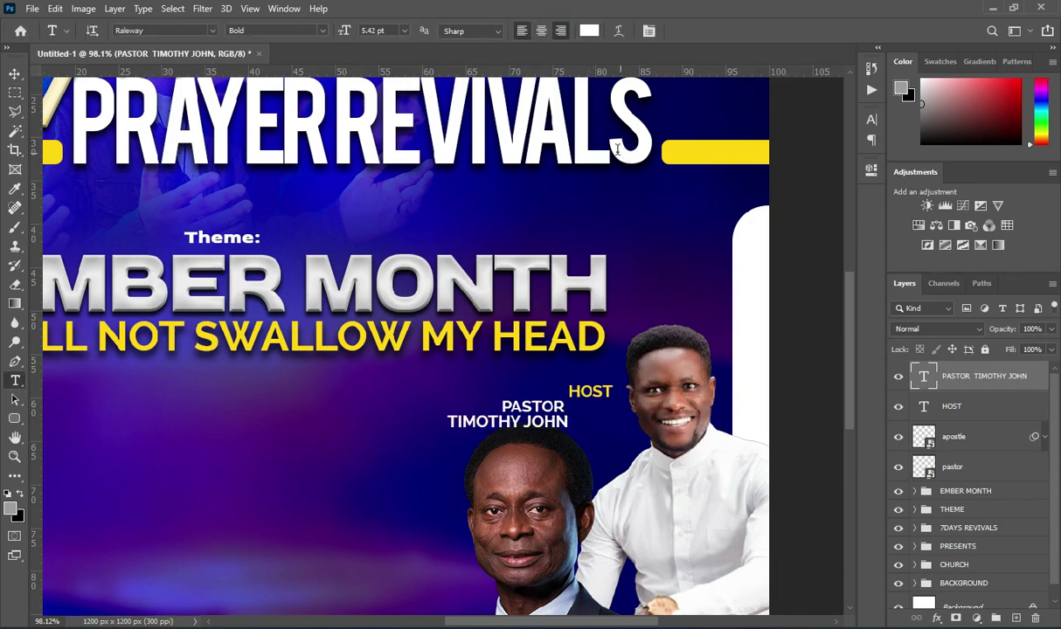
{"action": "left_click", "coordinate": [11, 75]}
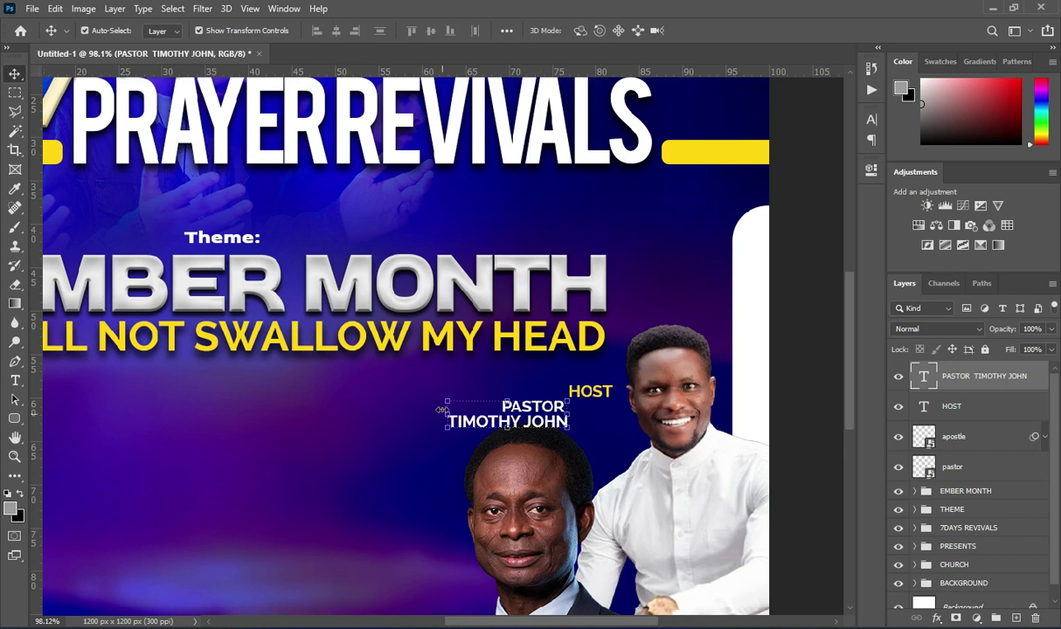
{"action": "left_click_drag", "start_coordinate": [446, 413], "coordinate": [592, 405]}
{"action": "left_click", "coordinate": [730, 30]}
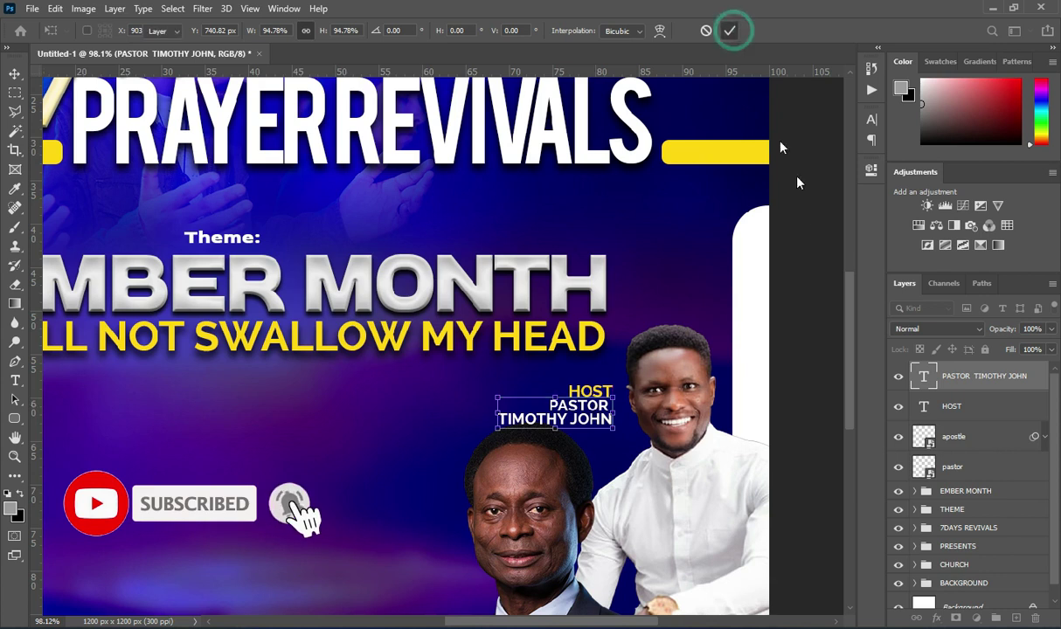
{"action": "left_click", "coordinate": [822, 231]}
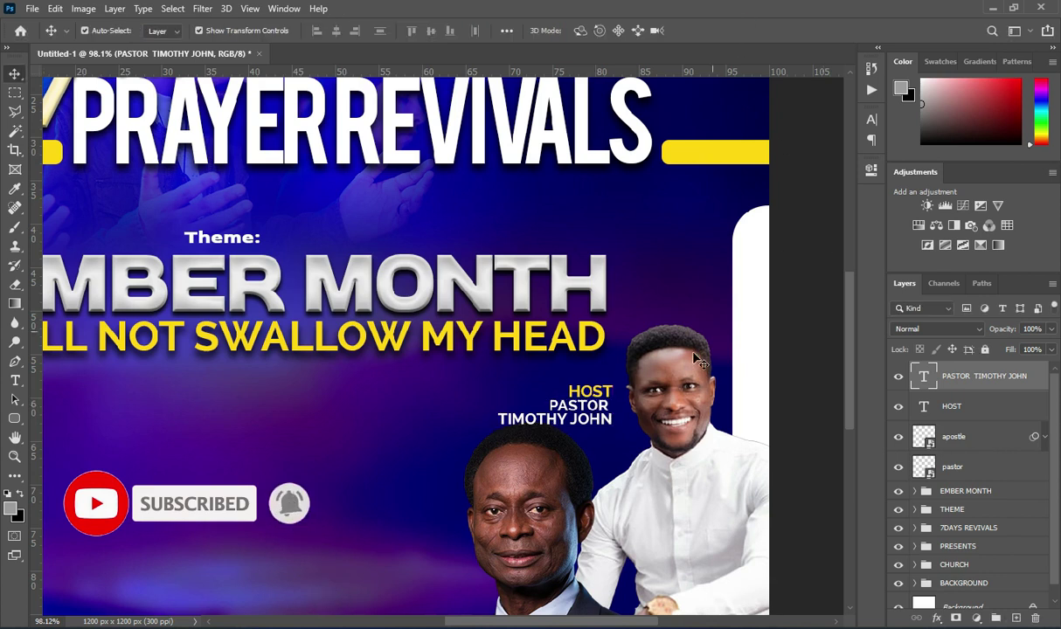
Remove the trailing space after PASTOR in the host's name text so both lines right-align evenly.
{"action": "double_click", "coordinate": [609, 417]}
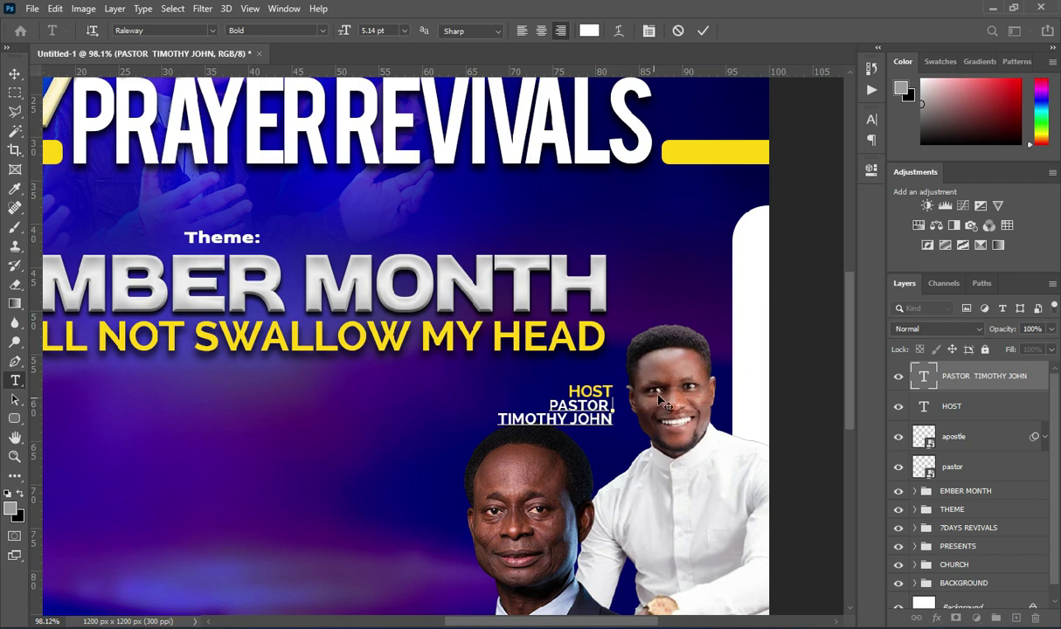
{"action": "left_click", "coordinate": [703, 31]}
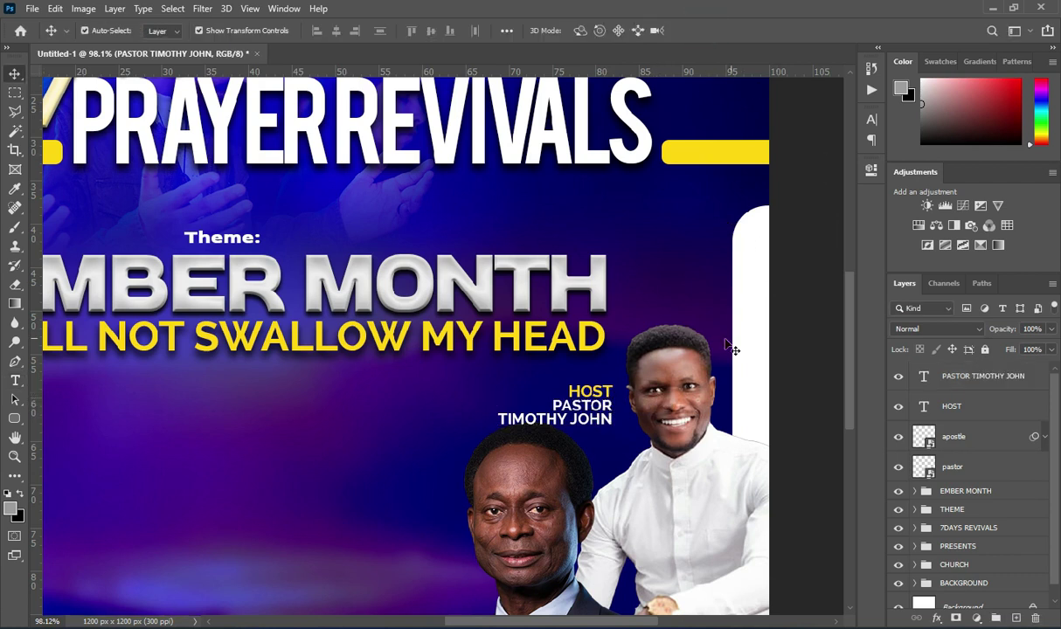
{"action": "scroll", "coordinate": [647, 323], "scroll_direction": "down", "scroll_amount": 2}
{"action": "scroll", "coordinate": [611, 336], "scroll_direction": "down", "scroll_amount": 3}
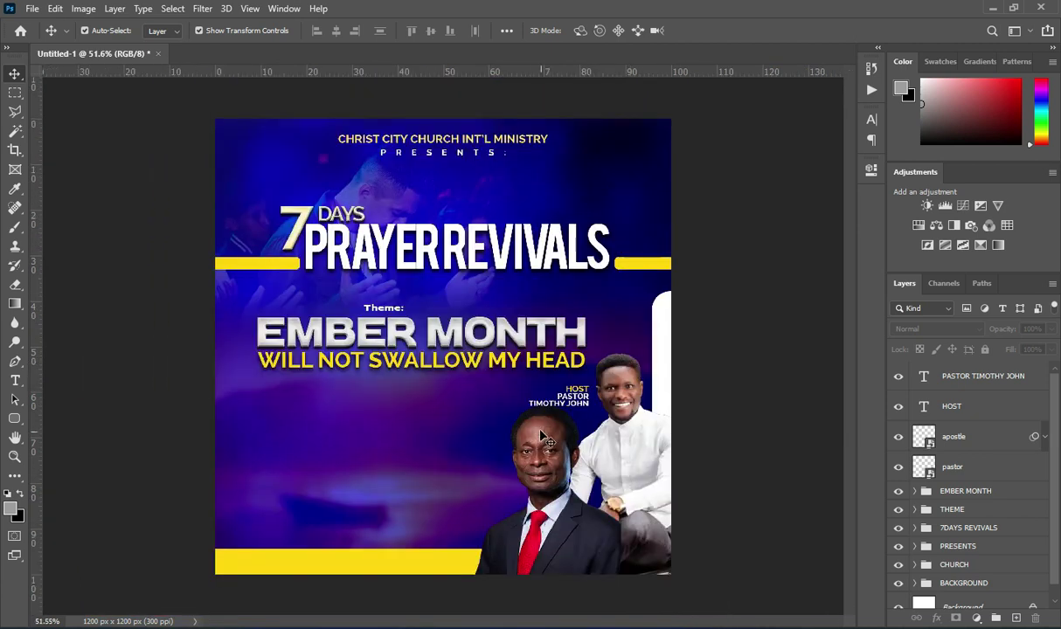
Scale the host pastor's name to 68.56%, align its right edge with HOST, and nudge it up closer to that label.
{"action": "scroll", "coordinate": [551, 411], "scroll_direction": "up", "scroll_amount": 4}
{"action": "scroll", "coordinate": [577, 412], "scroll_direction": "up", "scroll_amount": 1}
{"action": "left_click", "coordinate": [573, 391]}
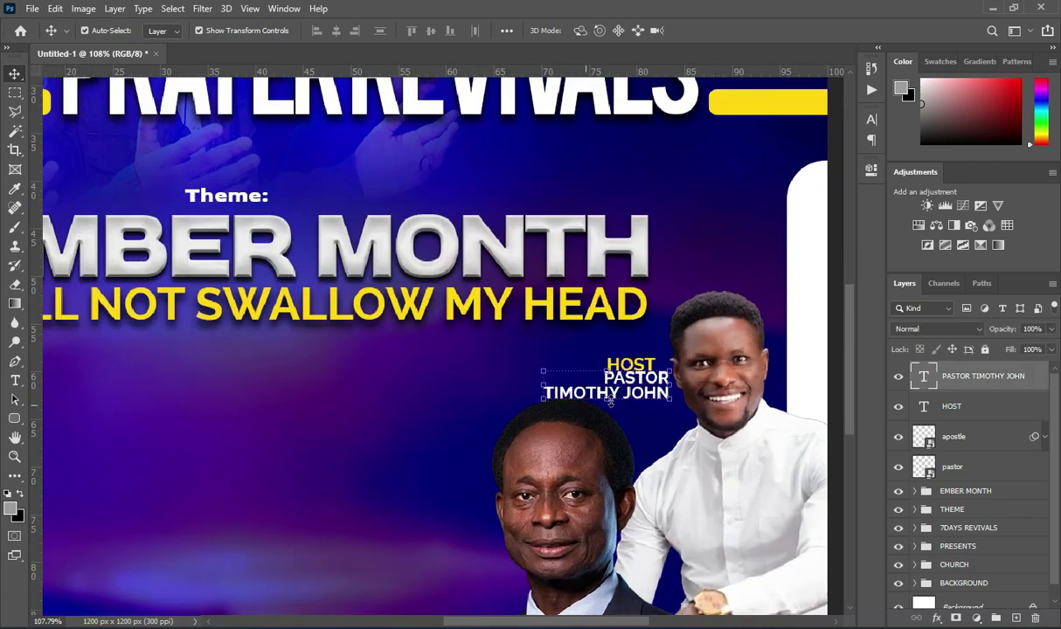
{"action": "key", "text": "ctrl+t"}
{"action": "left_click_drag", "start_coordinate": [542, 391], "coordinate": [567, 390]}
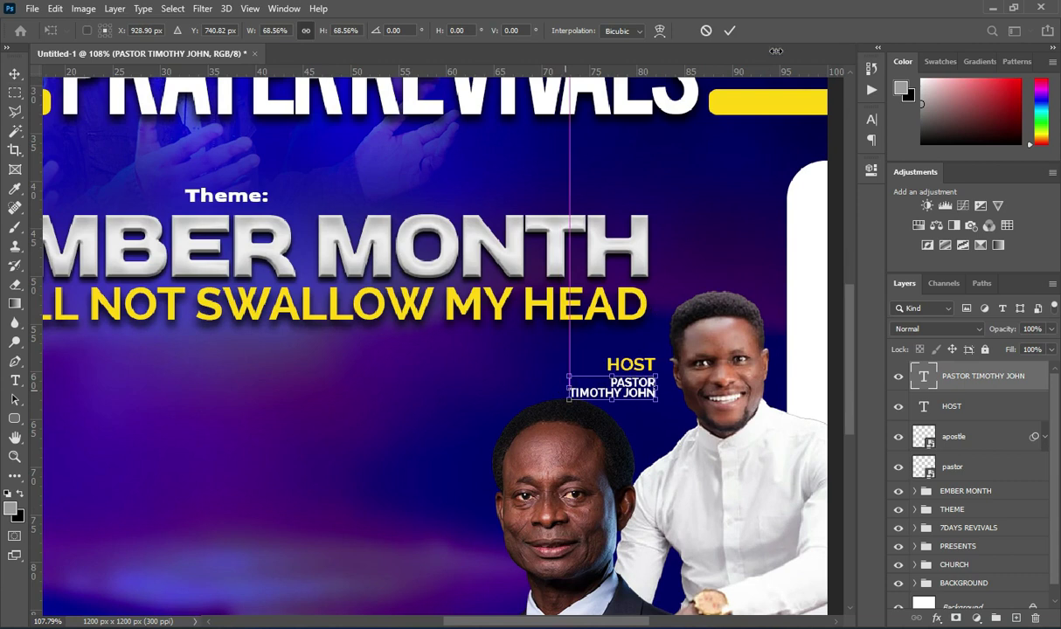
{"action": "key", "text": "Return"}
{"action": "key", "text": "Up"}
{"action": "key", "text": "Up"}
{"action": "key", "text": "Up"}
{"action": "key", "text": "Up"}
{"action": "key", "text": "Up"}
{"action": "key", "text": "Up"}
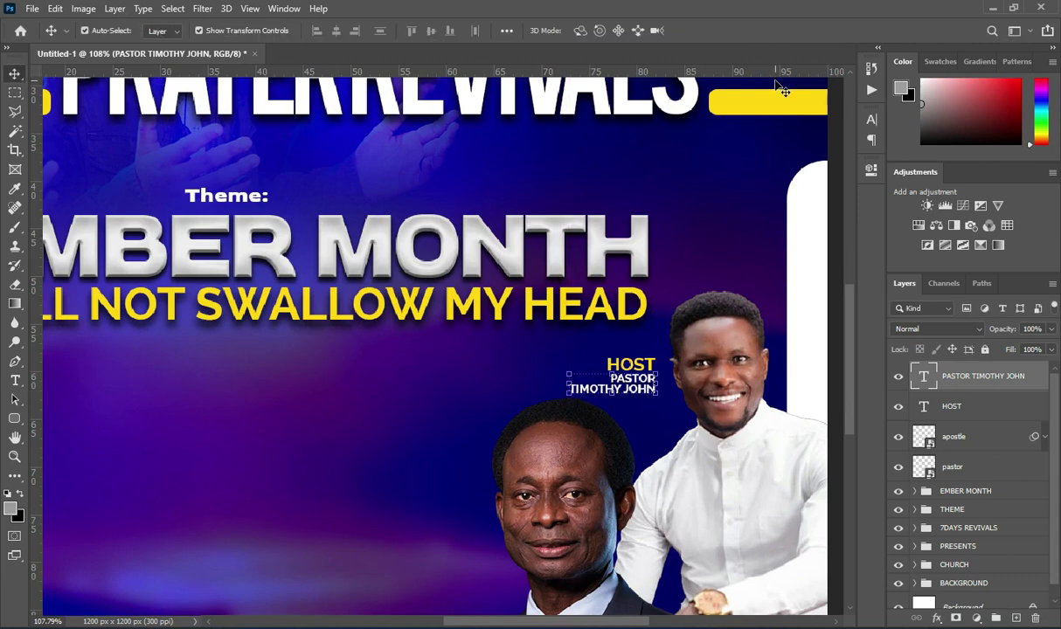
Duplicate the HOST label and pastor's name layers together and place the copies beside the apostle's shoulder.
{"action": "scroll", "coordinate": [609, 170], "scroll_direction": "down", "scroll_amount": 3}
{"action": "left_click", "coordinate": [784, 234]}
{"action": "scroll", "coordinate": [594, 353], "scroll_direction": "down", "scroll_amount": 3}
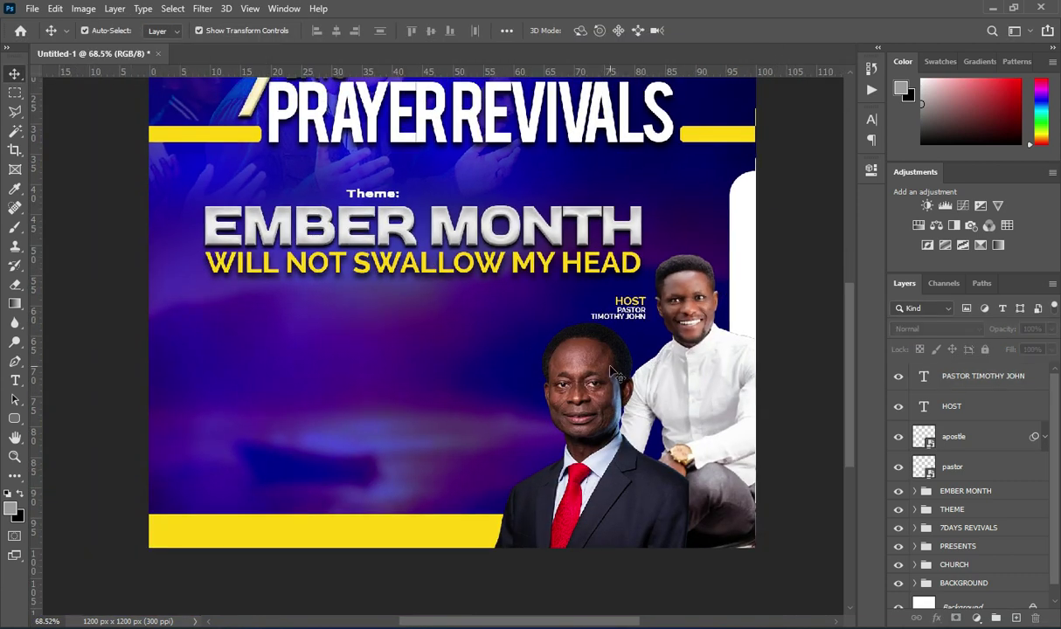
{"action": "scroll", "coordinate": [537, 429], "scroll_direction": "up", "scroll_amount": 2}
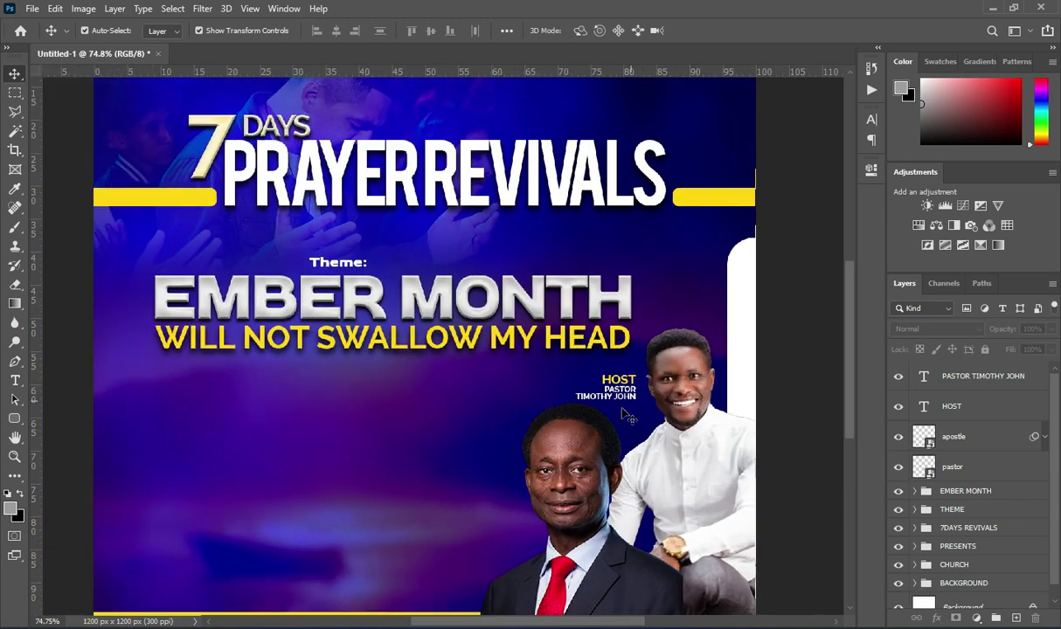
{"action": "left_click", "coordinate": [956, 468]}
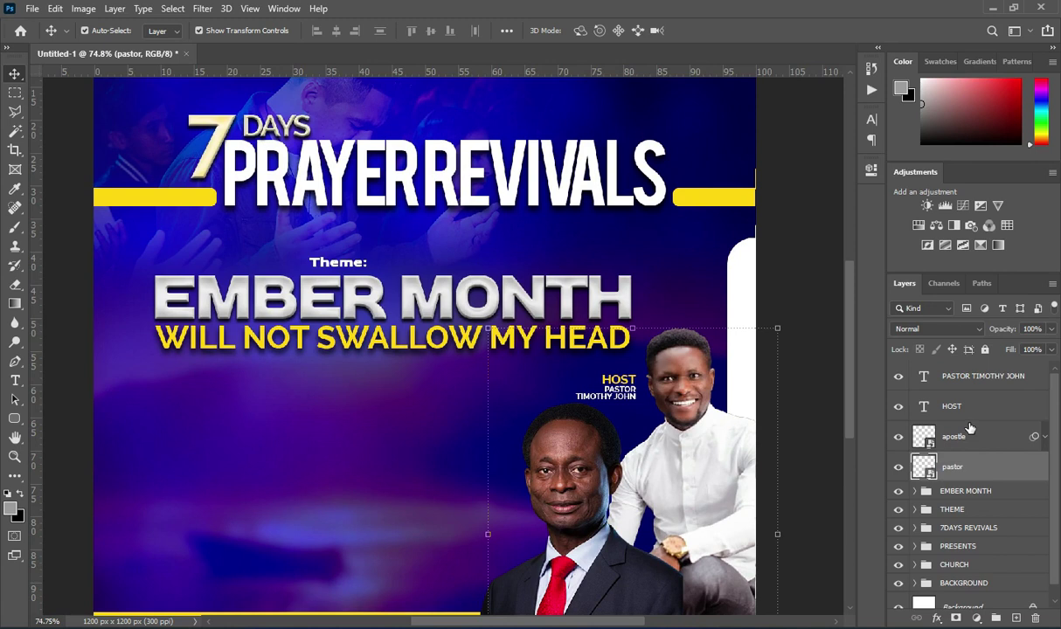
{"action": "left_click", "coordinate": [970, 408]}
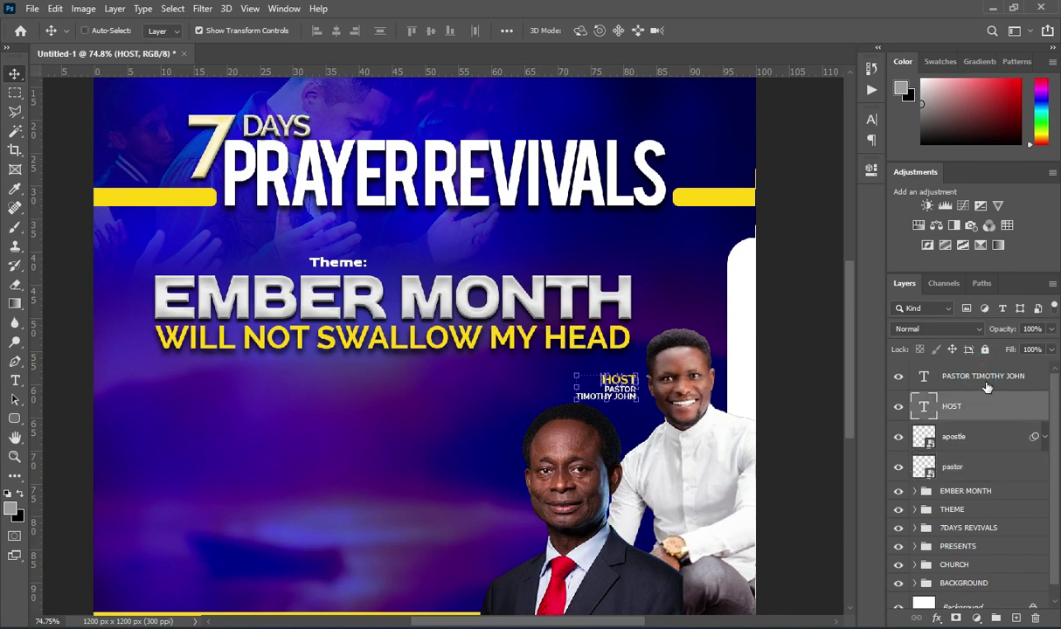
{"action": "left_click", "coordinate": [985, 381], "text": "shift"}
{"action": "left_click_drag", "start_coordinate": [985, 380], "coordinate": [1015, 617]}
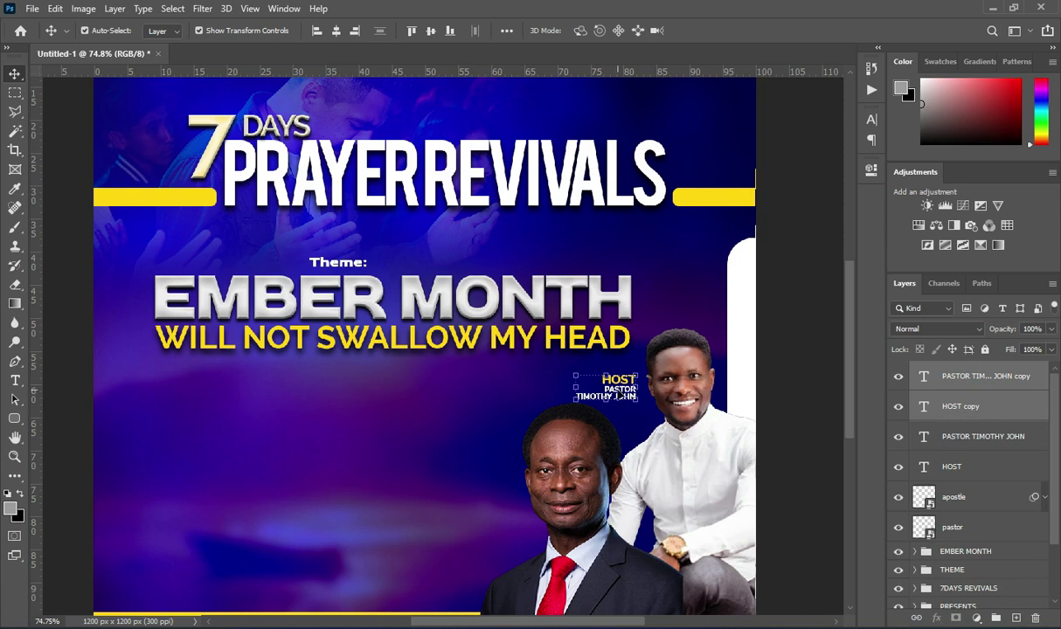
{"action": "left_click_drag", "start_coordinate": [606, 373], "coordinate": [492, 512]}
{"action": "left_click", "coordinate": [729, 31]}
{"action": "left_click_drag", "start_coordinate": [849, 361], "coordinate": [851, 401]}
{"action": "scroll", "coordinate": [542, 403], "scroll_direction": "up", "scroll_amount": 2}
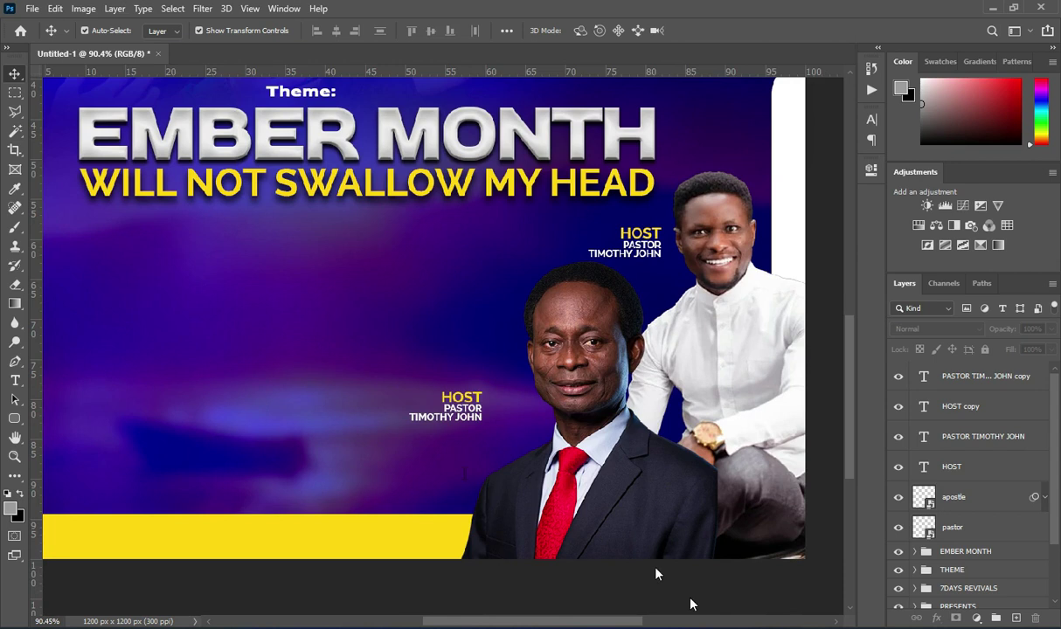
Replace the copied HOST label's text with GUEST SPEAKER copied from the Notepad notes.
{"action": "key", "text": "alt+Tab"}
{"action": "left_click", "coordinate": [168, 359]}
{"action": "key", "text": "shift+Home"}
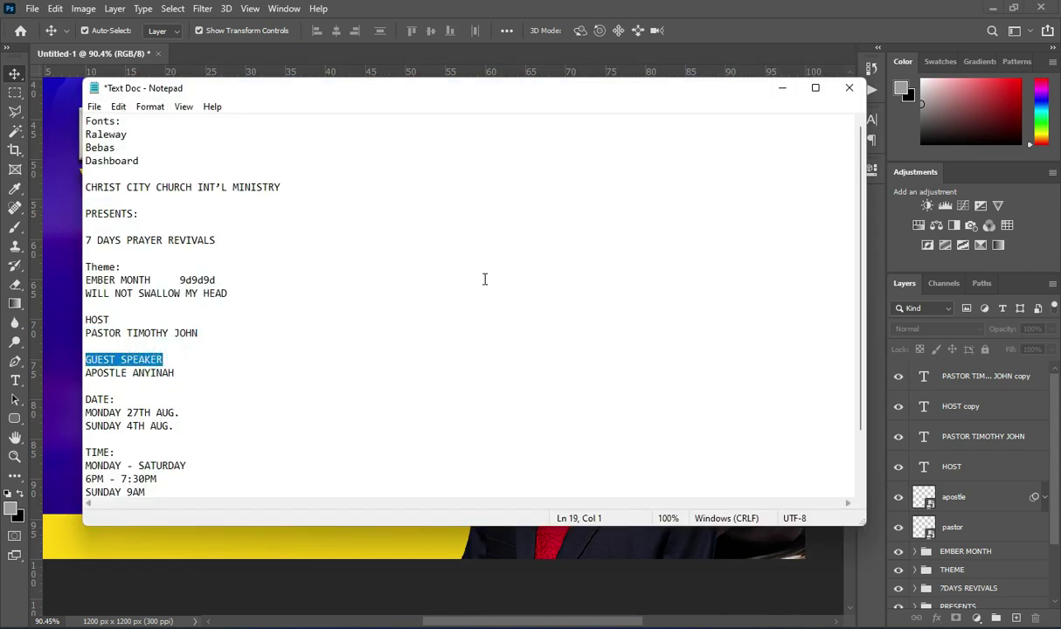
{"action": "left_click", "coordinate": [778, 89]}
{"action": "left_click", "coordinate": [463, 399]}
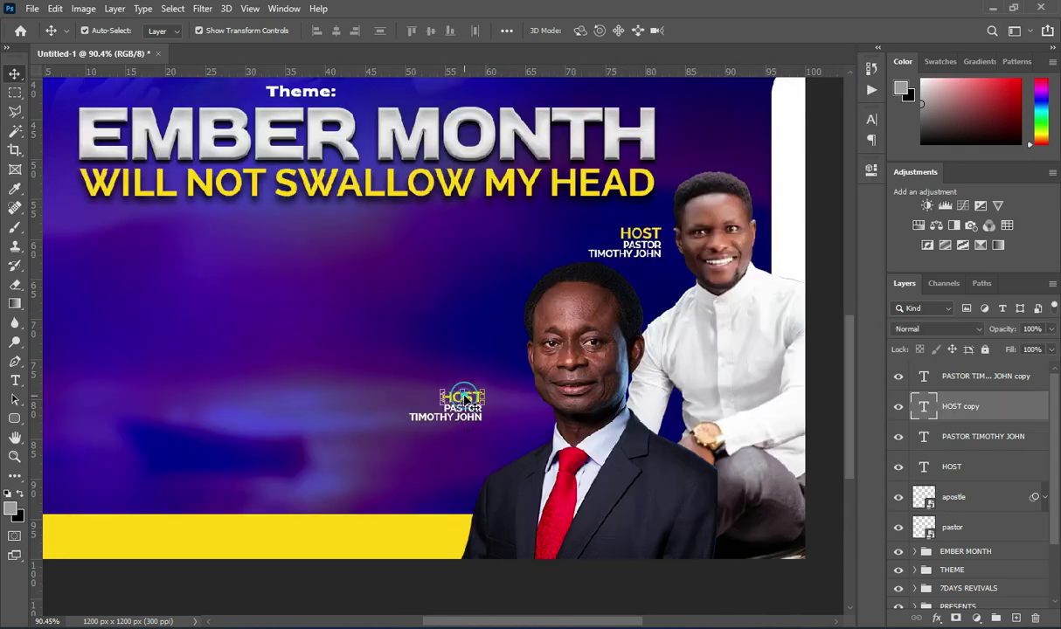
{"action": "double_click", "coordinate": [467, 400]}
{"action": "key", "text": "ctrl+v"}
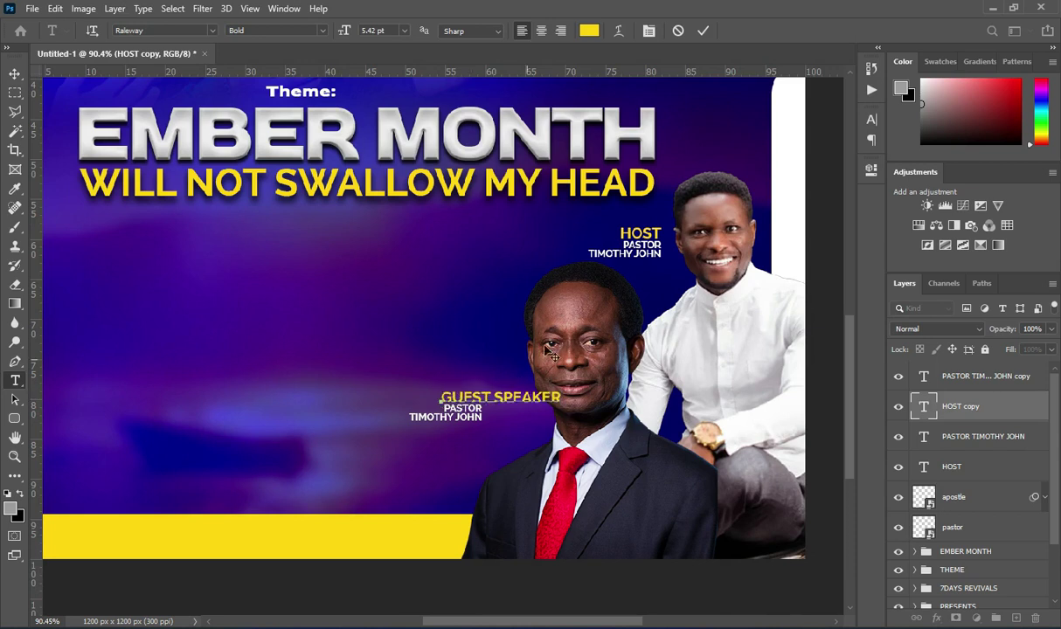
{"action": "left_click", "coordinate": [704, 33]}
Shift the GUEST SPEAKER label clear of the apostle's photo and move the duplicated name down below it.
{"action": "key", "text": "v"}
{"action": "left_click_drag", "start_coordinate": [511, 398], "coordinate": [479, 403]}
{"action": "key", "text": "ctrl+z"}
{"action": "key", "text": "Return"}
{"action": "left_click_drag", "start_coordinate": [441, 416], "coordinate": [444, 432]}
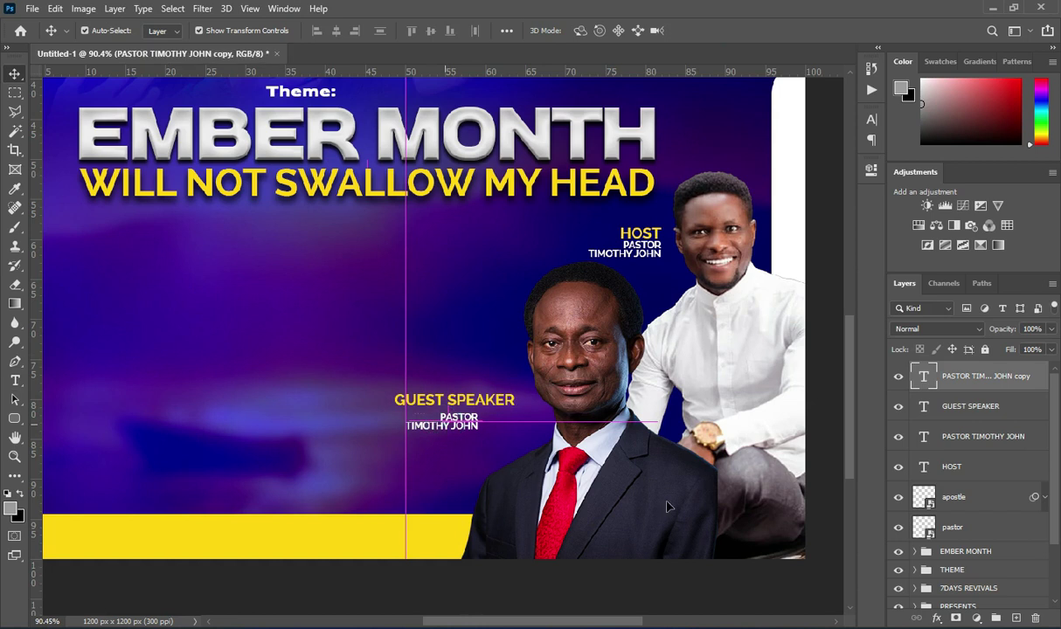
Replace the duplicated name beneath GUEST SPEAKER with the apostle's name copied from the Notepad notes.
{"action": "key", "text": "alt+Tab"}
{"action": "left_click_drag", "start_coordinate": [175, 371], "coordinate": [85, 372]}
{"action": "left_click", "coordinate": [781, 87]}
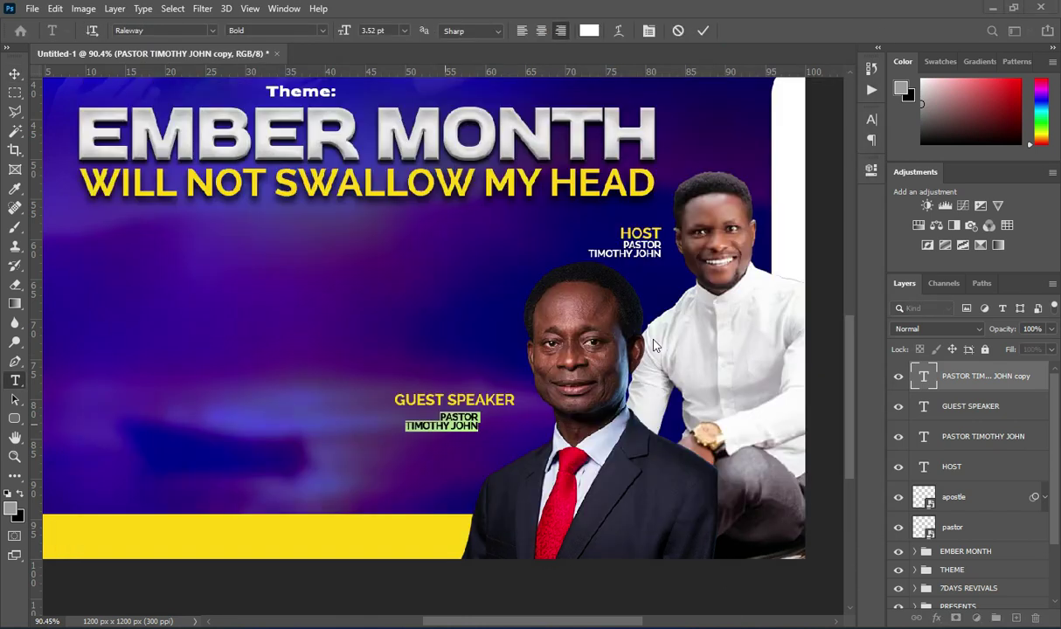
{"action": "key", "text": "ctrl+v"}
{"action": "left_click", "coordinate": [703, 30]}
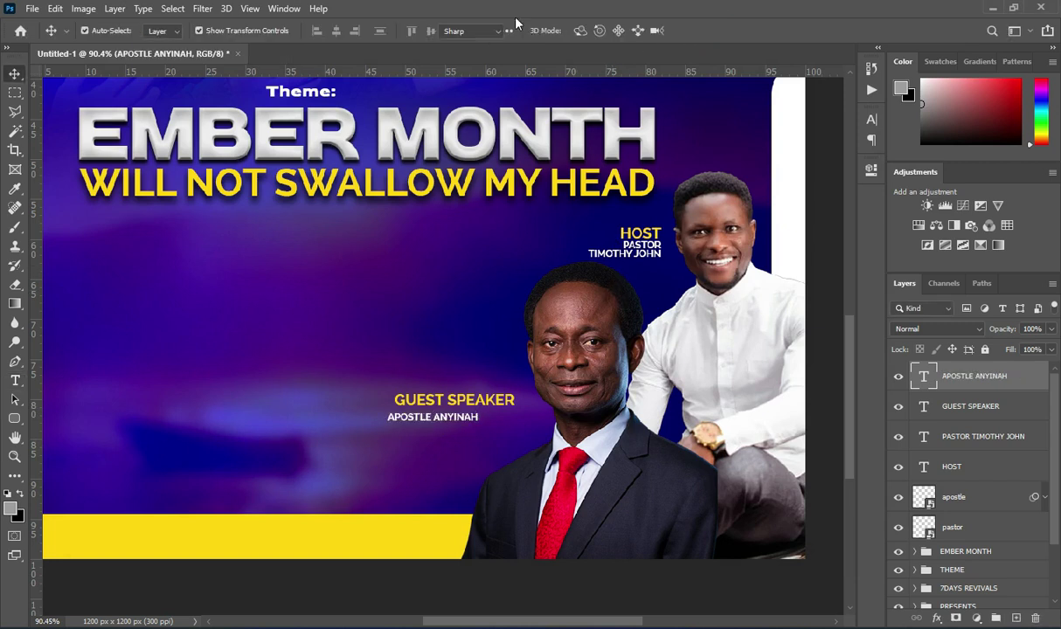
Scale the apostle's name to 131.82% to match the GUEST SPEAKER label's width and nudge it up close beneath the label.
{"action": "left_click", "coordinate": [14, 73]}
{"action": "left_click_drag", "start_coordinate": [544, 421], "coordinate": [515, 416]}
{"action": "left_click", "coordinate": [486, 416]}
{"action": "left_click", "coordinate": [730, 32]}
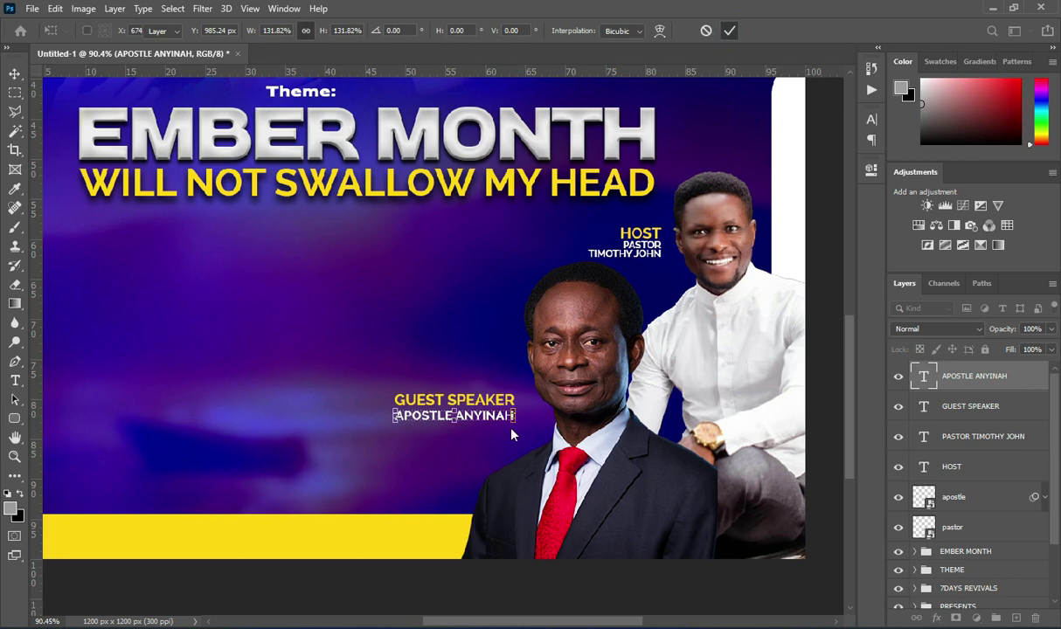
{"action": "key", "text": "Up"}
{"action": "key", "text": "Up"}
{"action": "key", "text": "Up"}
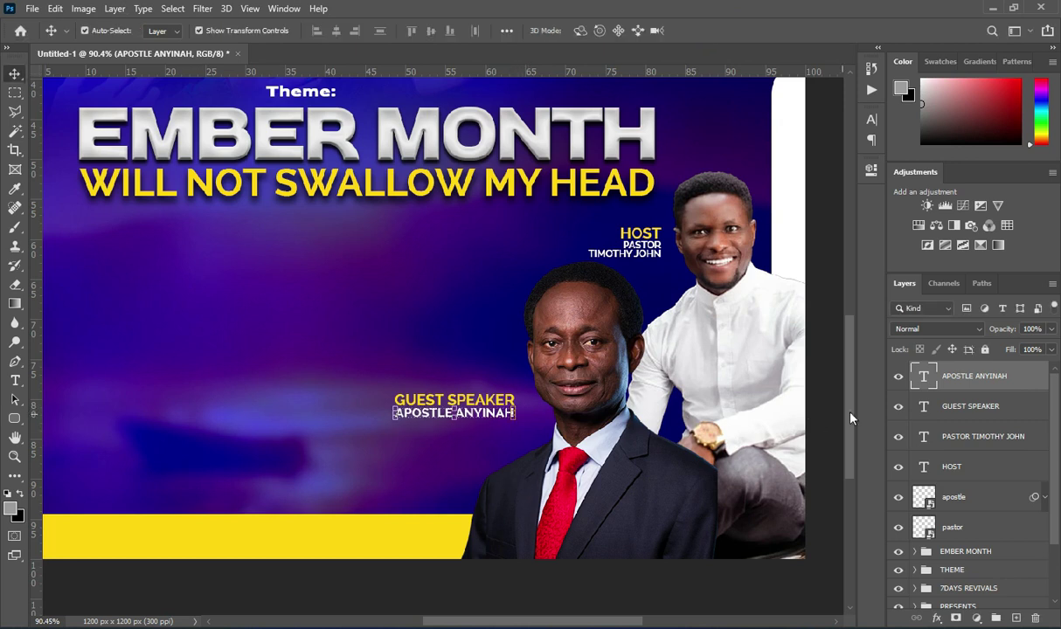
Reorder the text layers so the guest speaker's pair sits directly above the apostle layer and the host's pair directly above the pastor layer.
{"action": "left_click", "coordinate": [952, 407], "text": "ctrl"}
{"action": "left_click_drag", "start_coordinate": [980, 415], "coordinate": [968, 478]}
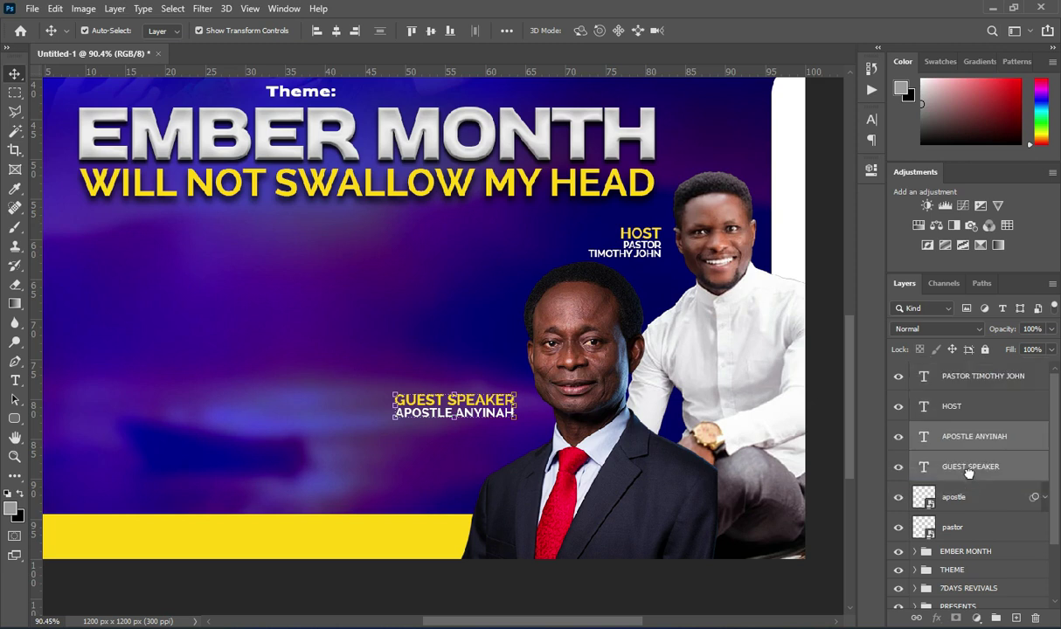
{"action": "left_click", "coordinate": [966, 377]}
{"action": "left_click", "coordinate": [966, 404], "text": "ctrl"}
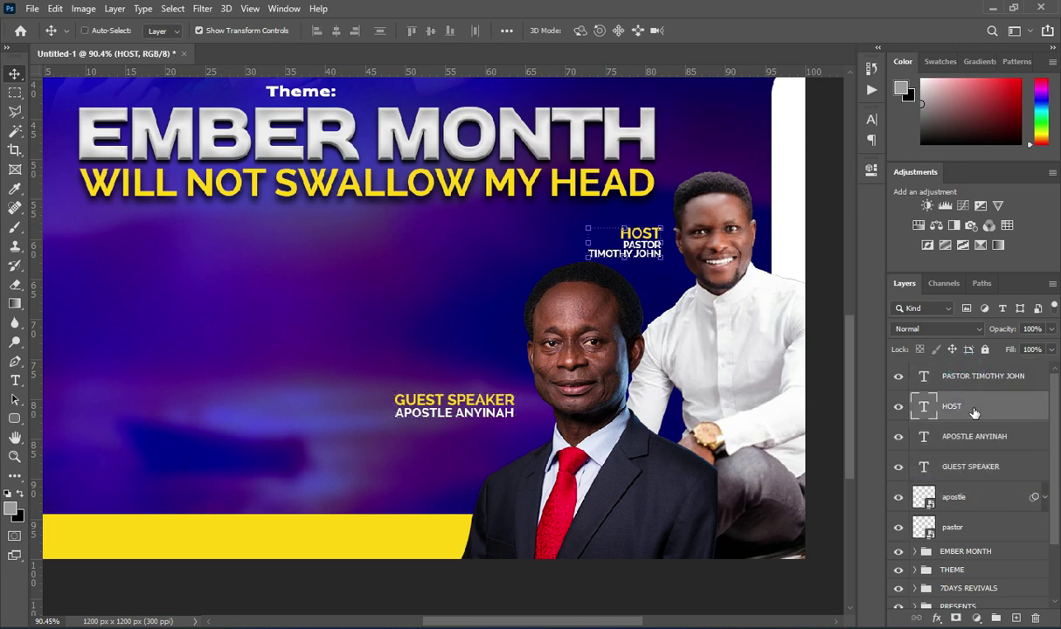
{"action": "left_click_drag", "start_coordinate": [972, 408], "coordinate": [969, 446]}
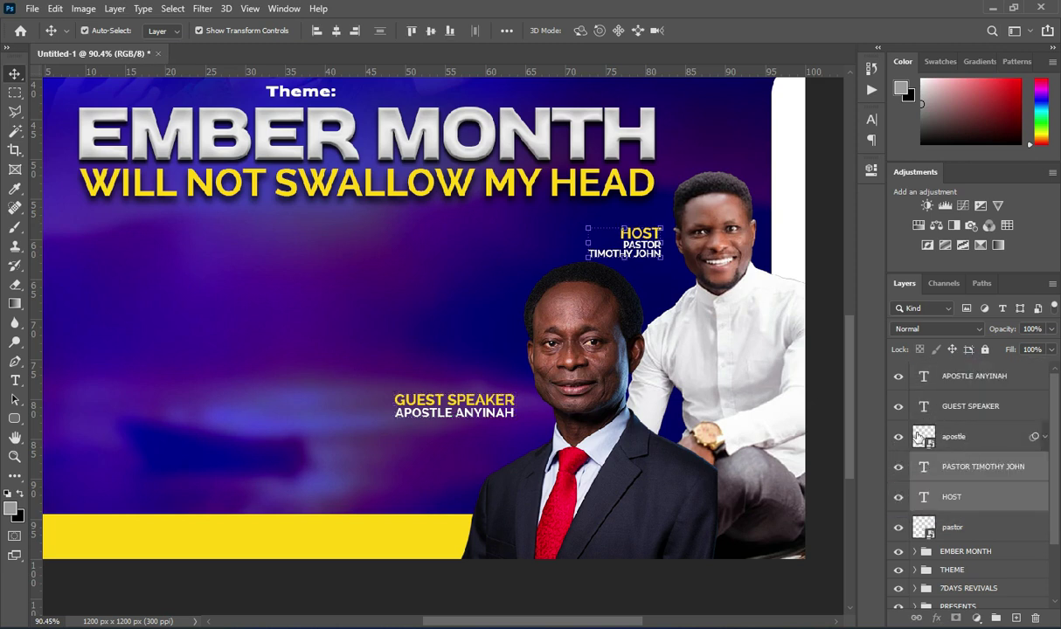
Group both speakers' photo and text layers and name the group HOST.
{"action": "left_click", "coordinate": [963, 528]}
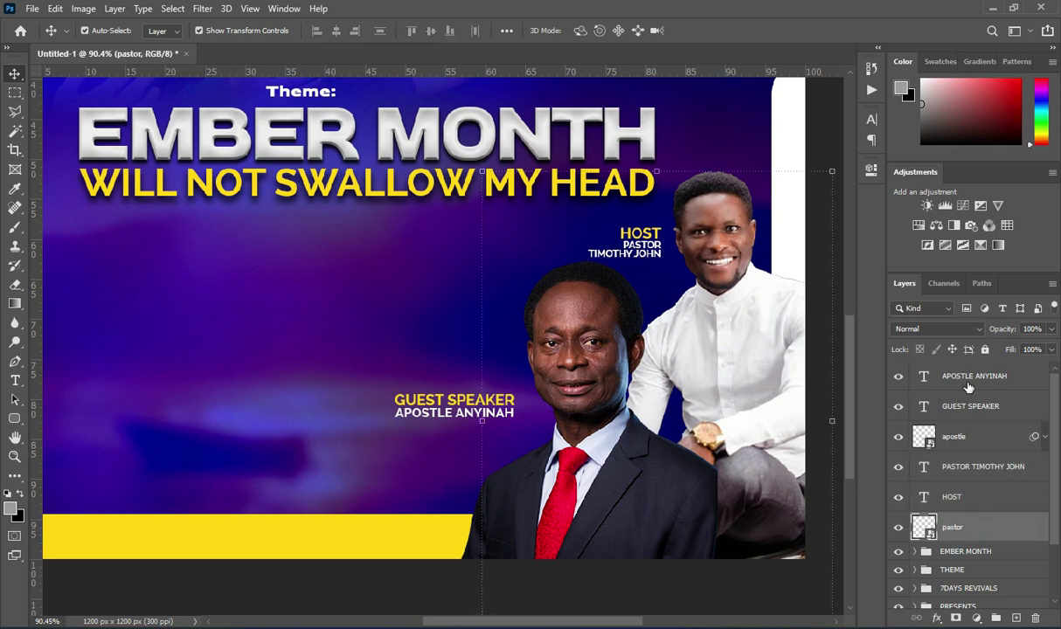
{"action": "left_click", "coordinate": [966, 378], "text": "shift"}
{"action": "key", "text": "ctrl+g"}
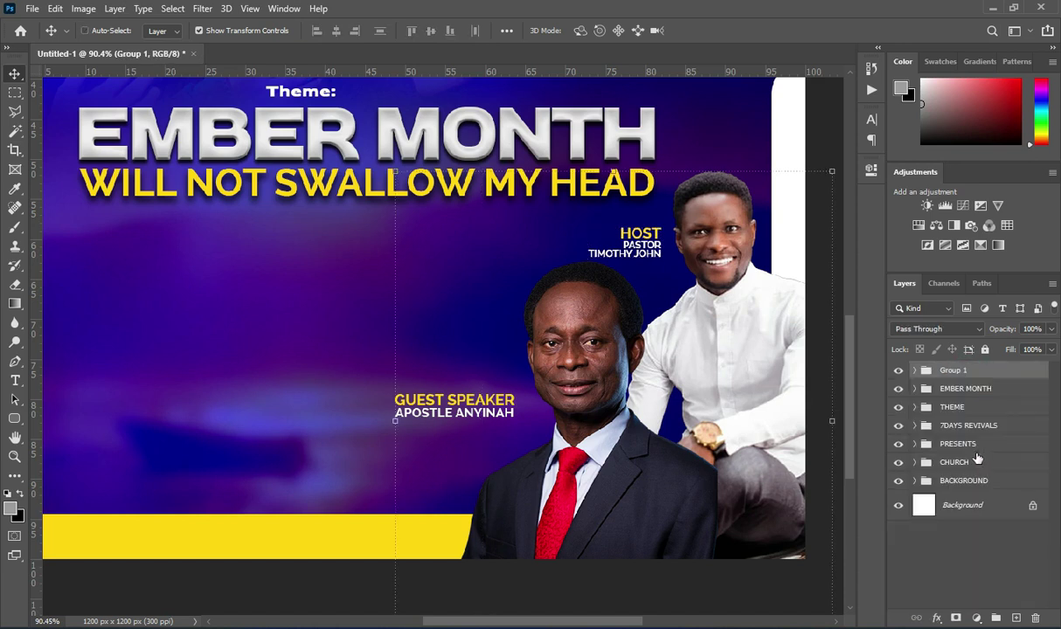
{"action": "double_click", "coordinate": [954, 370]}
{"action": "key", "text": "Return"}
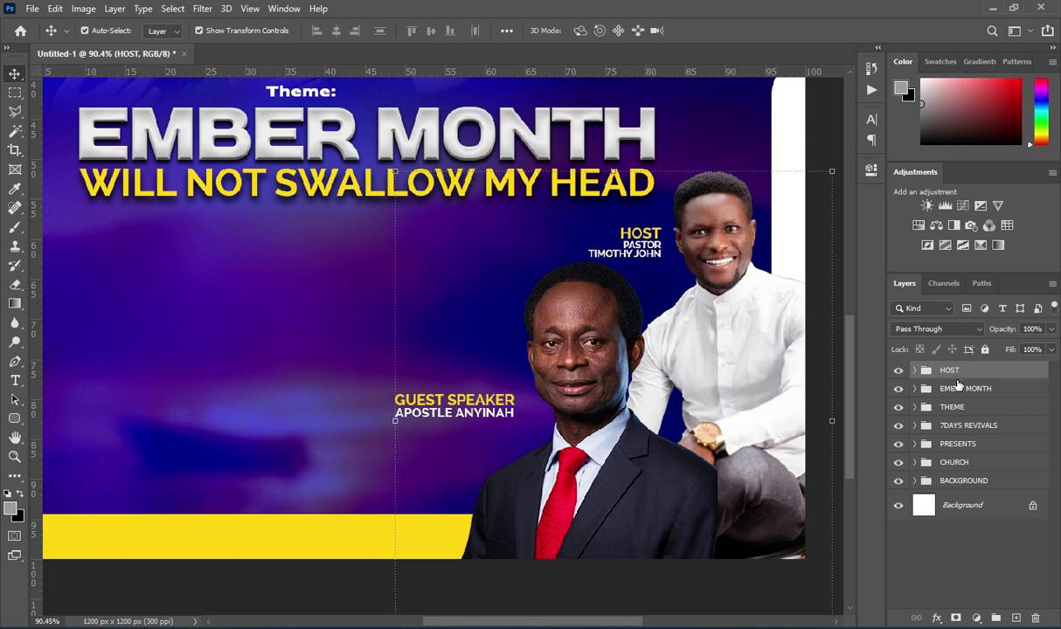
{"action": "scroll", "coordinate": [664, 251], "scroll_direction": "down", "scroll_amount": 2}
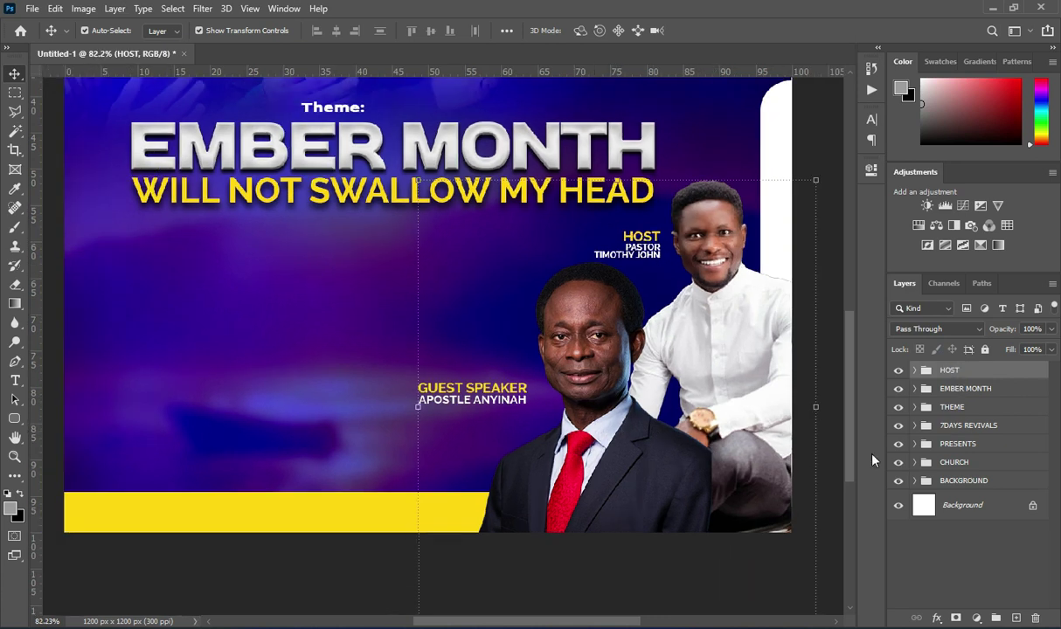
Nudge the GUEST SPEAKER label and the apostle's name together to the right and down, closer to his shoulder.
{"action": "left_click", "coordinate": [475, 392]}
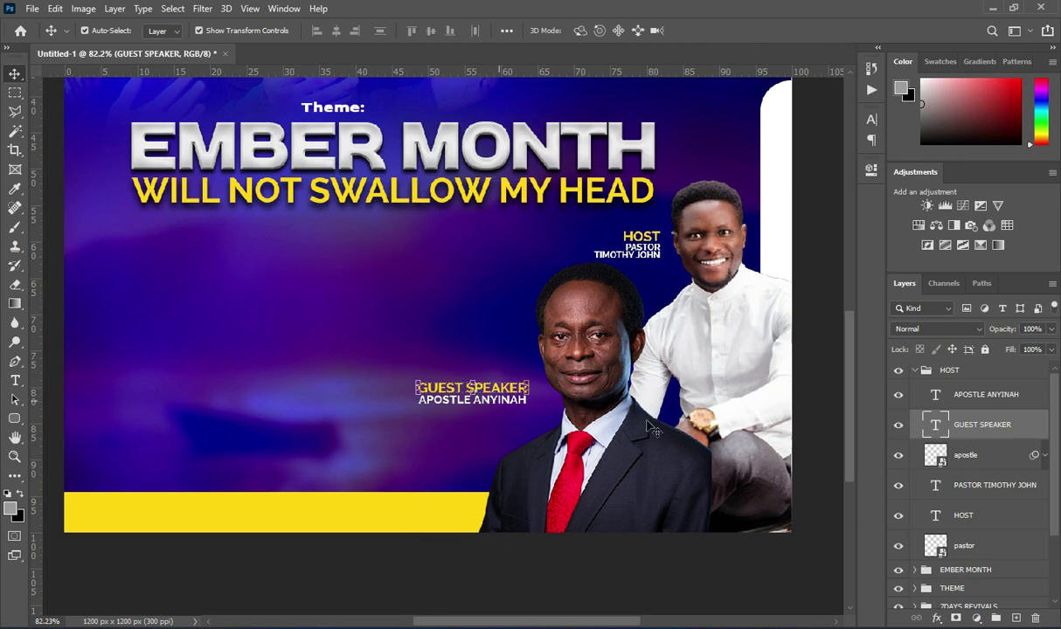
{"action": "left_click", "coordinate": [977, 394], "text": "ctrl"}
{"action": "key", "text": "Right"}
{"action": "key", "text": "Right"}
{"action": "key", "text": "Right"}
{"action": "key", "text": "Right"}
{"action": "key", "text": "Right"}
{"action": "key", "text": "Right"}
{"action": "key", "text": "Right"}
{"action": "key", "text": "Right"}
{"action": "key", "text": "Right"}
{"action": "key", "text": "Right"}
{"action": "key", "text": "Right"}
{"action": "key", "text": "Right"}
{"action": "key", "text": "Right"}
{"action": "key", "text": "Right"}
{"action": "key", "text": "Right"}
{"action": "key", "text": "Right"}
{"action": "key", "text": "Down"}
{"action": "key", "text": "Down"}
{"action": "key", "text": "Down"}
{"action": "key", "text": "Down"}
{"action": "key", "text": "Down"}
{"action": "key", "text": "Down"}
{"action": "key", "text": "Down"}
{"action": "key", "text": "Down"}
{"action": "key", "text": "Down"}
{"action": "key", "text": "Down"}
{"action": "key", "text": "Down"}
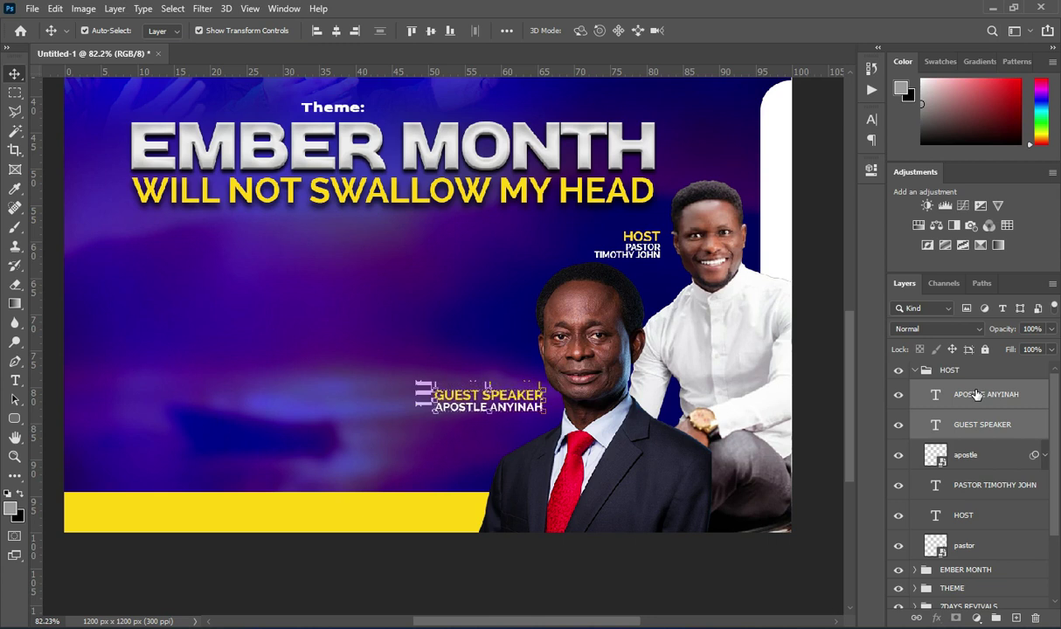
{"action": "key", "text": "Right"}
{"action": "key", "text": "Right"}
{"action": "key", "text": "Right"}
{"action": "key", "text": "Right"}
{"action": "key", "text": "Down"}
{"action": "key", "text": "Down"}
{"action": "key", "text": "Down"}
{"action": "key", "text": "Down"}
{"action": "key", "text": "Down"}
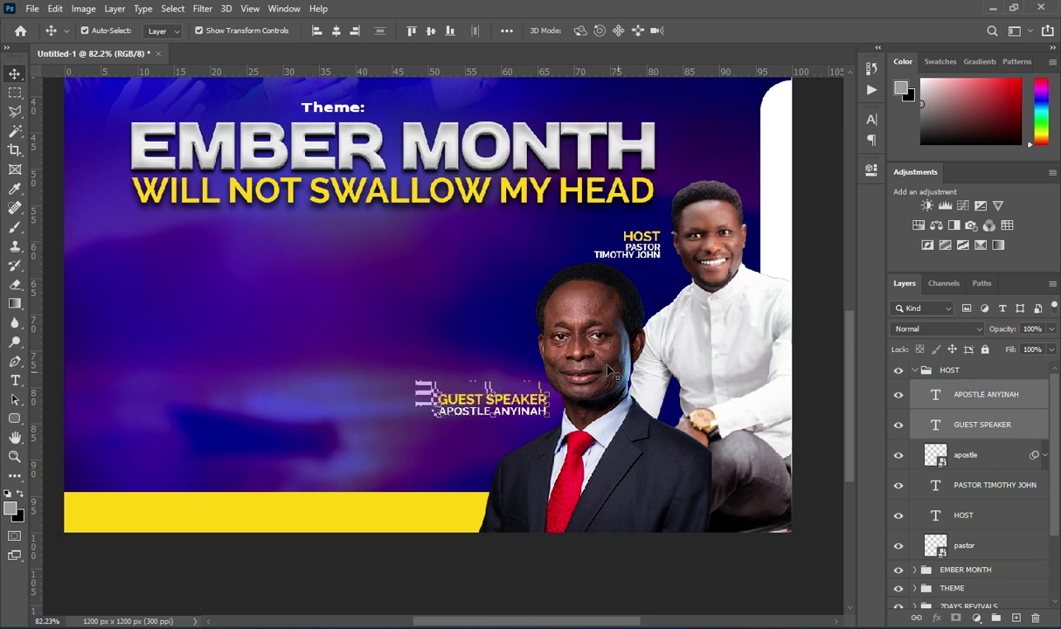
Rasterize the apostle photo layer and smooth his skin with the SkinFiner filter, keeping the settings it opens with.
{"action": "left_click", "coordinate": [627, 384]}
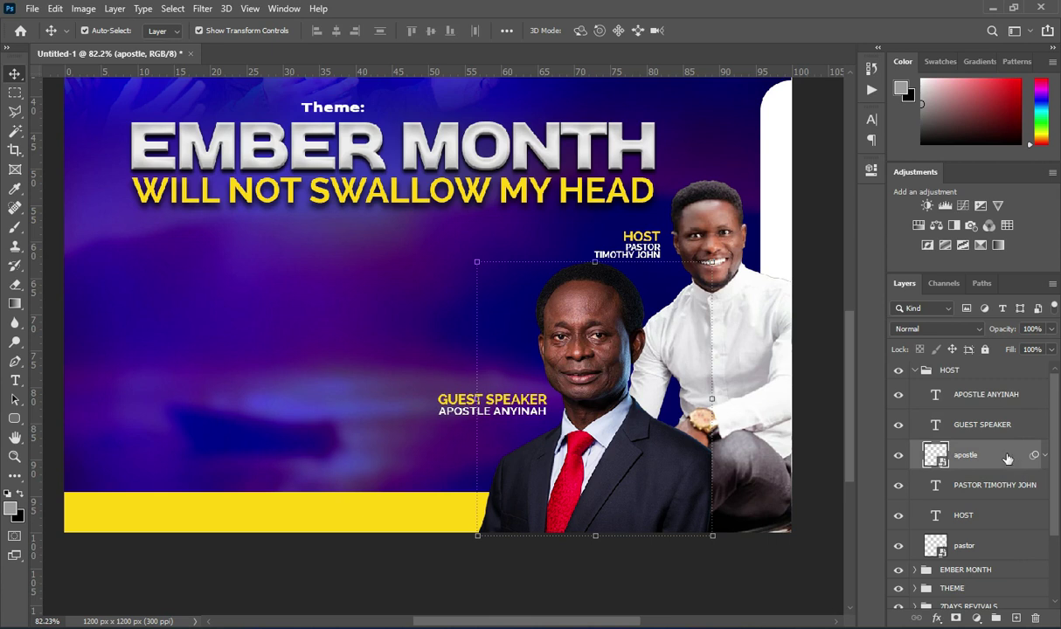
{"action": "right_click", "coordinate": [1007, 463]}
{"action": "left_click", "coordinate": [865, 262]}
{"action": "left_click", "coordinate": [202, 8]}
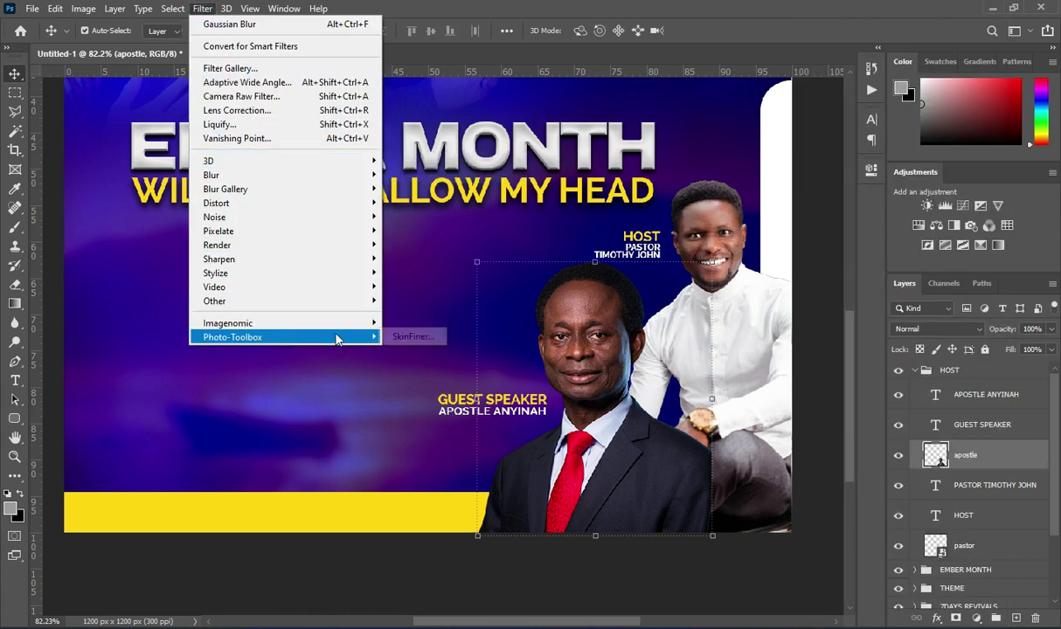
{"action": "mouse_move", "coordinate": [321, 339]}
{"action": "left_click", "coordinate": [410, 337]}
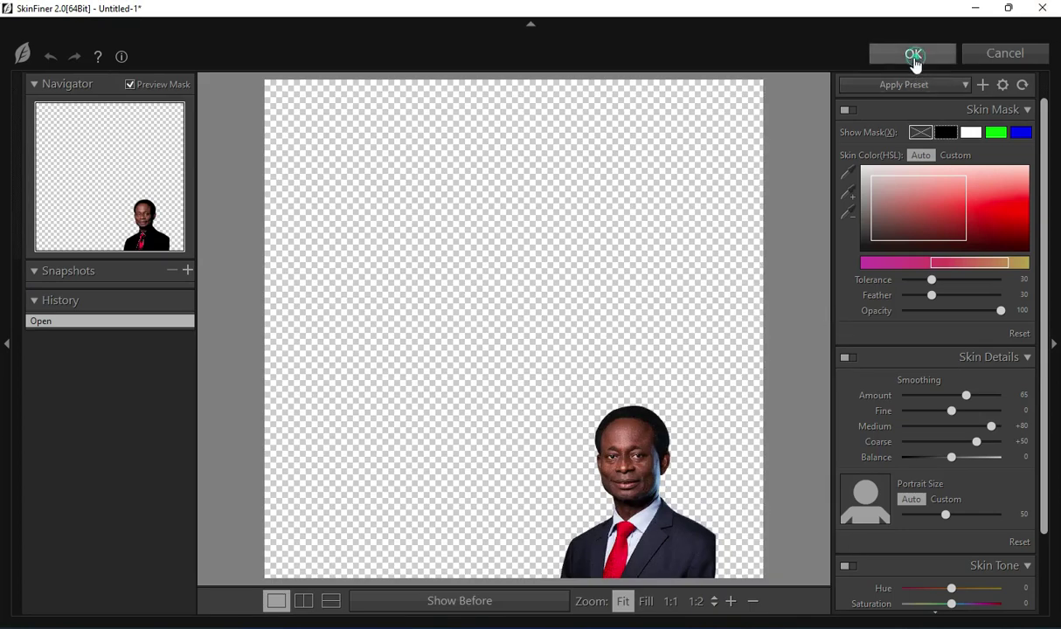
{"action": "left_click", "coordinate": [912, 54]}
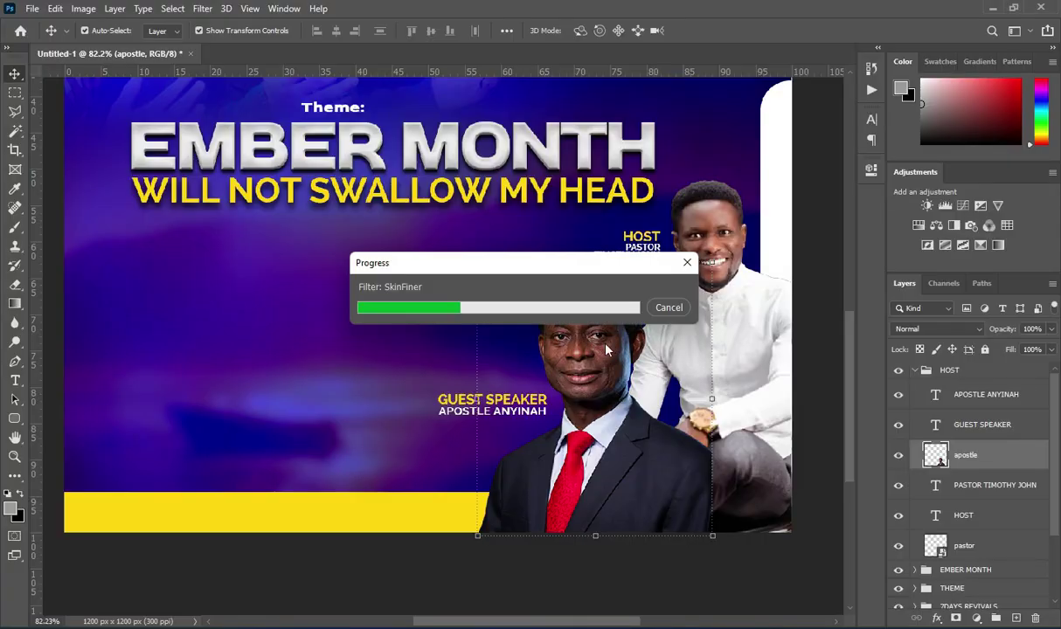
{"action": "scroll", "coordinate": [566, 350], "scroll_direction": "up", "scroll_amount": 1}
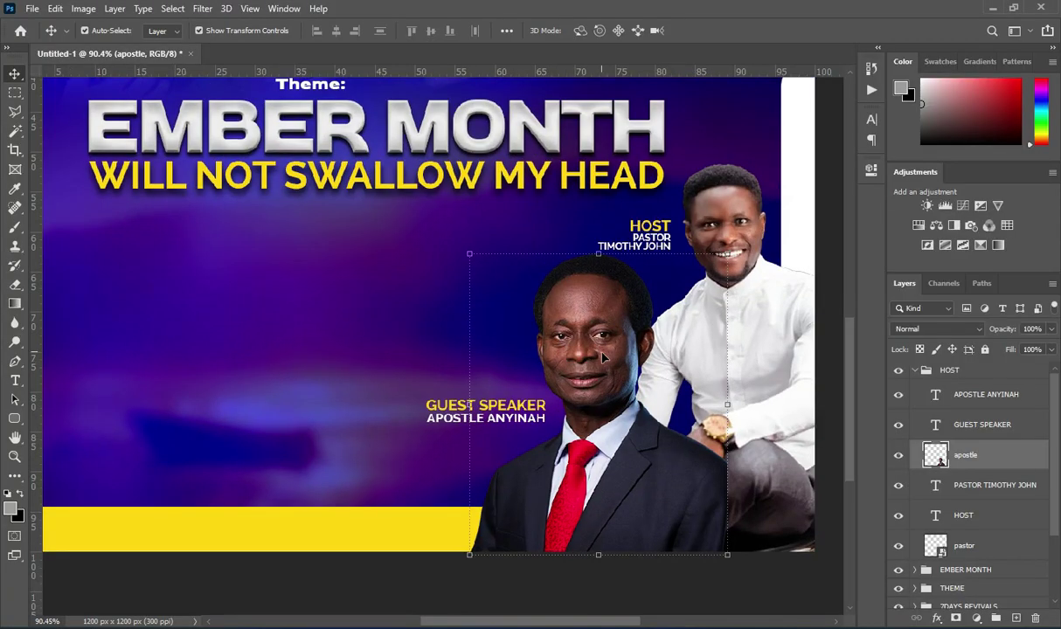
Deselect the apostle photo and copy the word MONDAY from the DATE section of the Text Doc in Notepad.
{"action": "scroll", "coordinate": [583, 374], "scroll_direction": "down", "scroll_amount": 1}
{"action": "left_click", "coordinate": [667, 573]}
{"action": "scroll", "coordinate": [617, 468], "scroll_direction": "down", "scroll_amount": 6}
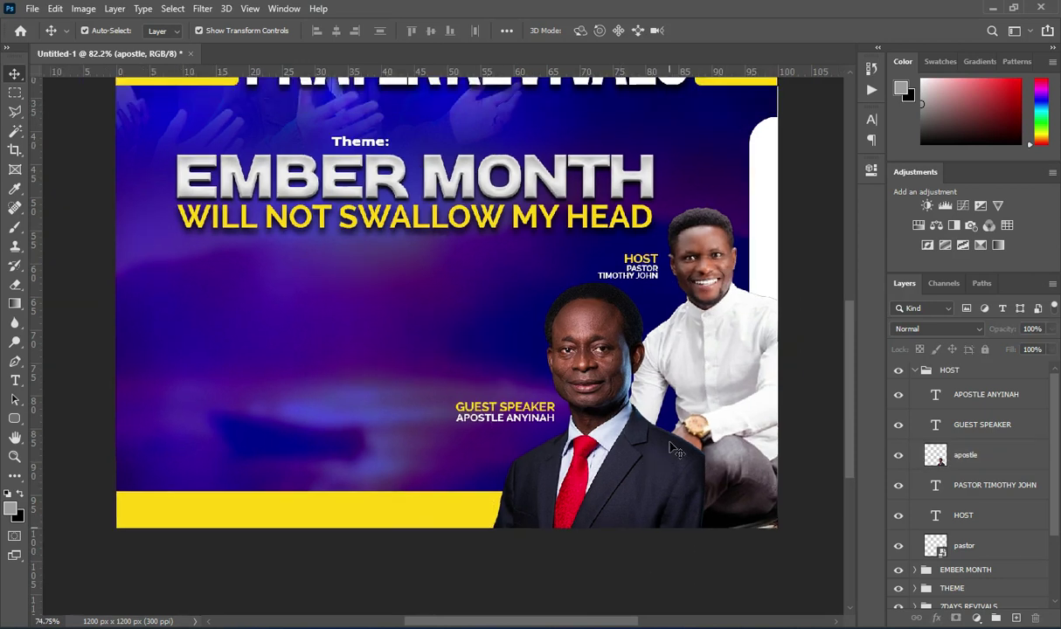
{"action": "scroll", "coordinate": [210, 515], "scroll_direction": "up", "scroll_amount": 1}
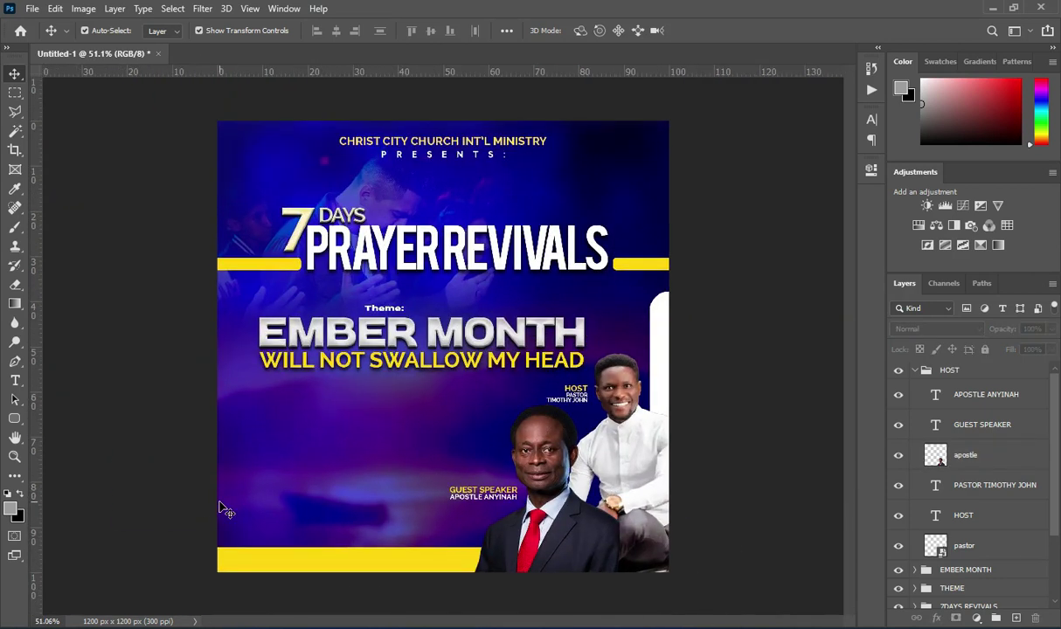
{"action": "scroll", "coordinate": [194, 515], "scroll_direction": "up", "scroll_amount": 3}
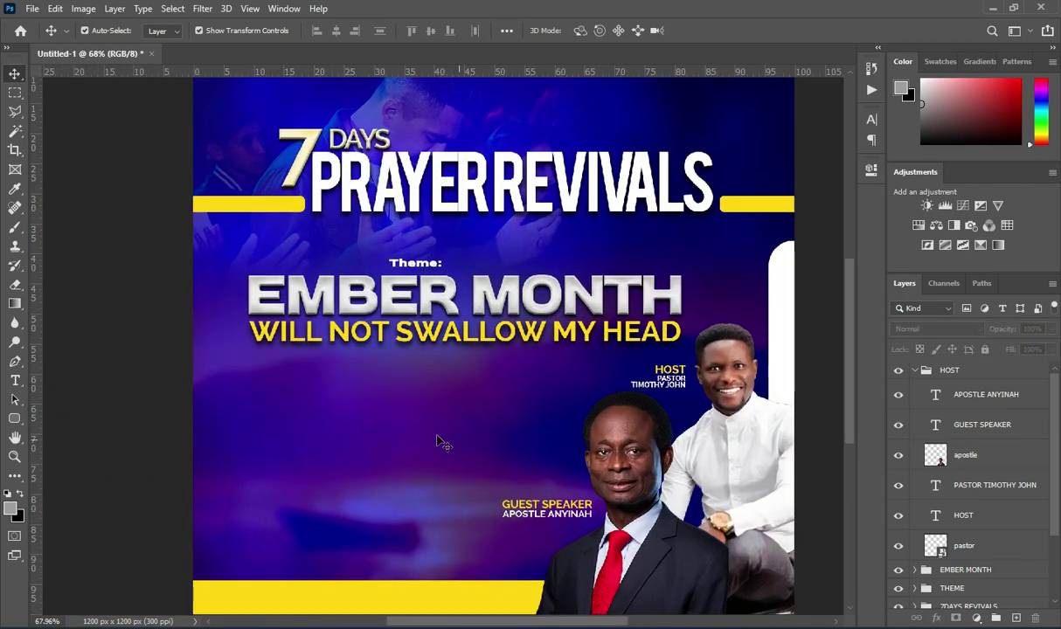
{"action": "scroll", "coordinate": [427, 350], "scroll_direction": "down", "scroll_amount": 2}
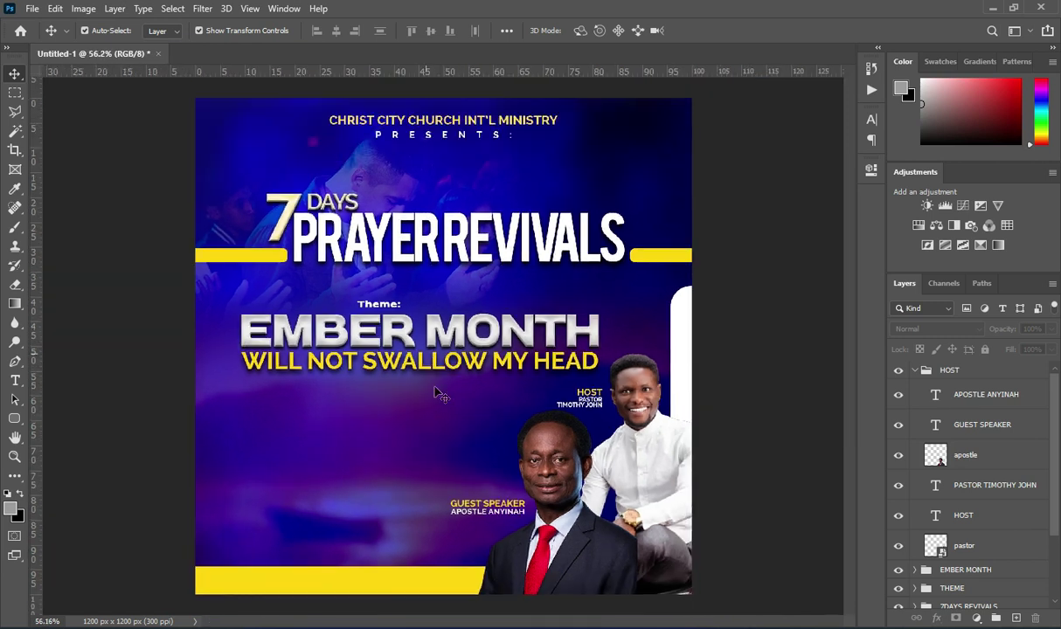
{"action": "key", "text": "alt+Tab"}
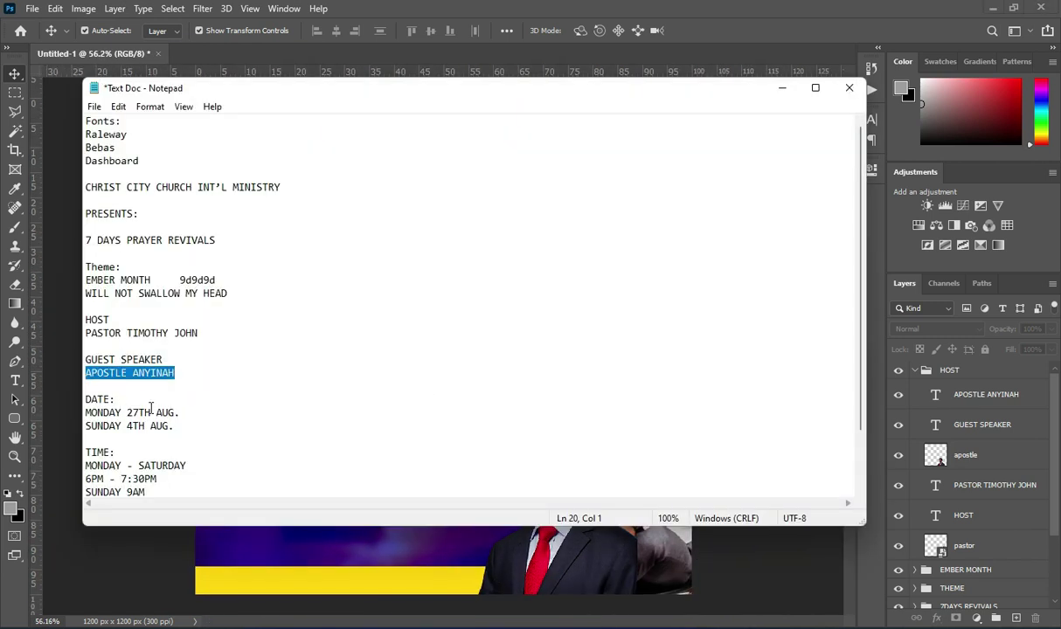
{"action": "double_click", "coordinate": [123, 412]}
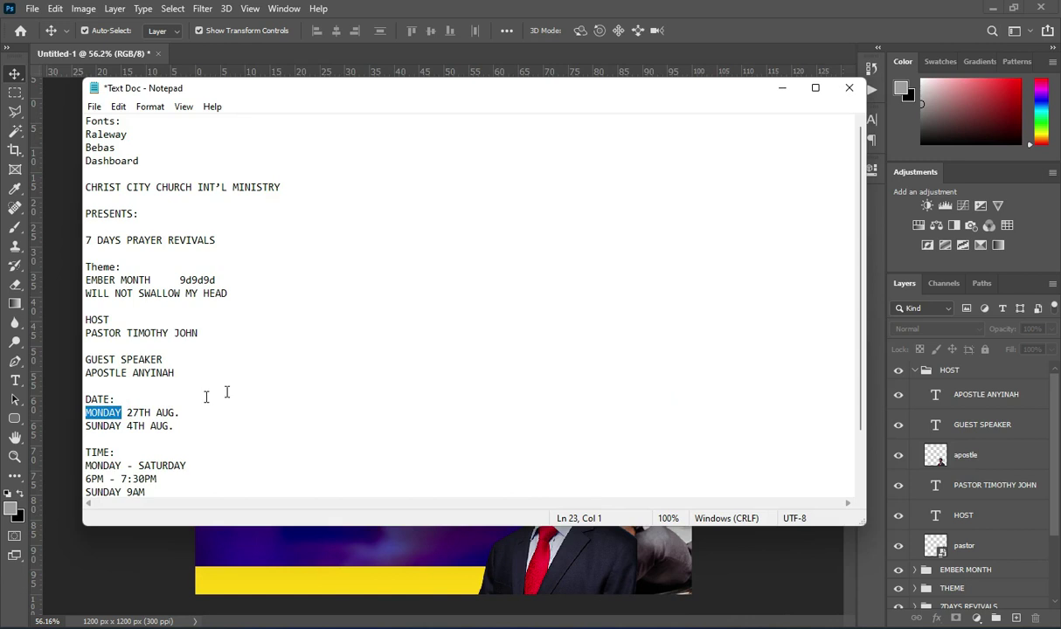
{"action": "left_click", "coordinate": [782, 88]}
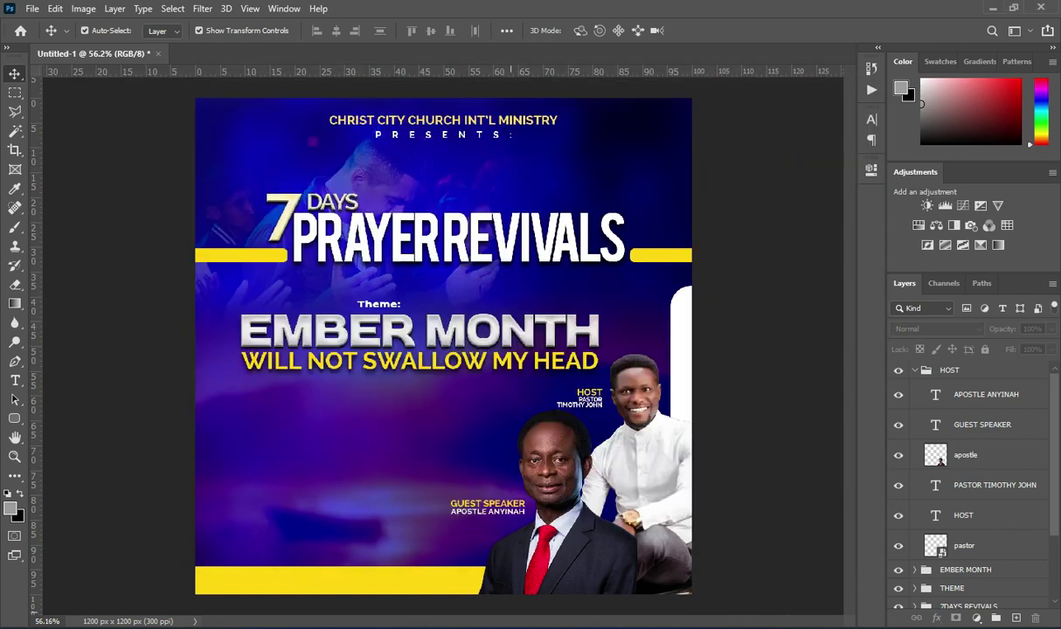
Place the calendar icon image on the flyer, scaled to about 2.1%, in the empty area below the start of the theme title.
{"action": "key", "text": "alt+Tab"}
{"action": "left_click_drag", "start_coordinate": [316, 242], "coordinate": [82, 347]}
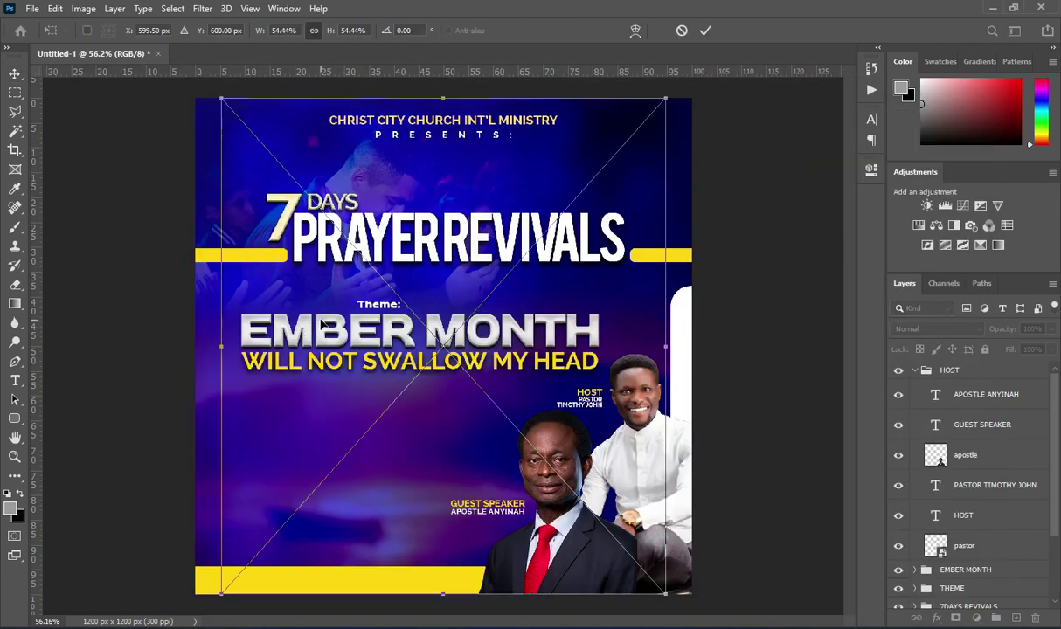
{"action": "left_click_drag", "start_coordinate": [664, 347], "coordinate": [325, 348]}
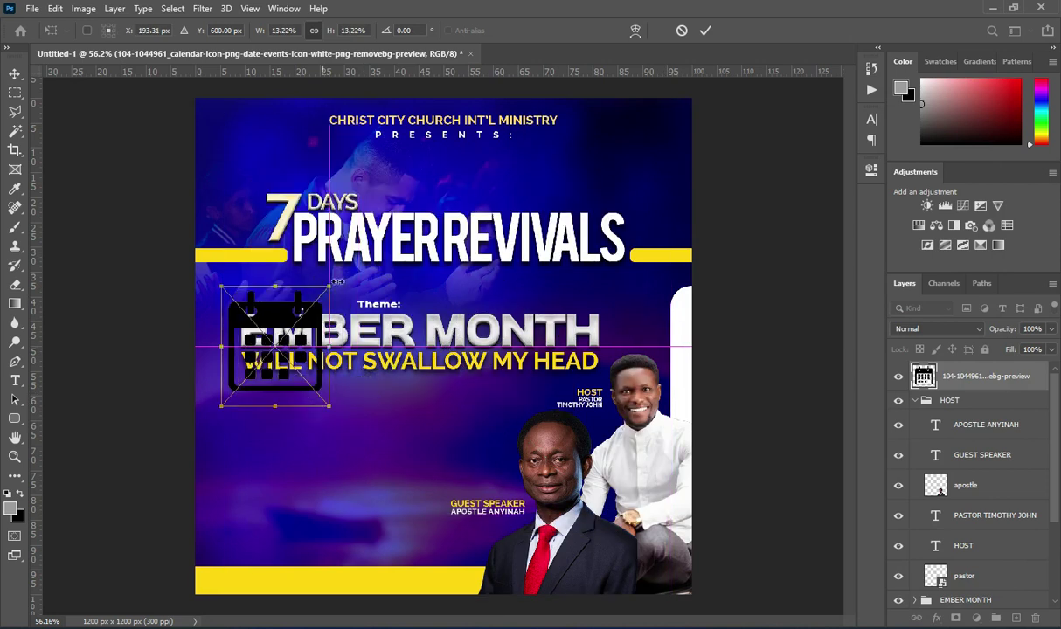
{"action": "scroll", "coordinate": [275, 279], "scroll_direction": "up", "scroll_amount": 2}
{"action": "left_click_drag", "start_coordinate": [277, 276], "coordinate": [247, 449]}
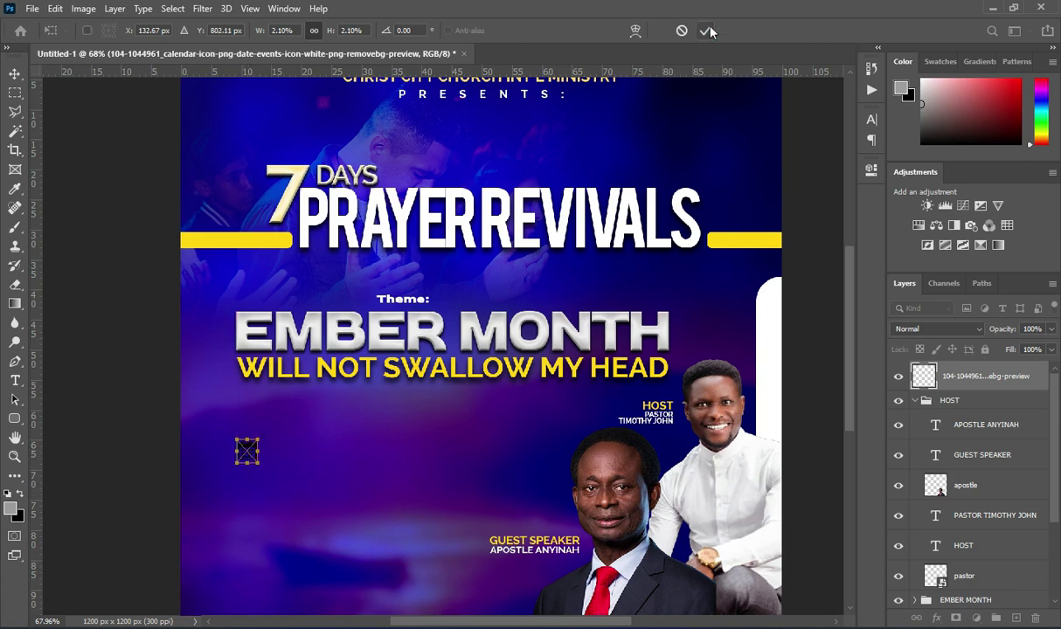
{"action": "key", "text": "Return"}
Turn the calendar icon white with a Hue/Saturation adjustment, setting Lightness to +100.
{"action": "key", "text": "ctrl+u"}
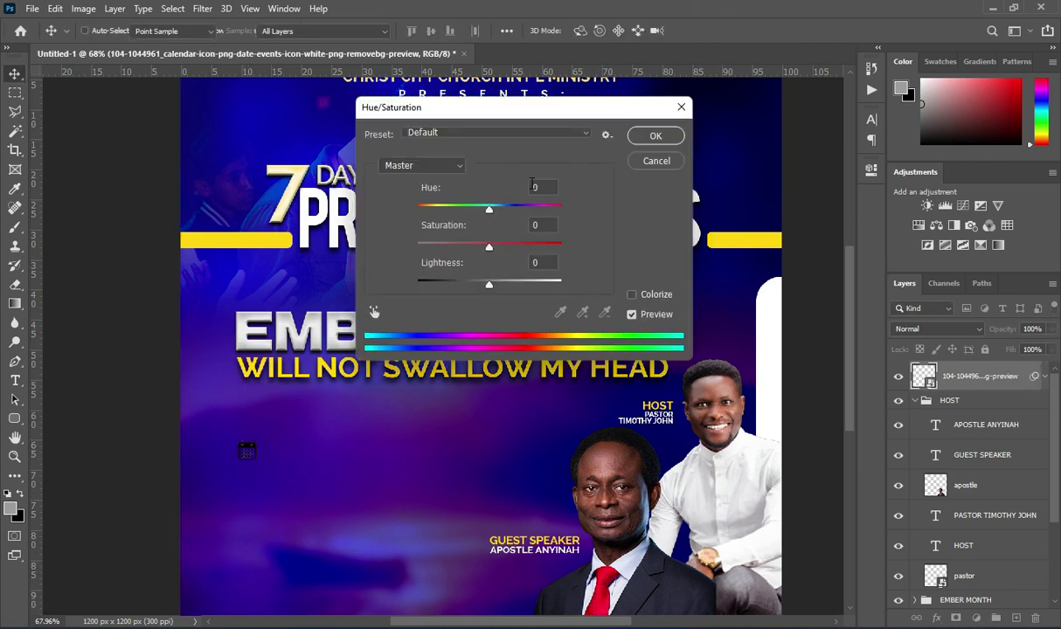
{"action": "left_click_drag", "start_coordinate": [489, 286], "coordinate": [563, 283]}
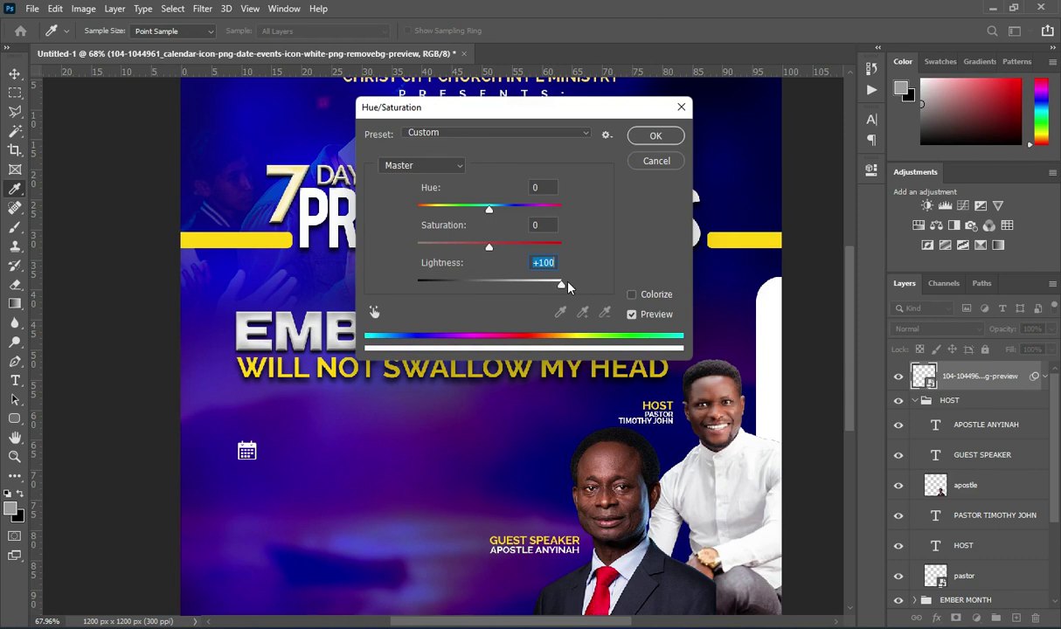
{"action": "left_click", "coordinate": [655, 136]}
Collapse the HOST group and nudge the EMBER MONTH group a little to the left on the flyer.
{"action": "scroll", "coordinate": [387, 265], "scroll_direction": "down", "scroll_amount": 1}
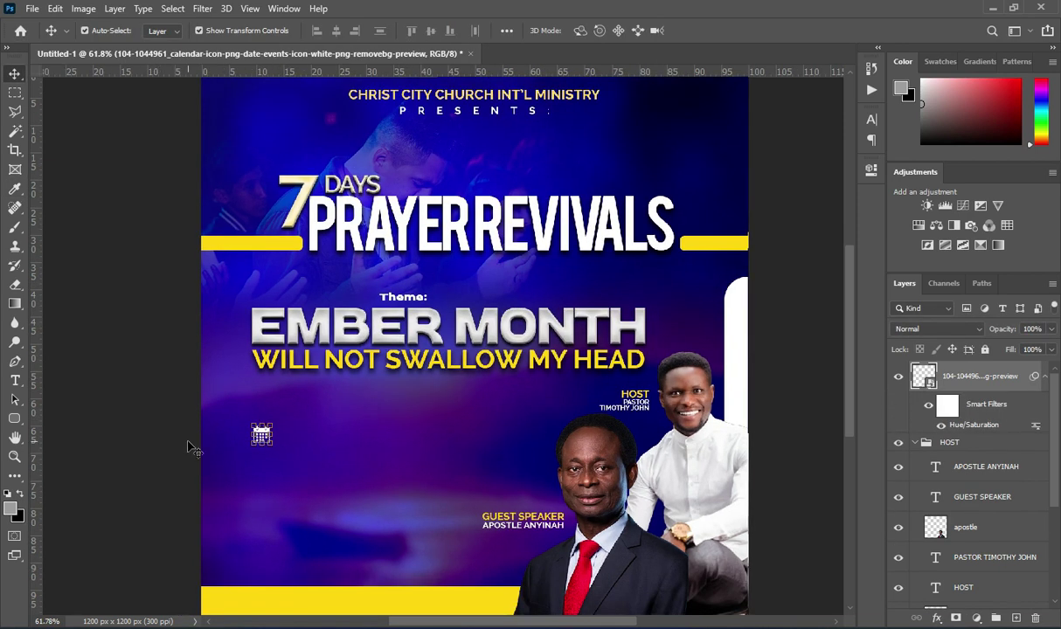
{"action": "scroll", "coordinate": [301, 454], "scroll_direction": "up", "scroll_amount": 1}
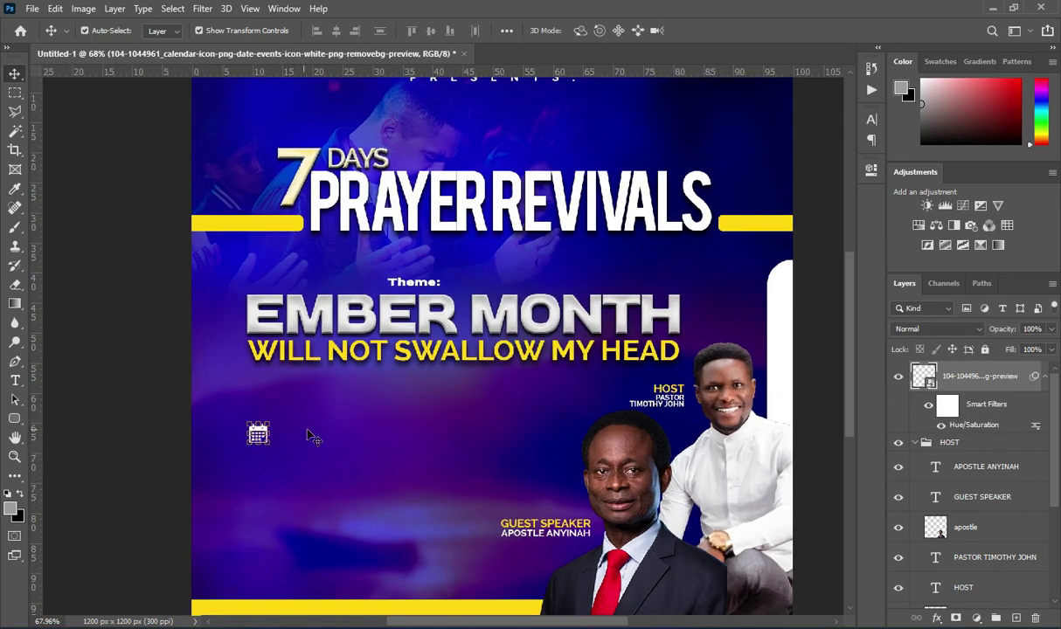
{"action": "scroll", "coordinate": [304, 437], "scroll_direction": "up", "scroll_amount": 1}
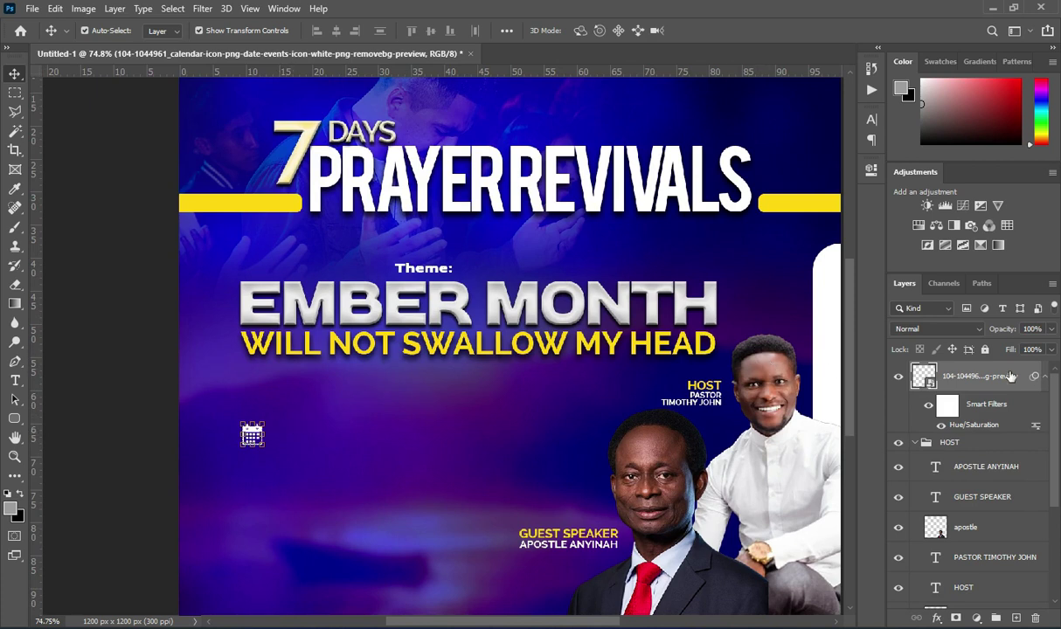
{"action": "left_click", "coordinate": [914, 442]}
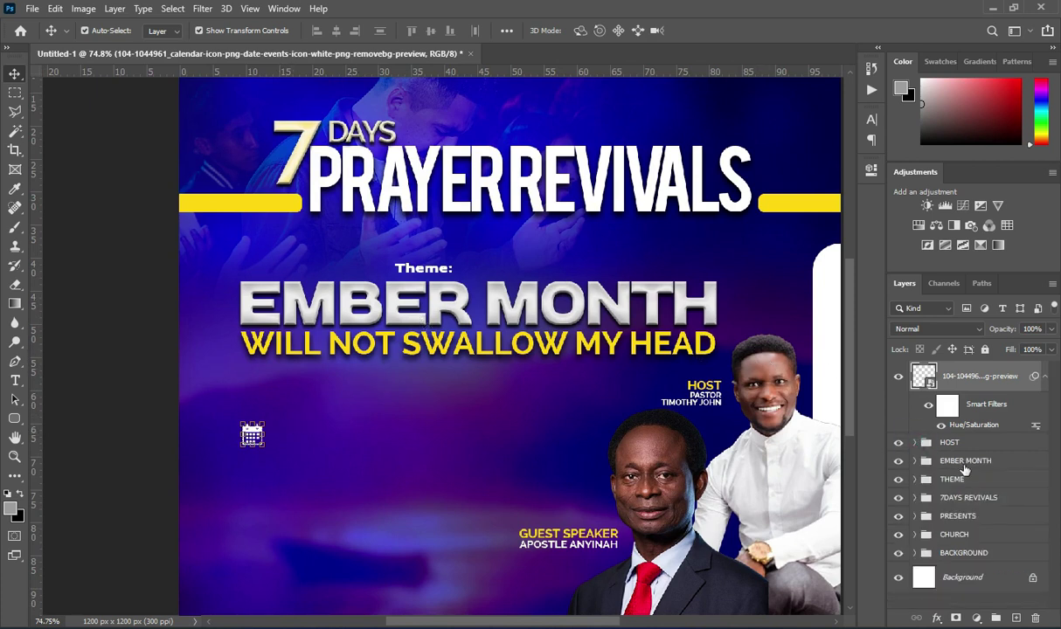
{"action": "left_click", "coordinate": [965, 463]}
{"action": "key", "text": "Left"}
{"action": "key", "text": "Left"}
{"action": "key", "text": "Left"}
{"action": "key", "text": "Left"}
{"action": "key", "text": "Left"}
{"action": "key", "text": "Left"}
{"action": "key", "text": "Left"}
{"action": "key", "text": "Left"}
{"action": "key", "text": "Left"}
{"action": "key", "text": "Left"}
{"action": "key", "text": "Left"}
{"action": "key", "text": "Left"}
{"action": "key", "text": "Left"}
{"action": "key", "text": "Left"}
{"action": "key", "text": "Left"}
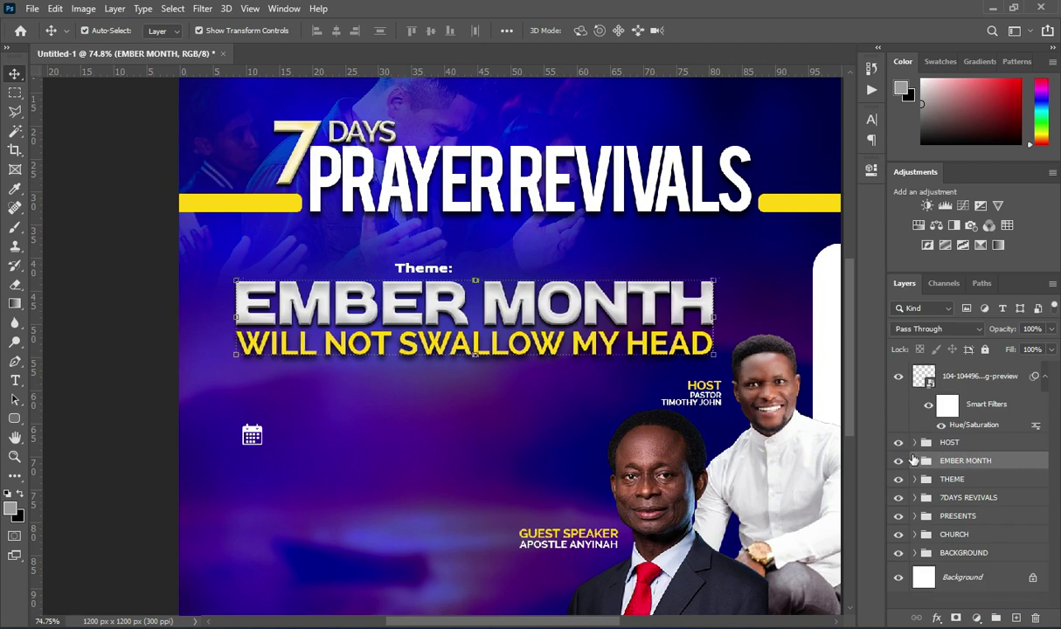
{"action": "key", "text": "Left"}
{"action": "key", "text": "Left"}
{"action": "key", "text": "Left"}
{"action": "key", "text": "Left"}
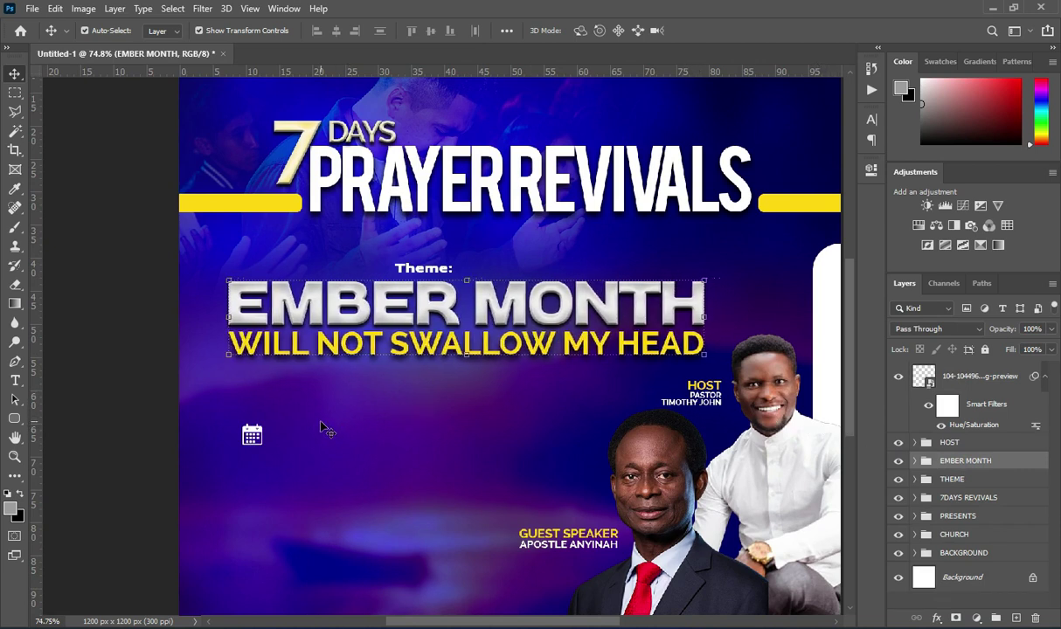
Move the calendar icon left so it lines up with the left edge of the EMBER MONTH title.
{"action": "left_click_drag", "start_coordinate": [252, 437], "coordinate": [237, 434]}
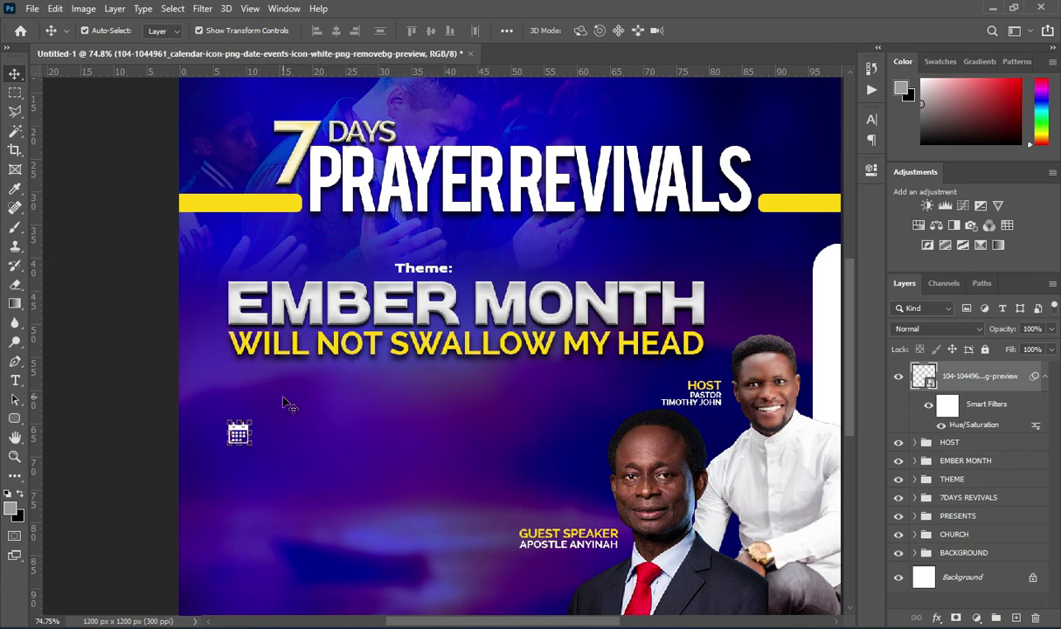
{"action": "scroll", "coordinate": [296, 395], "scroll_direction": "down", "scroll_amount": 3}
{"action": "scroll", "coordinate": [348, 383], "scroll_direction": "down", "scroll_amount": 1}
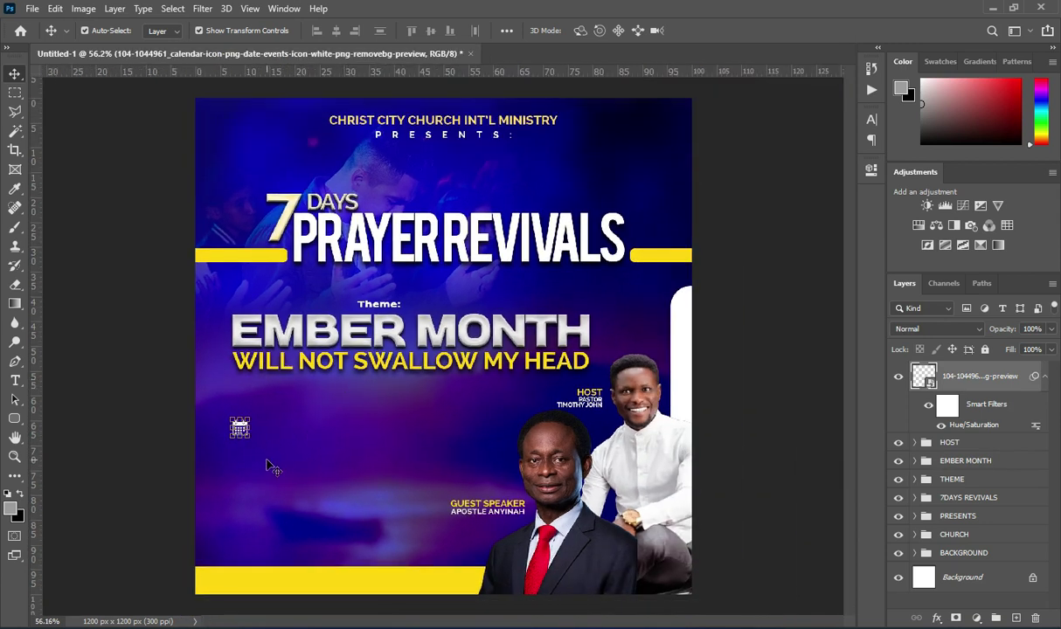
Shift the EMBER MONTH group slightly farther left and realign the calendar icon with the title's left edge.
{"action": "scroll", "coordinate": [265, 452], "scroll_direction": "up", "scroll_amount": 1}
{"action": "left_click", "coordinate": [944, 462]}
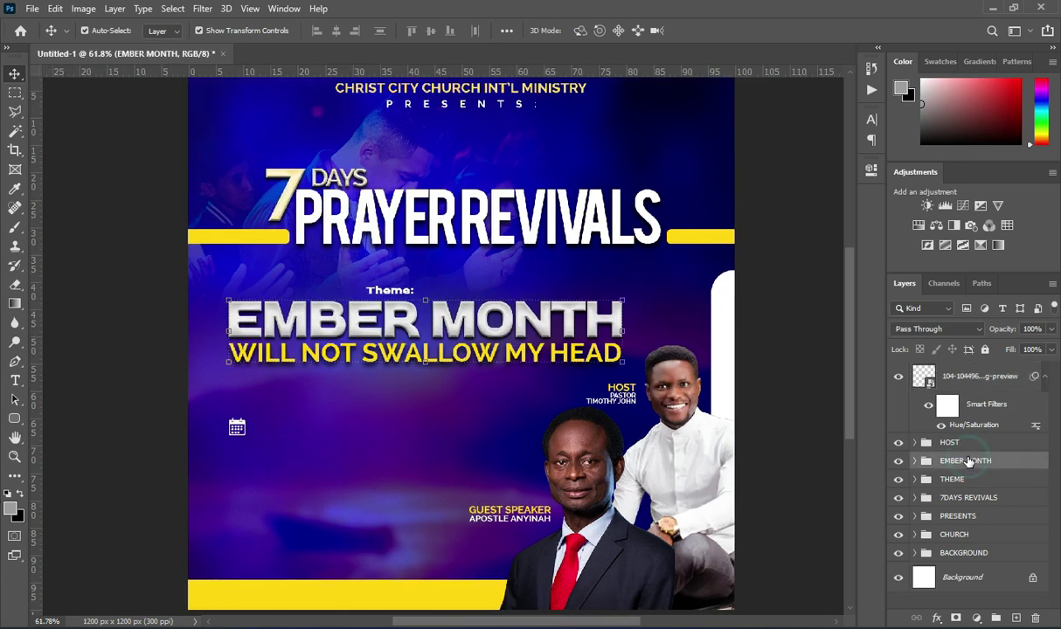
{"action": "left_click", "coordinate": [237, 426]}
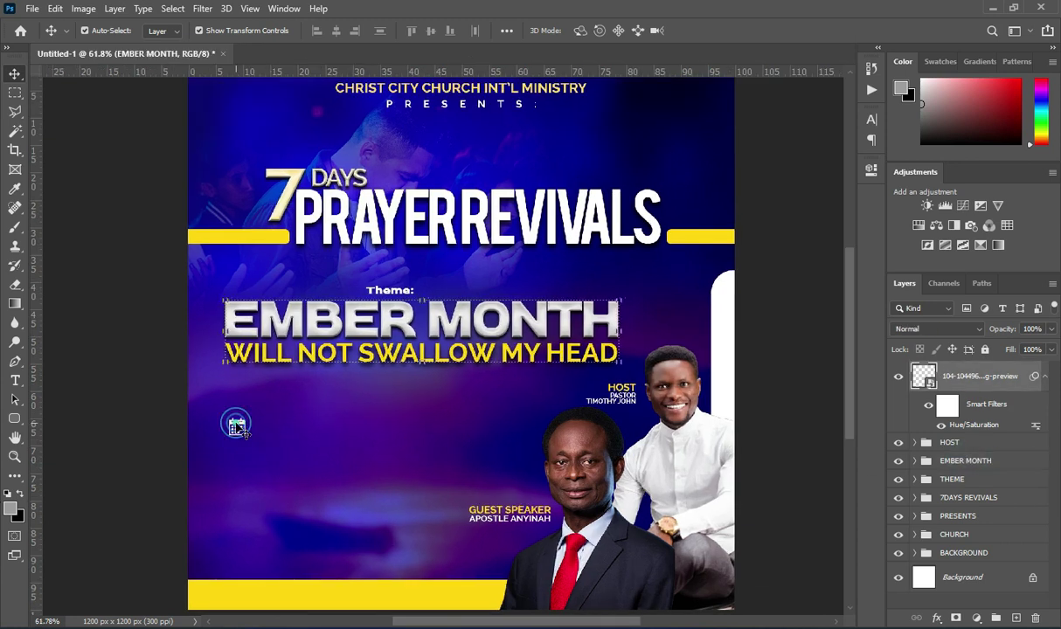
{"action": "scroll", "coordinate": [240, 428], "scroll_direction": "up", "scroll_amount": 3}
{"action": "left_click_drag", "start_coordinate": [241, 428], "coordinate": [231, 429]}
{"action": "scroll", "coordinate": [390, 377], "scroll_direction": "down", "scroll_amount": 2}
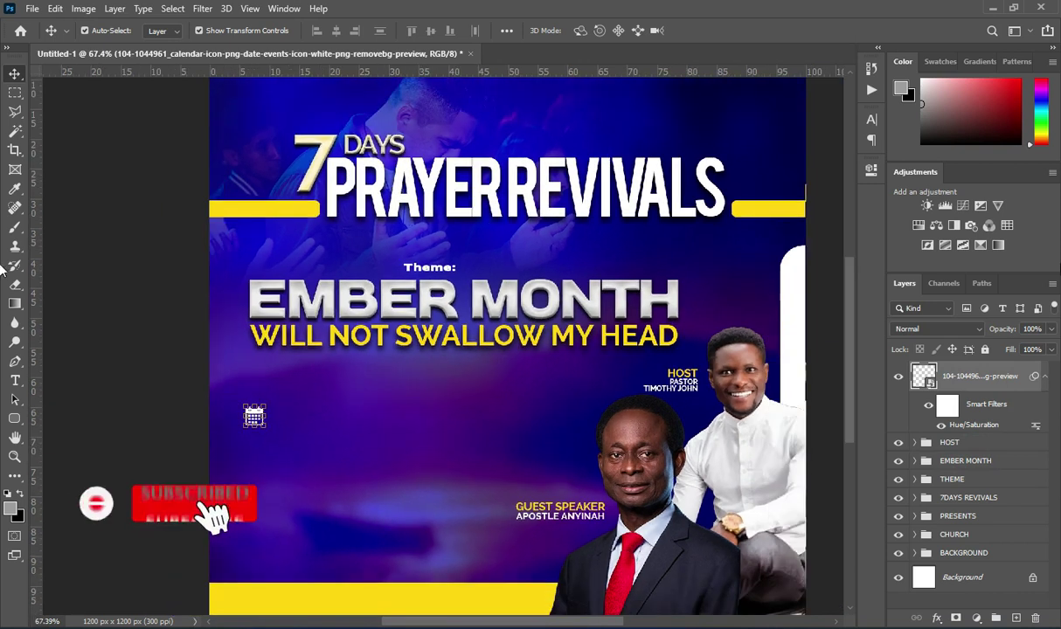
{"action": "key", "text": "ctrl+t"}
{"action": "key", "text": "Escape"}
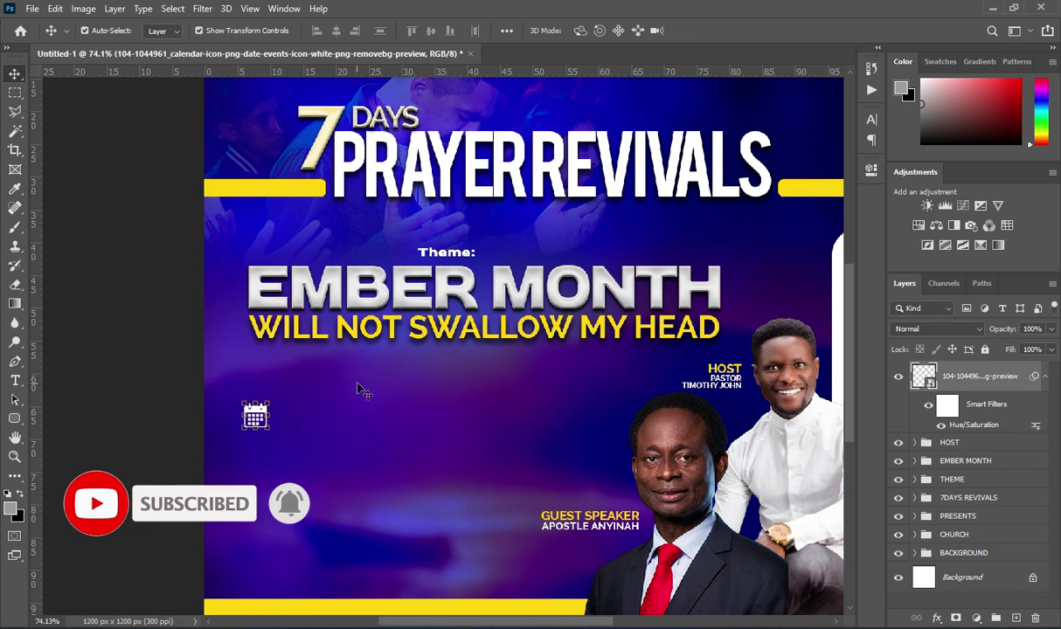
Add a text layer reading MONDAY just to the right of the calendar icon.
{"action": "key", "text": "t"}
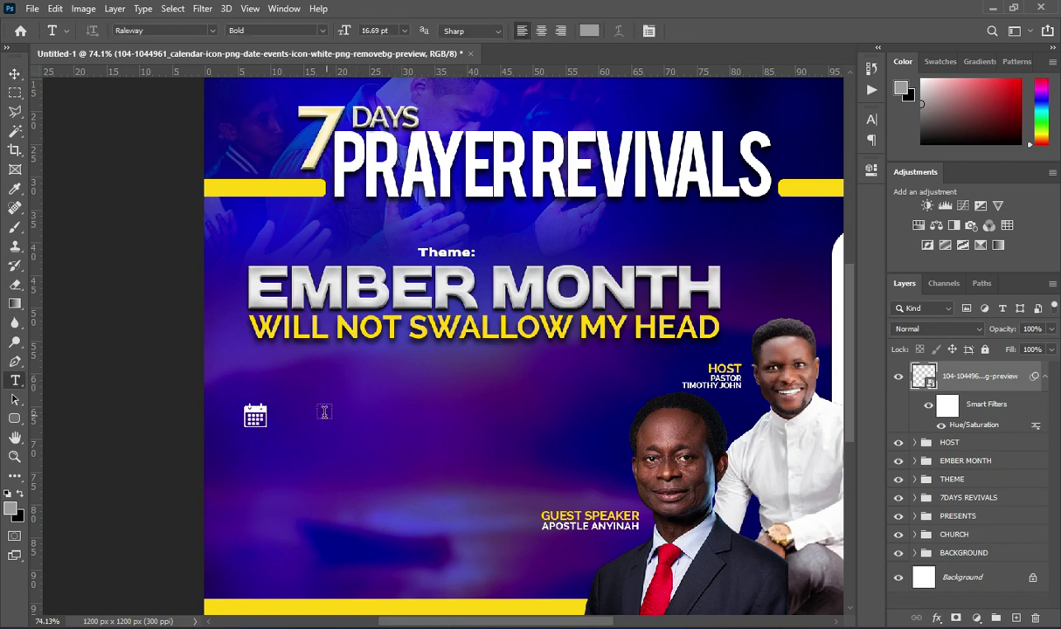
{"action": "left_click", "coordinate": [300, 412]}
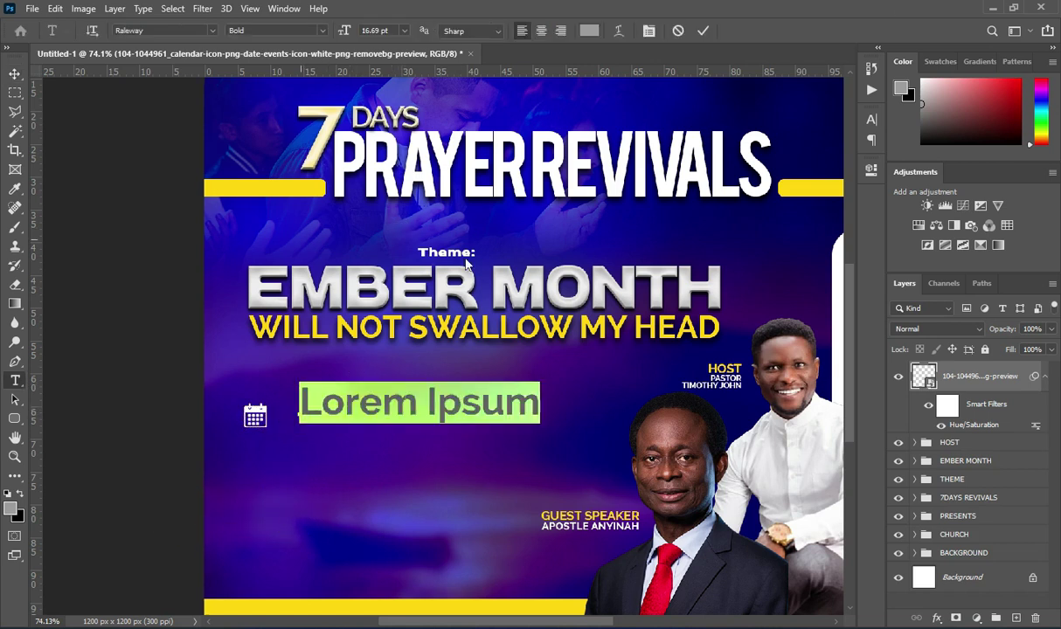
{"action": "type", "text": "MONDAY"}
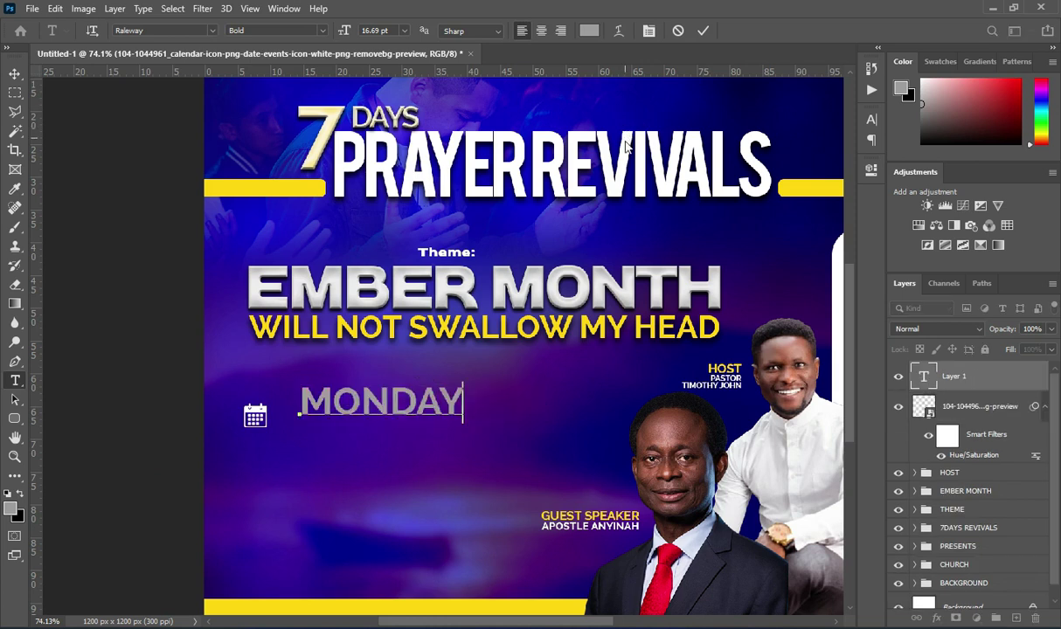
{"action": "left_click", "coordinate": [702, 32]}
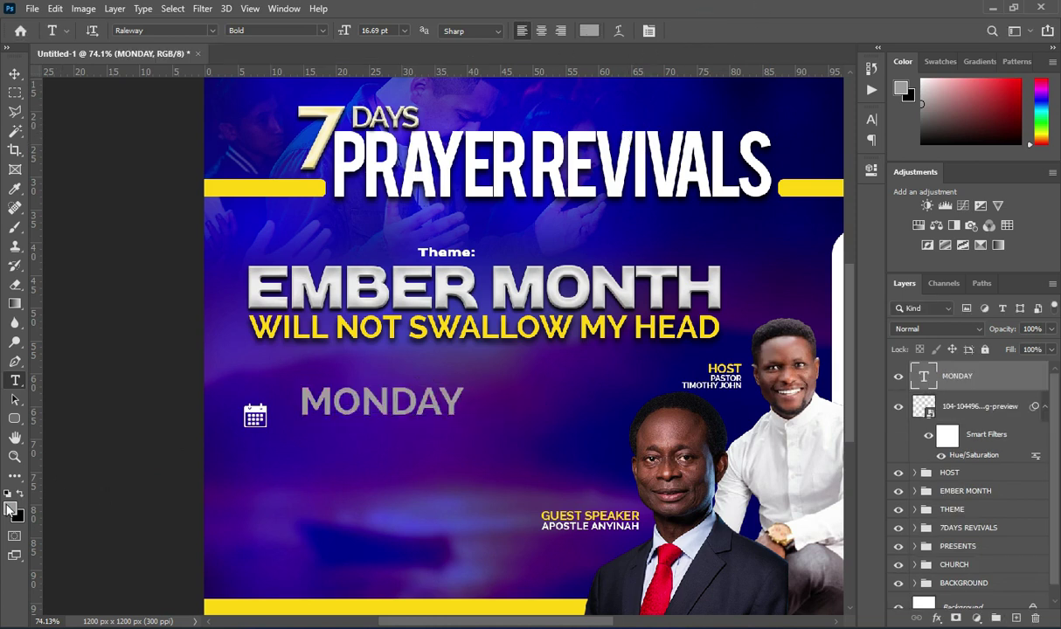
Set the foreground colour to white and recolour the MONDAY text yellow (ffd306), sampled from the yellow bar beside the headline.
{"action": "left_click", "coordinate": [10, 508]}
{"action": "left_click_drag", "start_coordinate": [674, 256], "coordinate": [650, 224]}
{"action": "left_click", "coordinate": [983, 219]}
{"action": "left_click", "coordinate": [589, 30]}
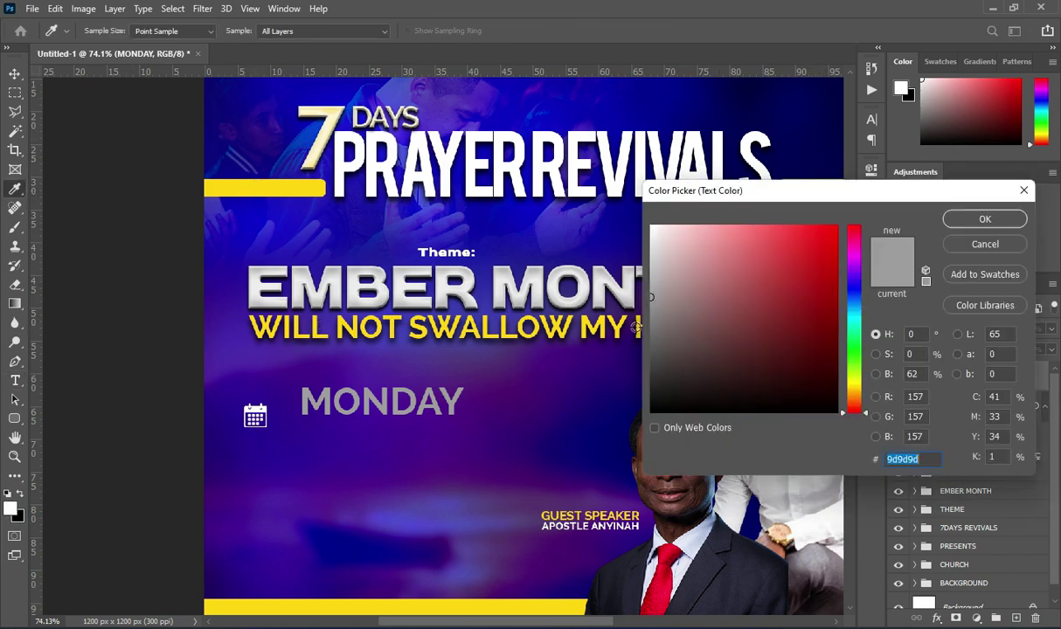
{"action": "left_click", "coordinate": [258, 187]}
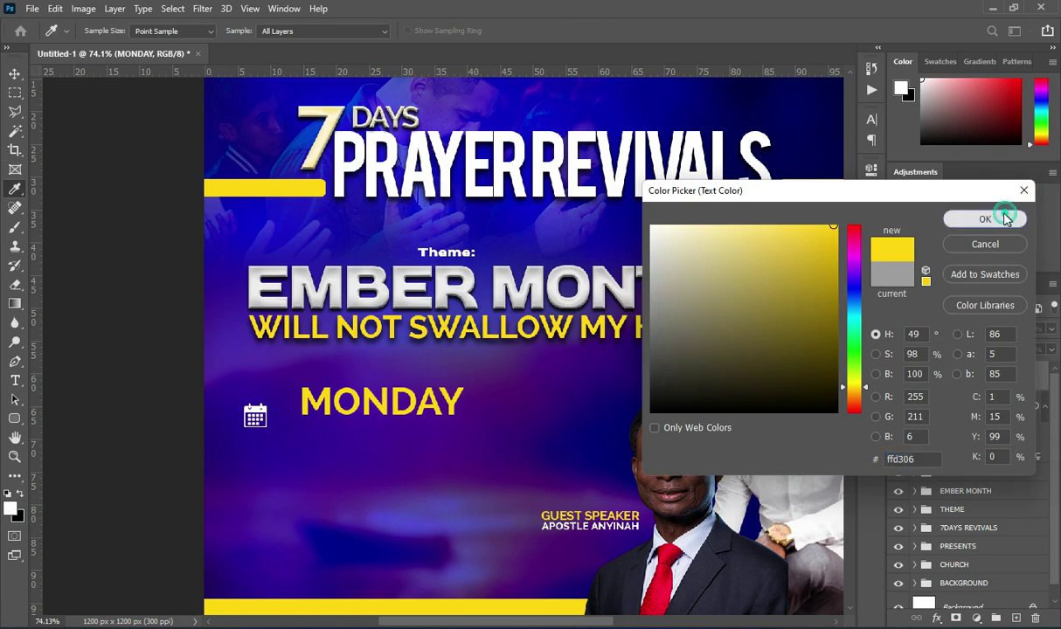
{"action": "left_click", "coordinate": [996, 218]}
Change the MONDAY text's font to Bebas and scale it down to about 35%.
{"action": "left_click", "coordinate": [215, 36]}
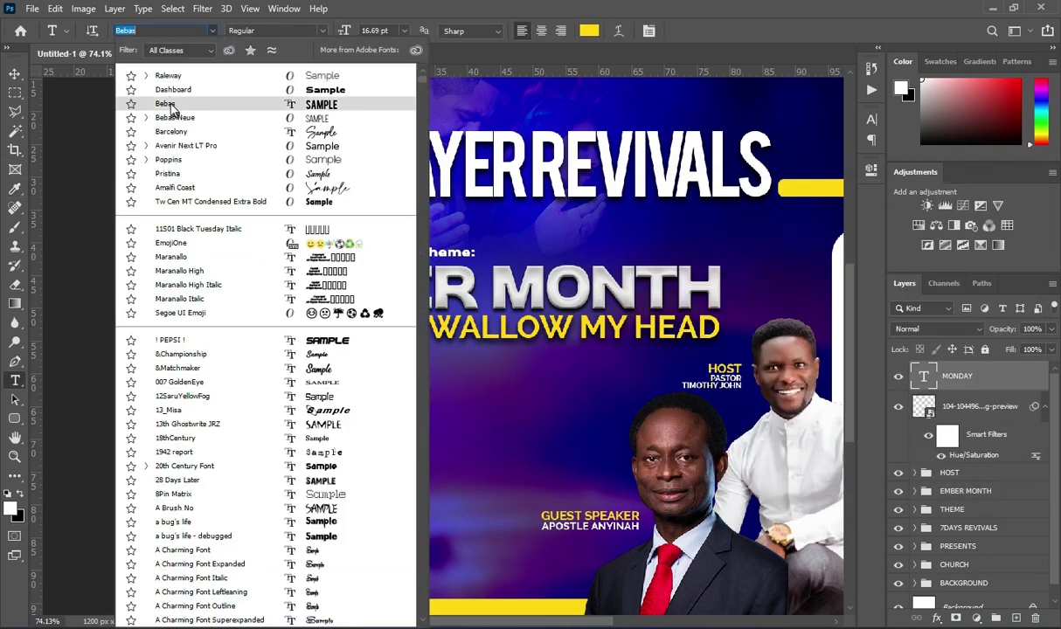
{"action": "left_click", "coordinate": [162, 103]}
{"action": "left_click", "coordinate": [15, 74]}
{"action": "left_click_drag", "start_coordinate": [426, 399], "coordinate": [342, 401]}
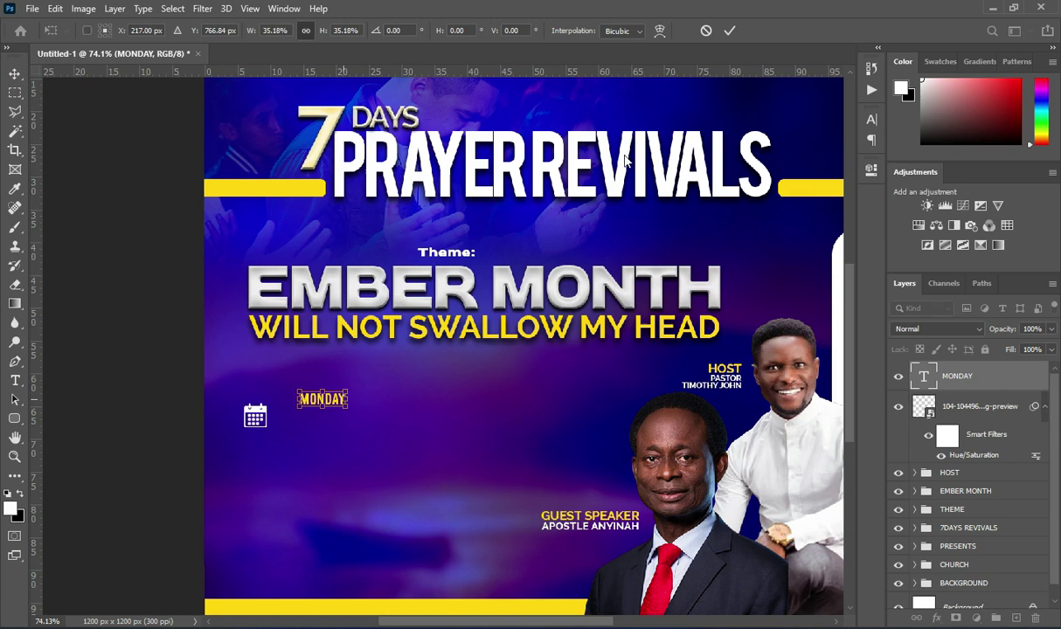
{"action": "left_click", "coordinate": [728, 31]}
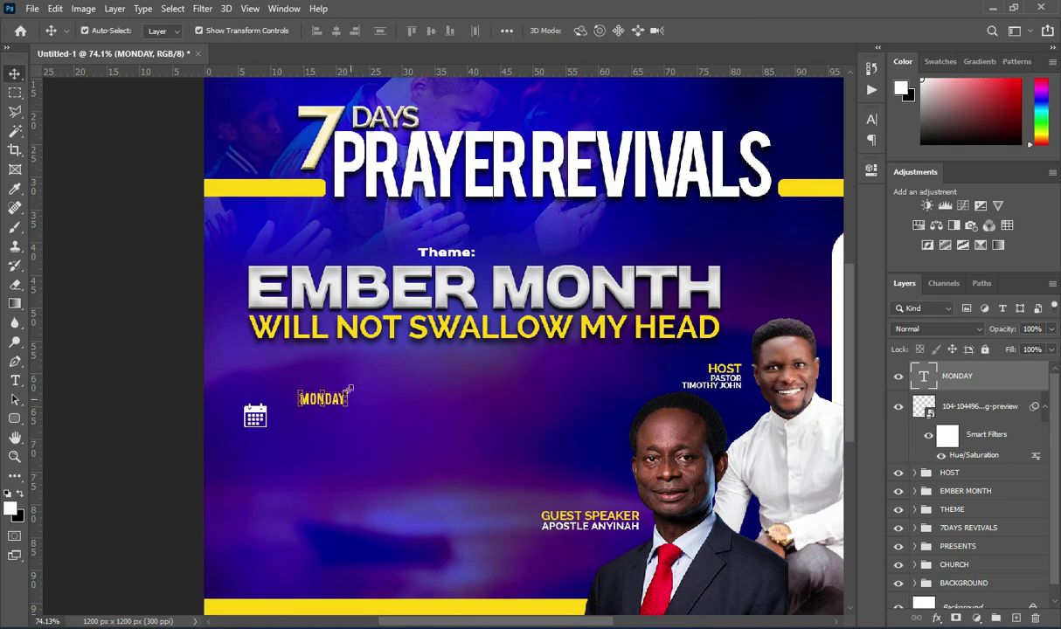
Rotate the MONDAY text by -90° and move it close beside the calendar icon.
{"action": "scroll", "coordinate": [347, 388], "scroll_direction": "up", "scroll_amount": 2}
{"action": "key", "text": "ctrl+t"}
{"action": "left_click_drag", "start_coordinate": [346, 379], "coordinate": [301, 361]}
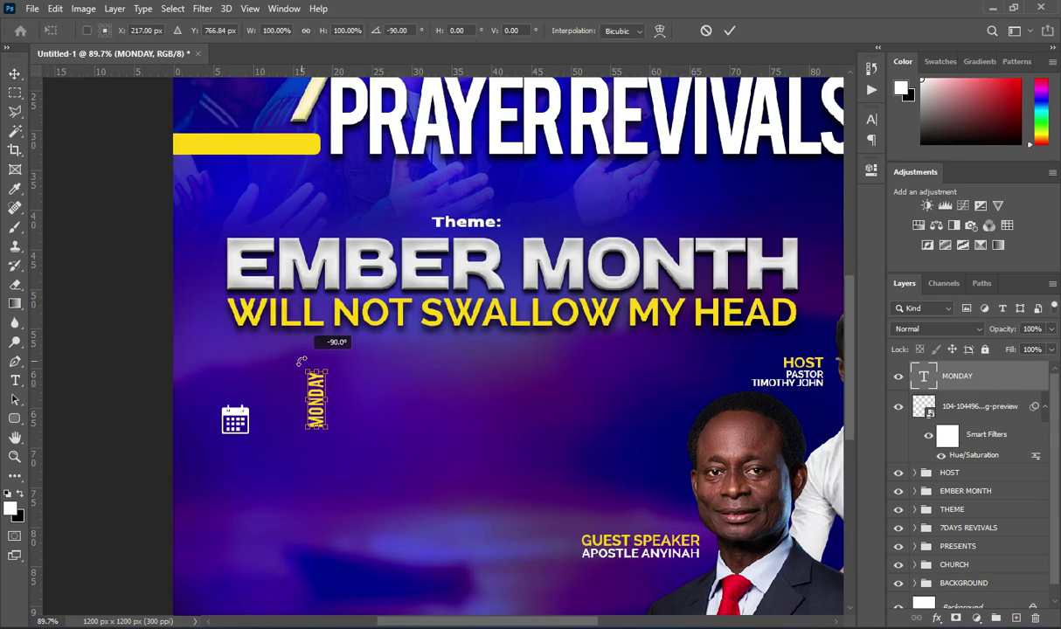
{"action": "left_click", "coordinate": [728, 31]}
{"action": "left_click_drag", "start_coordinate": [313, 403], "coordinate": [267, 409]}
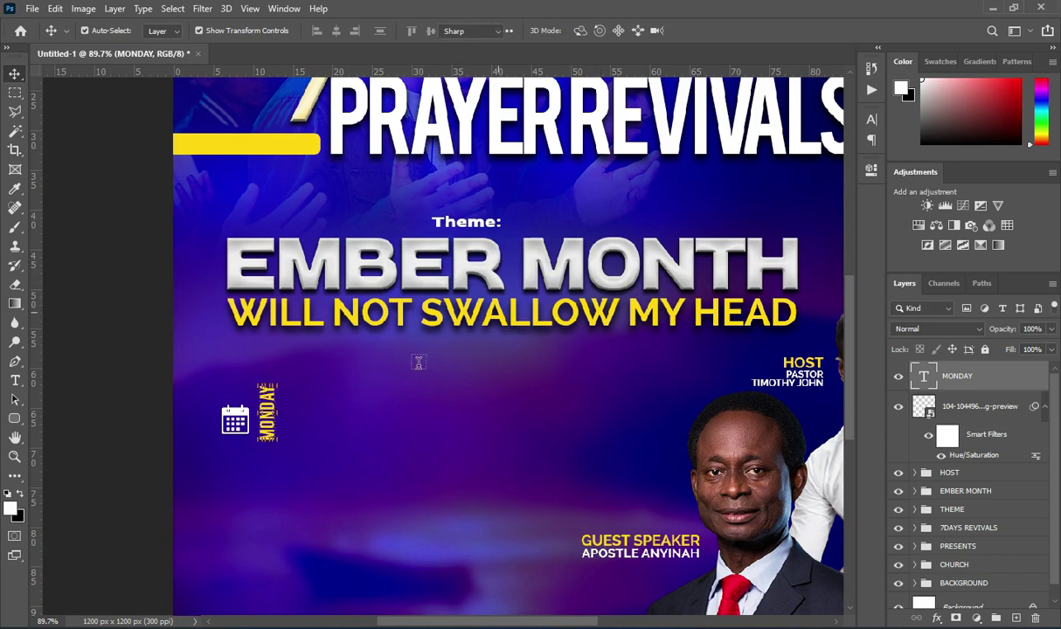
Add a text layer reading 27TH AUG. above and beside MONDAY, copying the wording from the Notepad text document.
{"action": "key", "text": "t"}
{"action": "left_click", "coordinate": [307, 389]}
{"action": "key", "text": "alt+Tab"}
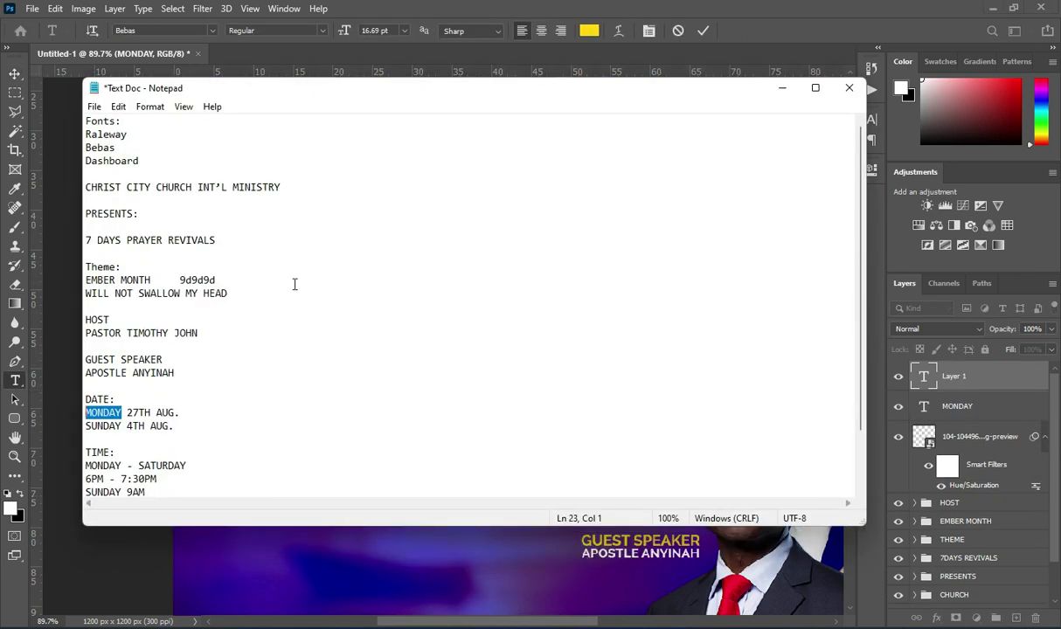
{"action": "left_click_drag", "start_coordinate": [127, 412], "coordinate": [190, 415]}
{"action": "key", "text": "ctrl+c"}
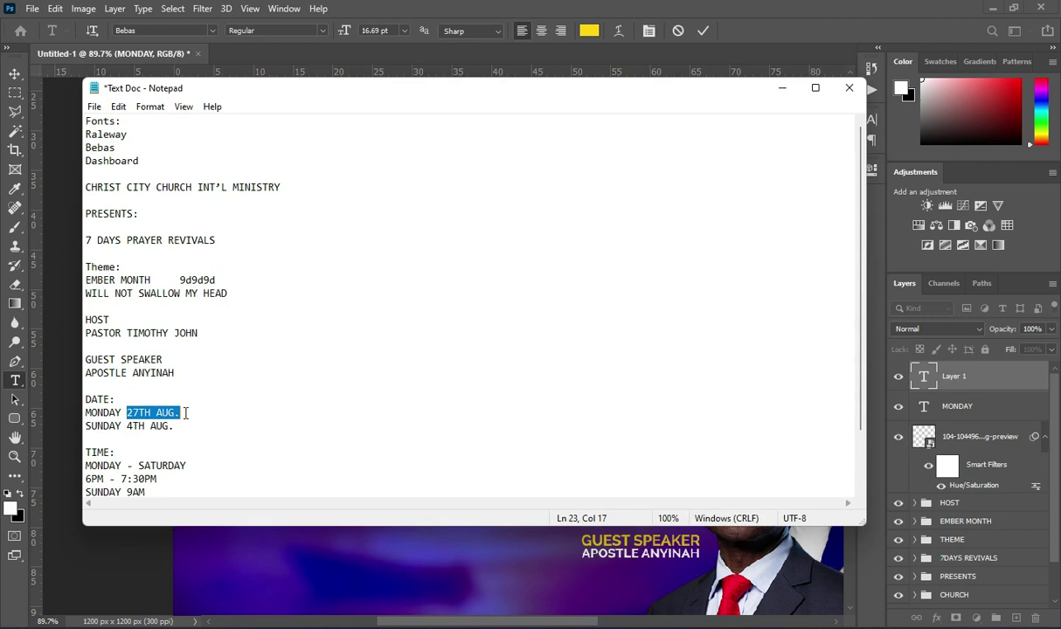
{"action": "left_click", "coordinate": [782, 87]}
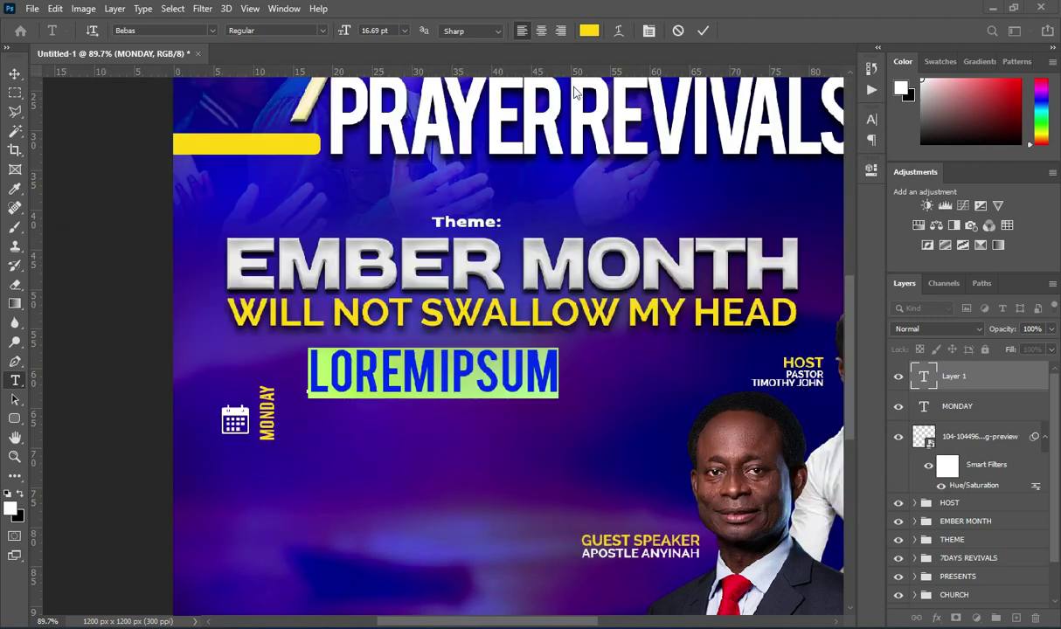
{"action": "key", "text": "ctrl+v"}
{"action": "left_click", "coordinate": [703, 31]}
Recolour the 27TH AUG. text white (ffffff) and move it close beside MONDAY with their upper edges aligned.
{"action": "left_click", "coordinate": [590, 33]}
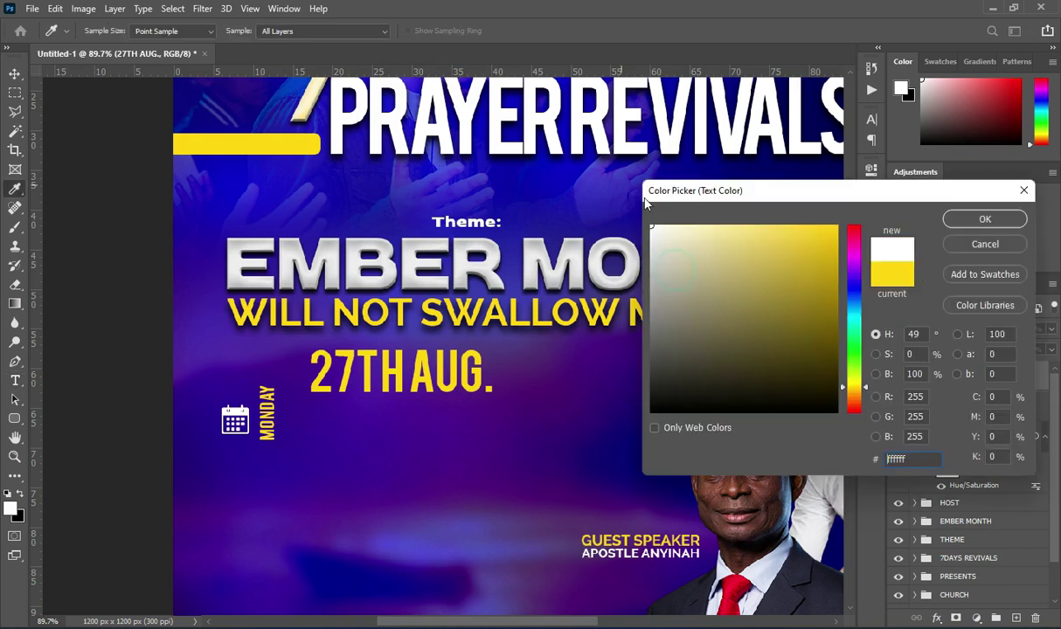
{"action": "left_click", "coordinate": [651, 226]}
{"action": "left_click", "coordinate": [983, 218]}
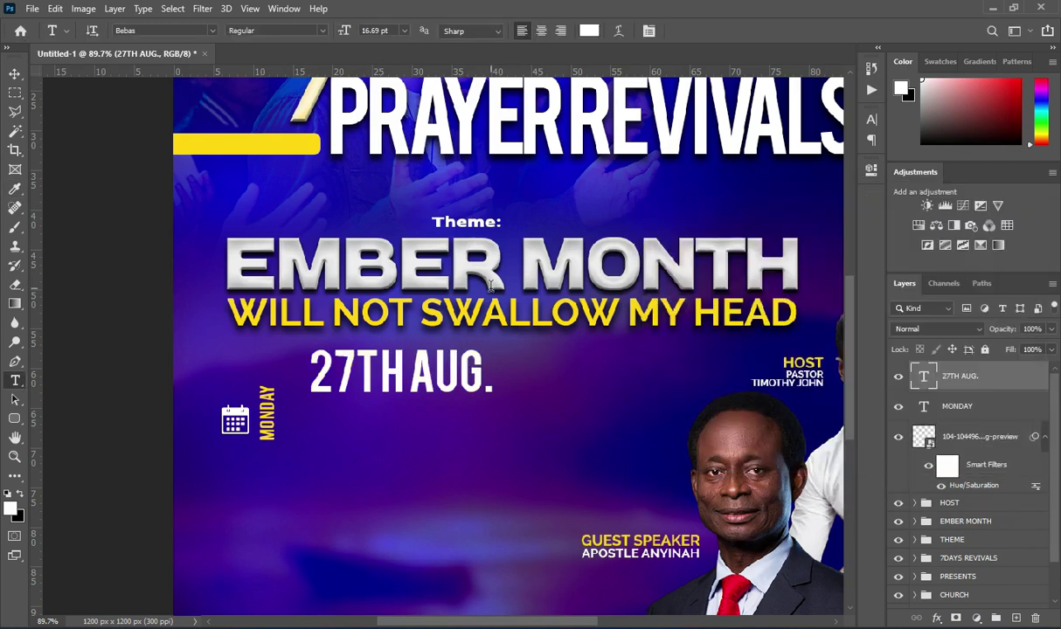
{"action": "left_click", "coordinate": [14, 74]}
{"action": "left_click_drag", "start_coordinate": [399, 379], "coordinate": [374, 415]}
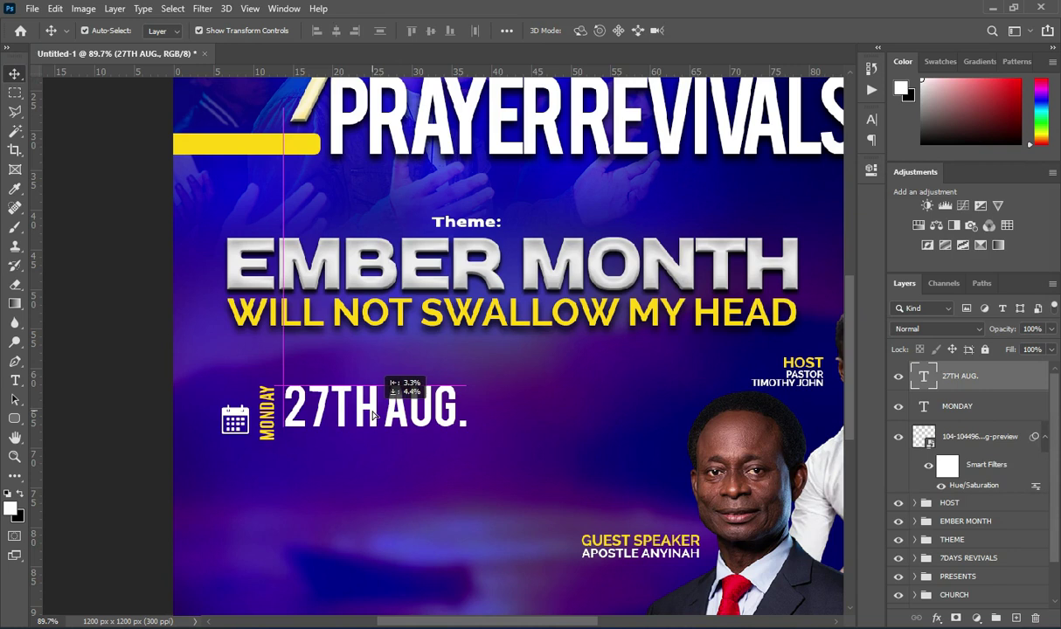
{"action": "left_click_drag", "start_coordinate": [374, 415], "coordinate": [370, 415]}
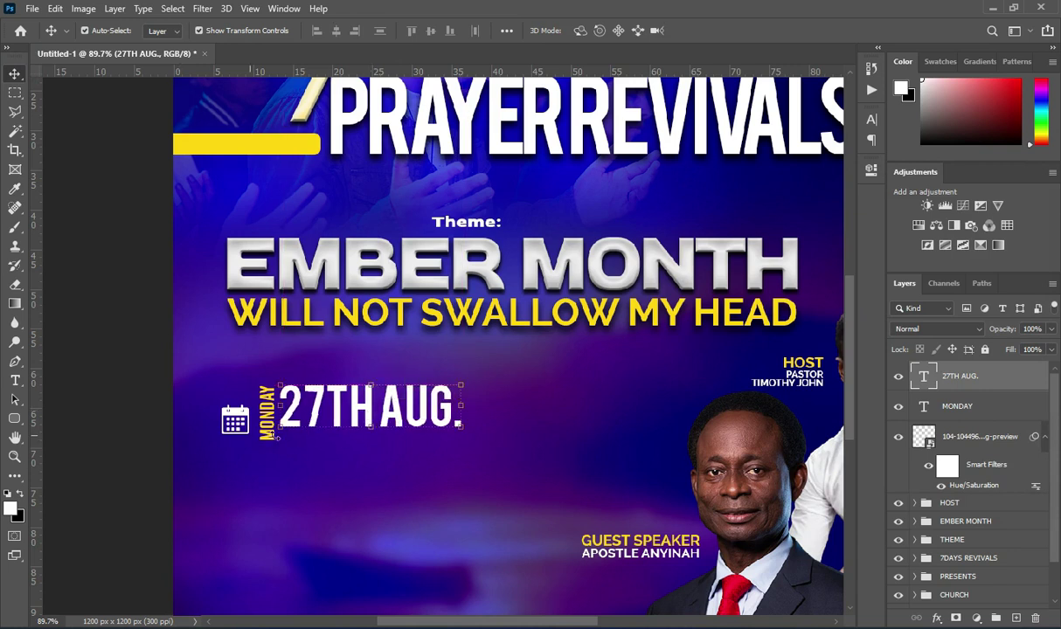
Scale the vertical MONDAY text down to about 75% so it matches the height of 27TH AUG.
{"action": "left_click", "coordinate": [266, 409]}
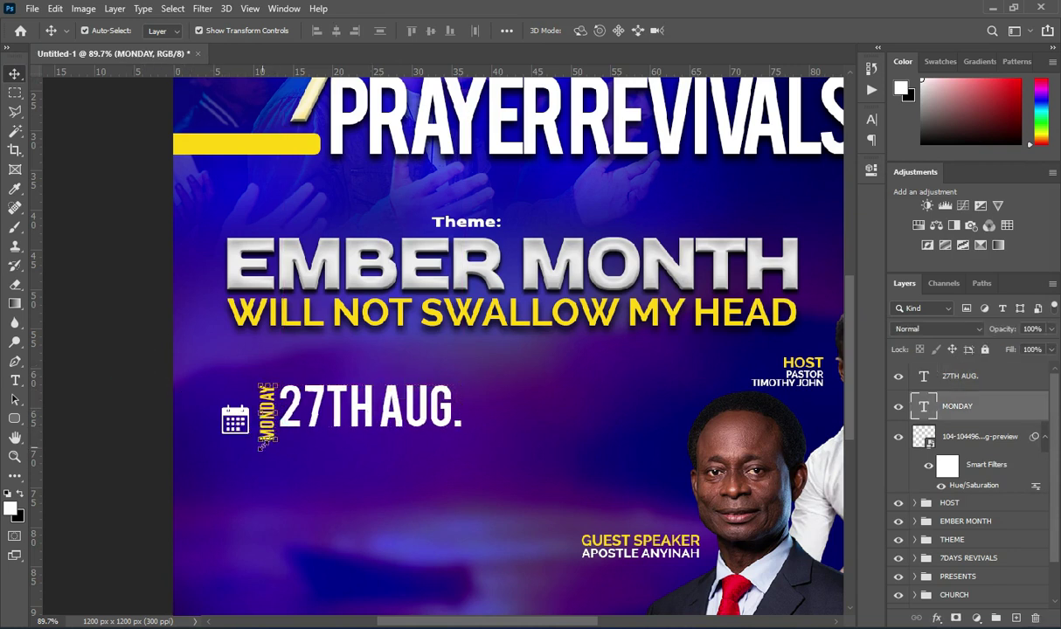
{"action": "mouse_move", "coordinate": [265, 440]}
{"action": "left_mouse_down"}
{"action": "mouse_move", "coordinate": [271, 448]}
{"action": "mouse_move", "coordinate": [266, 429]}
{"action": "left_mouse_up"}
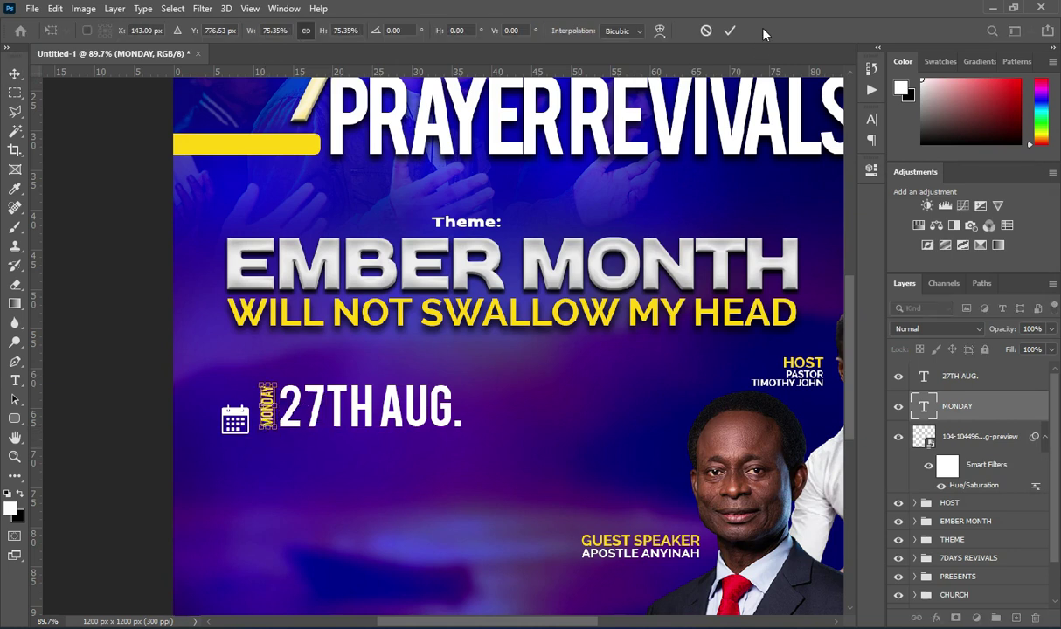
{"action": "left_click", "coordinate": [728, 29]}
{"action": "left_click", "coordinate": [87, 336]}
{"action": "scroll", "coordinate": [367, 390], "scroll_direction": "down", "scroll_amount": 4}
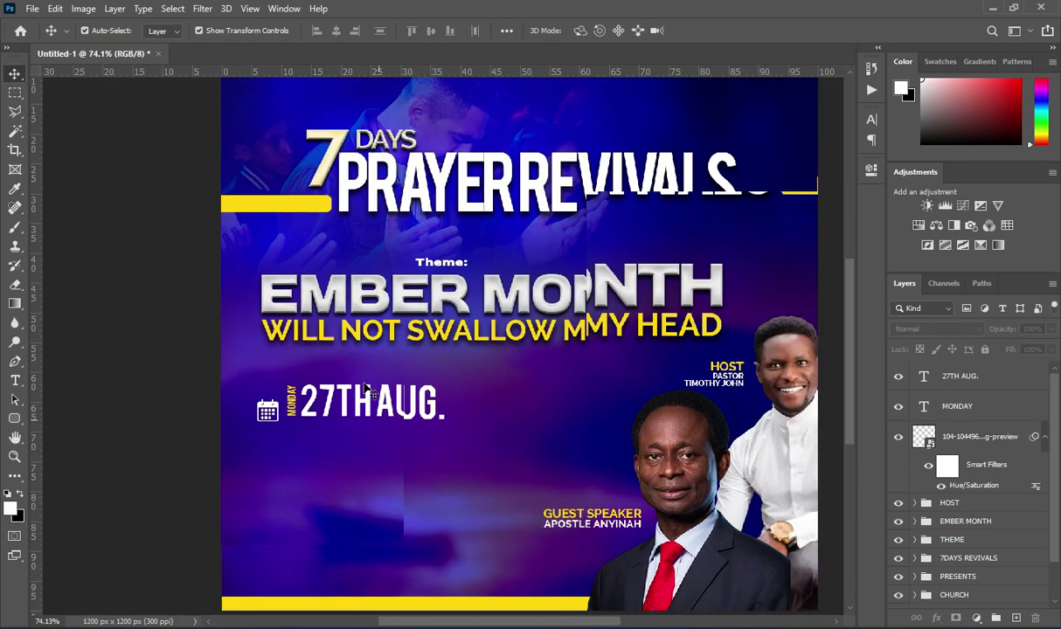
{"action": "scroll", "coordinate": [370, 400], "scroll_direction": "up", "scroll_amount": 1}
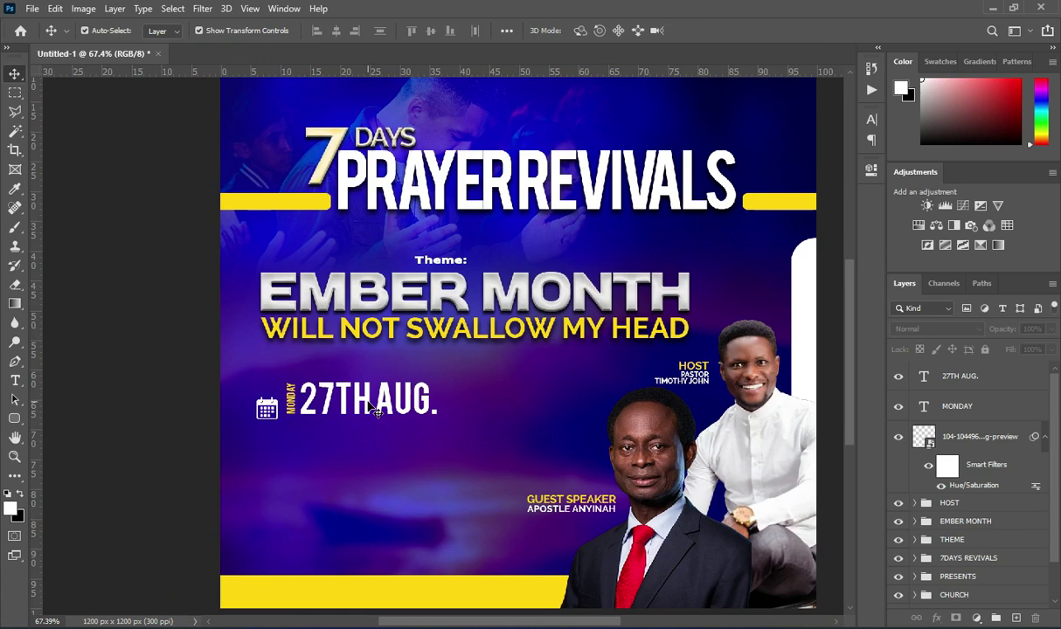
{"action": "scroll", "coordinate": [302, 427], "scroll_direction": "up", "scroll_amount": 3}
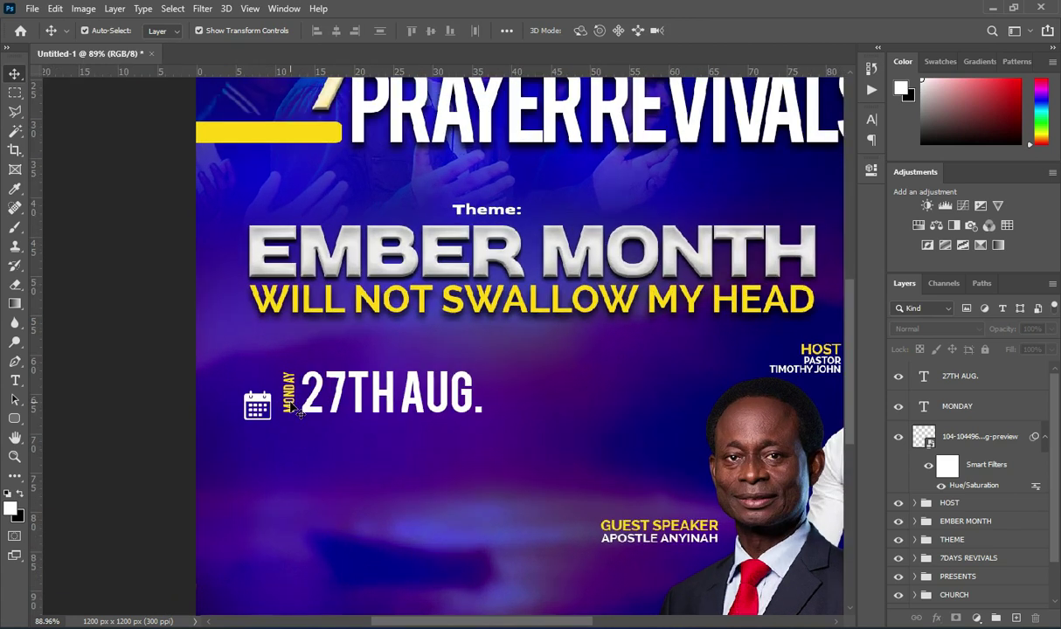
Duplicate the vertical MONDAY text directly below the original and change the copy to SUNDAY, using the Notepad wording.
{"action": "left_click", "coordinate": [291, 403], "text": "ctrl"}
{"action": "left_click_drag", "start_coordinate": [928, 403], "coordinate": [961, 368]}
{"action": "left_click_drag", "start_coordinate": [291, 403], "coordinate": [292, 454]}
{"action": "key", "text": "t"}
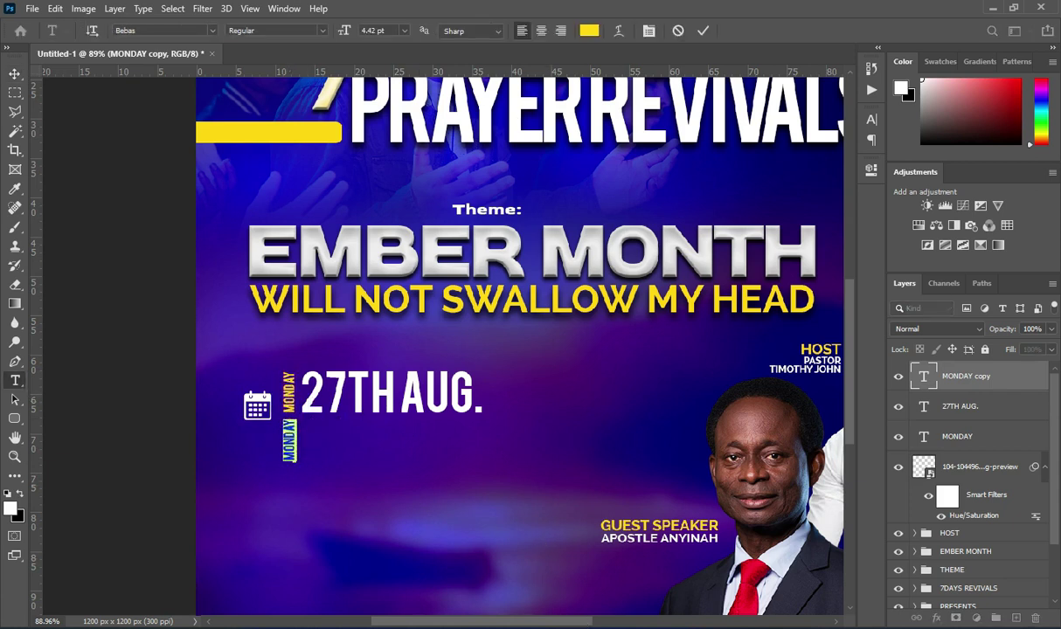
{"action": "key", "text": "alt+Tab"}
{"action": "left_click_drag", "start_coordinate": [122, 426], "coordinate": [85, 428]}
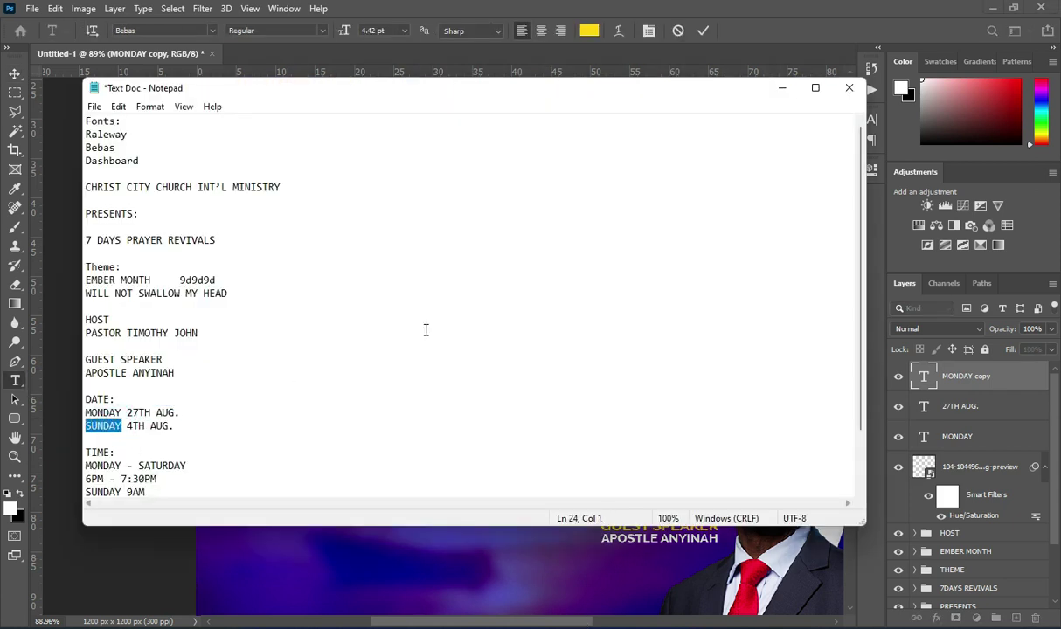
{"action": "left_click", "coordinate": [781, 88]}
{"action": "type", "text": "SUNDAY"}
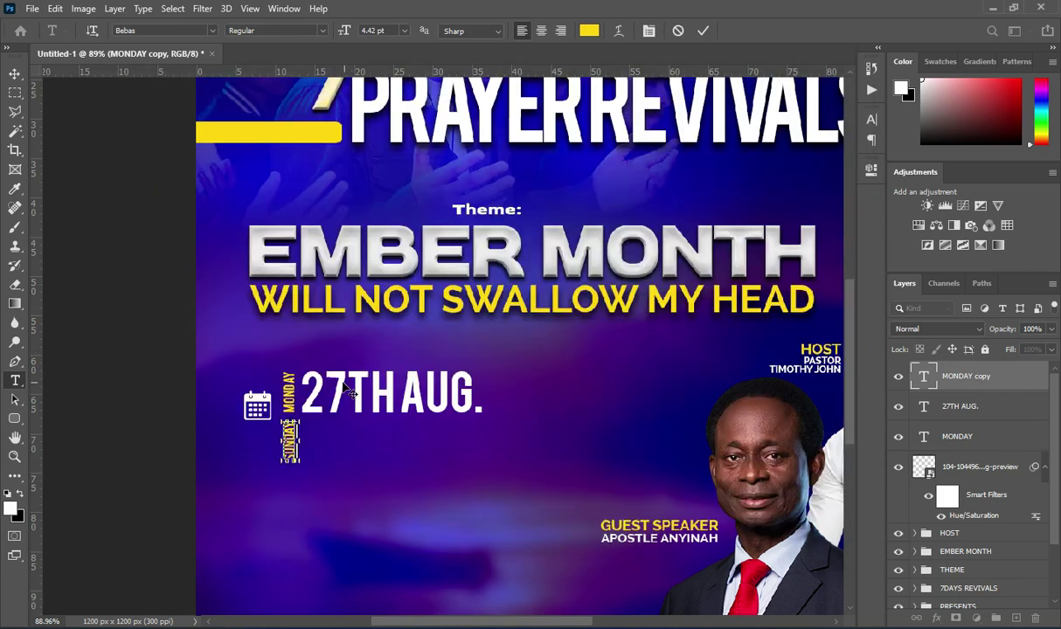
{"action": "left_click", "coordinate": [702, 31]}
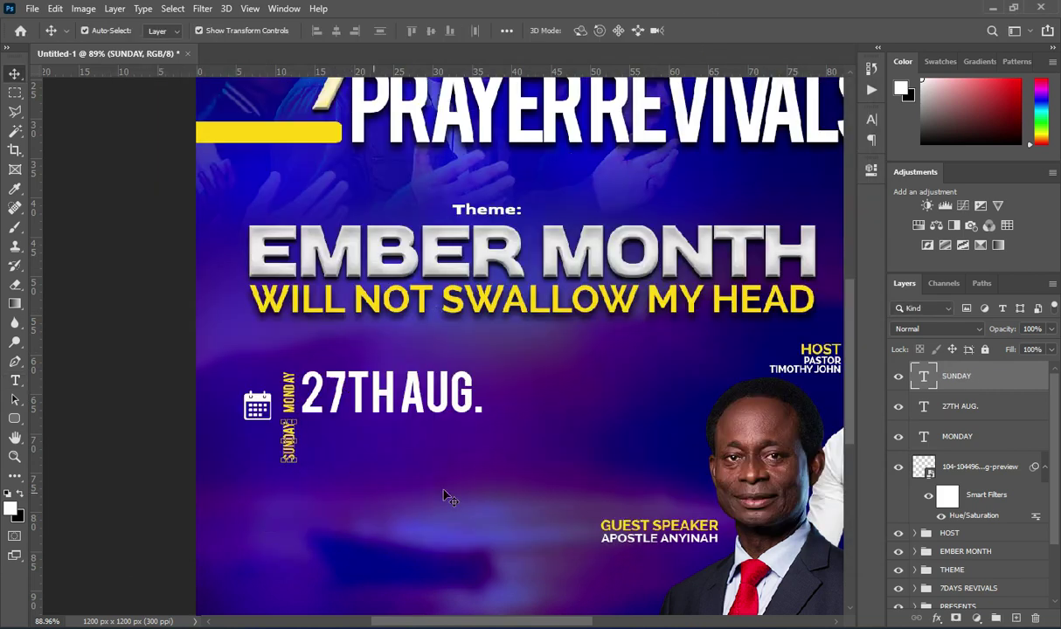
Duplicate the 27TH AUG. text beside SUNDAY and change the copy to 4TH AUG., using the Notepad wording.
{"action": "key", "text": "alt+Tab"}
{"action": "left_click_drag", "start_coordinate": [127, 426], "coordinate": [214, 428]}
{"action": "left_click", "coordinate": [781, 88]}
{"action": "left_click_drag", "start_coordinate": [994, 405], "coordinate": [1015, 617]}
{"action": "left_click_drag", "start_coordinate": [961, 405], "coordinate": [961, 365]}
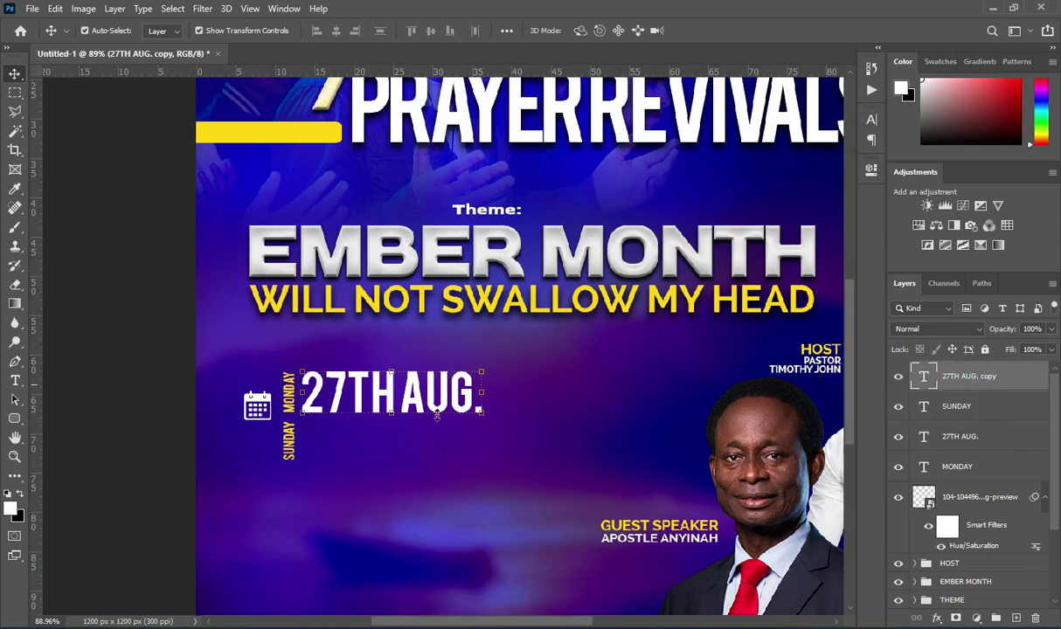
{"action": "left_click_drag", "start_coordinate": [434, 411], "coordinate": [432, 463]}
{"action": "double_click", "coordinate": [430, 464]}
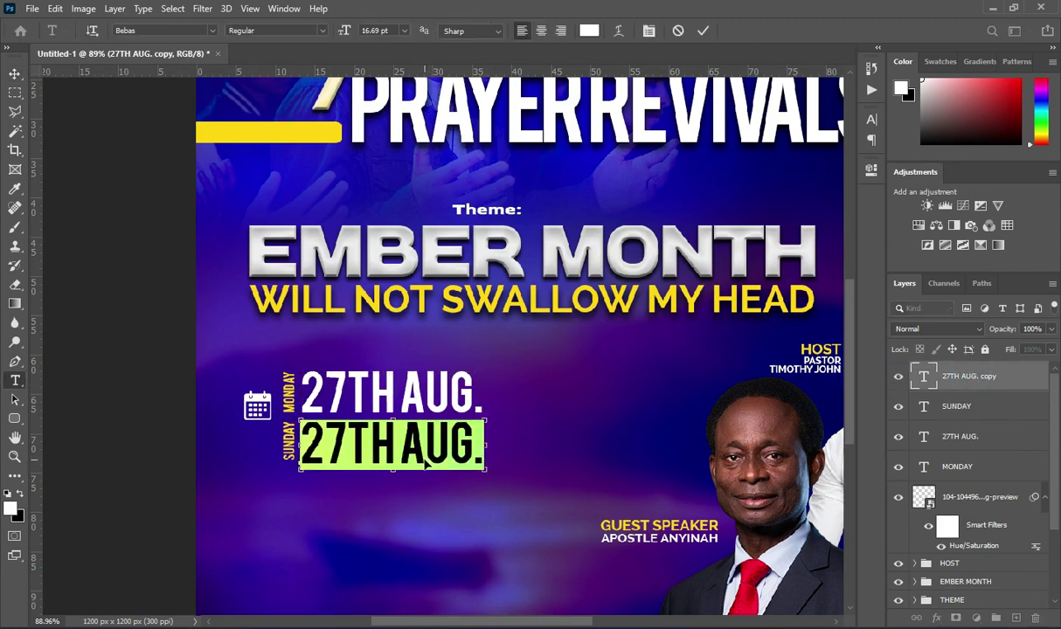
{"action": "left_click", "coordinate": [428, 465]}
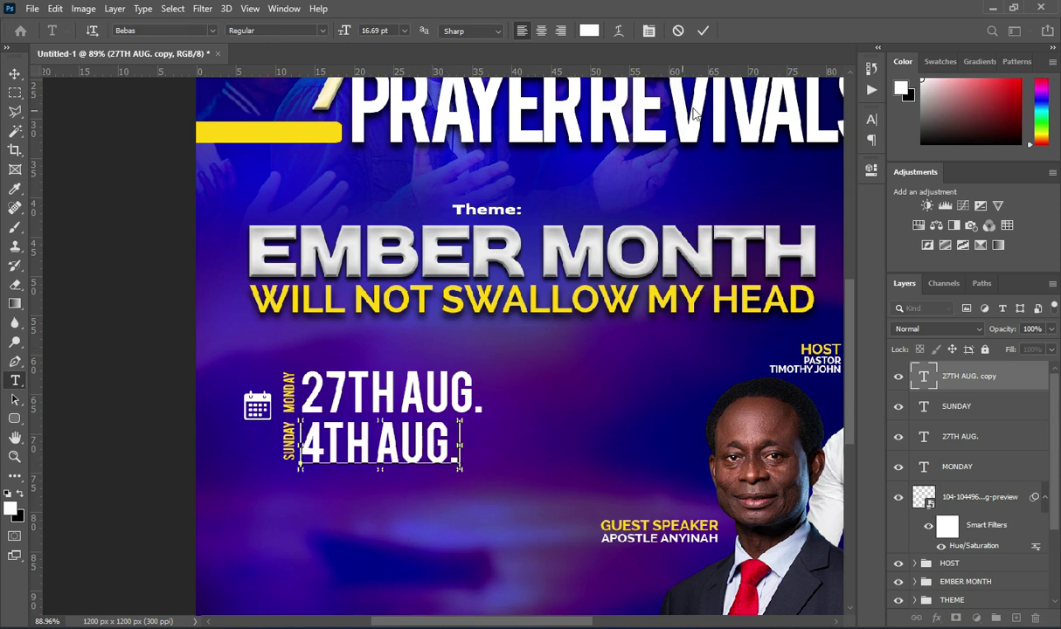
{"action": "left_click", "coordinate": [704, 31]}
Scale up the 4TH AUG. text until it is as wide as the 27TH AUG. line above it.
{"action": "key", "text": "v"}
{"action": "key", "text": "ctrl+t"}
{"action": "left_click_drag", "start_coordinate": [461, 446], "coordinate": [486, 446]}
{"action": "left_click", "coordinate": [728, 32]}
{"action": "left_click", "coordinate": [142, 433]}
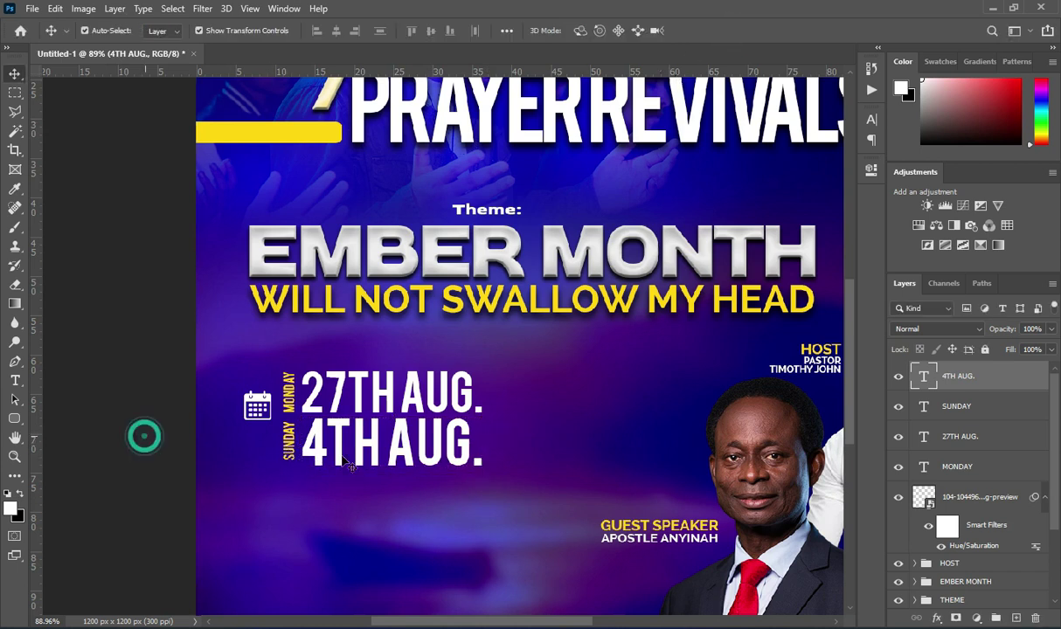
Scale the vertical SUNDAY text up to about 114% so it matches the height of 4TH AUG.
{"action": "left_click", "coordinate": [286, 441]}
{"action": "scroll", "coordinate": [289, 454], "scroll_direction": "up", "scroll_amount": 1}
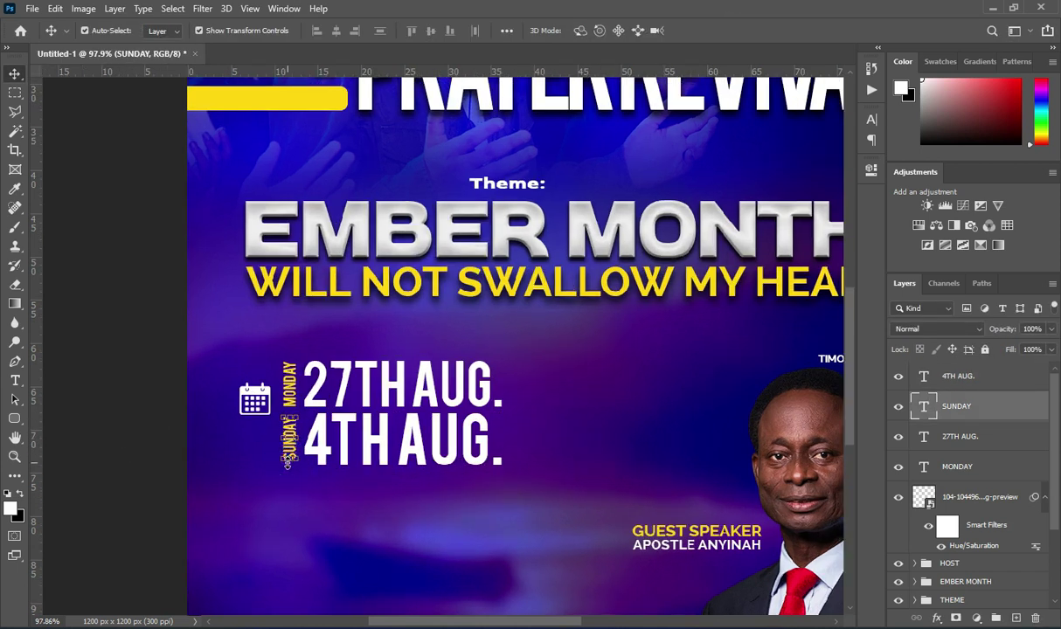
{"action": "key", "text": "ctrl+t"}
{"action": "left_click_drag", "start_coordinate": [288, 460], "coordinate": [293, 470]}
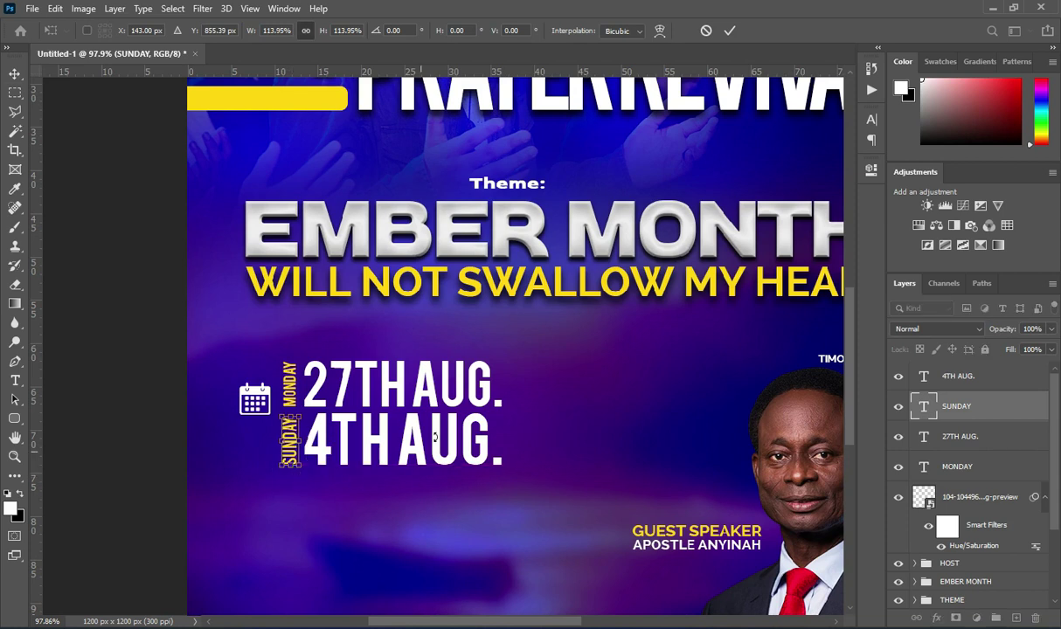
{"action": "left_click", "coordinate": [730, 32]}
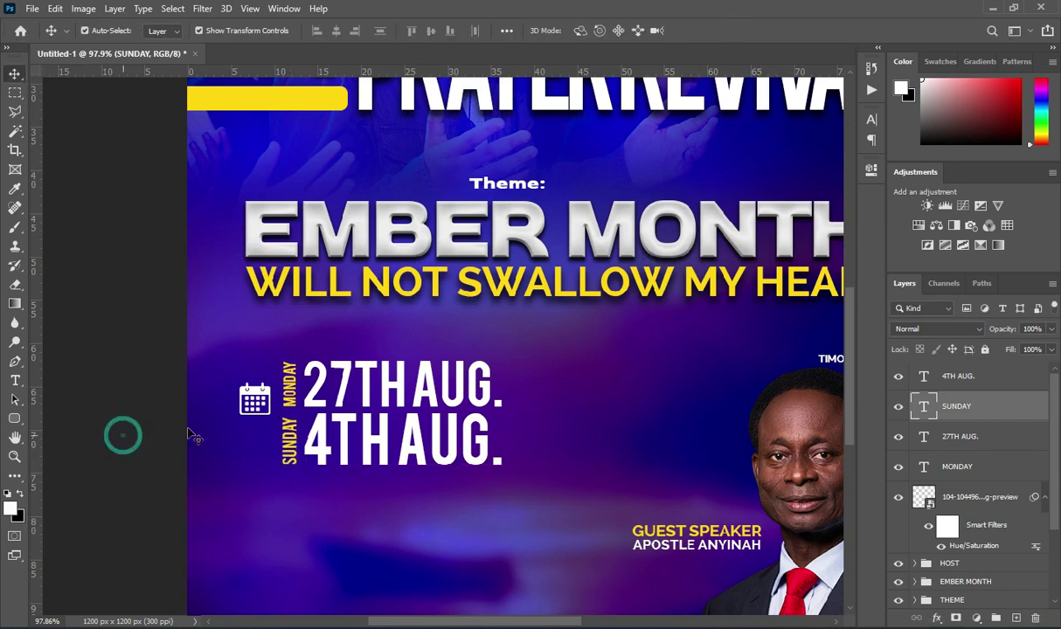
{"action": "scroll", "coordinate": [336, 420], "scroll_direction": "down", "scroll_amount": 2}
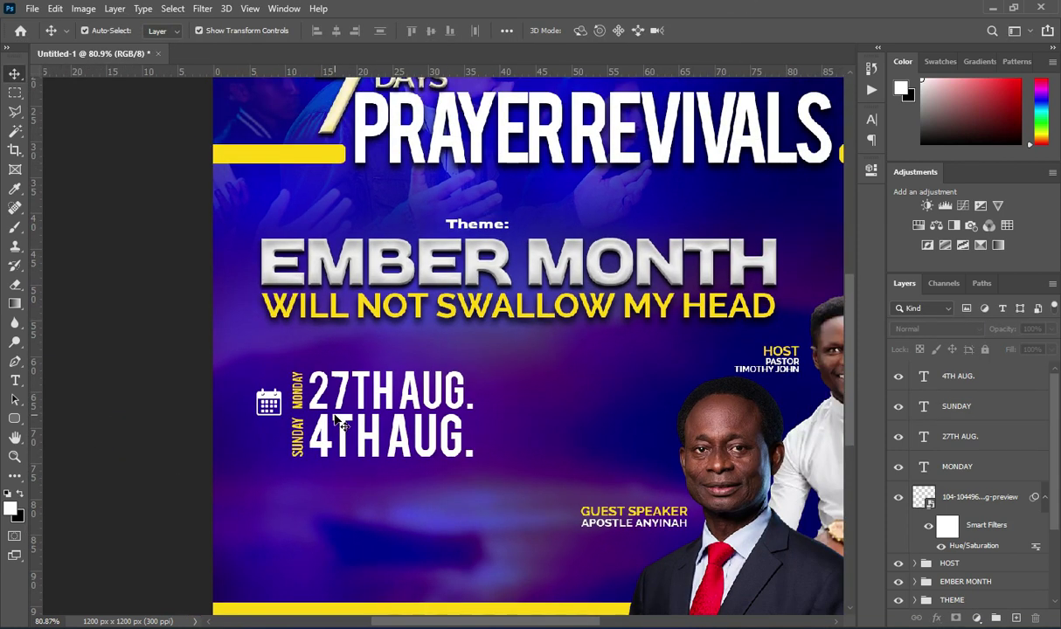
Move the calendar icon down to centre it vertically between the two date lines and collapse its smart filter list.
{"action": "left_click_drag", "start_coordinate": [269, 400], "coordinate": [268, 410]}
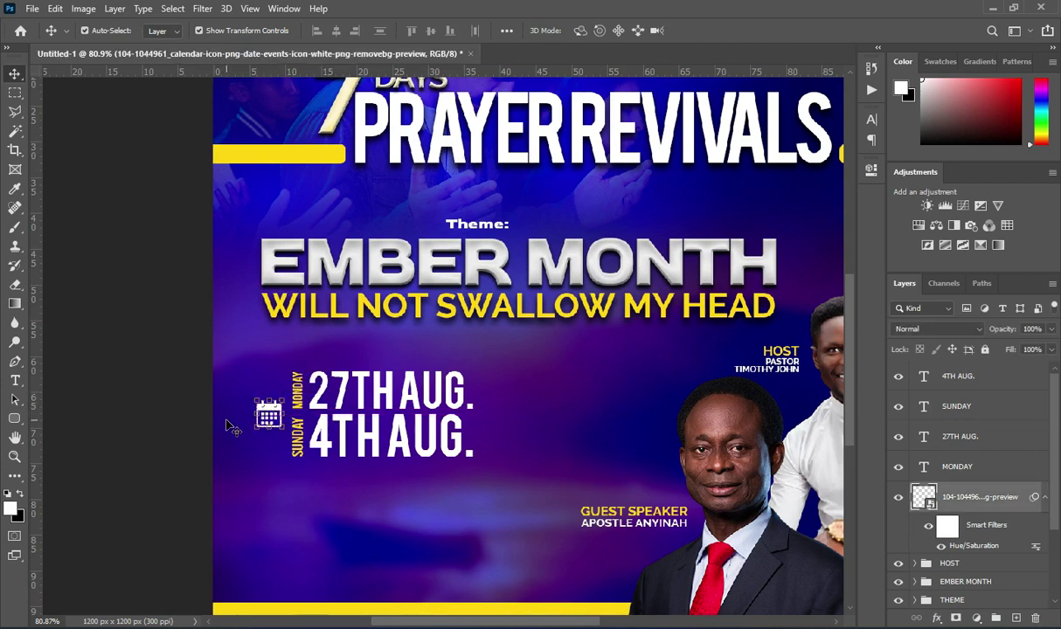
{"action": "left_click", "coordinate": [163, 376]}
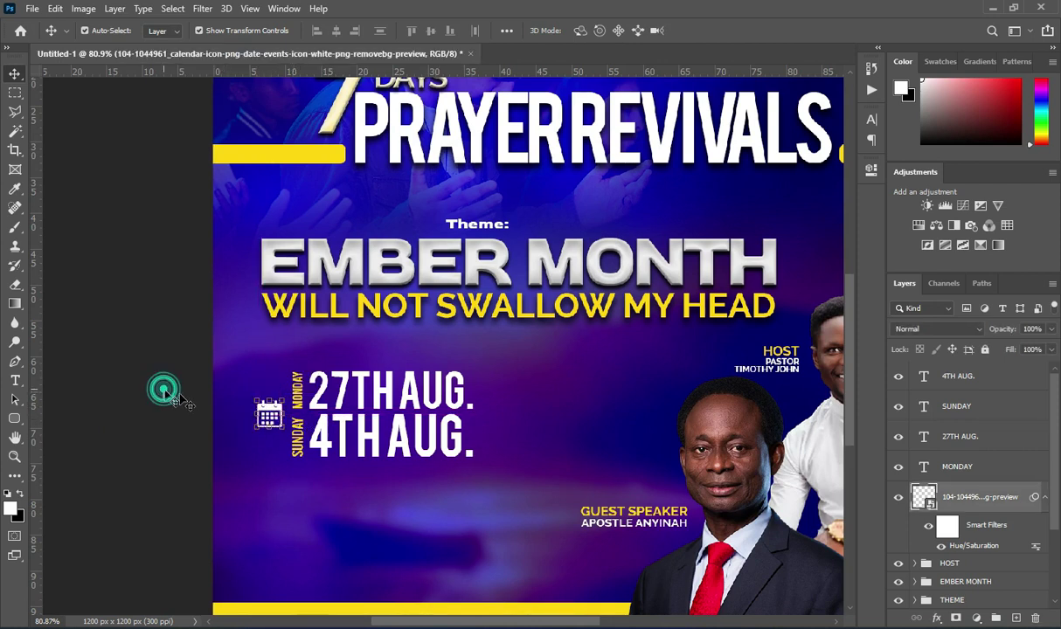
{"action": "left_click", "coordinate": [1047, 496]}
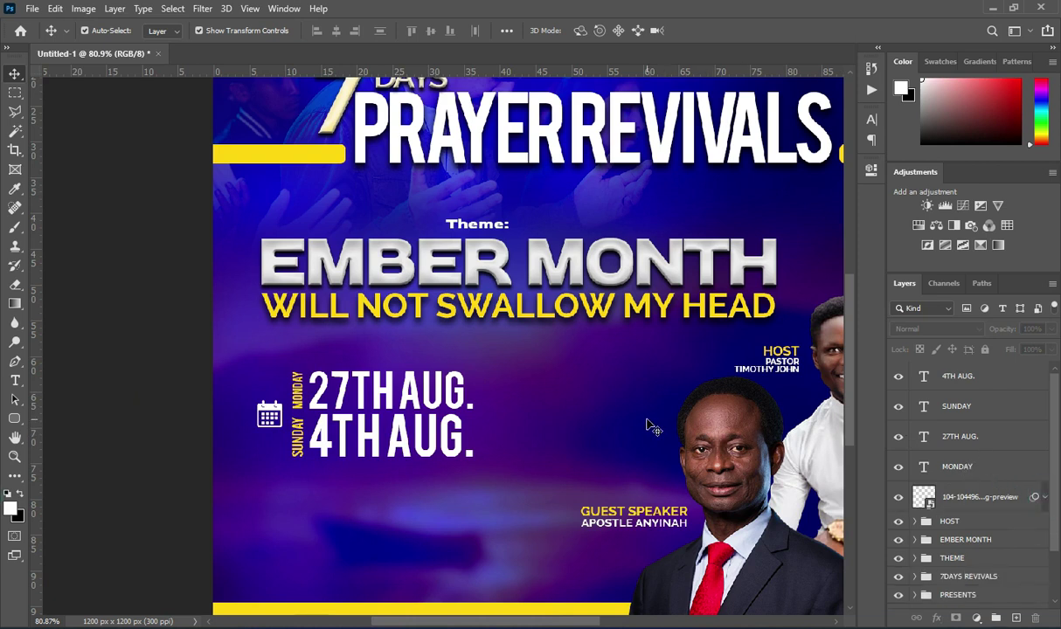
{"action": "scroll", "coordinate": [651, 427], "scroll_direction": "down", "scroll_amount": 1}
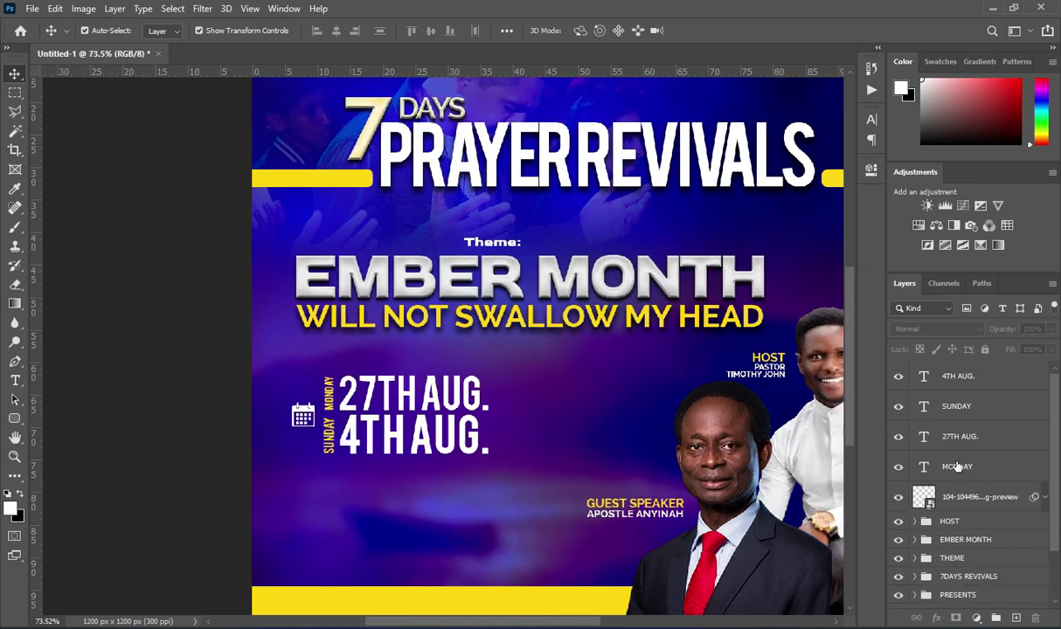
Scale the calendar icon down to 1.94% so its left edge lines up with the EMBER MONTH headline.
{"action": "left_click", "coordinate": [975, 494]}
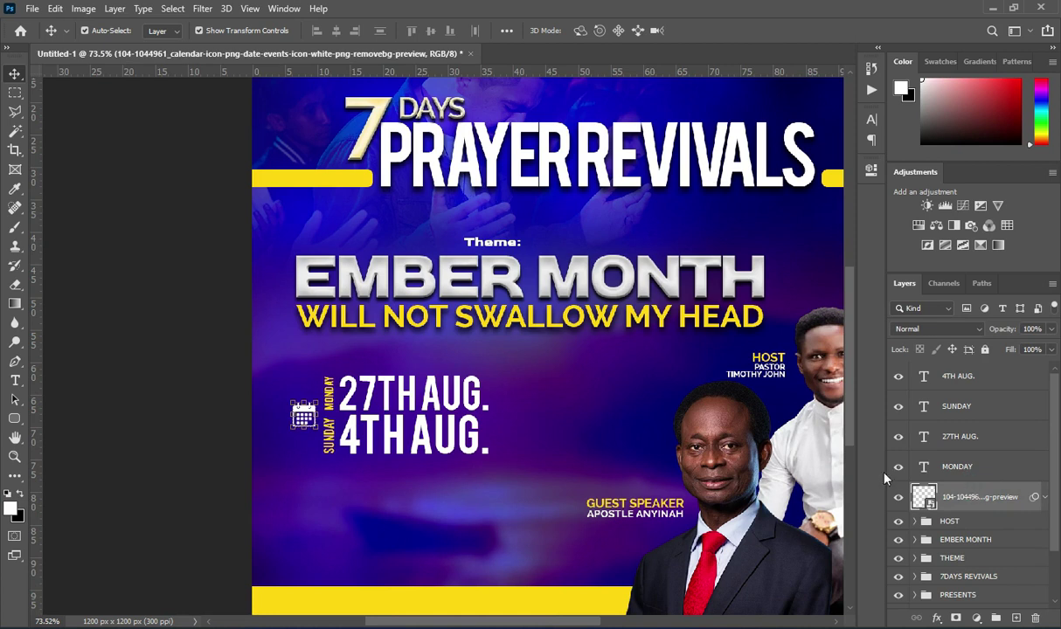
{"action": "scroll", "coordinate": [537, 424], "scroll_direction": "up", "scroll_amount": 2}
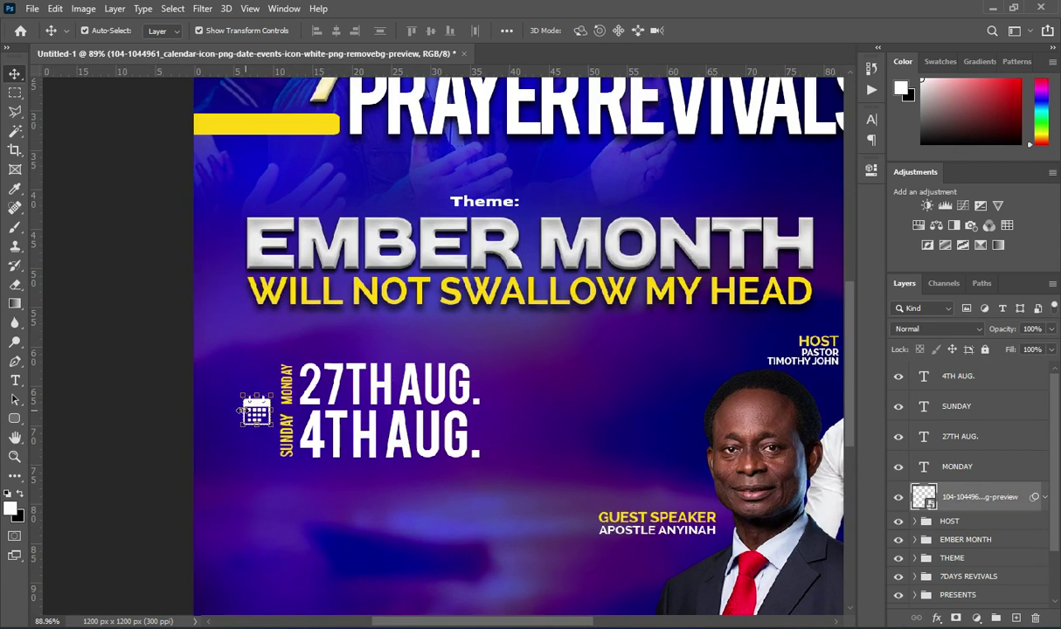
{"action": "key", "text": "ctrl+t"}
{"action": "left_click_drag", "start_coordinate": [242, 409], "coordinate": [249, 411]}
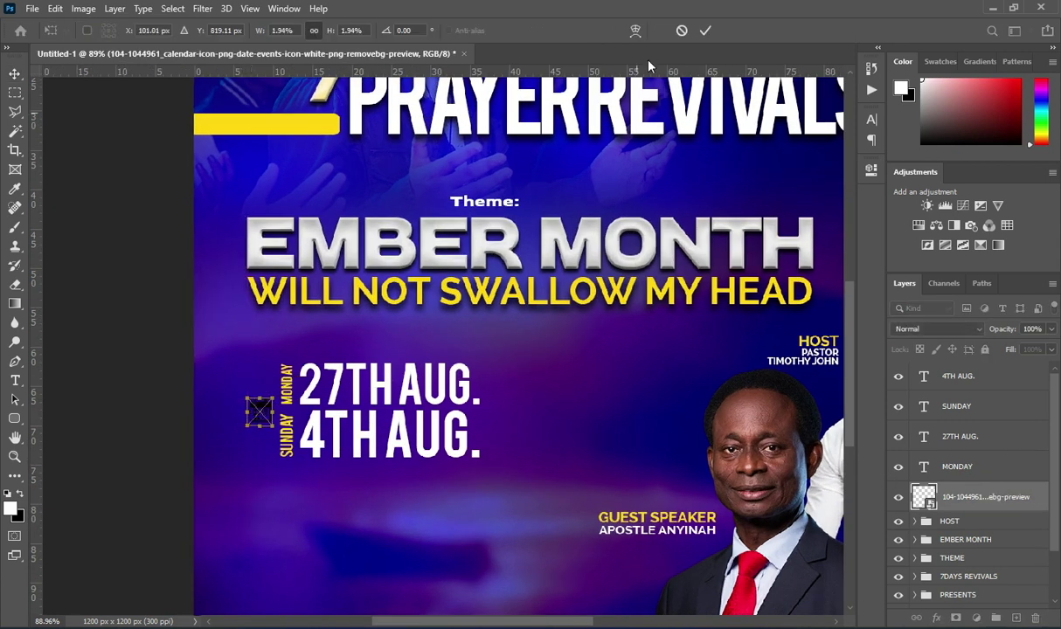
{"action": "left_click", "coordinate": [706, 30]}
Shift the MONDAY, 27TH AUG., SUNDAY and 4TH AUG. texts together slightly right, away from the calendar icon.
{"action": "left_click", "coordinate": [959, 463]}
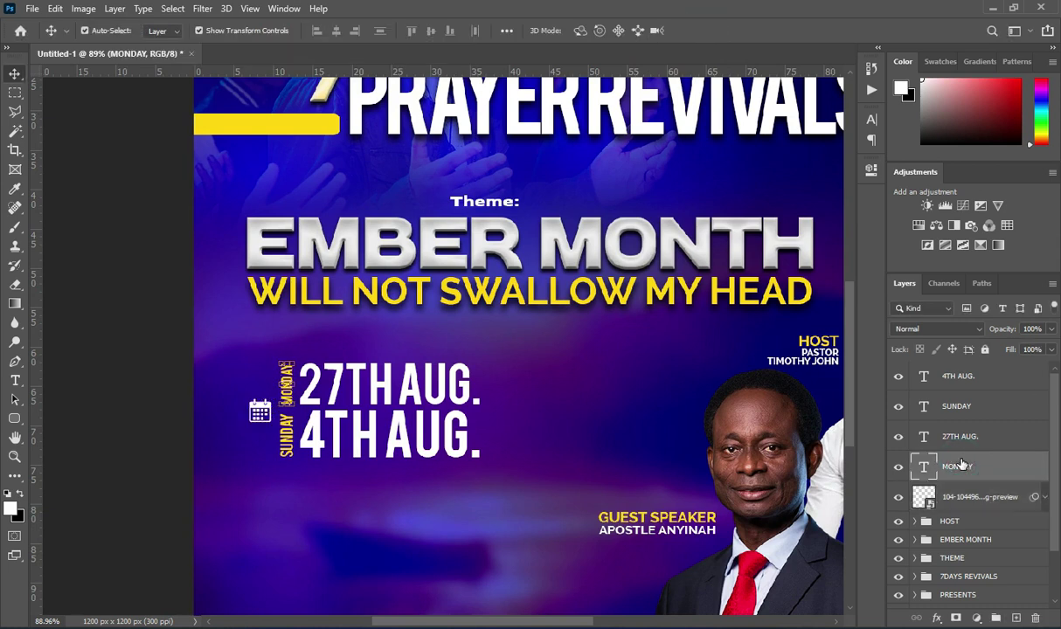
{"action": "left_click", "coordinate": [952, 377], "text": "shift"}
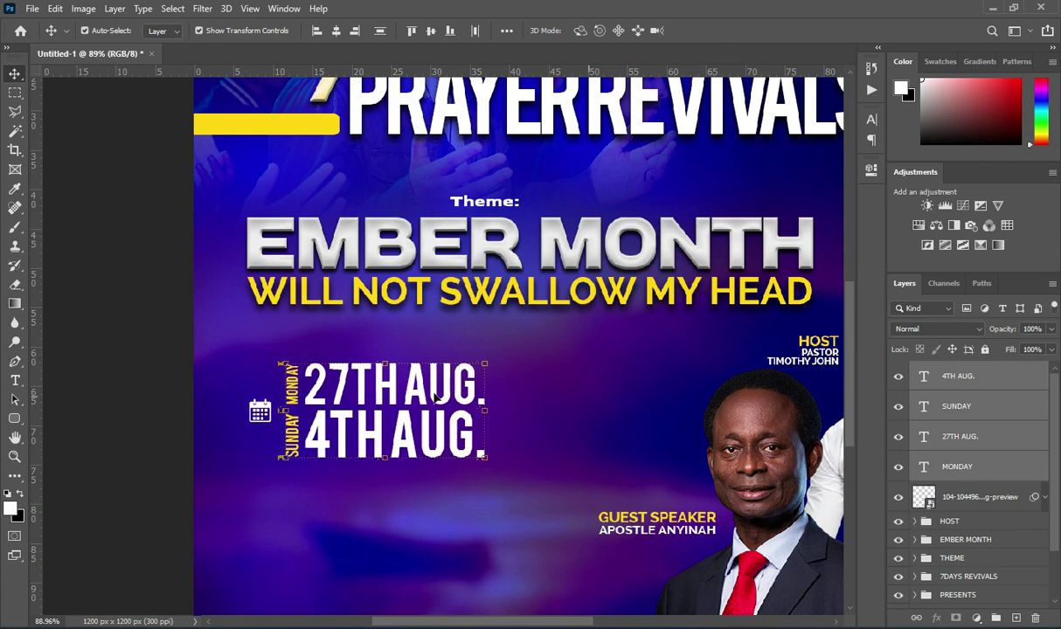
{"action": "left_click", "coordinate": [138, 402]}
{"action": "scroll", "coordinate": [278, 397], "scroll_direction": "down", "scroll_amount": 3}
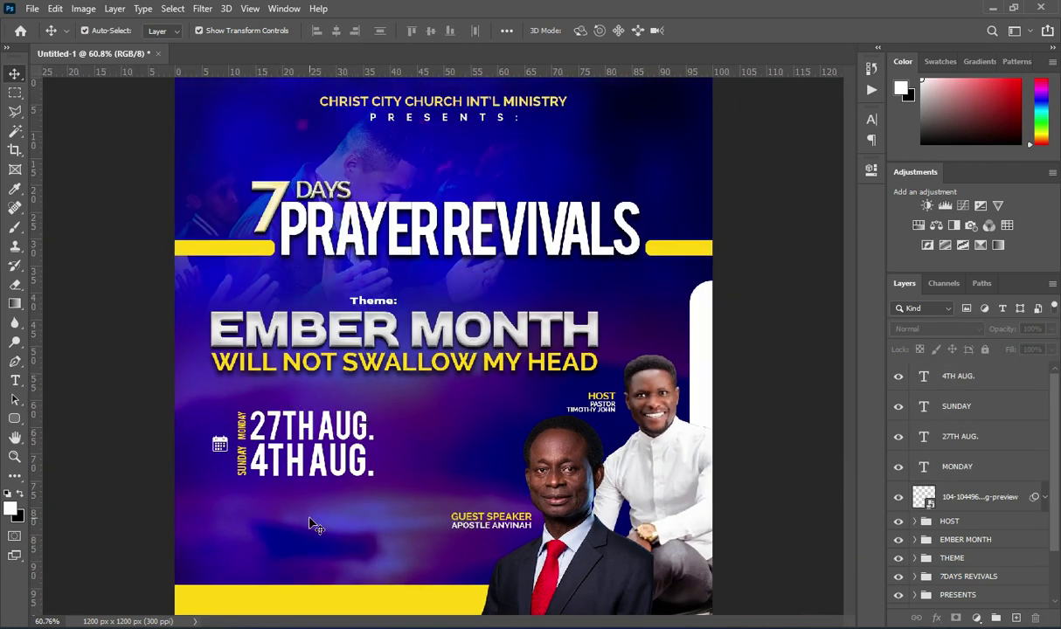
{"action": "scroll", "coordinate": [327, 440], "scroll_direction": "up", "scroll_amount": 2}
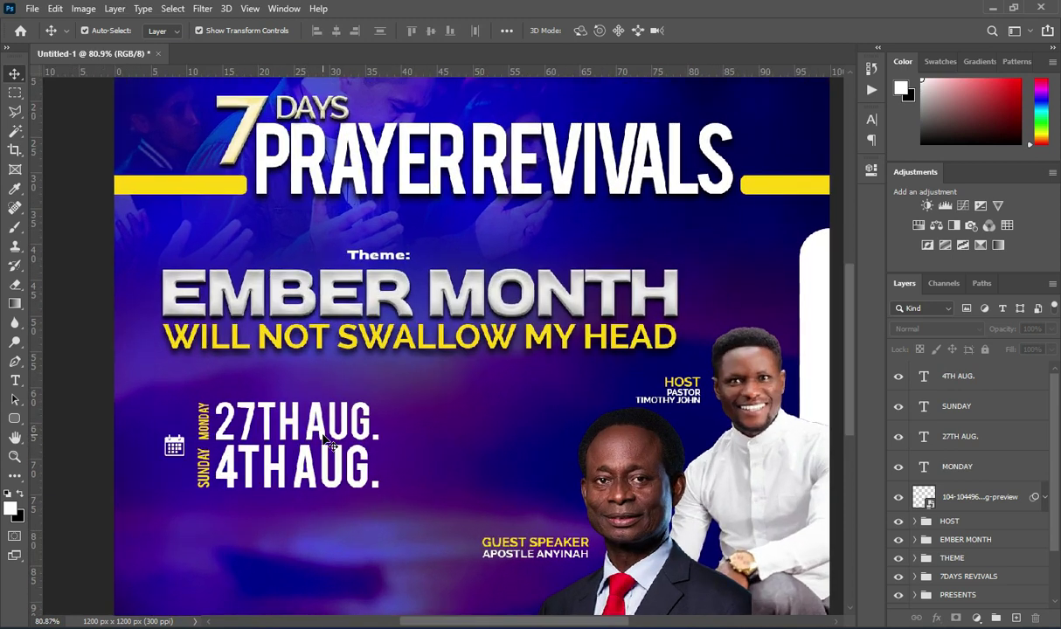
Draw a 38 px circle with the Ellipse tool, overlapping the gap between the 27TH AUG. and 4TH AUG. lines.
{"action": "key", "text": "u"}
{"action": "right_click", "coordinate": [15, 419]}
{"action": "left_click", "coordinate": [83, 446]}
{"action": "scroll", "coordinate": [279, 437], "scroll_direction": "up", "scroll_amount": 2}
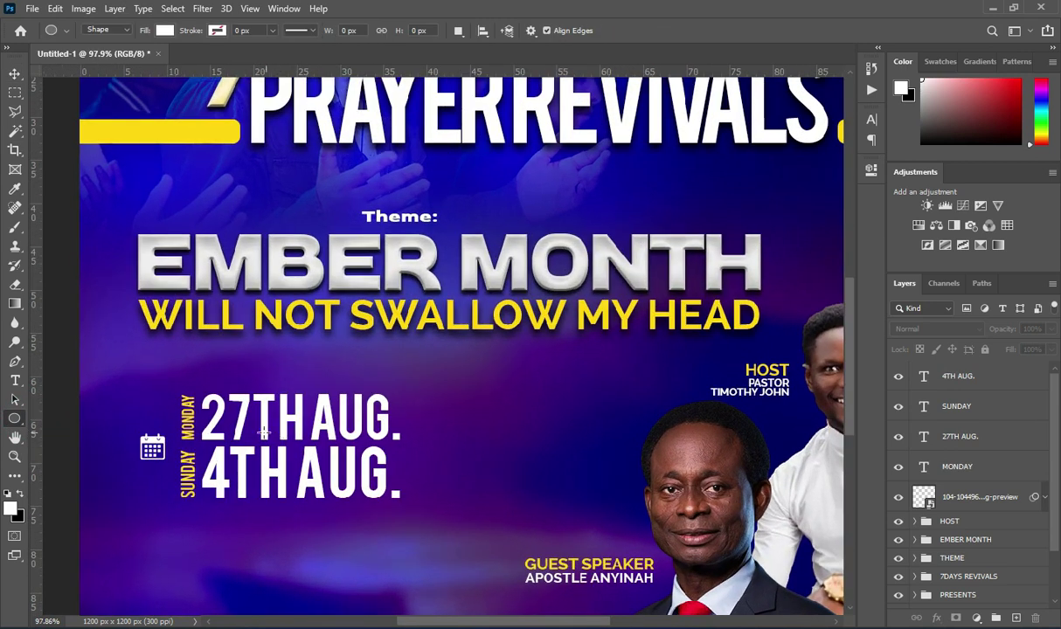
{"action": "left_click_drag", "start_coordinate": [271, 432], "coordinate": [317, 457]}
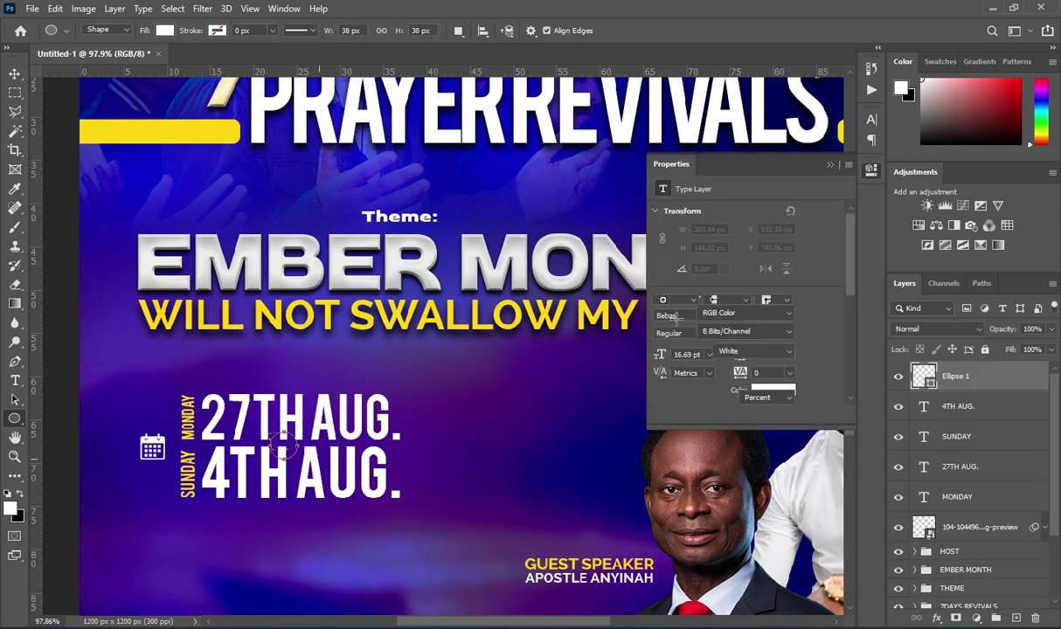
Fill the circle with the flyer's yellow and nudge it slightly upward between the two dates.
{"action": "key", "text": "v"}
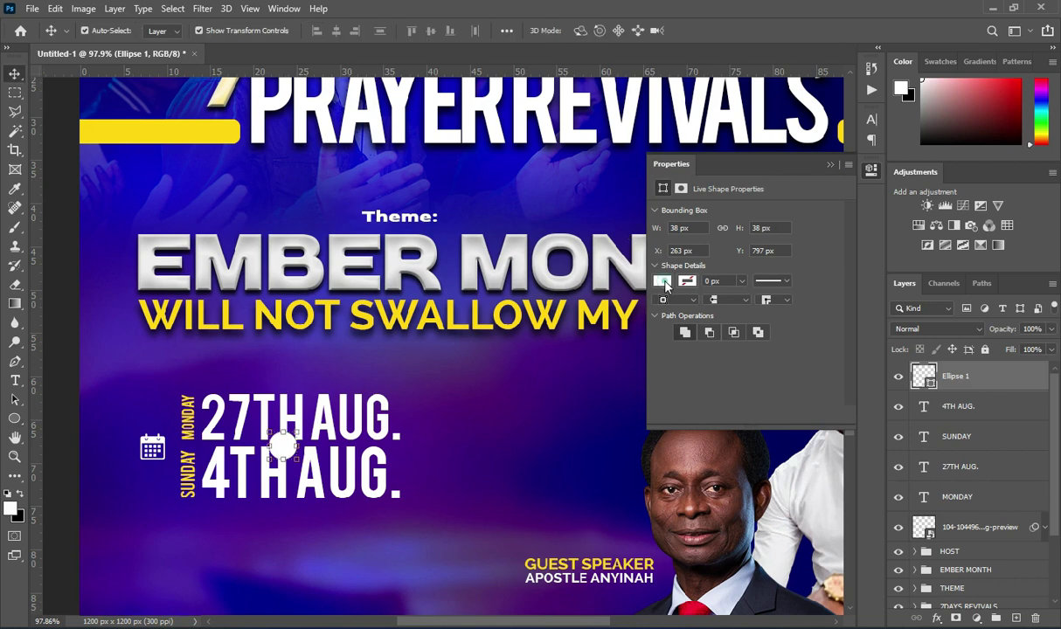
{"action": "left_click", "coordinate": [662, 280]}
{"action": "left_click", "coordinate": [686, 354]}
{"action": "left_click", "coordinate": [830, 163]}
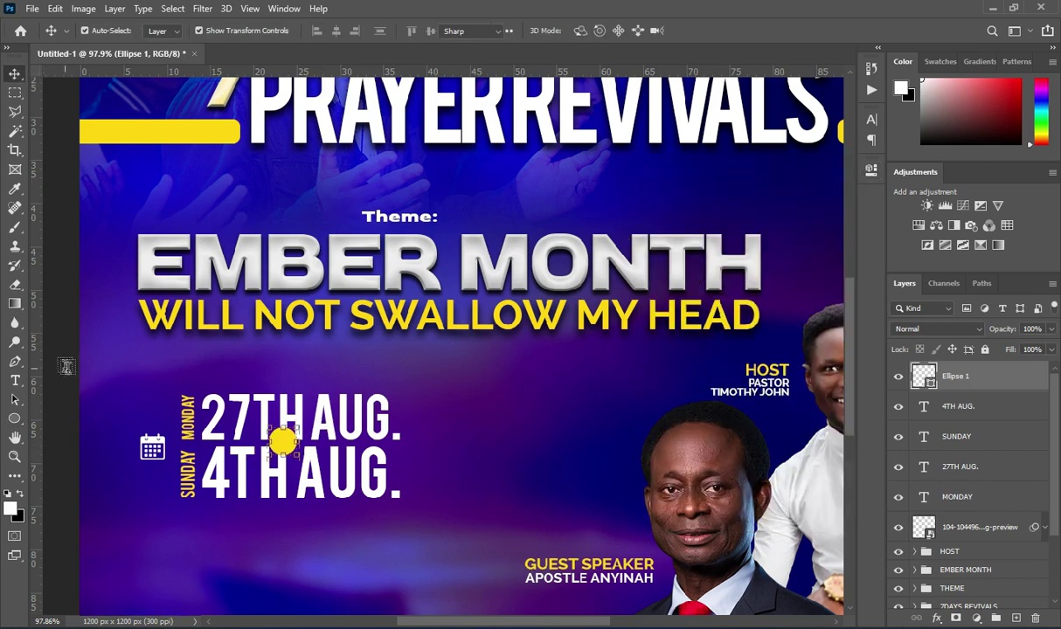
Add the text TO in the empty area beside the dates and colour it black (000000).
{"action": "key", "text": "t"}
{"action": "left_click", "coordinate": [453, 425]}
{"action": "type", "text": "TO"}
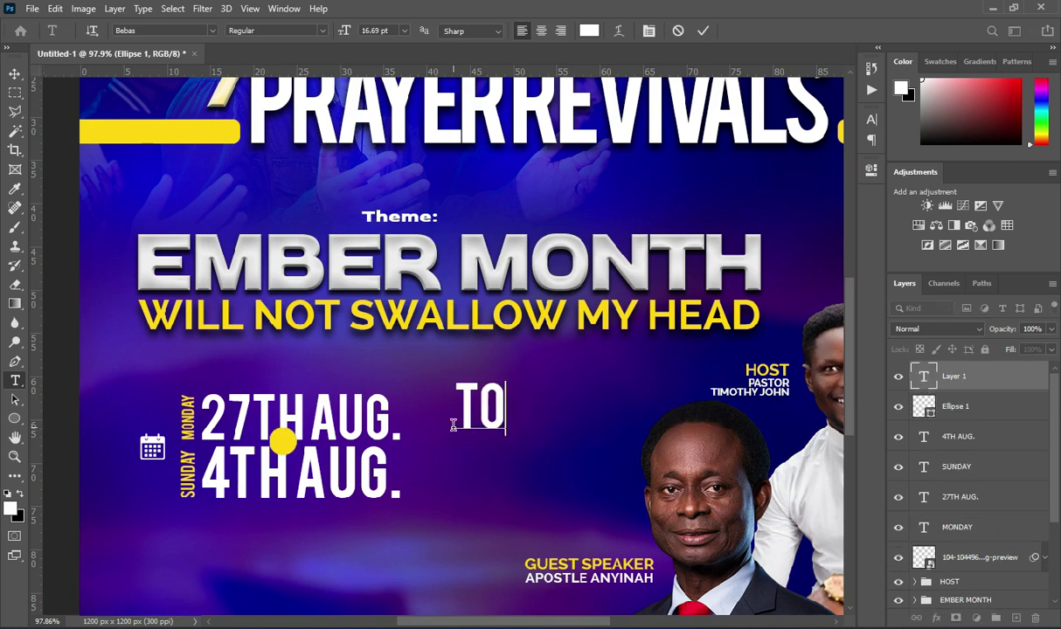
{"action": "left_click", "coordinate": [703, 32]}
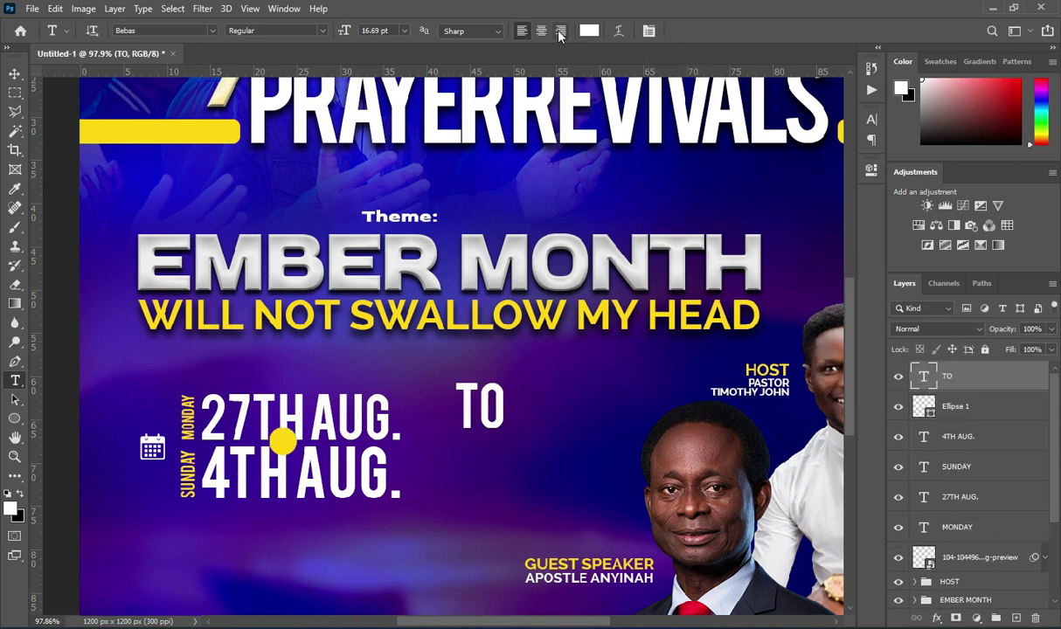
{"action": "left_click", "coordinate": [592, 32]}
{"action": "left_click", "coordinate": [661, 377]}
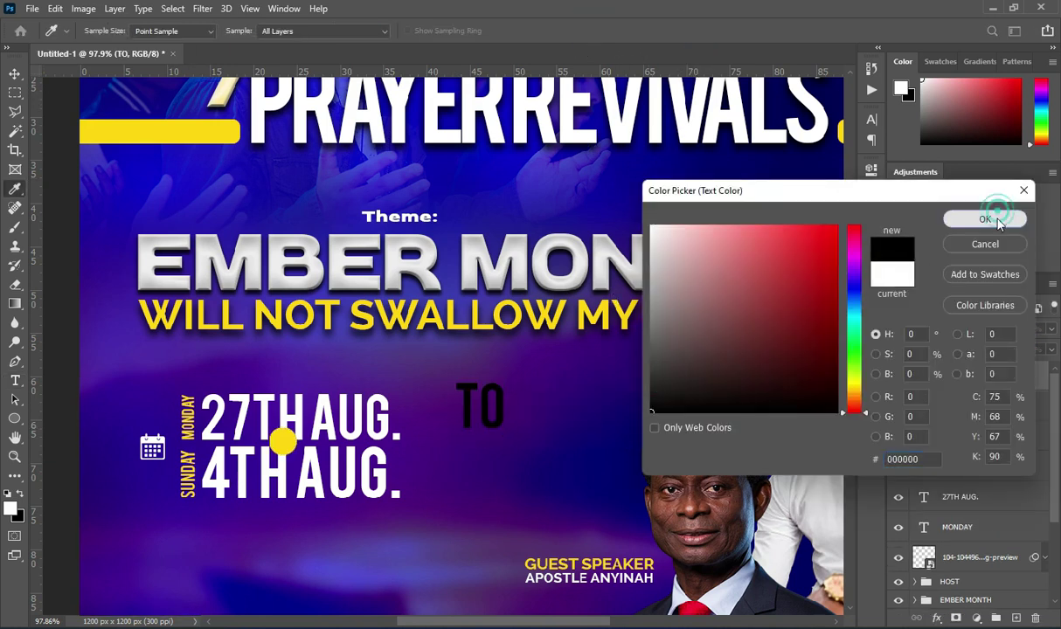
{"action": "left_click", "coordinate": [982, 218]}
Tighten the tracking of the TO text to -60.
{"action": "left_click", "coordinate": [16, 74]}
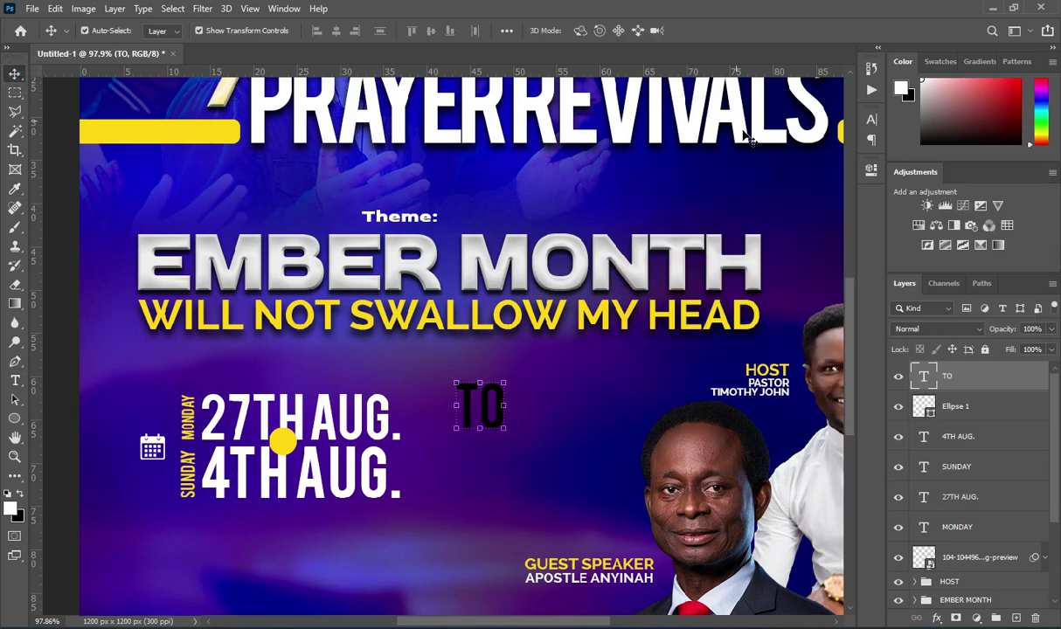
{"action": "left_click", "coordinate": [871, 122]}
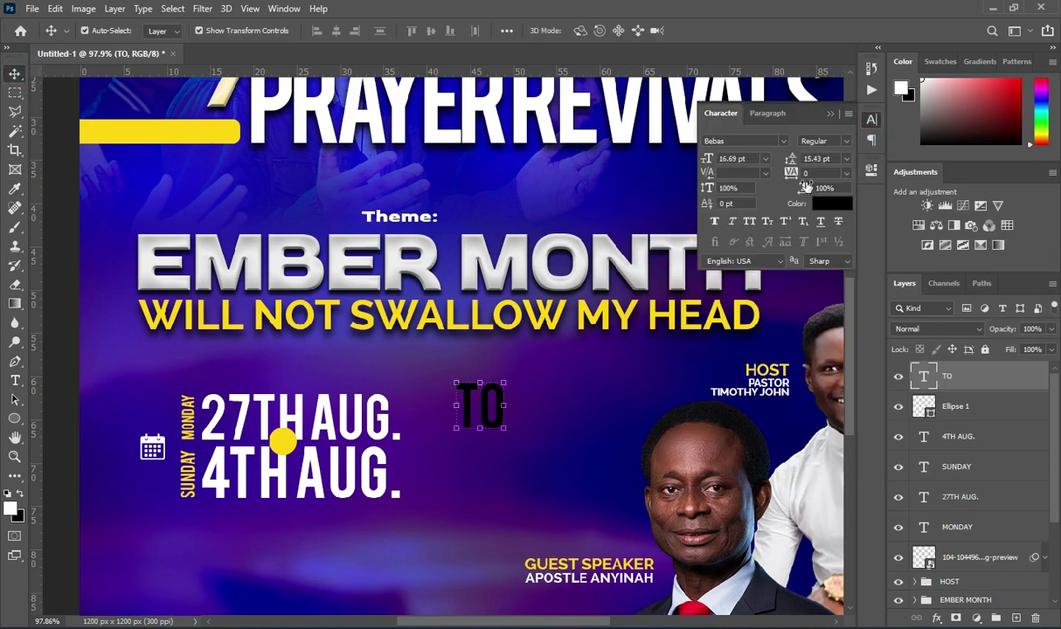
{"action": "left_click_drag", "start_coordinate": [793, 179], "coordinate": [789, 171]}
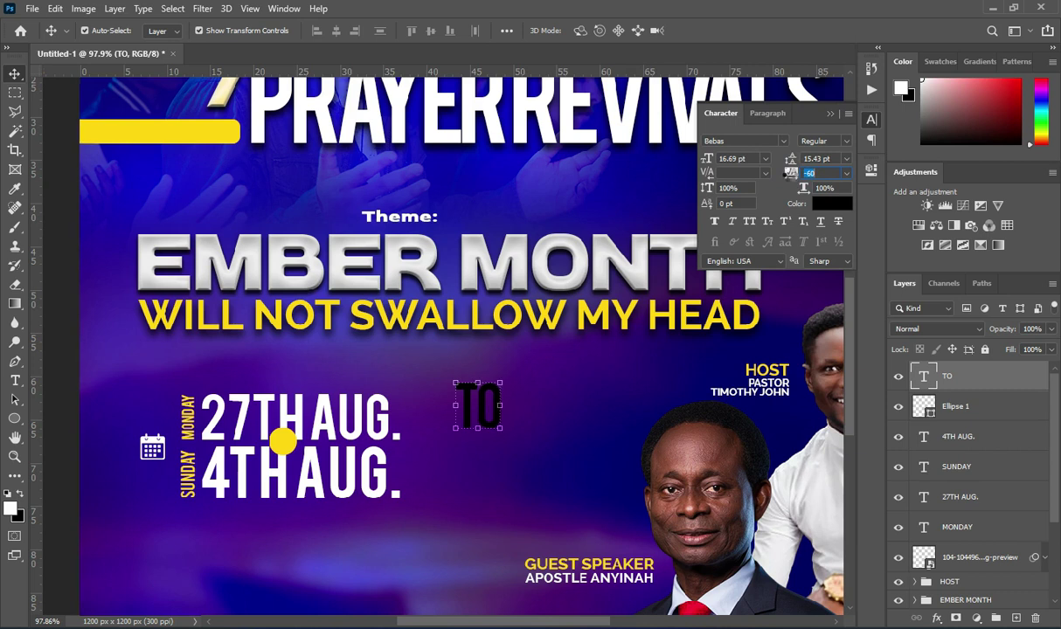
{"action": "left_click", "coordinate": [830, 114]}
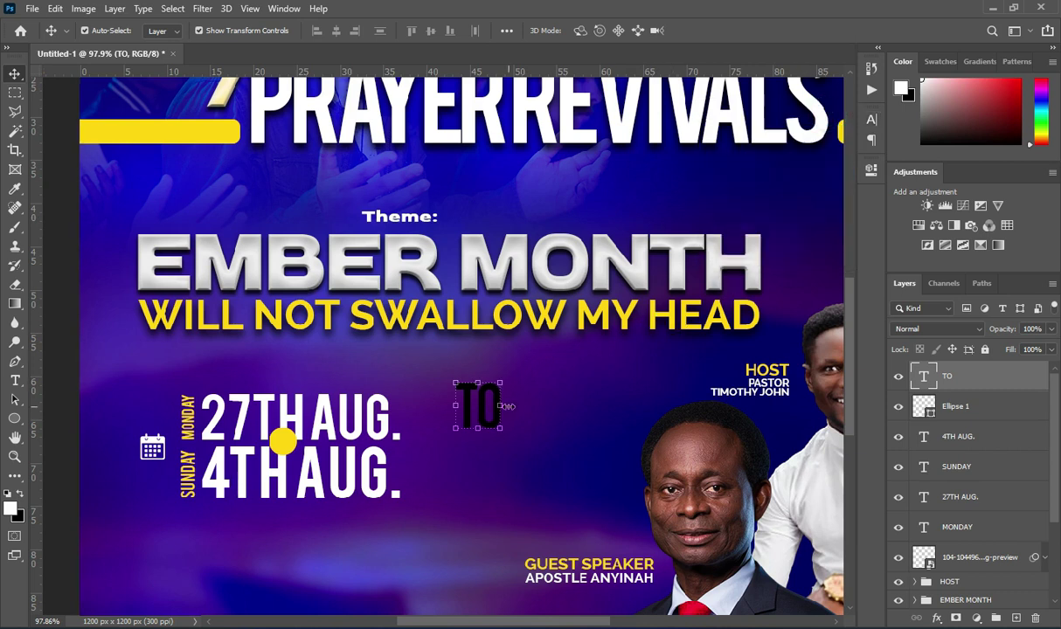
Scale the TO text down and place it inside the yellow circle.
{"action": "left_click_drag", "start_coordinate": [497, 404], "coordinate": [266, 441]}
{"action": "scroll", "coordinate": [426, 440], "scroll_direction": "up", "scroll_amount": 2}
{"action": "scroll", "coordinate": [426, 441], "scroll_direction": "up", "scroll_amount": 3}
{"action": "left_click", "coordinate": [729, 31]}
Align the TO text and the yellow circle on their horizontal and vertical centres.
{"action": "left_click", "coordinate": [924, 405]}
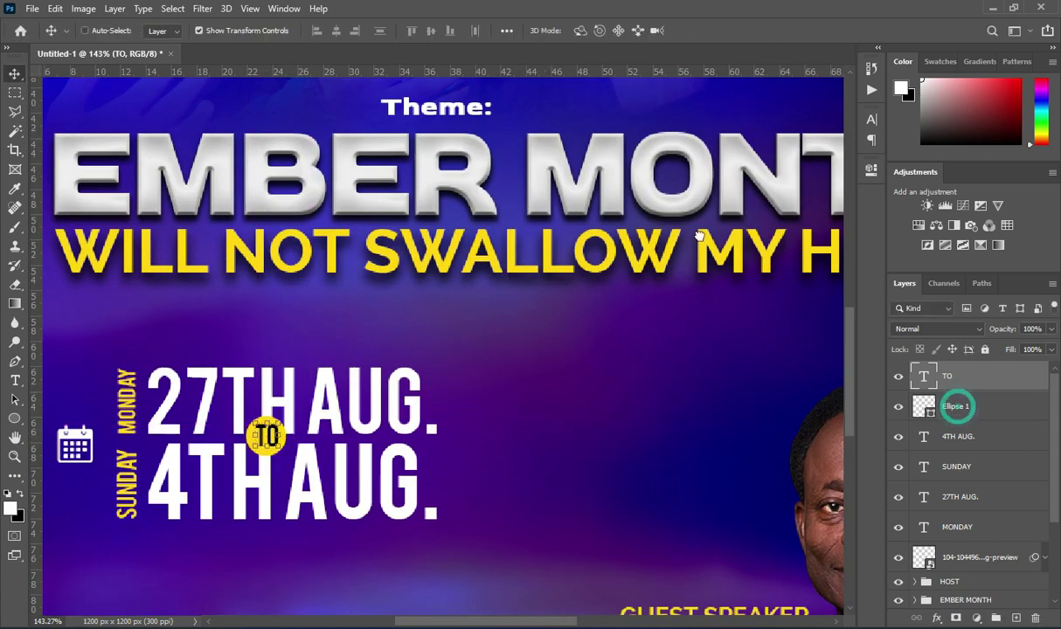
{"action": "left_click", "coordinate": [912, 369], "text": "shift"}
{"action": "left_click", "coordinate": [337, 31]}
{"action": "left_click", "coordinate": [431, 31]}
Group the TO text with the yellow circle and name the group TO.
{"action": "key", "text": "ctrl+g"}
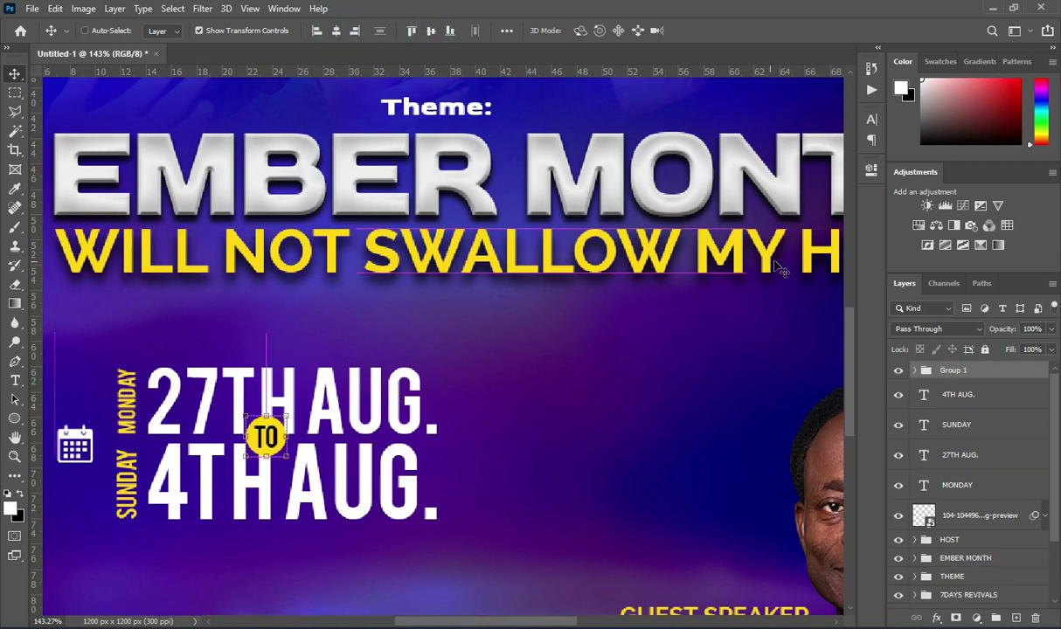
{"action": "double_click", "coordinate": [954, 369]}
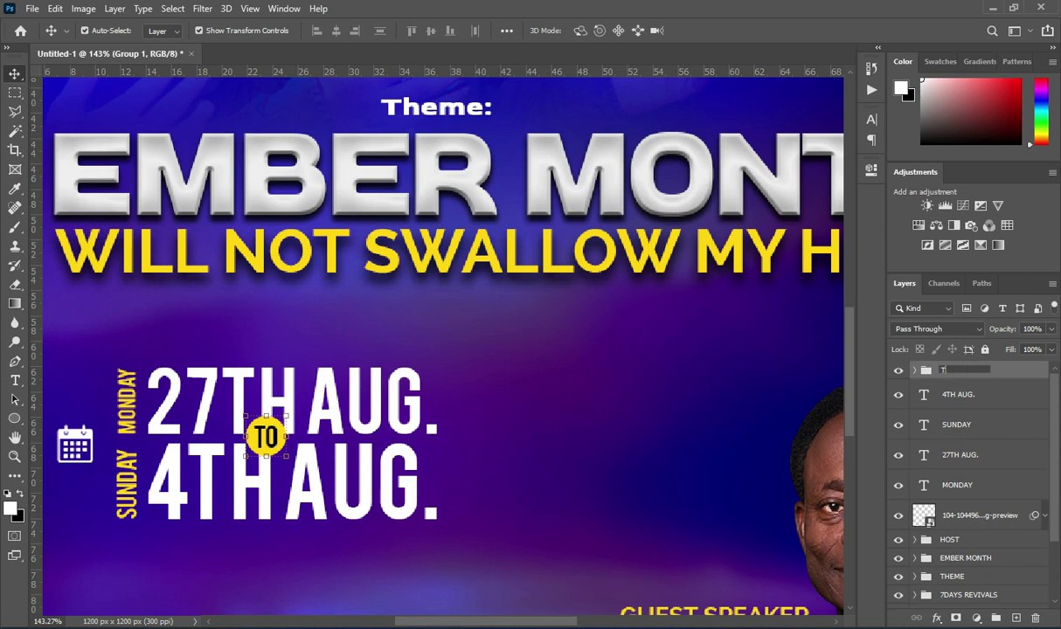
{"action": "key", "text": "Return"}
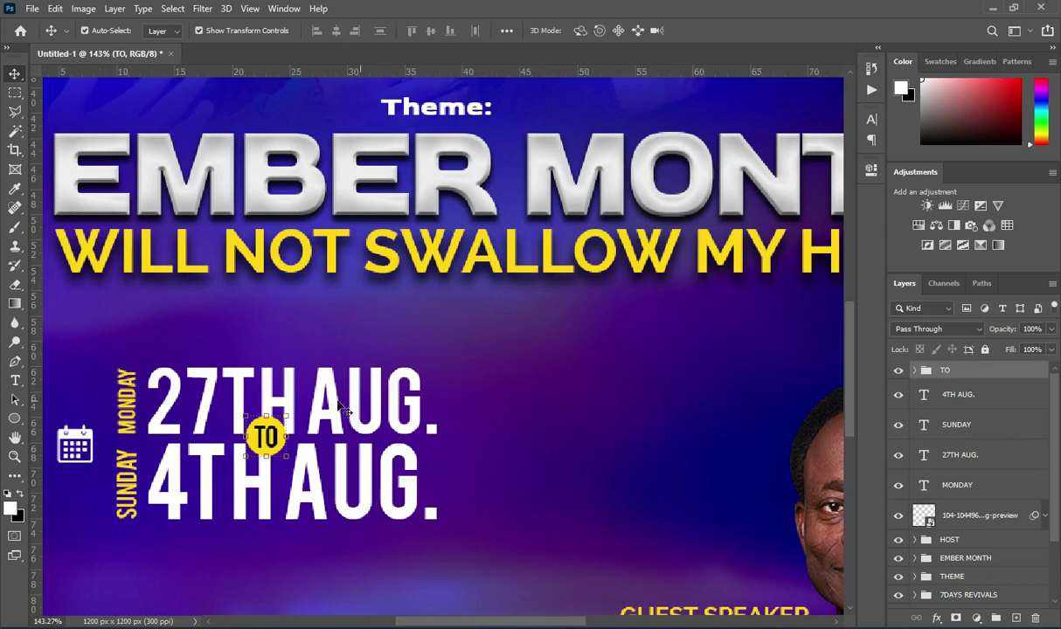
Change the month in the second date line so that it reads 4TH SEPT.
{"action": "scroll", "coordinate": [332, 406], "scroll_direction": "down", "scroll_amount": 2}
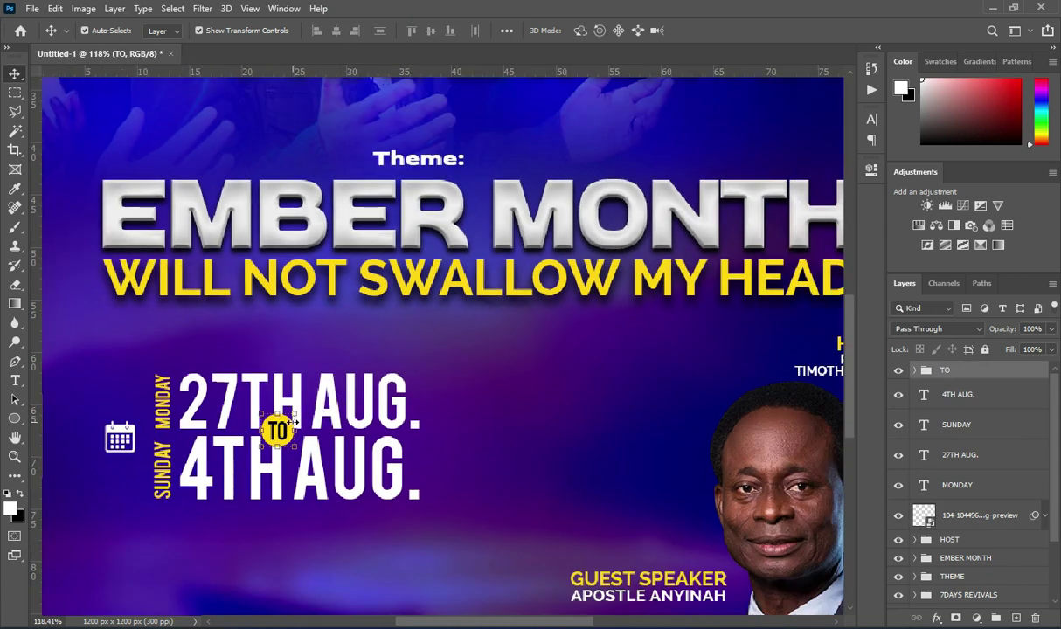
{"action": "left_click", "coordinate": [314, 474]}
{"action": "double_click", "coordinate": [307, 467]}
{"action": "left_click_drag", "start_coordinate": [308, 467], "coordinate": [406, 472]}
{"action": "type", "text": "S"}
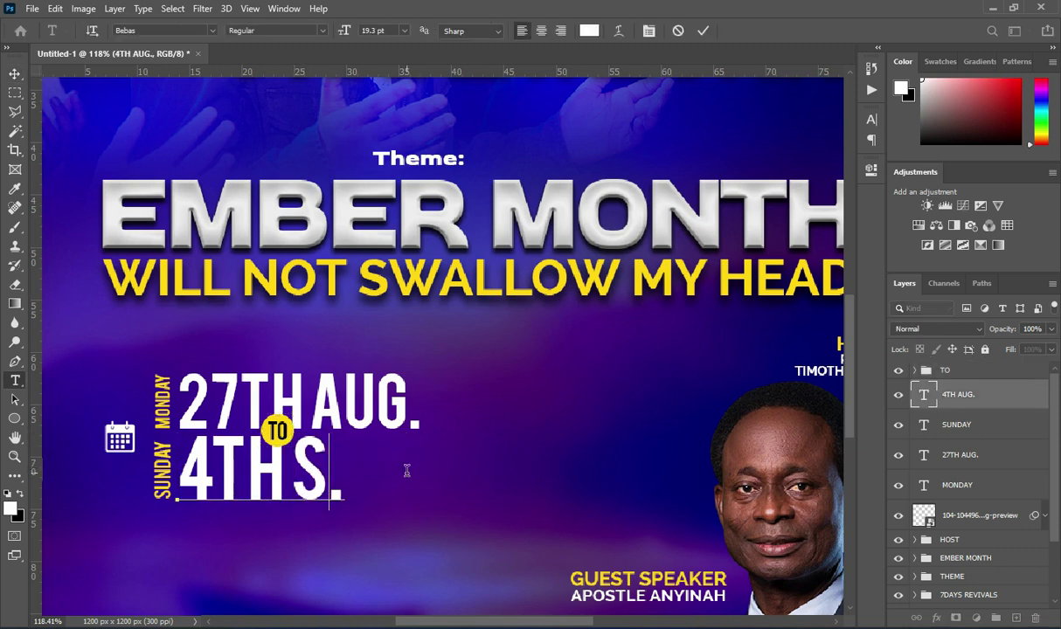
{"action": "type", "text": "EPT"}
{"action": "left_click", "coordinate": [702, 31]}
Scale the 4TH SEPT. text down to match the width of 27TH AUG., then deselect it.
{"action": "key", "text": "v"}
{"action": "key", "text": "ctrl+t"}
{"action": "left_click_drag", "start_coordinate": [449, 478], "coordinate": [418, 471]}
{"action": "left_click", "coordinate": [730, 30]}
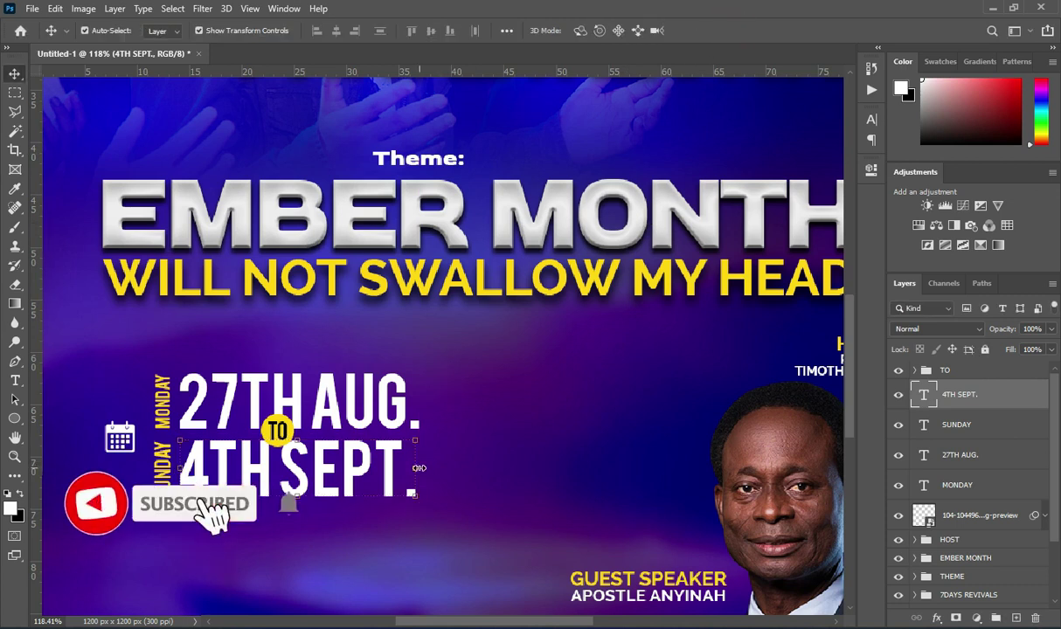
{"action": "key", "text": "ctrl+t"}
{"action": "left_click_drag", "start_coordinate": [416, 468], "coordinate": [426, 469]}
{"action": "left_click", "coordinate": [731, 32]}
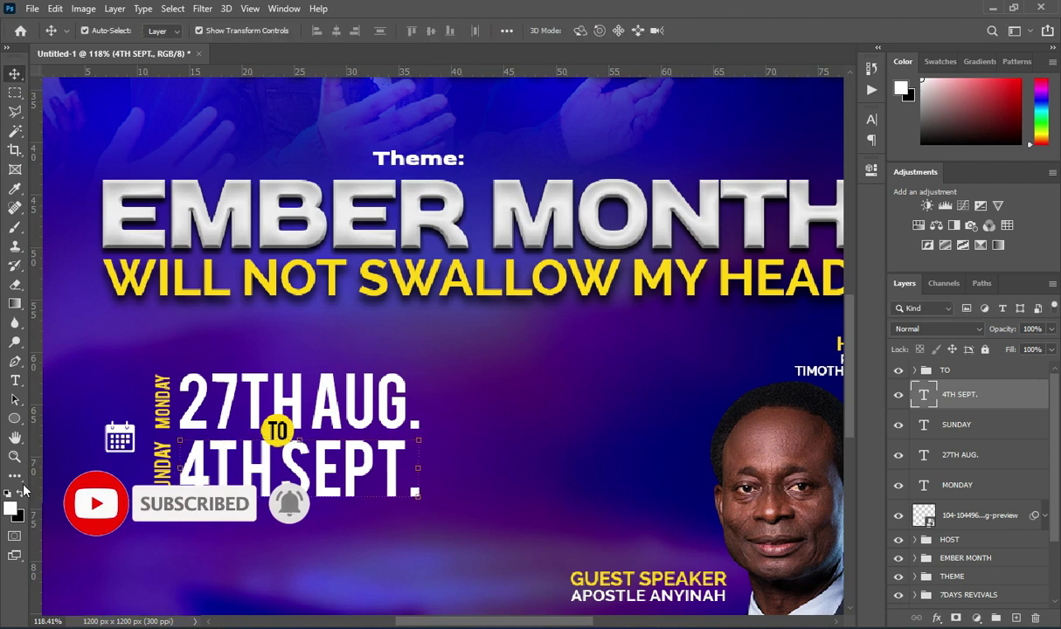
{"action": "scroll", "coordinate": [226, 425], "scroll_direction": "down", "scroll_amount": 2}
{"action": "left_click", "coordinate": [55, 447]}
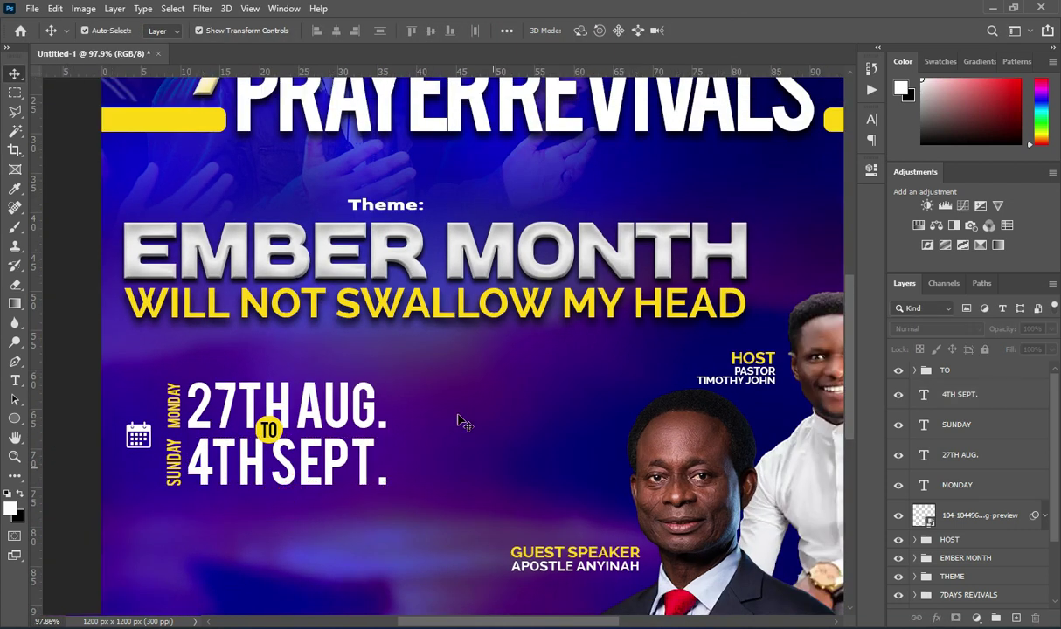
Enlarge the TO group to 109.78% and centre it between the 27TH AUG. and 4TH SEPT. lines.
{"action": "scroll", "coordinate": [456, 417], "scroll_direction": "down", "scroll_amount": 1}
{"action": "scroll", "coordinate": [347, 442], "scroll_direction": "up", "scroll_amount": 2}
{"action": "left_click", "coordinate": [939, 369]}
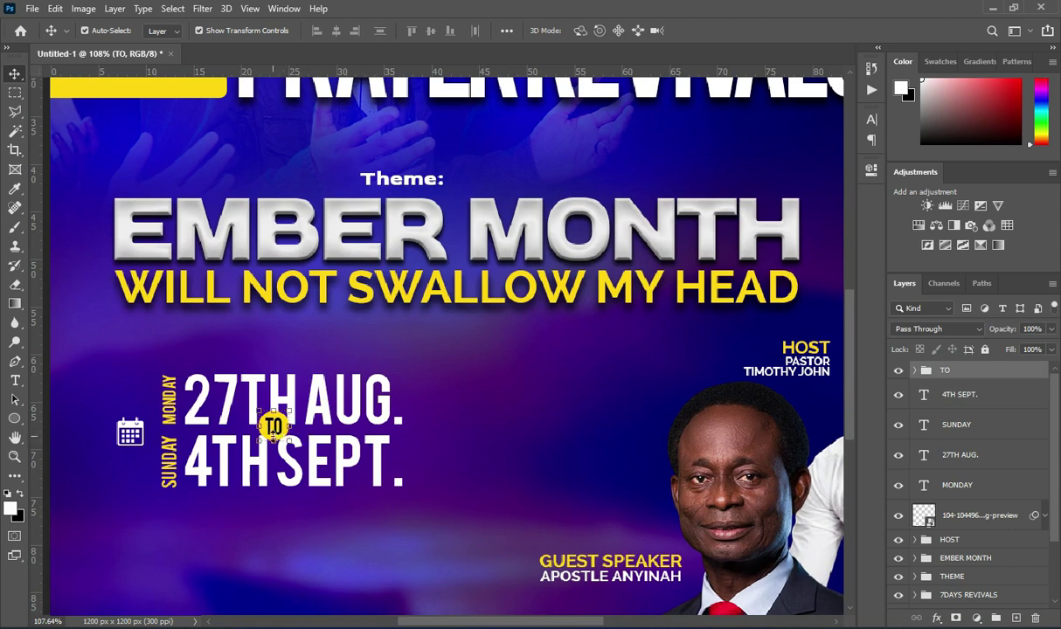
{"action": "key", "text": "ctrl+t"}
{"action": "left_click_drag", "start_coordinate": [275, 426], "coordinate": [288, 429]}
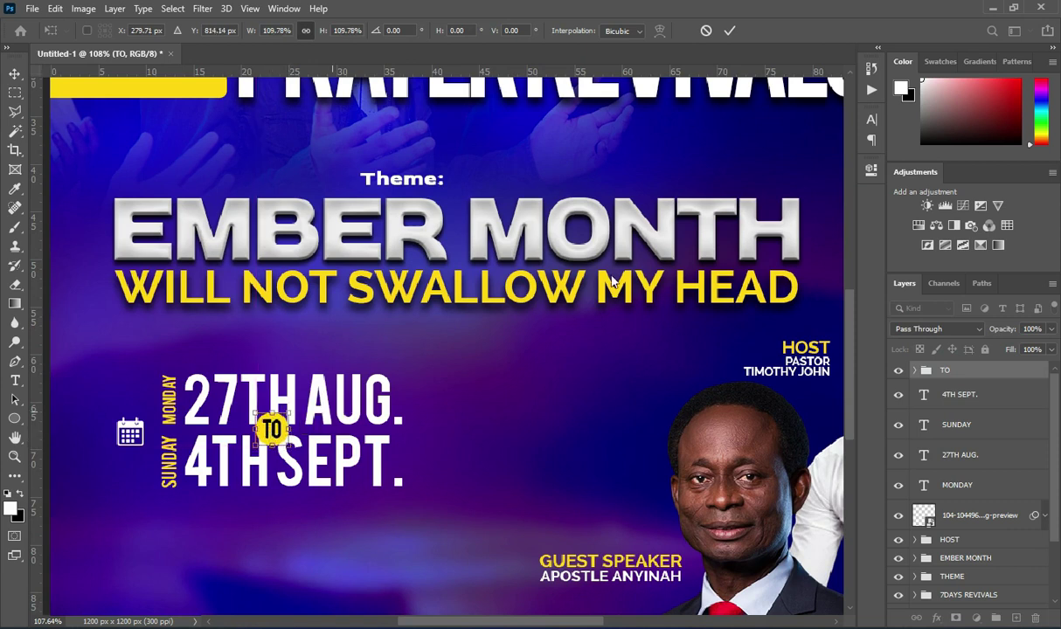
{"action": "key", "text": "Return"}
{"action": "scroll", "coordinate": [833, 99], "scroll_direction": "down", "scroll_amount": 1}
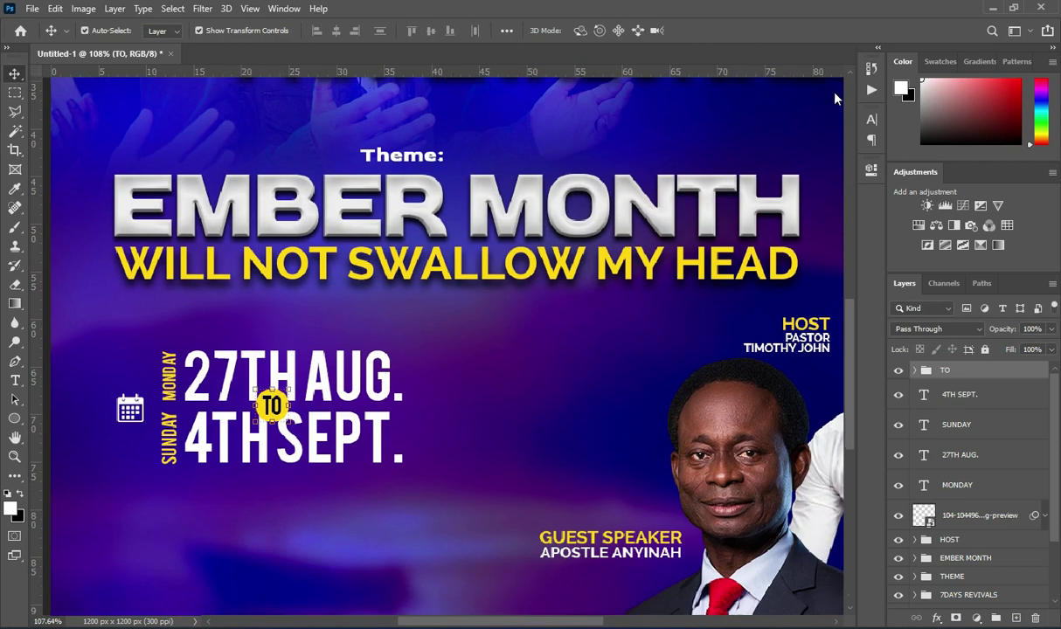
{"action": "scroll", "coordinate": [655, 131], "scroll_direction": "down", "scroll_amount": 4}
{"action": "left_click", "coordinate": [165, 273]}
{"action": "scroll", "coordinate": [425, 329], "scroll_direction": "down", "scroll_amount": 1}
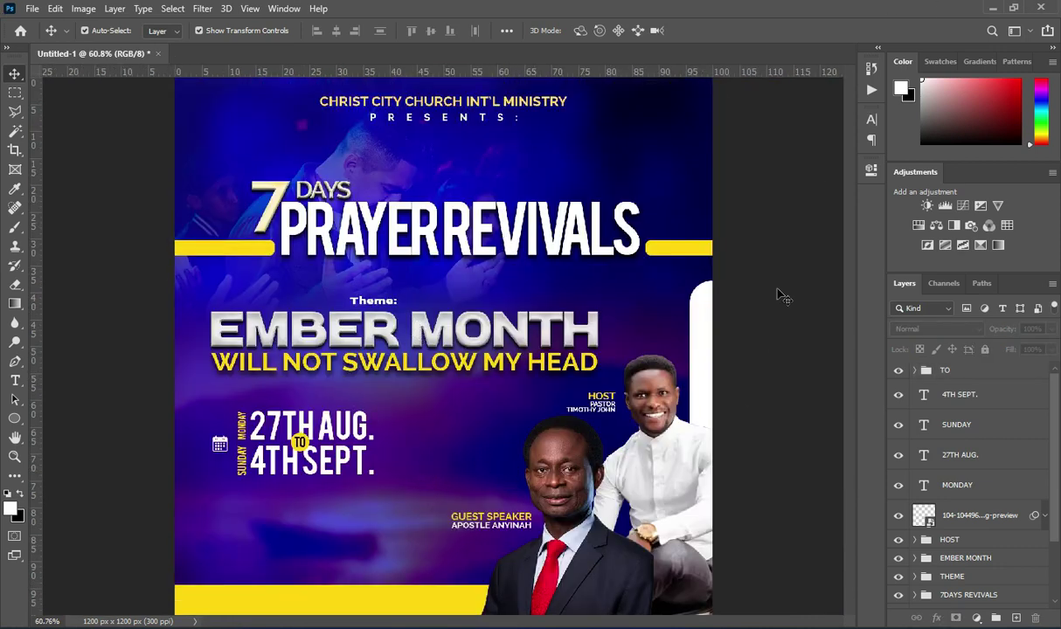
Switch to the Text Doc in Notepad, correct the Sunday date to 4TH SEPT. and save the file.
{"action": "key", "text": "alt+Tab"}
{"action": "left_click", "coordinate": [151, 437]}
{"action": "left_click_drag", "start_coordinate": [150, 426], "coordinate": [169, 426]}
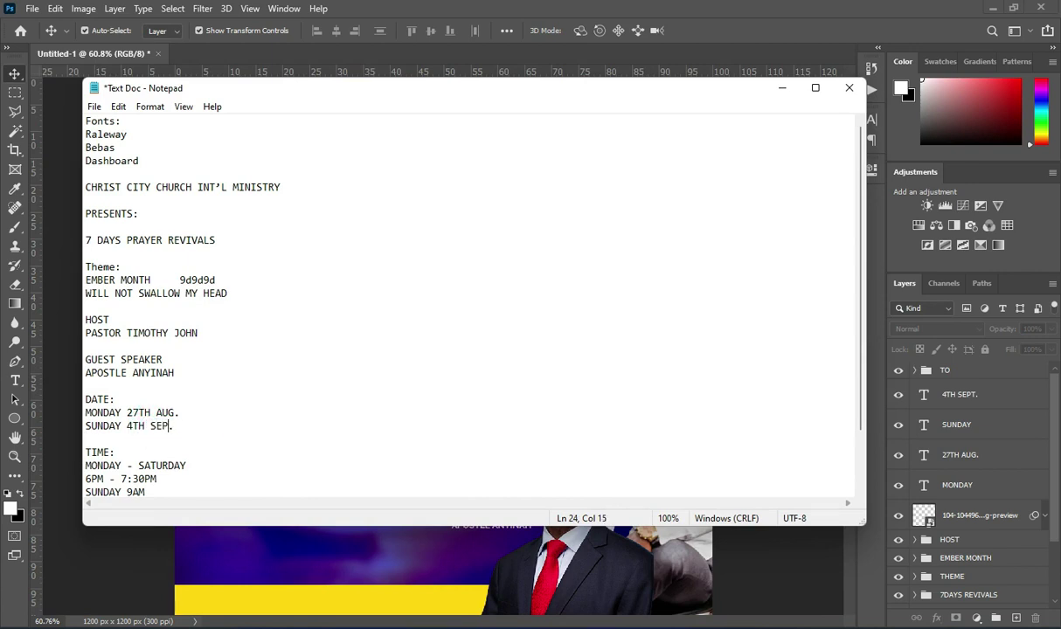
{"action": "type", "text": "T"}
{"action": "key", "text": "Return"}
{"action": "key", "text": "BackSpace"}
{"action": "key", "text": "ctrl+s"}
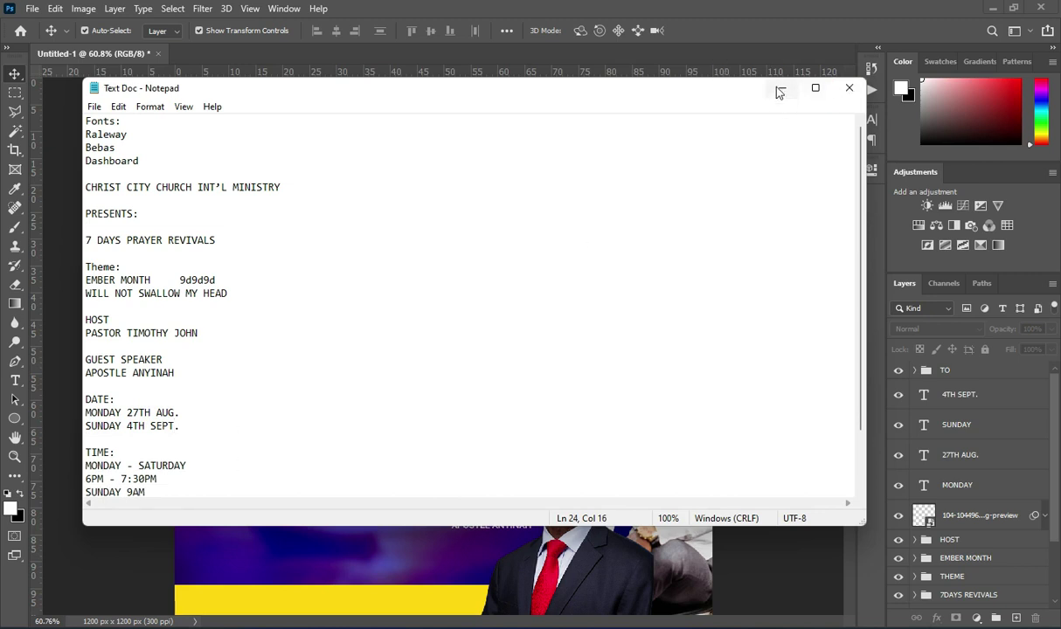
Copy the MONDAY - SATURDAY line under TIME and return to the flyer in Photoshop.
{"action": "left_click_drag", "start_coordinate": [86, 465], "coordinate": [187, 466]}
{"action": "key", "text": "ctrl+c"}
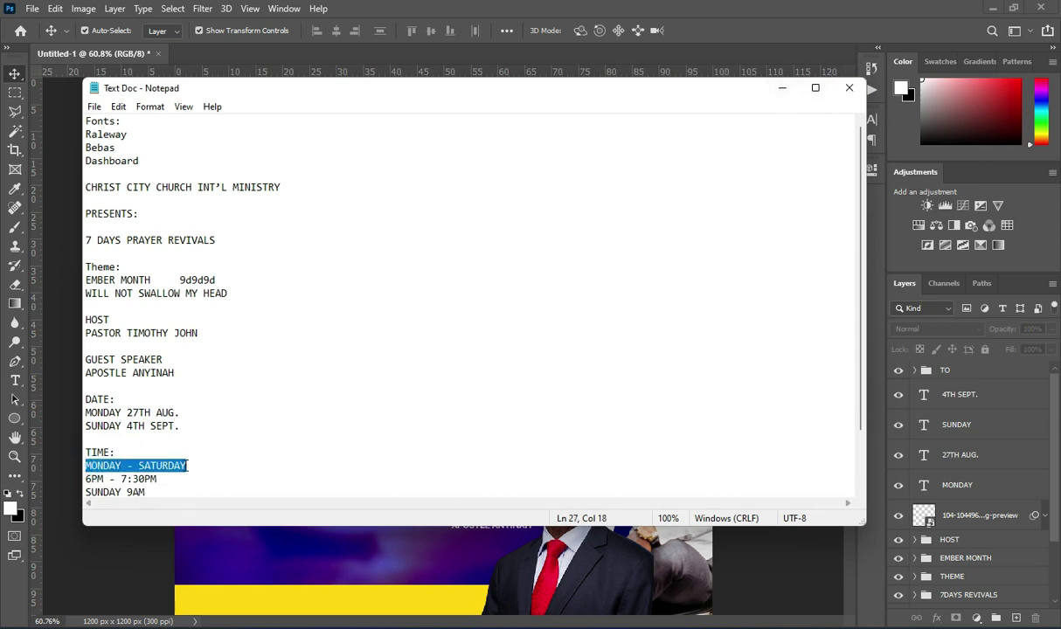
{"action": "left_click", "coordinate": [782, 88]}
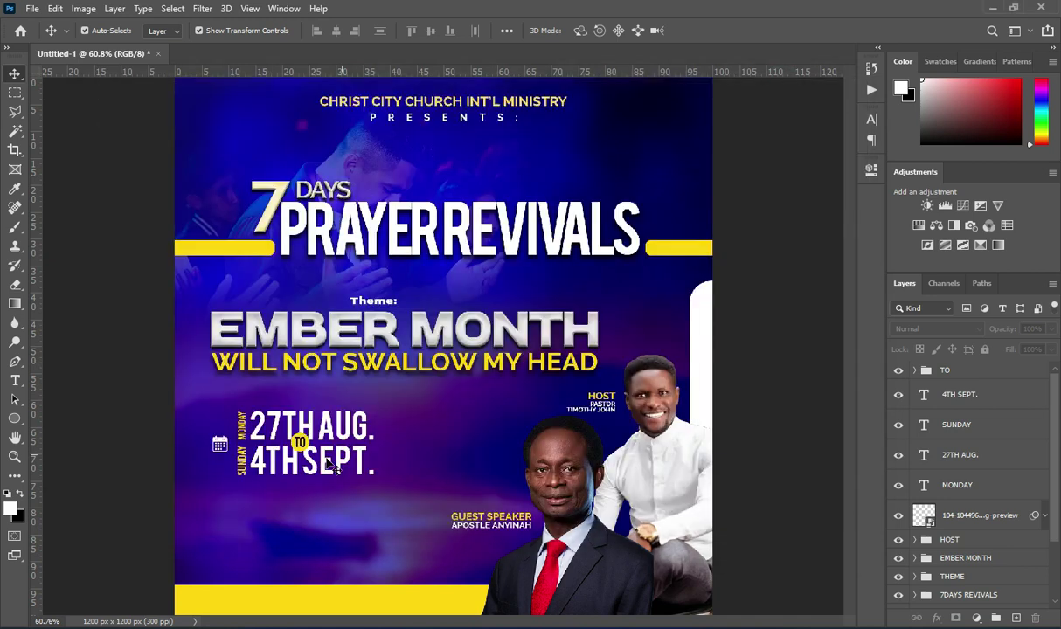
{"action": "scroll", "coordinate": [306, 524], "scroll_direction": "up", "scroll_amount": 2}
{"action": "key", "text": "t"}
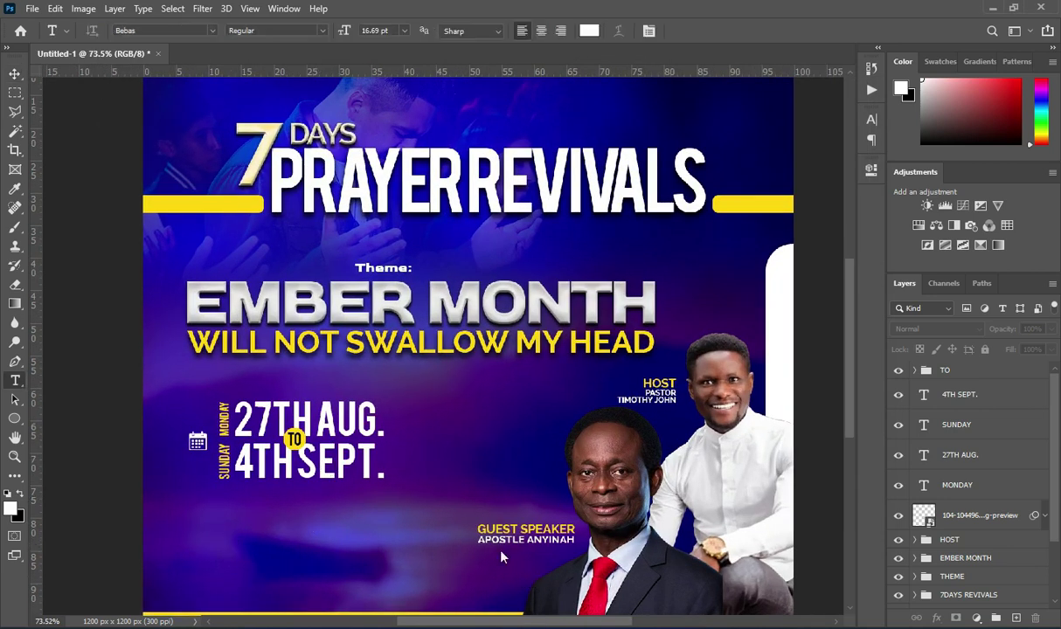
Place the unnamed-removebg-preview clock image below the calendar icon, scaled to 1.92% and aligned with it.
{"action": "key", "text": "alt+Tab"}
{"action": "left_click_drag", "start_coordinate": [350, 358], "coordinate": [94, 403]}
{"action": "left_click_drag", "start_coordinate": [793, 347], "coordinate": [211, 515]}
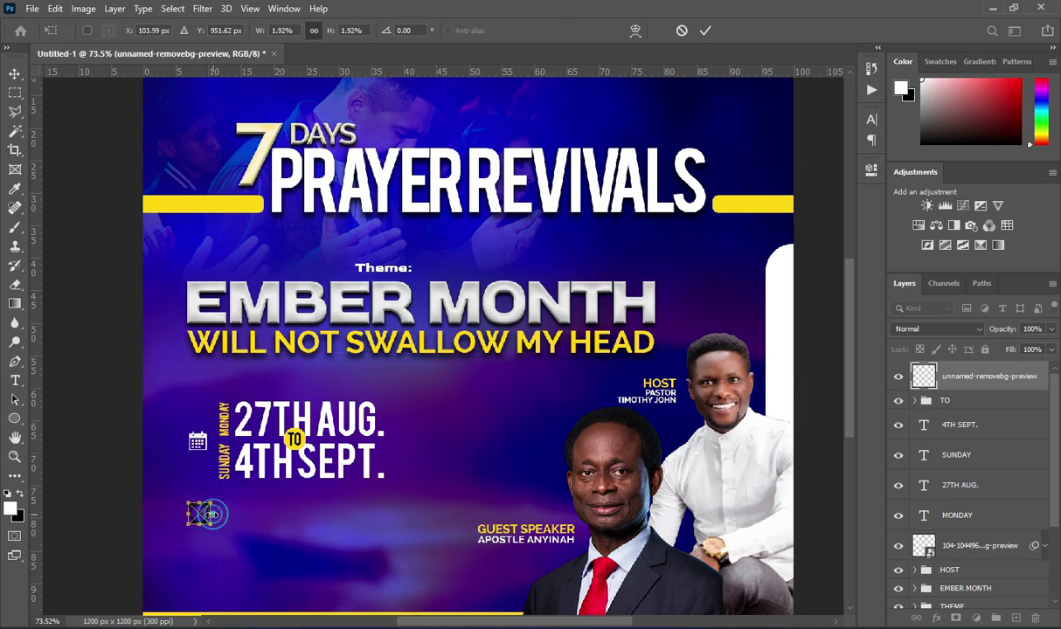
{"action": "left_click", "coordinate": [704, 31]}
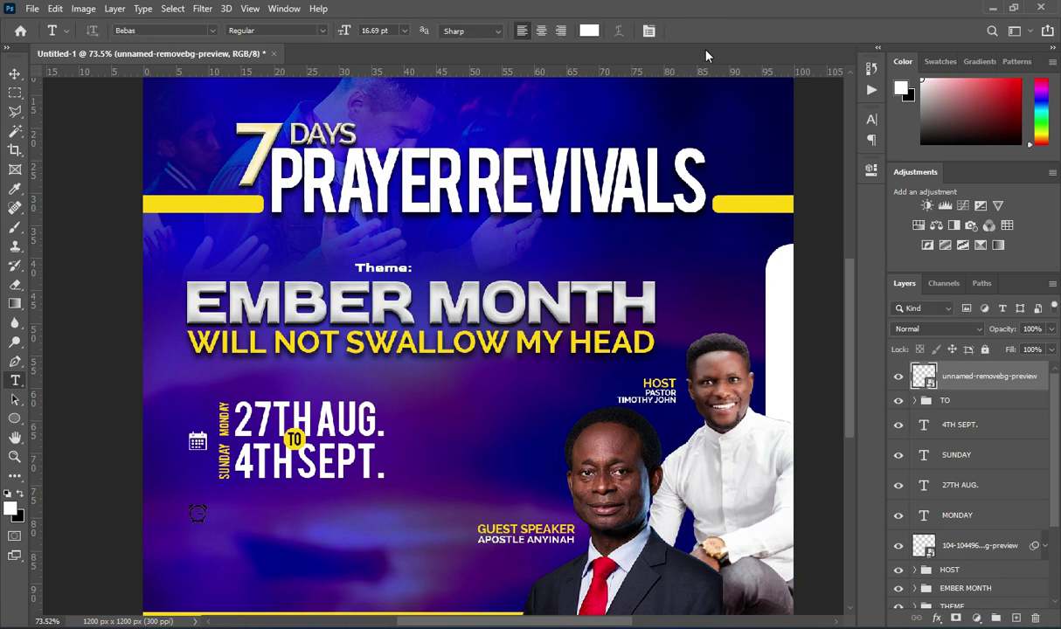
Turn the clock icon white with a Hue/Saturation lightness of +100.
{"action": "key", "text": "ctrl+u"}
{"action": "left_click_drag", "start_coordinate": [489, 288], "coordinate": [560, 282]}
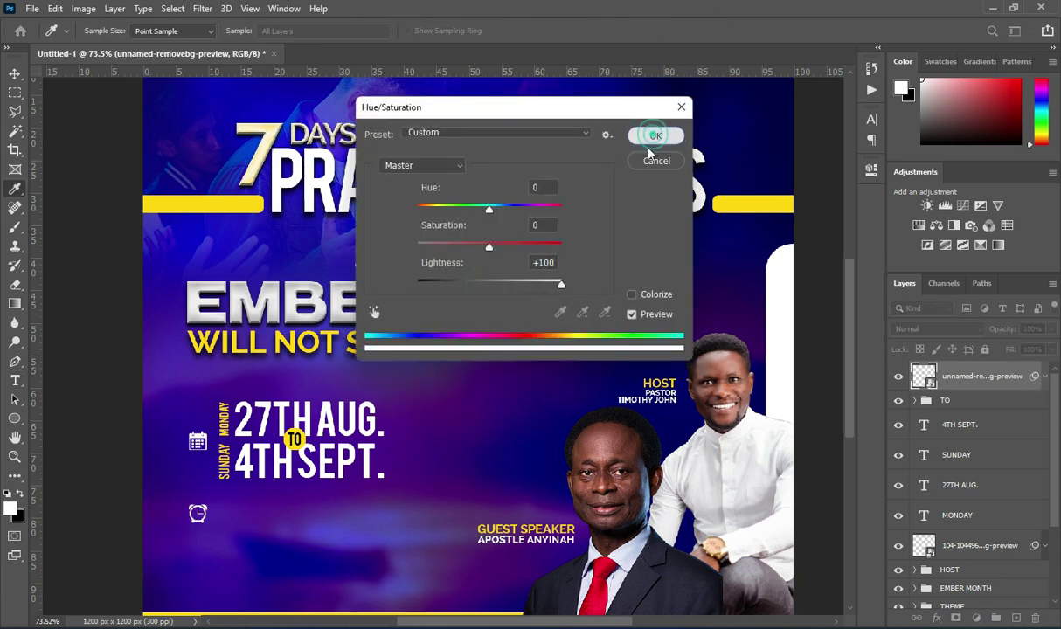
{"action": "left_click", "coordinate": [655, 137]}
Add the copied MONDAY - SATURDAY text beside the clock icon and set its font to Dashboard.
{"action": "scroll", "coordinate": [243, 522], "scroll_direction": "up", "scroll_amount": 1}
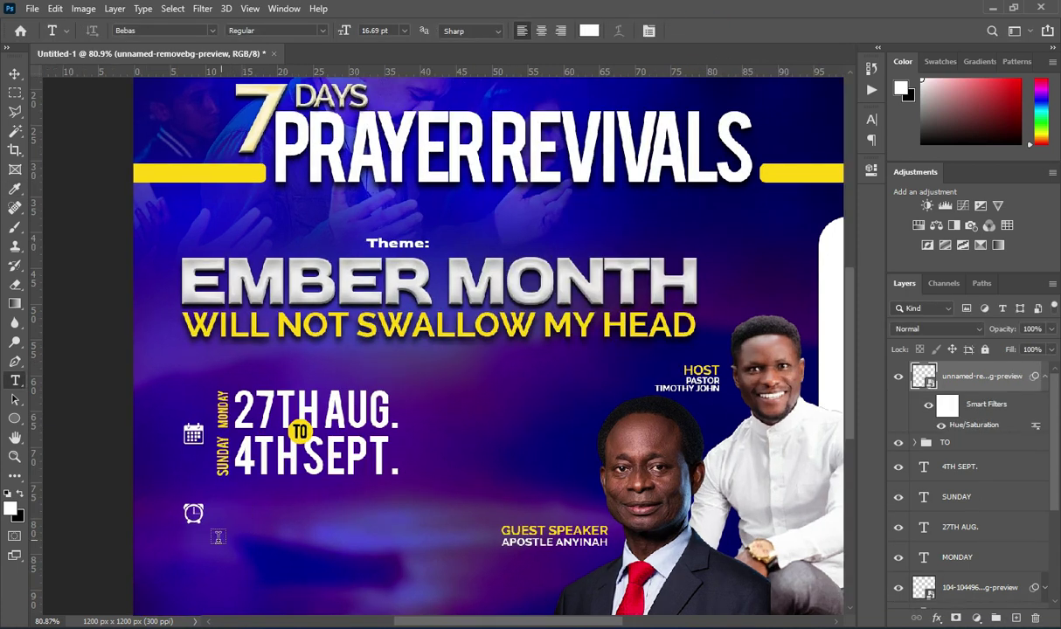
{"action": "left_click", "coordinate": [231, 511]}
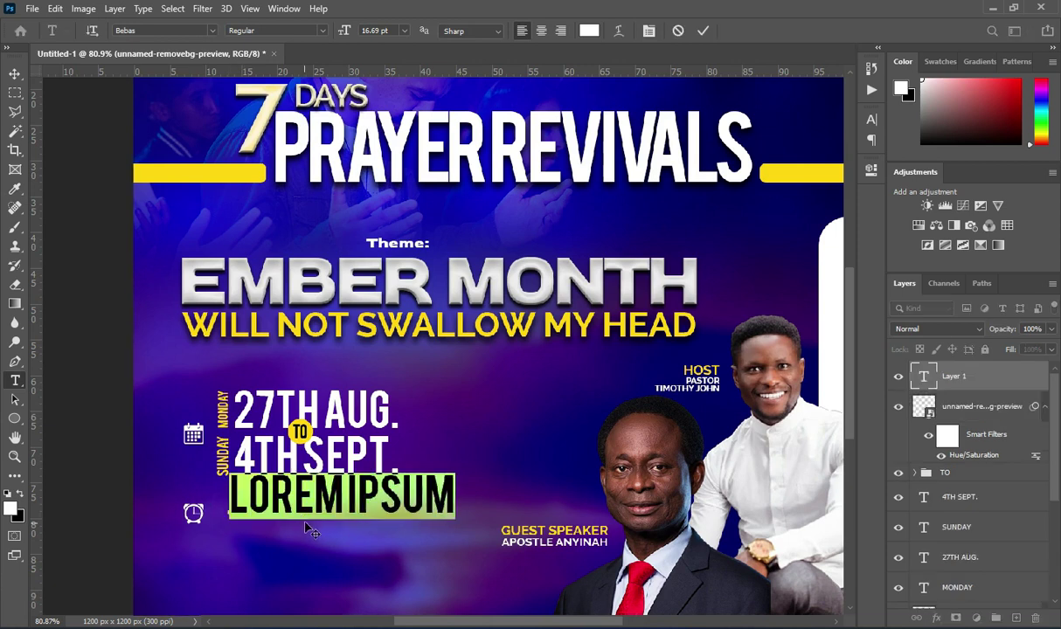
{"action": "key", "text": "ctrl+v"}
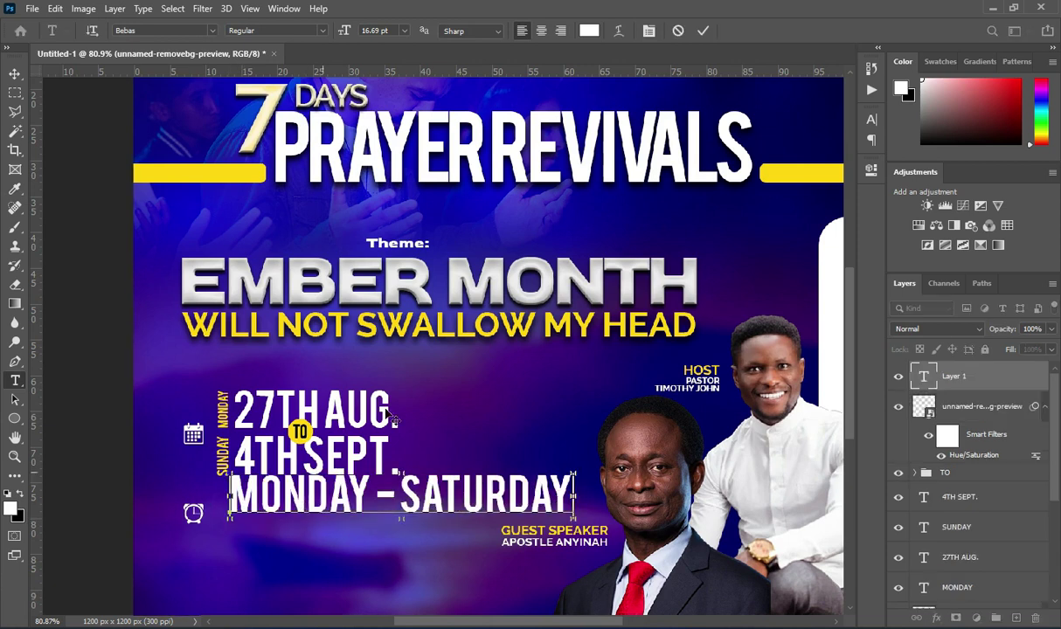
{"action": "left_click", "coordinate": [702, 32]}
{"action": "left_click", "coordinate": [212, 30]}
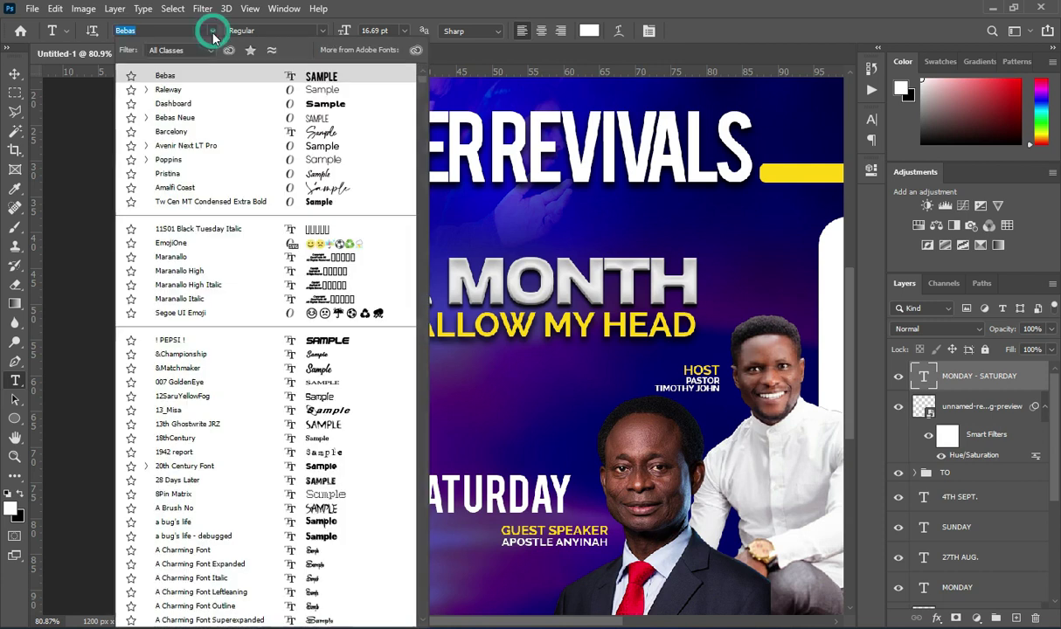
{"action": "left_click", "coordinate": [170, 103]}
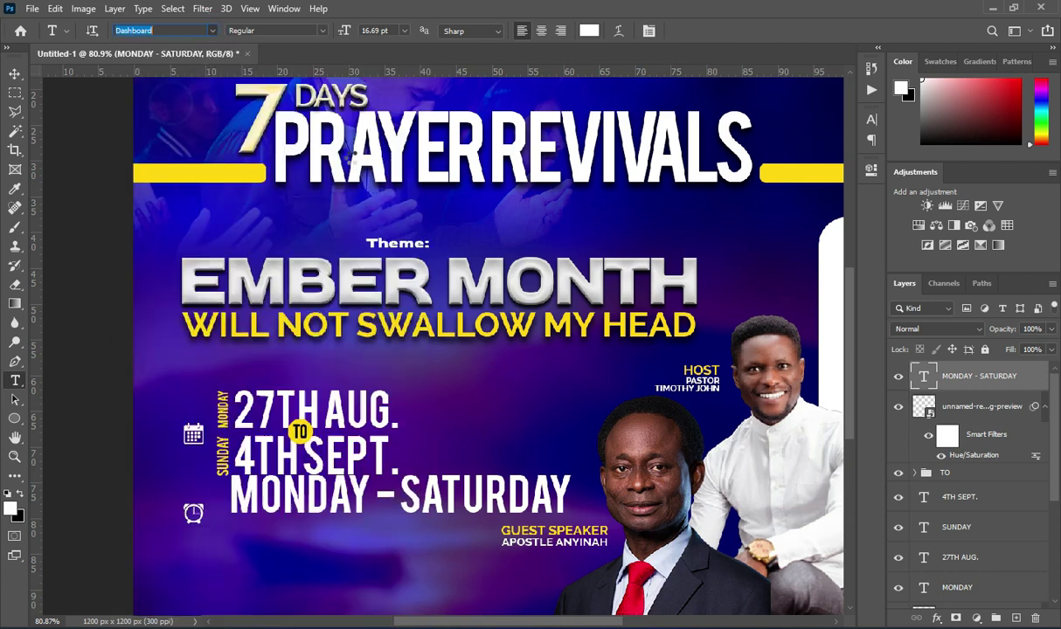
Scale the MONDAY - SATURDAY text down to the width of the date block and place it below 4TH SEPT.
{"action": "left_click", "coordinate": [14, 75]}
{"action": "left_click_drag", "start_coordinate": [746, 502], "coordinate": [397, 506]}
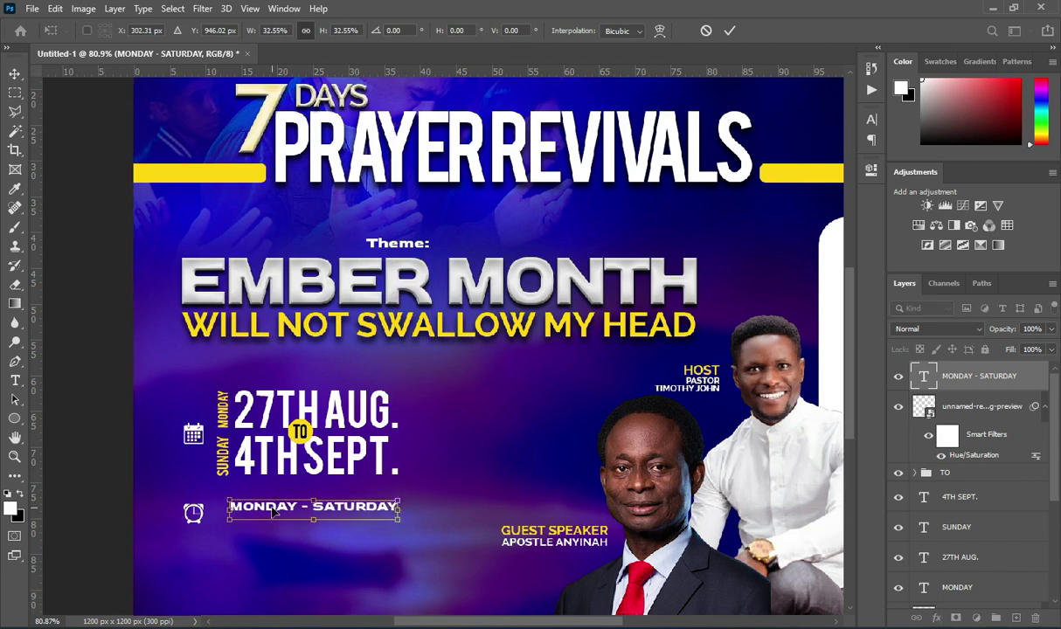
{"action": "left_click_drag", "start_coordinate": [271, 512], "coordinate": [259, 505]}
{"action": "left_click_drag", "start_coordinate": [383, 503], "coordinate": [400, 503]}
{"action": "key", "text": "Return"}
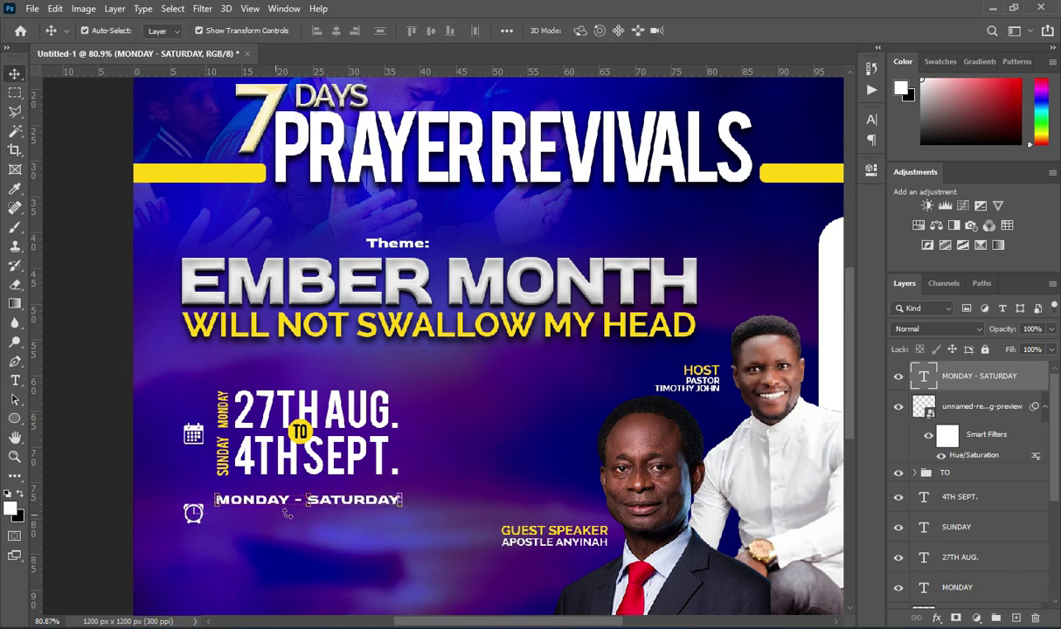
Nudge the MONDAY - SATURDAY line slightly up, closer to the 4TH SEPT. date.
{"action": "scroll", "coordinate": [321, 538], "scroll_direction": "up", "scroll_amount": 2}
{"action": "scroll", "coordinate": [299, 504], "scroll_direction": "up", "scroll_amount": 2}
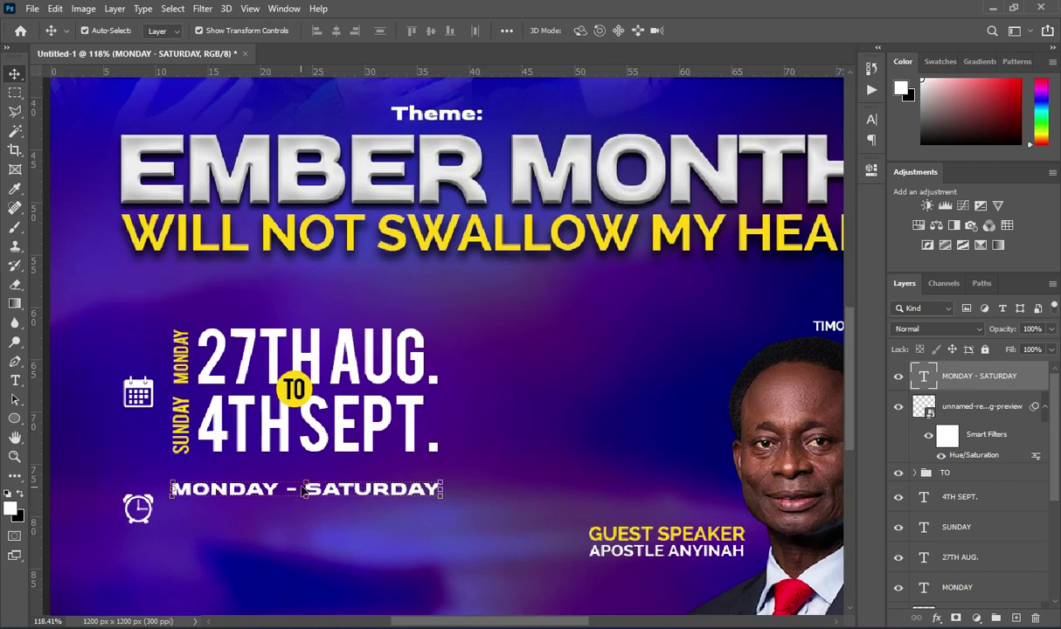
{"action": "left_click", "coordinate": [307, 482]}
{"action": "left_click", "coordinate": [311, 487]}
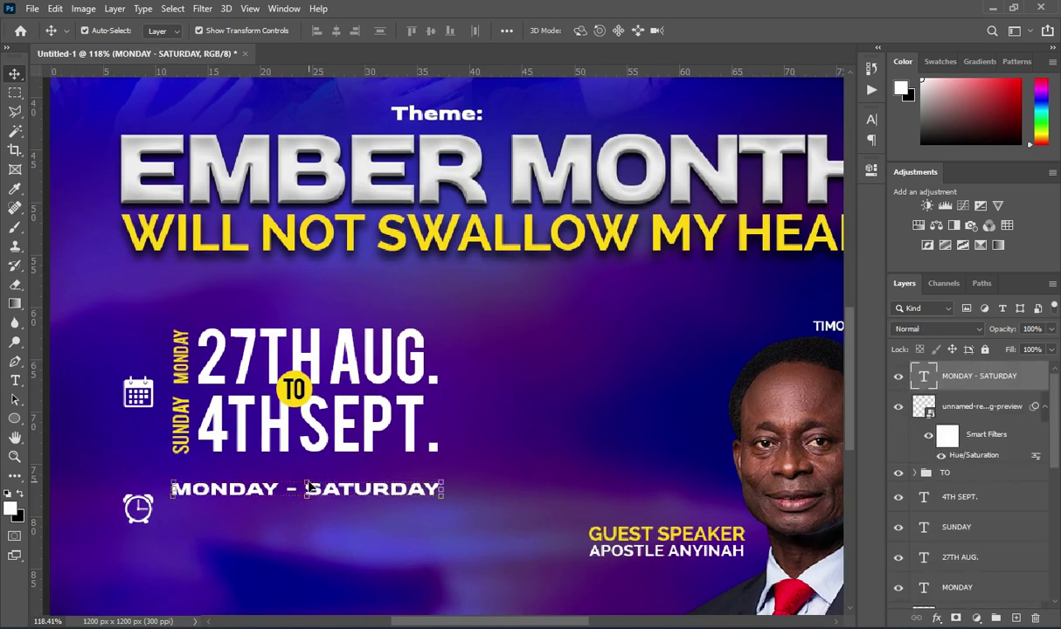
{"action": "left_click_drag", "start_coordinate": [307, 496], "coordinate": [307, 472]}
{"action": "key", "text": "Return"}
{"action": "scroll", "coordinate": [359, 466], "scroll_direction": "down", "scroll_amount": 5}
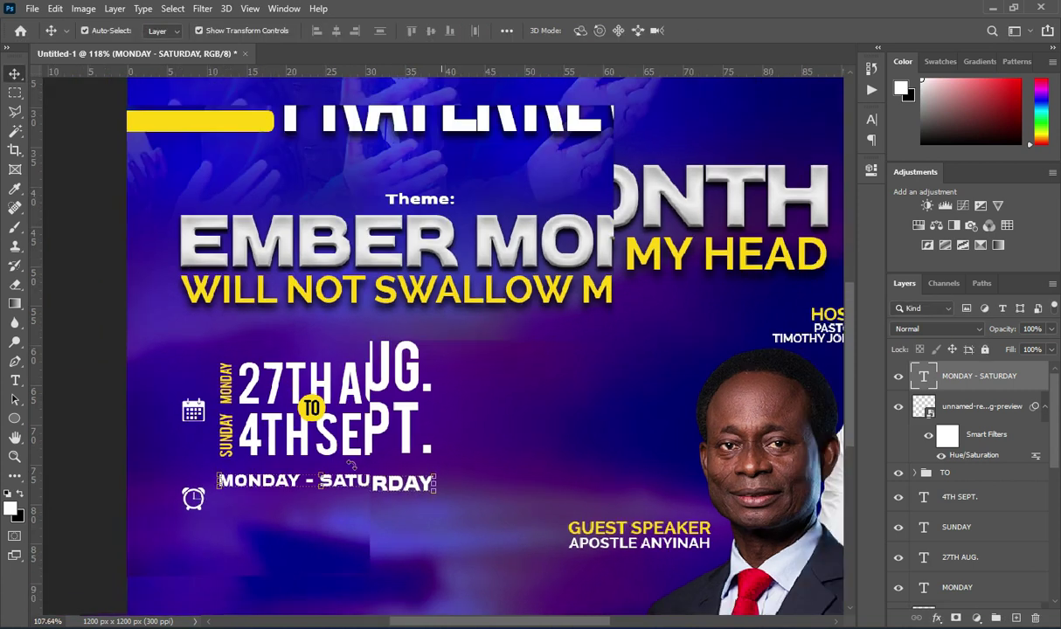
{"action": "scroll", "coordinate": [347, 455], "scroll_direction": "down", "scroll_amount": 1}
Switch to the Text Doc in Notepad, copy the 6PM - 7:30PM line under TIME and return to the flyer in Photoshop.
{"action": "key", "text": "alt+Tab"}
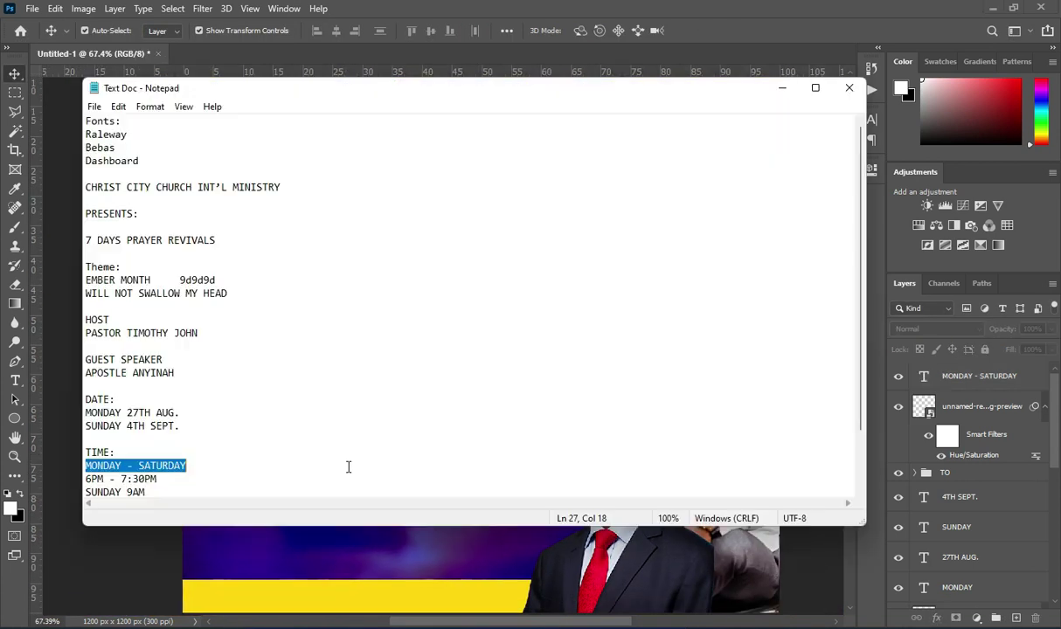
{"action": "left_click_drag", "start_coordinate": [158, 478], "coordinate": [62, 478]}
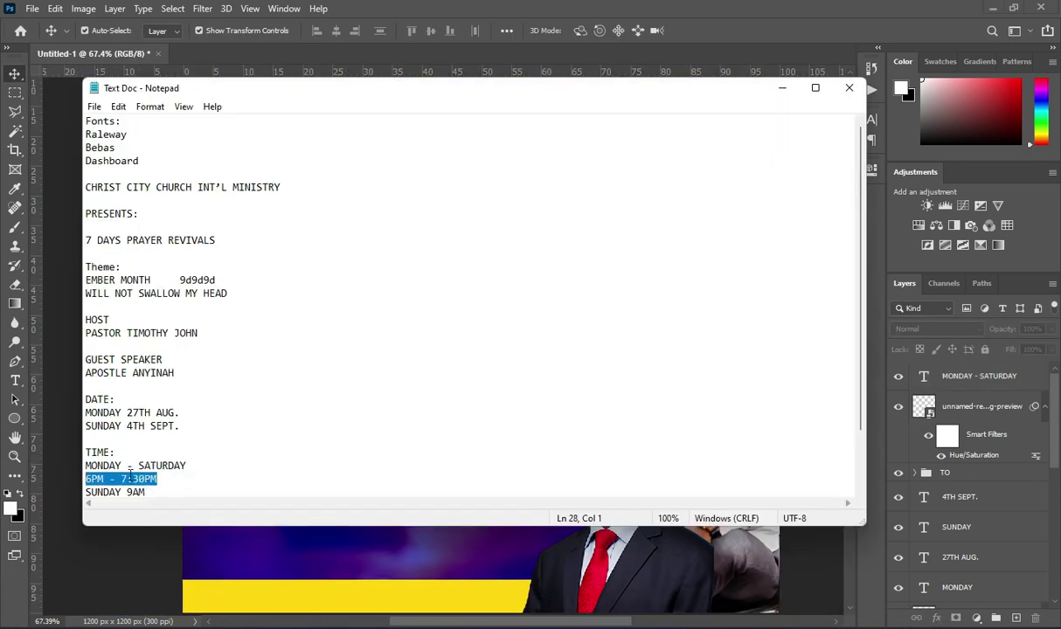
{"action": "key", "text": "alt+Tab"}
Duplicate the MONDAY - SATURDAY line just below itself and replace the copy's text with 6PM - 7:30PM.
{"action": "scroll", "coordinate": [372, 476], "scroll_direction": "up", "scroll_amount": 2}
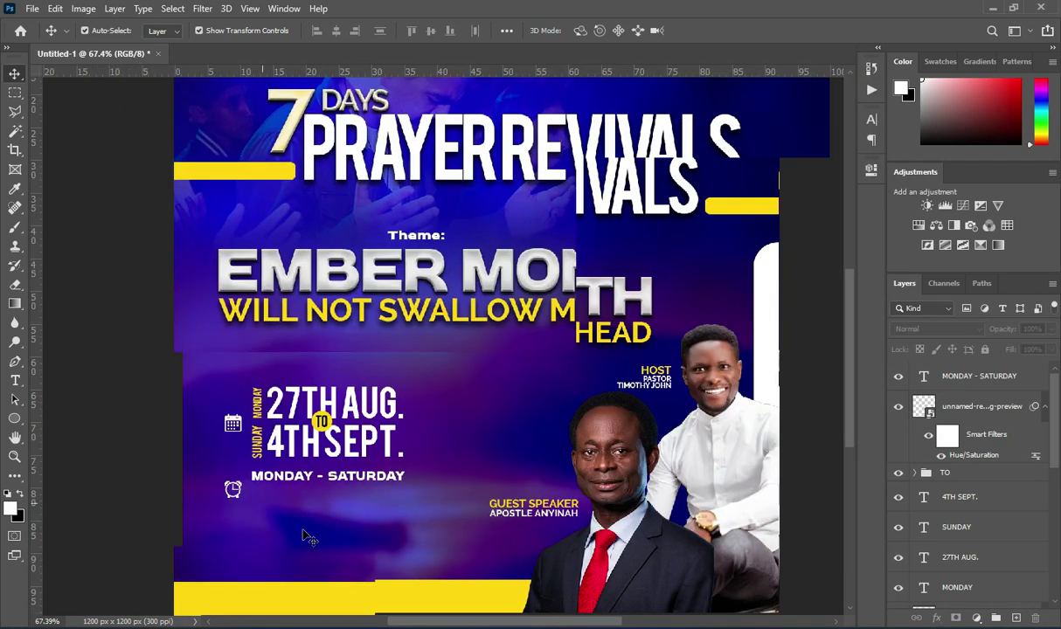
{"action": "mouse_move", "coordinate": [371, 476]}
{"action": "left_mouse_down"}
{"action": "mouse_move", "coordinate": [385, 467]}
{"action": "mouse_move", "coordinate": [342, 460]}
{"action": "mouse_move", "coordinate": [360, 483]}
{"action": "left_mouse_up"}
{"action": "double_click", "coordinate": [360, 483]}
{"action": "type", "text": "5PM - 7:30PM"}
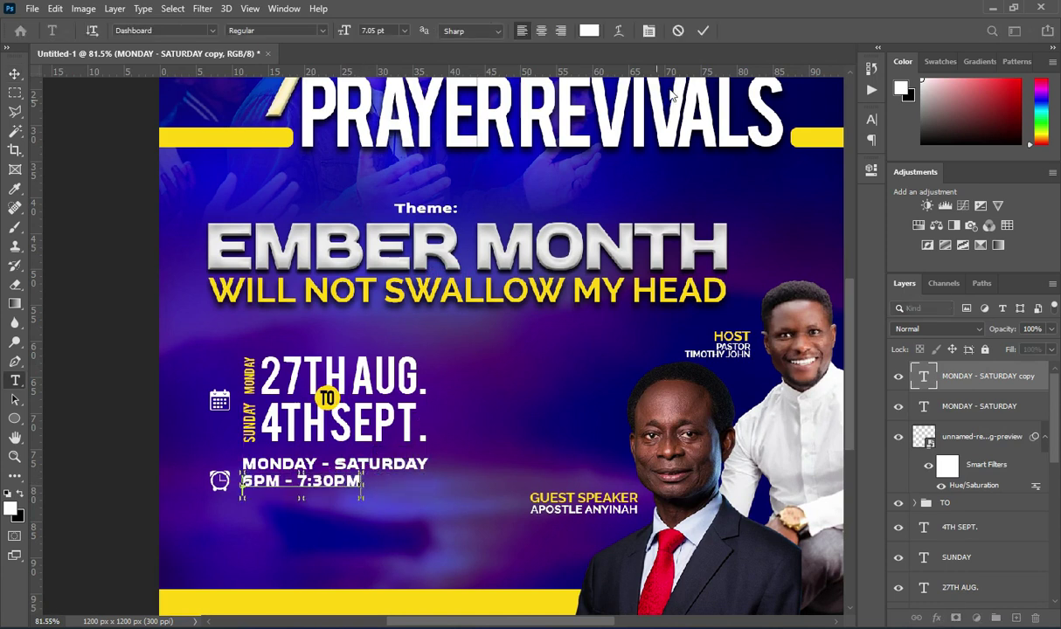
{"action": "left_click", "coordinate": [702, 31]}
Enlarge the 6PM - 7:30PM text to match the width of the MONDAY - SATURDAY line.
{"action": "key", "text": "ctrl+t"}
{"action": "left_click_drag", "start_coordinate": [360, 486], "coordinate": [428, 488]}
{"action": "key", "text": "Return"}
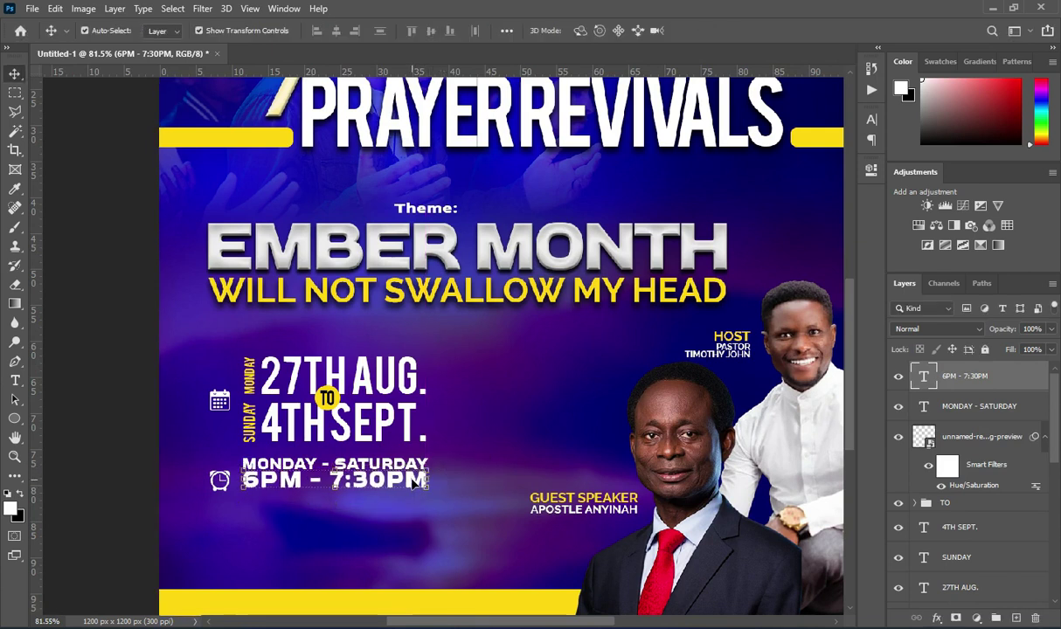
Color the 6PM - 7:30PM text yellow (ffd306), sampled from the bar at the flyer's bottom.
{"action": "key", "text": "t"}
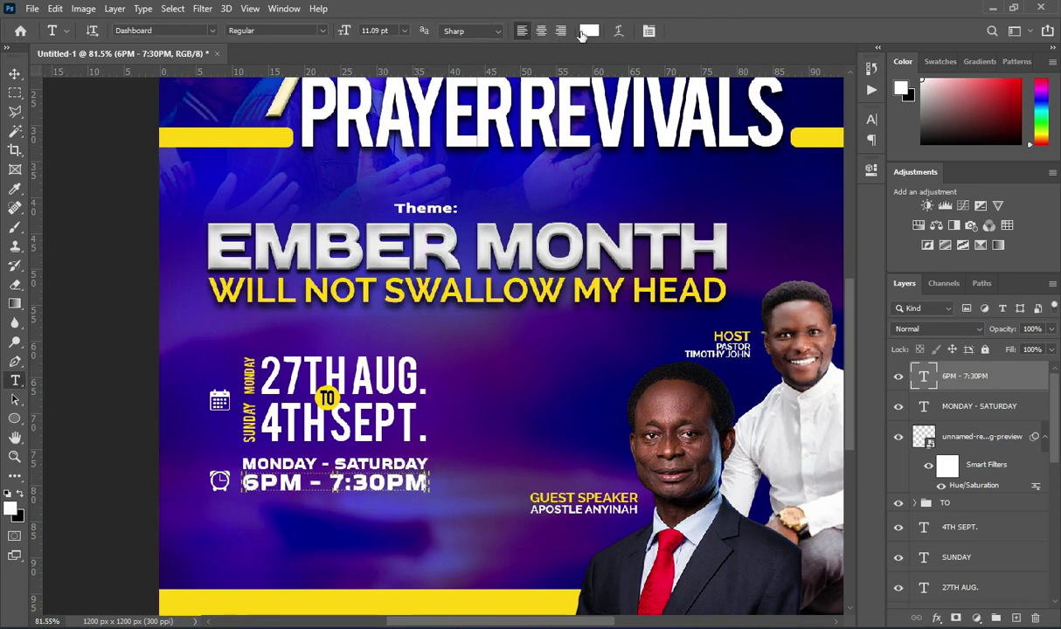
{"action": "left_click", "coordinate": [588, 31]}
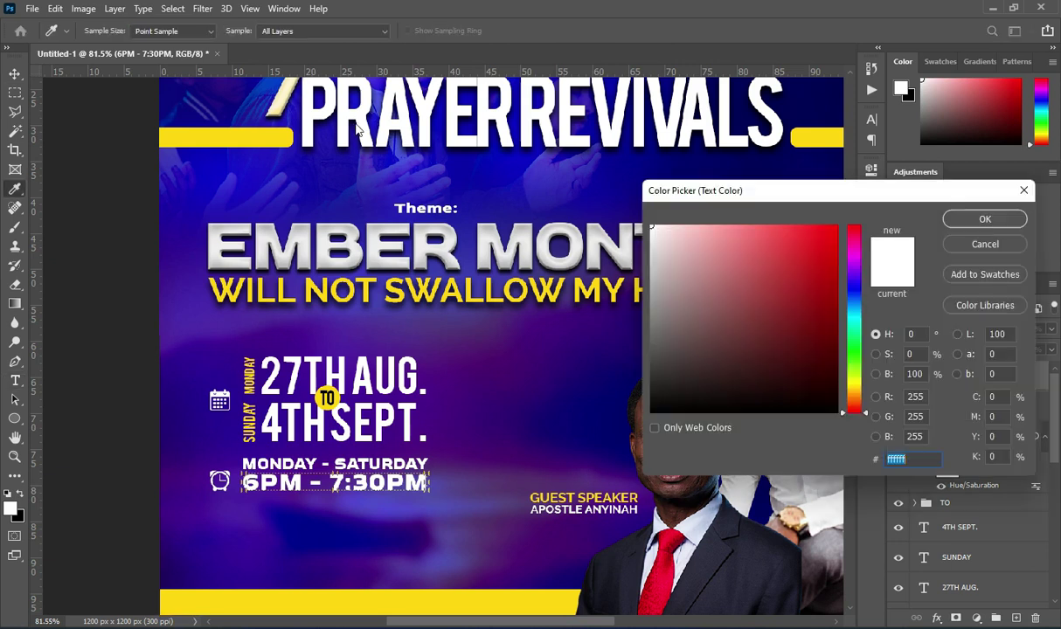
{"action": "left_click", "coordinate": [438, 600]}
{"action": "left_click", "coordinate": [998, 218]}
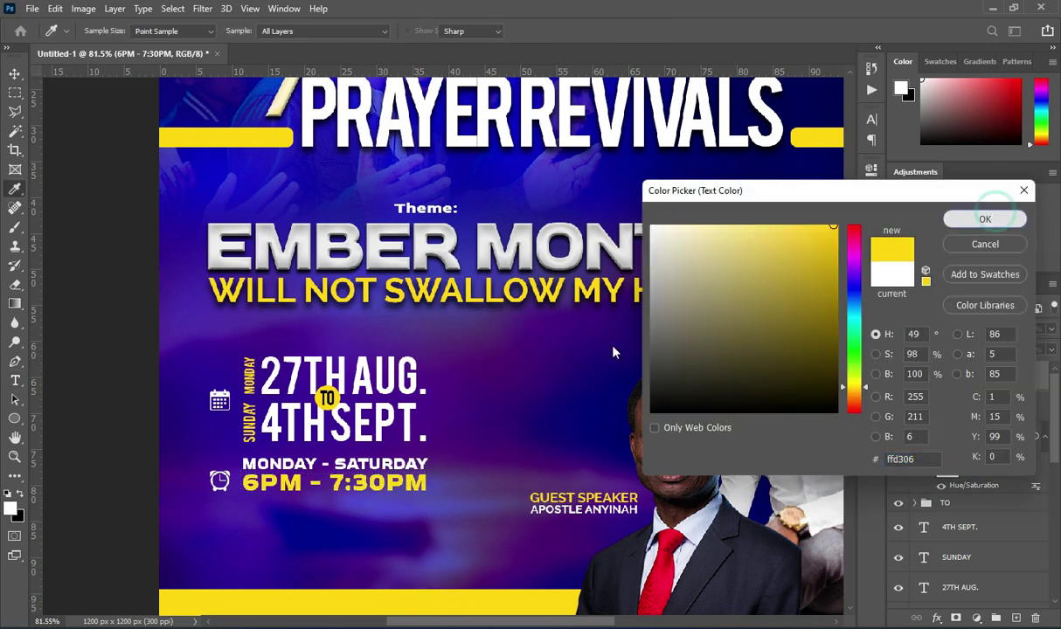
Duplicate the 6PM - 7:30PM text and place the copy directly below it.
{"action": "scroll", "coordinate": [466, 344], "scroll_direction": "down", "scroll_amount": 2}
{"action": "left_click", "coordinate": [14, 75]}
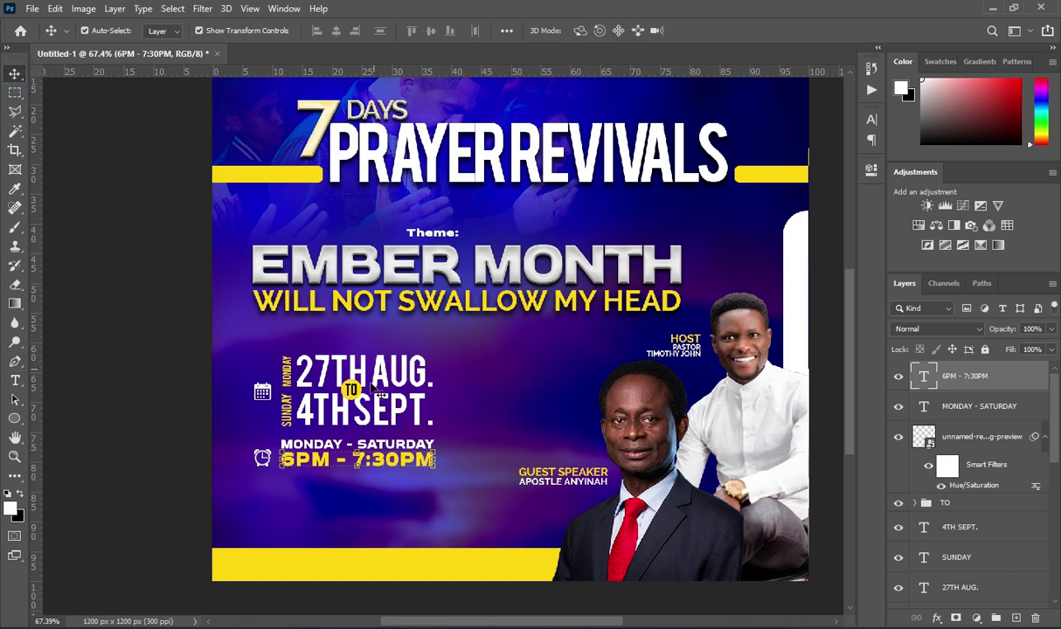
{"action": "key", "text": "ctrl+j"}
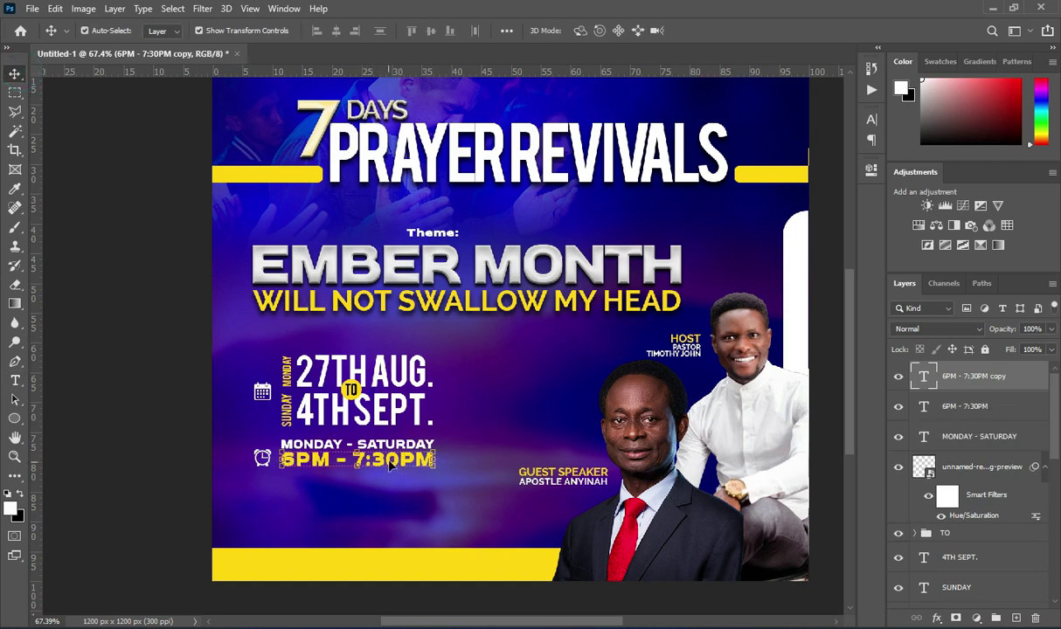
{"action": "left_click", "coordinate": [1040, 472]}
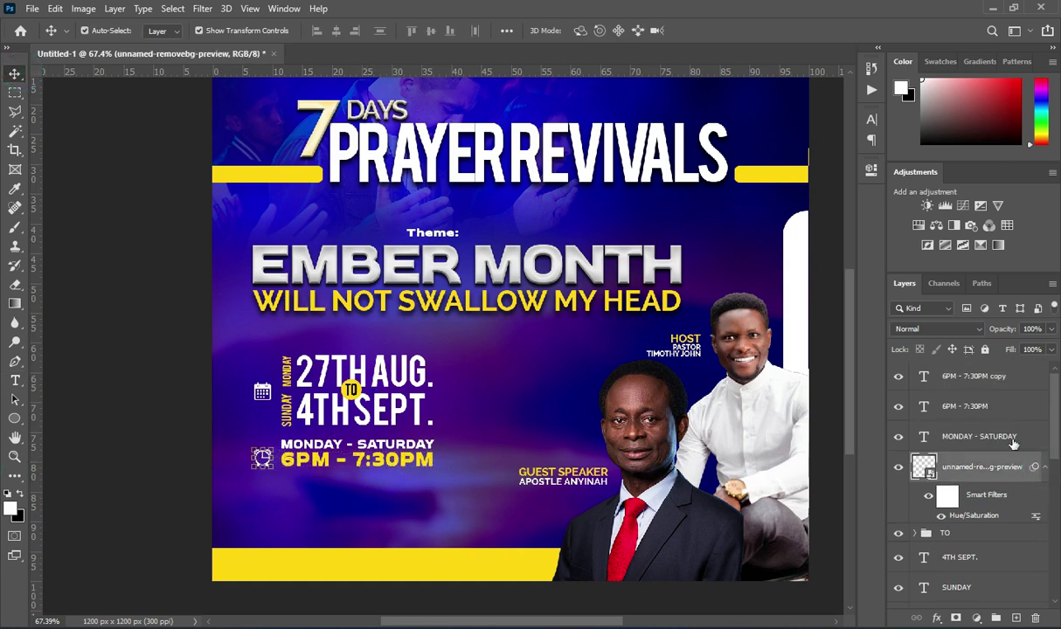
{"action": "mouse_move", "coordinate": [400, 469]}
{"action": "left_mouse_down"}
{"action": "mouse_move", "coordinate": [398, 501]}
{"action": "mouse_move", "coordinate": [395, 486]}
{"action": "left_mouse_up"}
Replace the lower time copy's text with the SUNDAY 9AM line copied from the Text Doc in Notepad.
{"action": "double_click", "coordinate": [393, 483]}
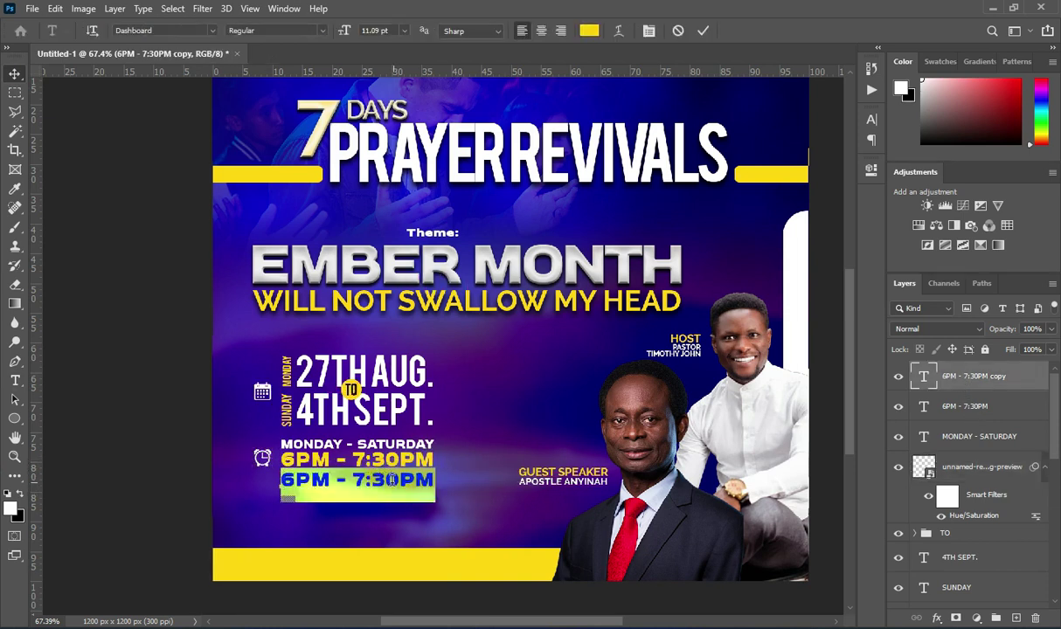
{"action": "key", "text": "alt+Tab"}
{"action": "scroll", "coordinate": [225, 440], "scroll_direction": "down", "scroll_amount": 1}
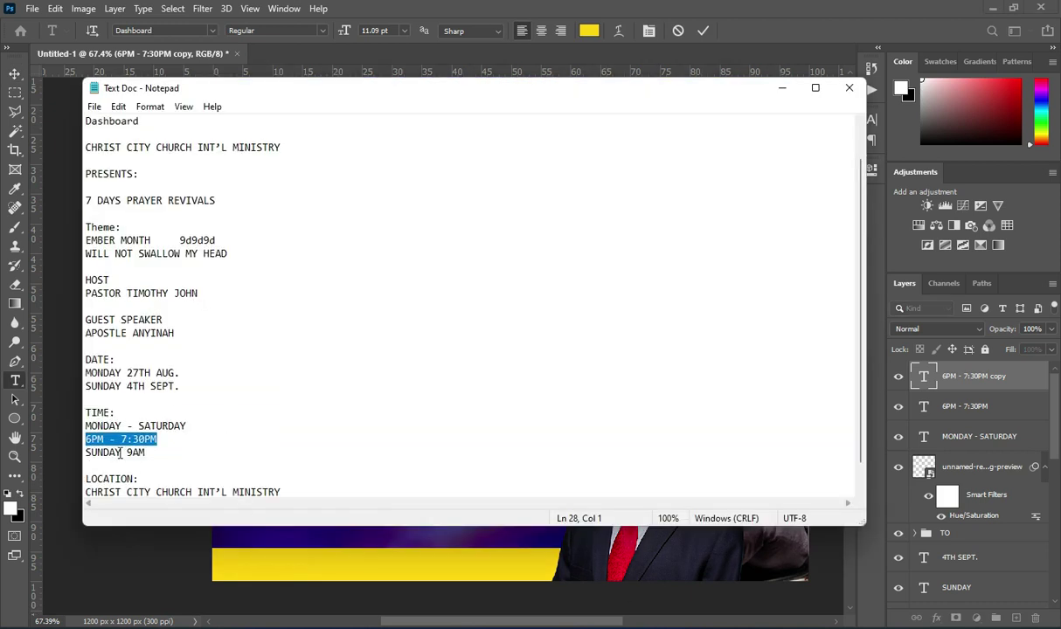
{"action": "left_click_drag", "start_coordinate": [149, 453], "coordinate": [77, 456]}
{"action": "left_click", "coordinate": [782, 88]}
{"action": "type", "text": "SUNDAY 9AM"}
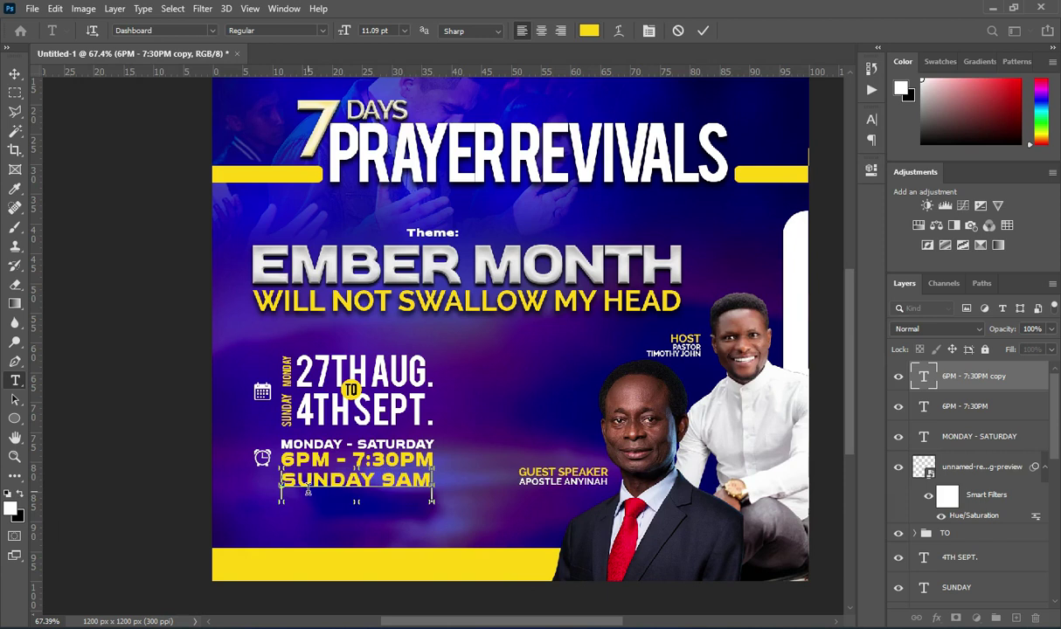
{"action": "left_click", "coordinate": [704, 30]}
Remove 9AM from the SUNDAY 9AM text so the line reads only SUNDAY.
{"action": "key", "text": "v"}
{"action": "scroll", "coordinate": [378, 486], "scroll_direction": "up", "scroll_amount": 2}
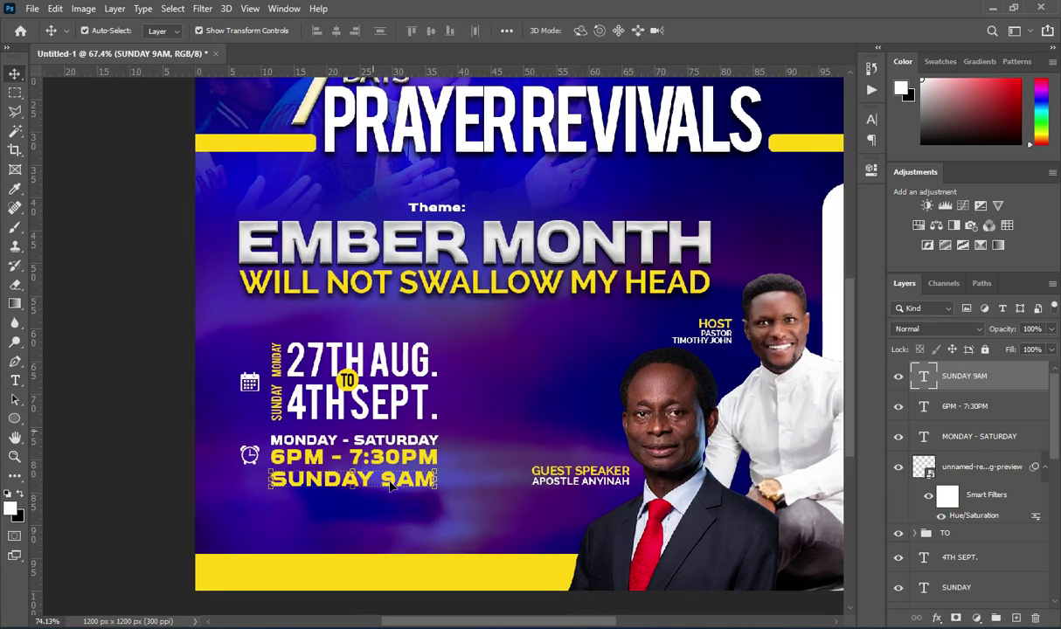
{"action": "scroll", "coordinate": [377, 486], "scroll_direction": "up", "scroll_amount": 1}
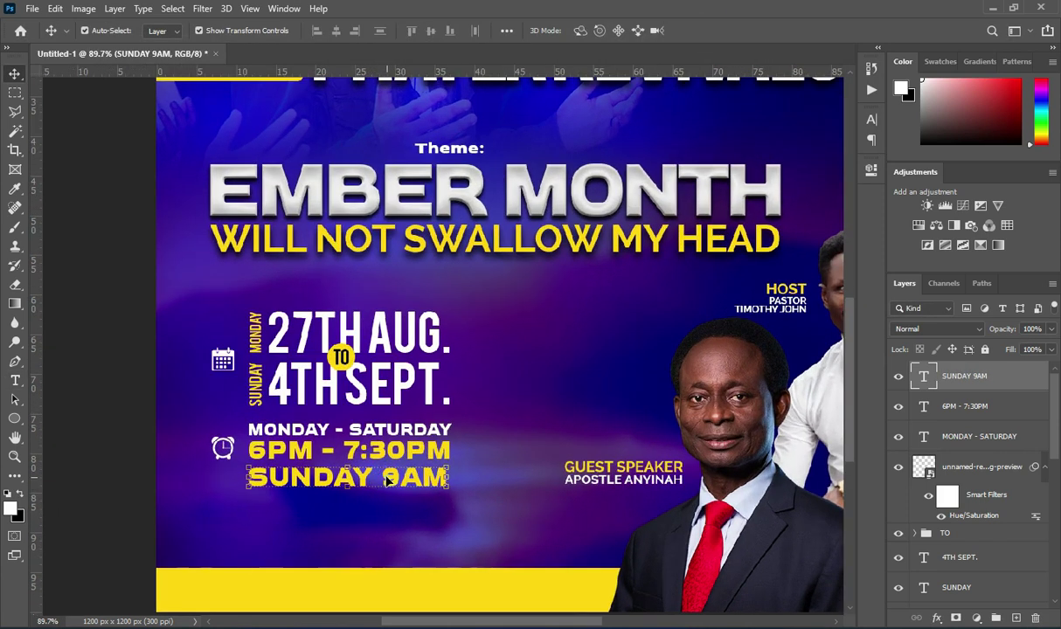
{"action": "double_click", "coordinate": [386, 477]}
{"action": "left_click_drag", "start_coordinate": [382, 477], "coordinate": [445, 475]}
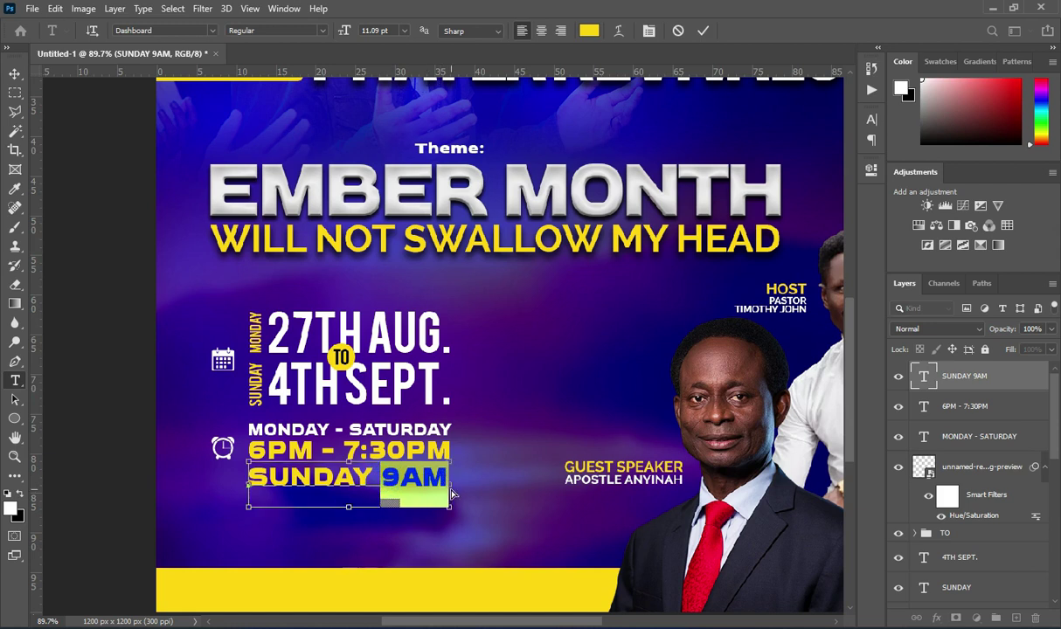
{"action": "key", "text": "BackSpace"}
{"action": "left_click", "coordinate": [702, 32]}
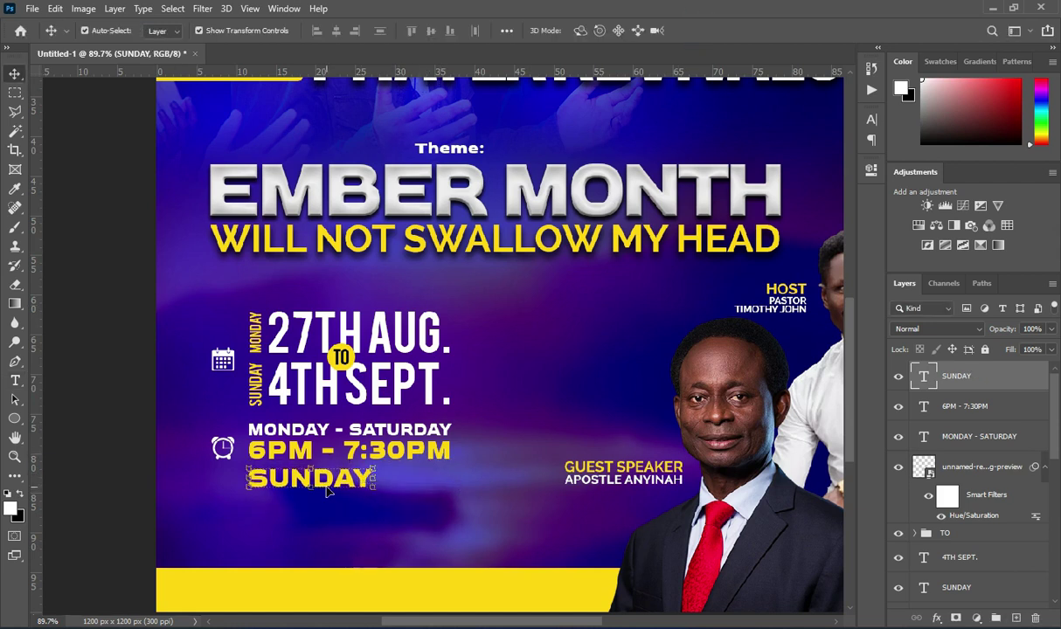
Duplicate the yellow SUNDAY text to its right on the same line and change the copy to 9AM.
{"action": "key", "text": "ctrl+j"}
{"action": "left_click_drag", "start_coordinate": [353, 480], "coordinate": [452, 479]}
{"action": "double_click", "coordinate": [450, 477]}
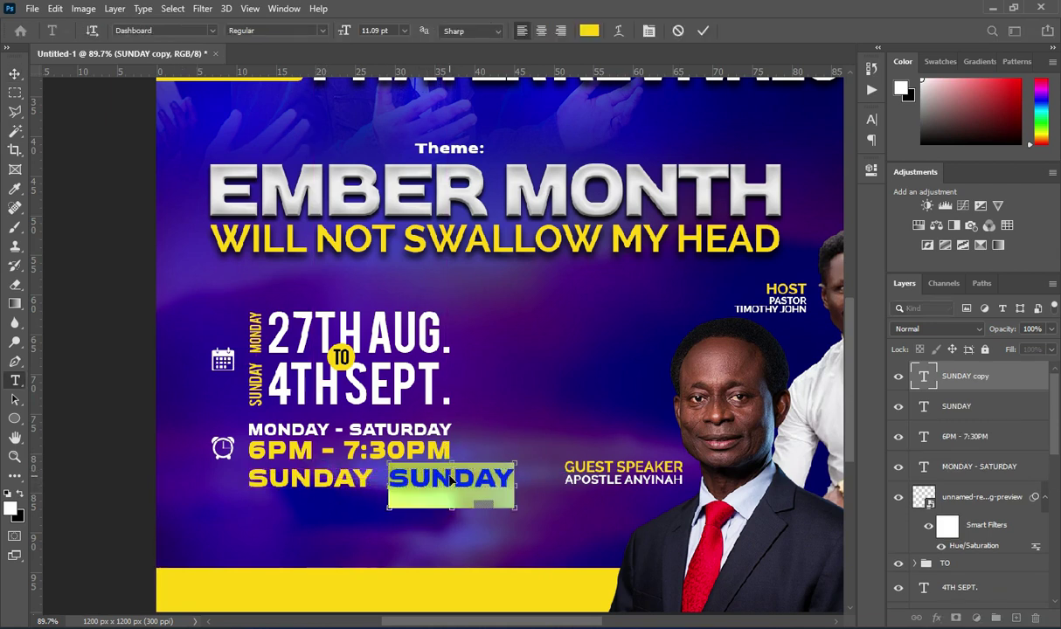
{"action": "type", "text": "9AM"}
{"action": "left_click", "coordinate": [703, 31]}
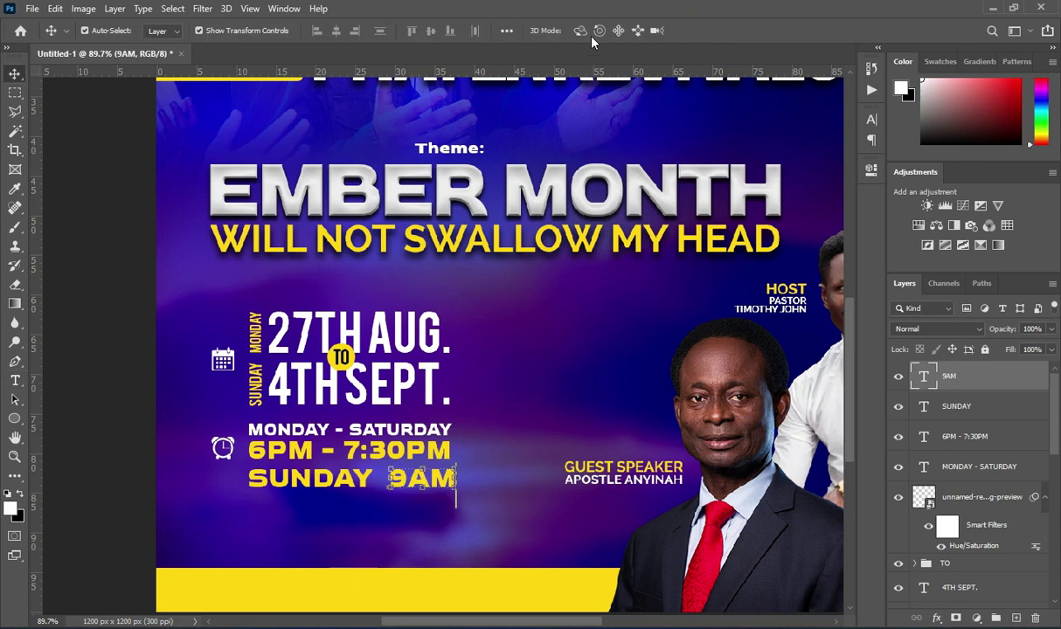
Change the color of the 9AM text to white.
{"action": "key", "text": "t"}
{"action": "left_click", "coordinate": [585, 31]}
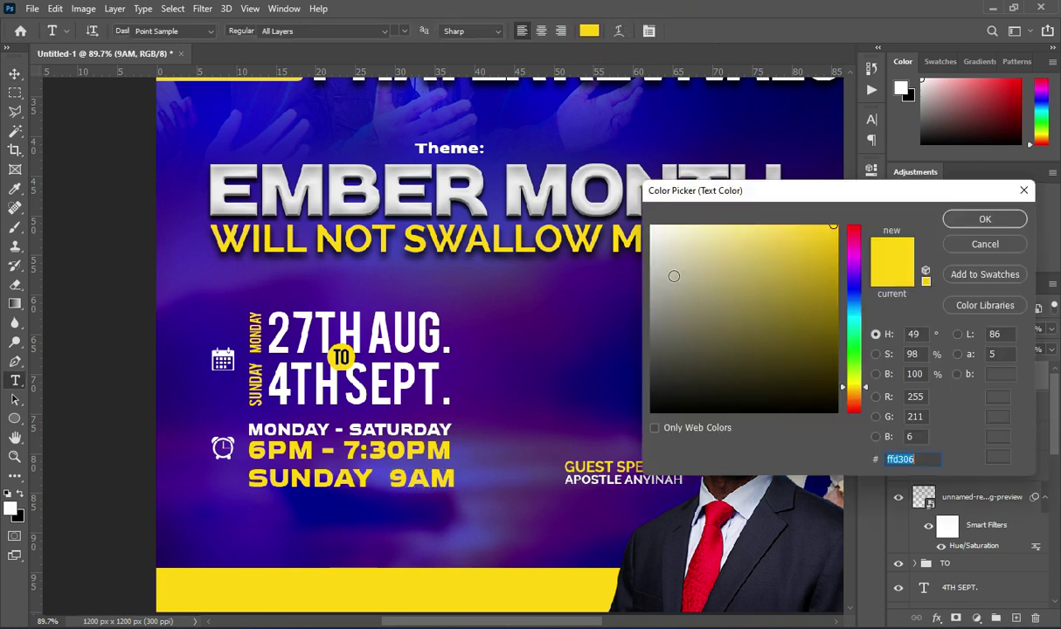
{"action": "left_click", "coordinate": [954, 220]}
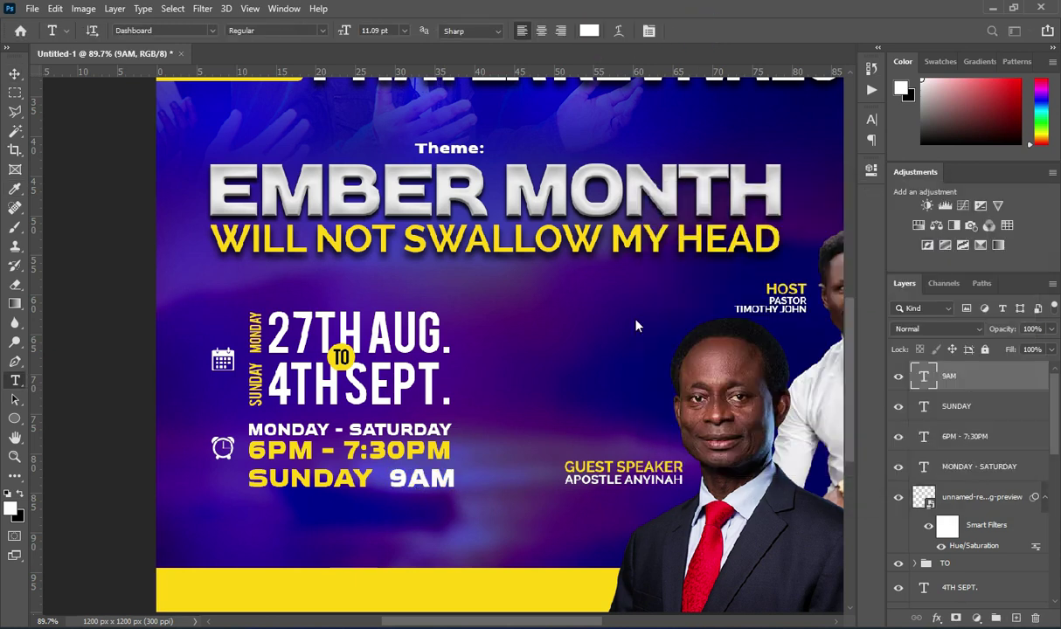
Shift the 9AM text slightly left to align its right edge with the 6PM - 7:30PM line, and deselect it.
{"action": "left_click", "coordinate": [13, 74]}
{"action": "scroll", "coordinate": [463, 342], "scroll_direction": "down", "scroll_amount": 2}
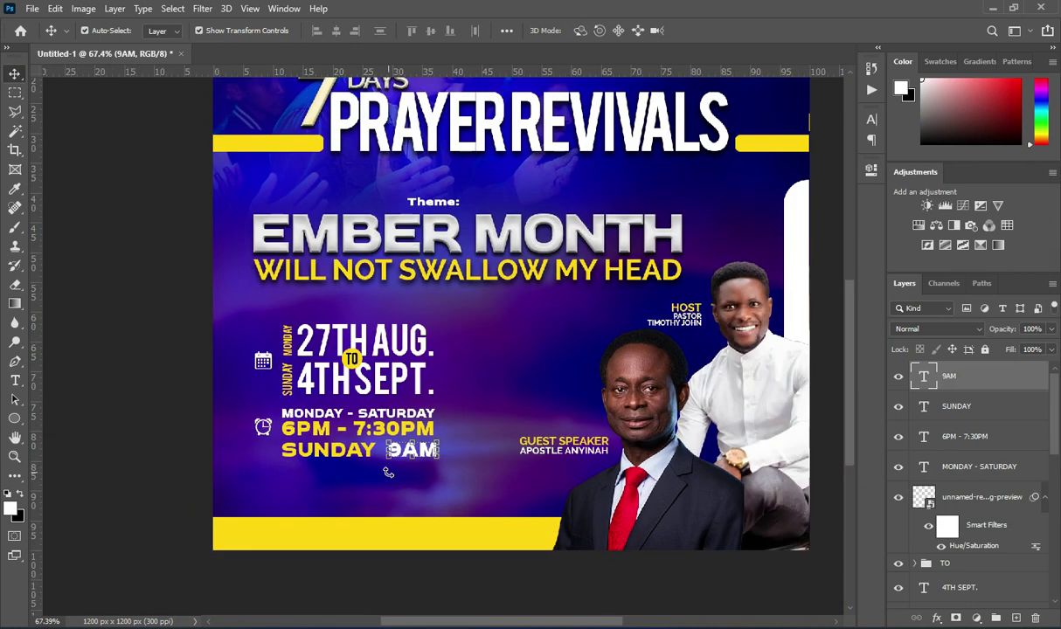
{"action": "scroll", "coordinate": [423, 457], "scroll_direction": "up", "scroll_amount": 1}
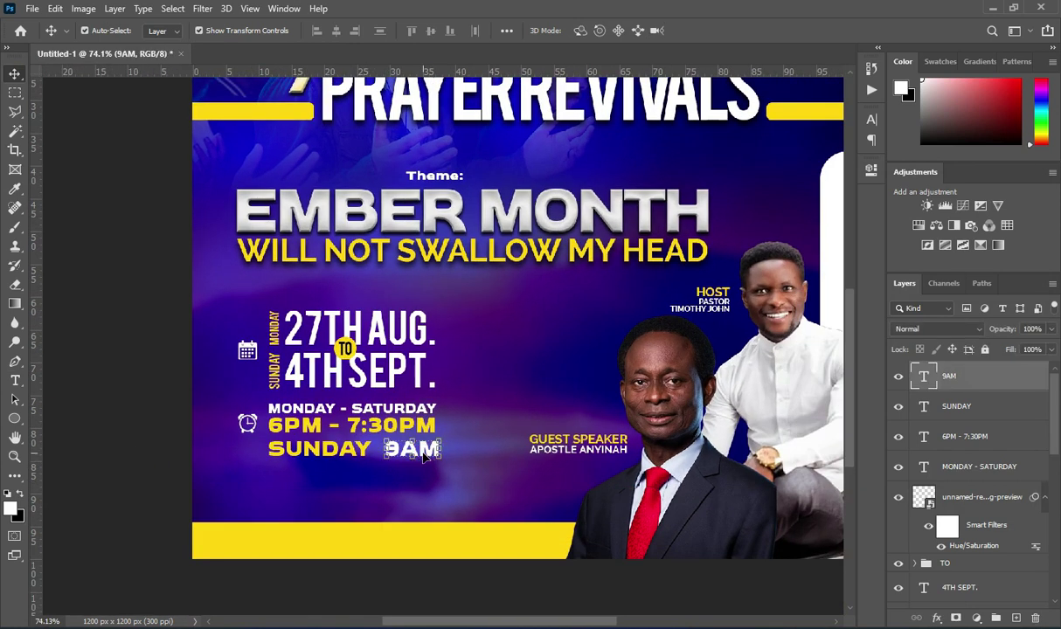
{"action": "left_click", "coordinate": [131, 446]}
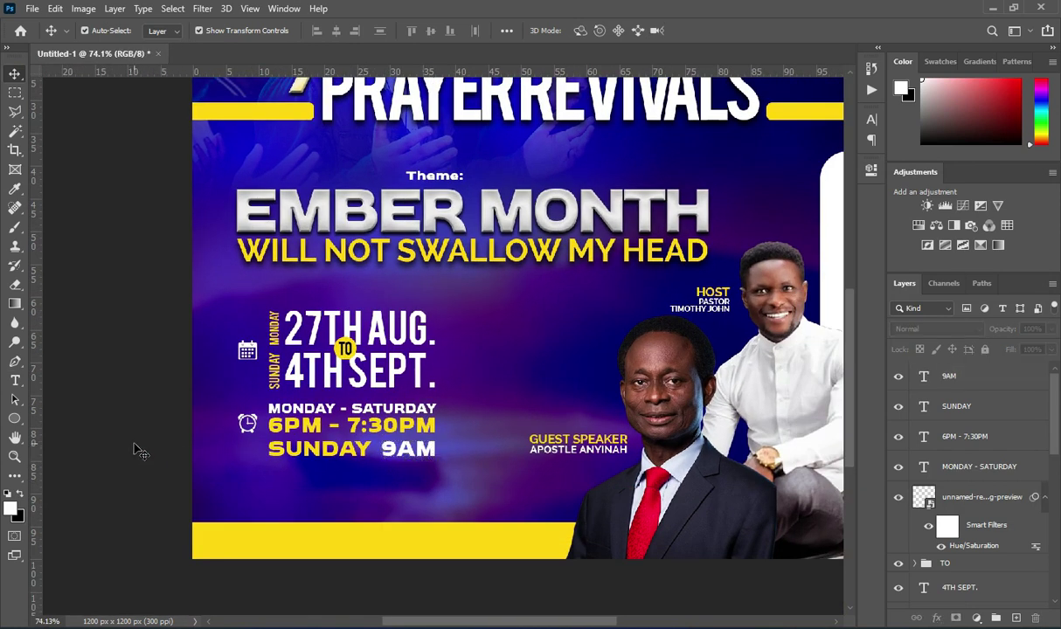
Group the clock icon with the MONDAY - SATURDAY, 6PM - 7:30PM, SUNDAY and 9AM text layers and name the group TIME.
{"action": "scroll", "coordinate": [169, 459], "scroll_direction": "down", "scroll_amount": 1}
{"action": "scroll", "coordinate": [286, 462], "scroll_direction": "up", "scroll_amount": 1}
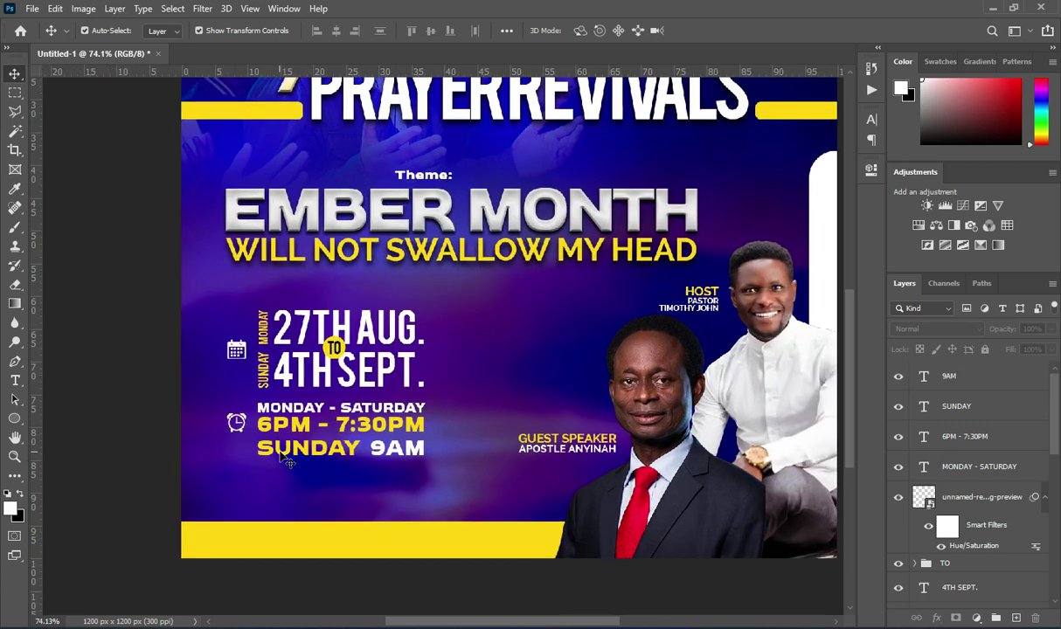
{"action": "left_click", "coordinate": [1045, 496]}
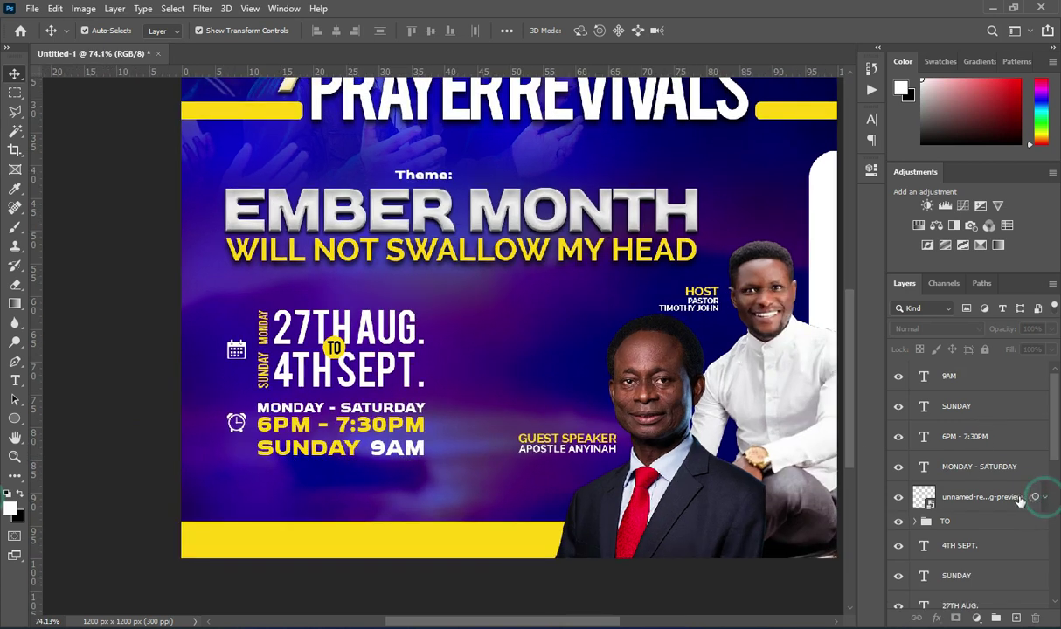
{"action": "left_click", "coordinate": [973, 502]}
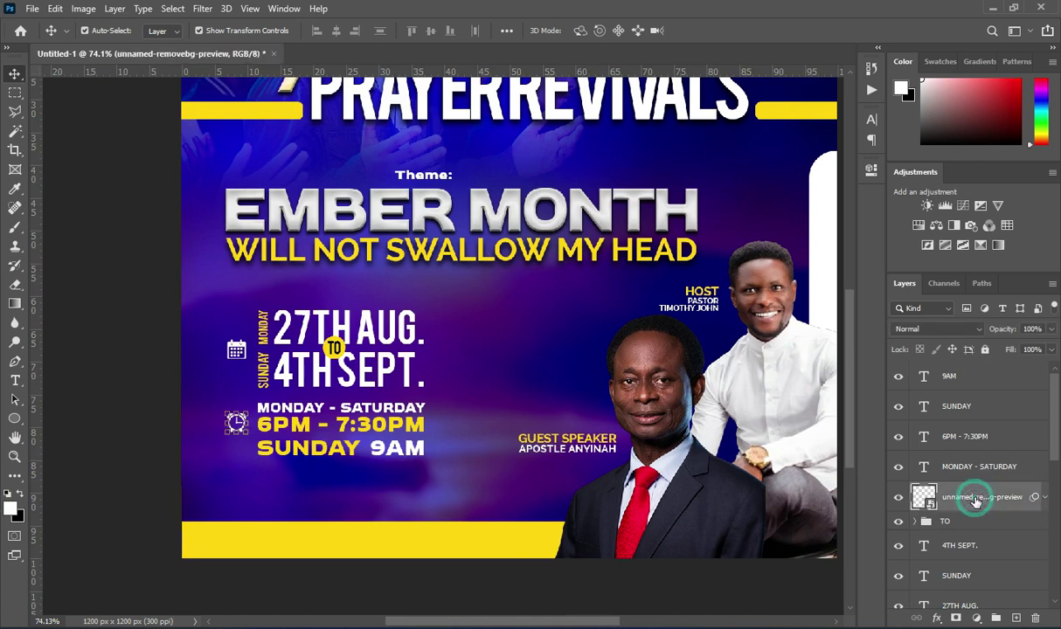
{"action": "left_click", "coordinate": [956, 381], "text": "shift"}
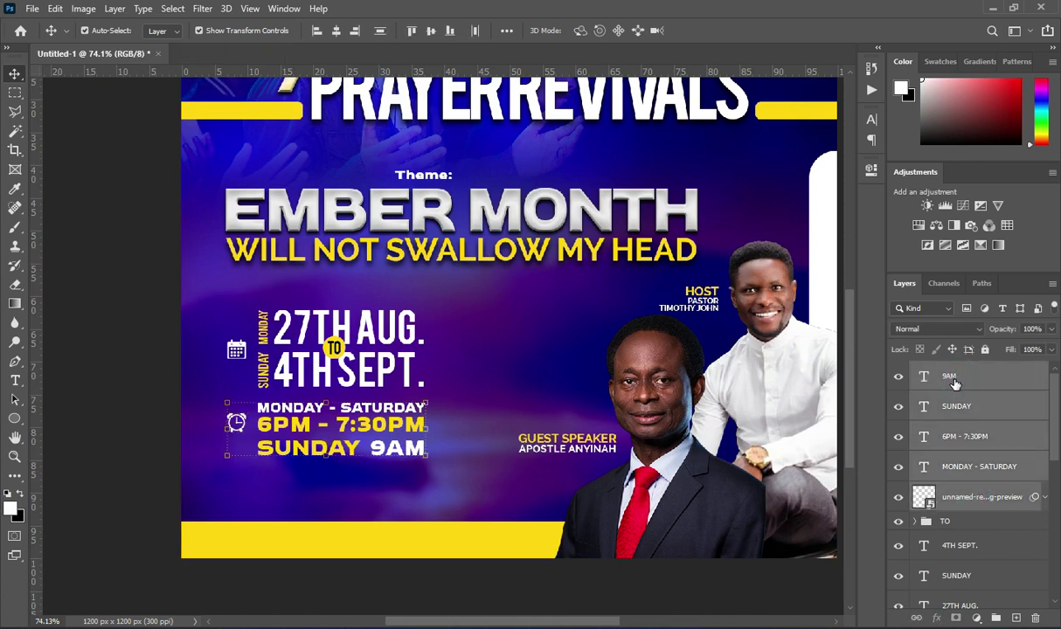
{"action": "key", "text": "ctrl+g"}
{"action": "double_click", "coordinate": [948, 373]}
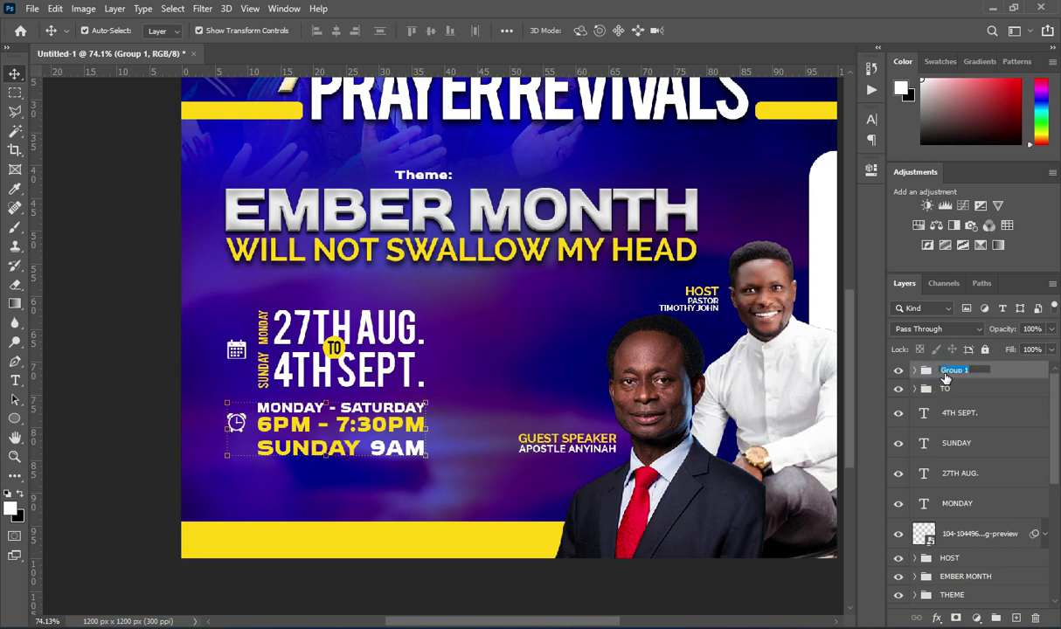
{"action": "key", "text": "Return"}
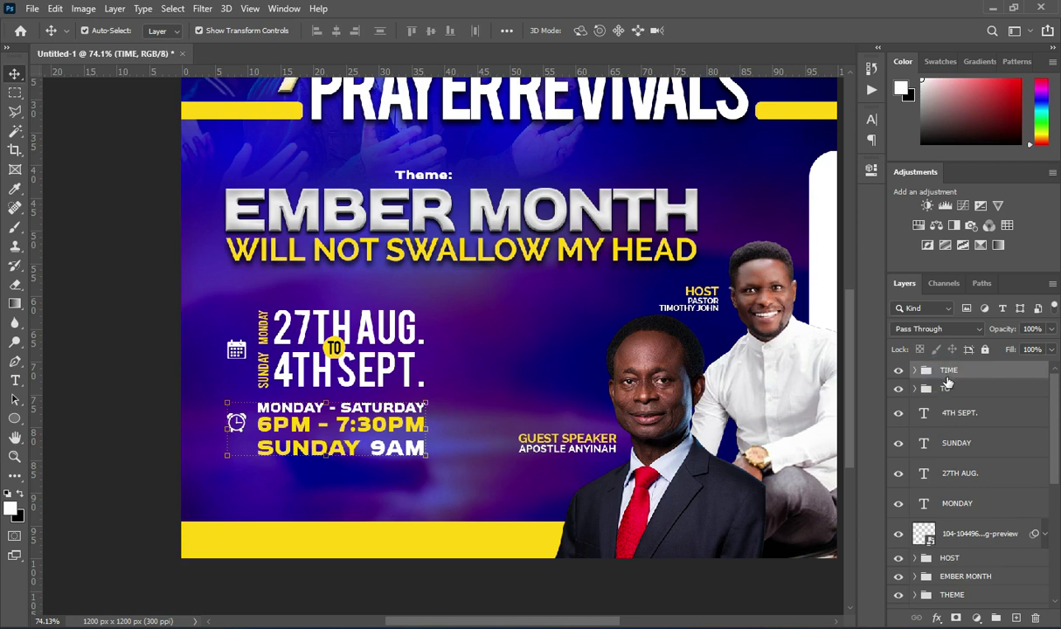
Group the layers from TO down to the calendar icon, name the group DATE, and deselect it.
{"action": "left_click", "coordinate": [947, 387]}
{"action": "left_click", "coordinate": [975, 532], "text": "shift"}
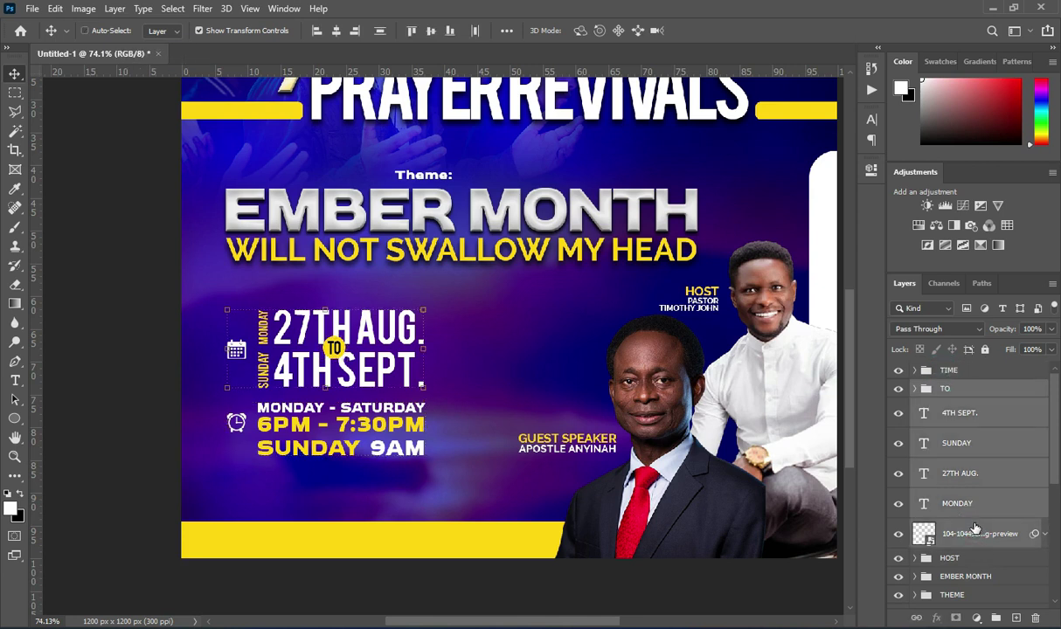
{"action": "key", "text": "ctrl+g"}
{"action": "double_click", "coordinate": [956, 388]}
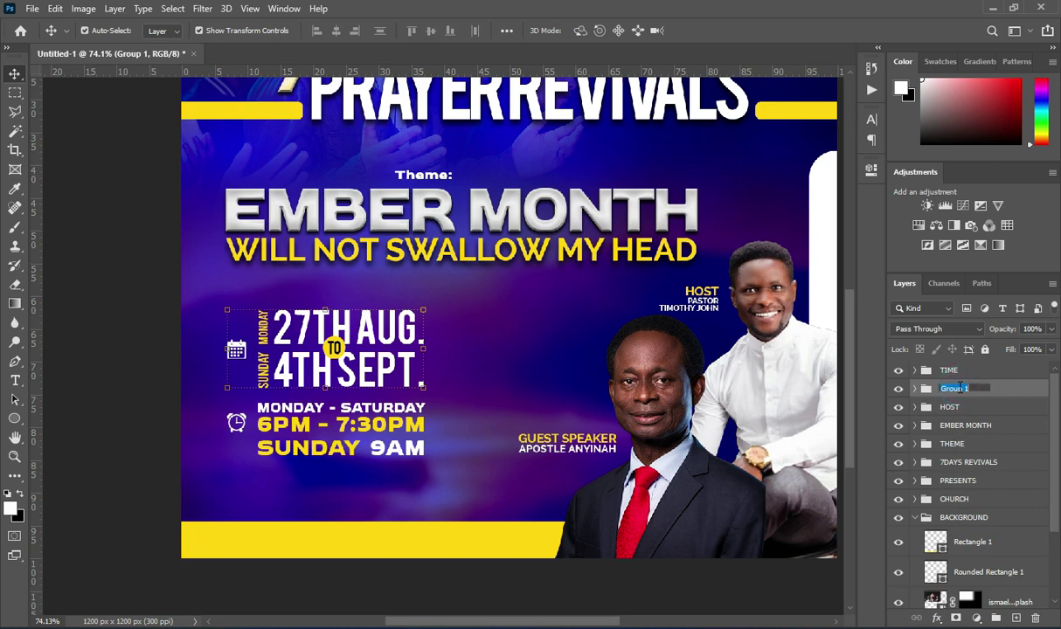
{"action": "key", "text": "Return"}
{"action": "scroll", "coordinate": [371, 444], "scroll_direction": "down", "scroll_amount": 1}
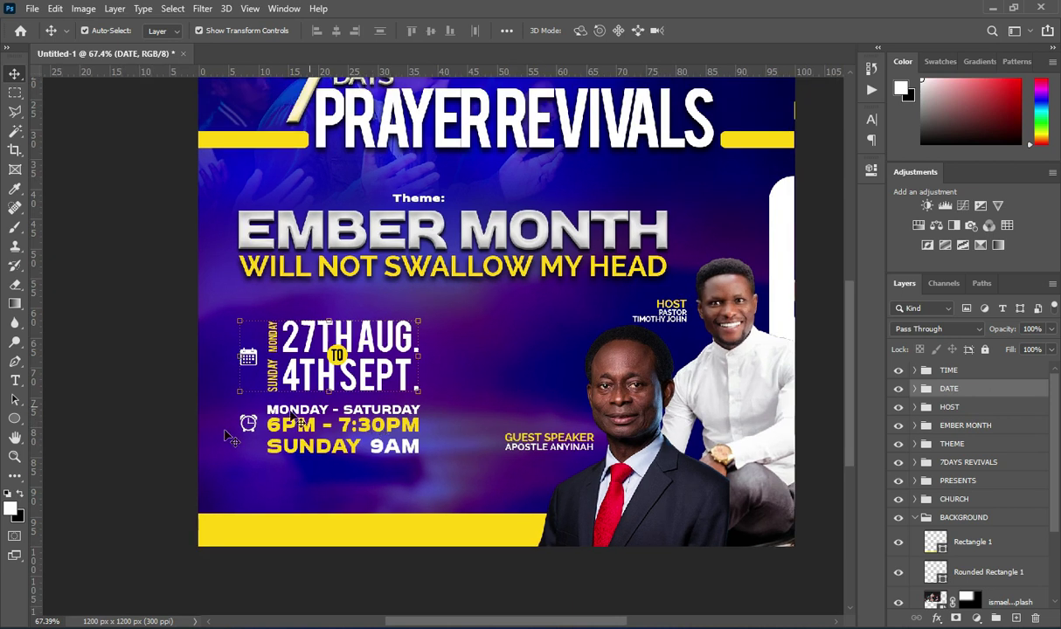
{"action": "left_click", "coordinate": [141, 440]}
Place the location pin image, scale it to about 3.6%, and align it below the clock icon.
{"action": "left_click", "coordinate": [504, 624]}
{"action": "left_click_drag", "start_coordinate": [494, 262], "coordinate": [137, 349]}
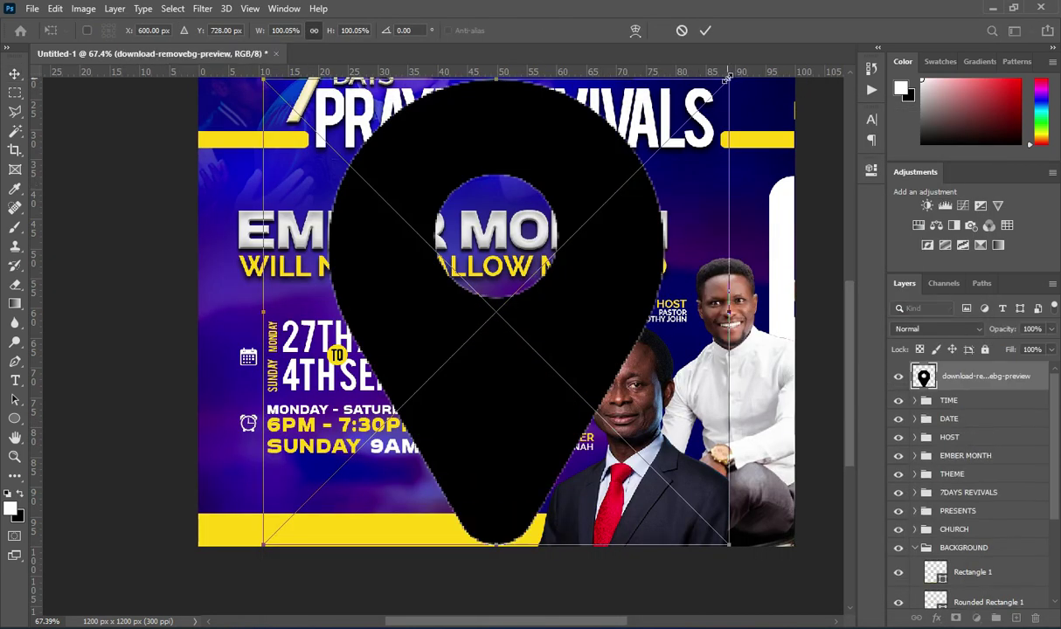
{"action": "left_click_drag", "start_coordinate": [726, 79], "coordinate": [299, 486]}
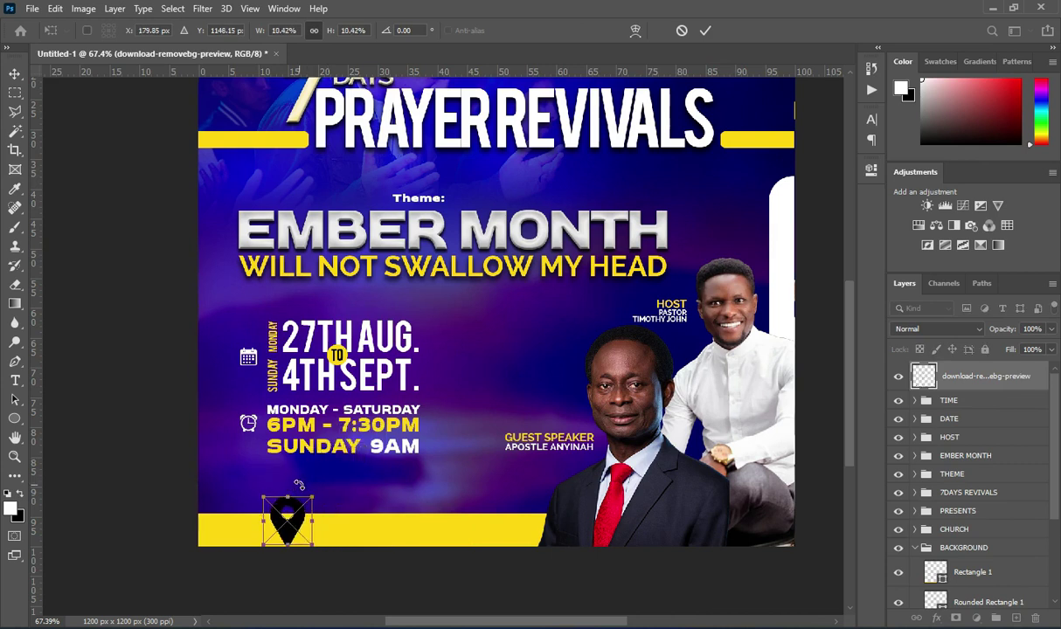
{"action": "scroll", "coordinate": [278, 554], "scroll_direction": "up", "scroll_amount": 4}
{"action": "left_click_drag", "start_coordinate": [292, 540], "coordinate": [236, 455]}
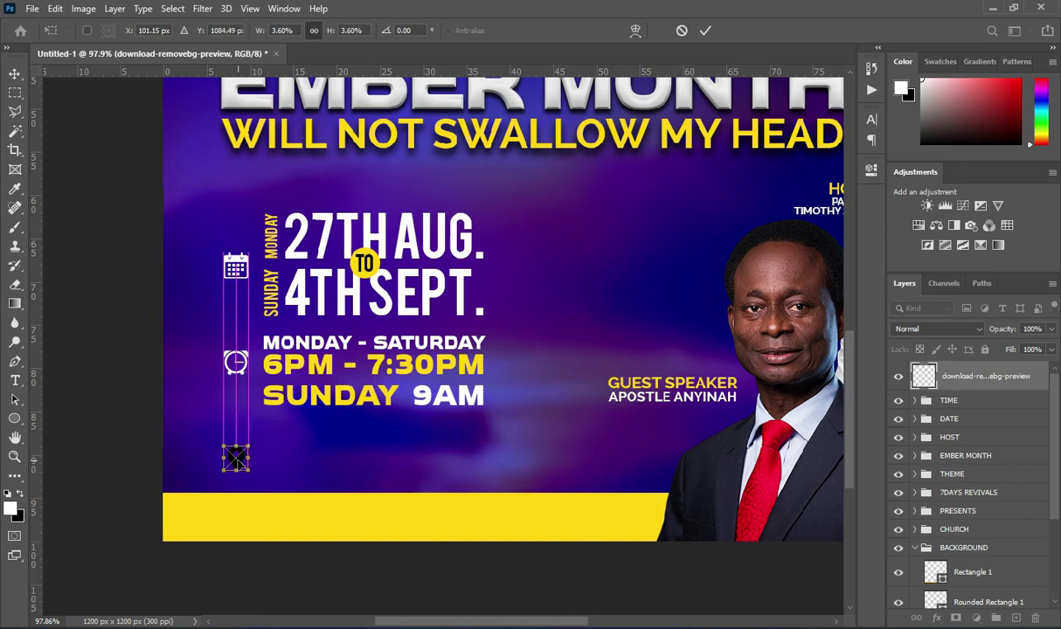
{"action": "left_click", "coordinate": [705, 30]}
Turn the location pin icon white by raising its Lightness with Hue/Saturation.
{"action": "key", "text": "ctrl+u"}
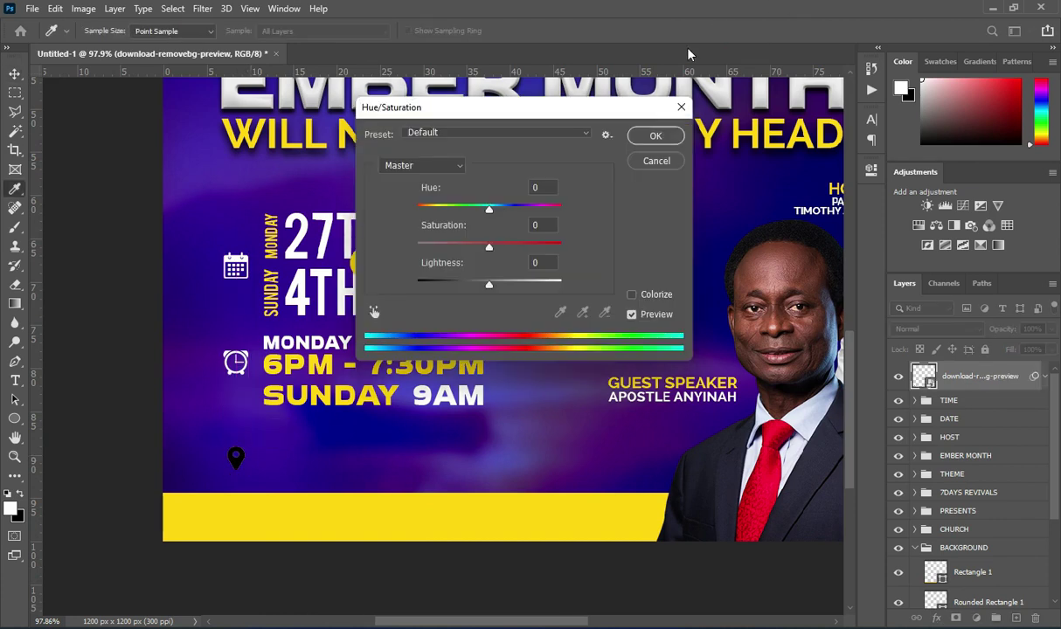
{"action": "left_click_drag", "start_coordinate": [487, 289], "coordinate": [560, 281]}
{"action": "left_click", "coordinate": [656, 135]}
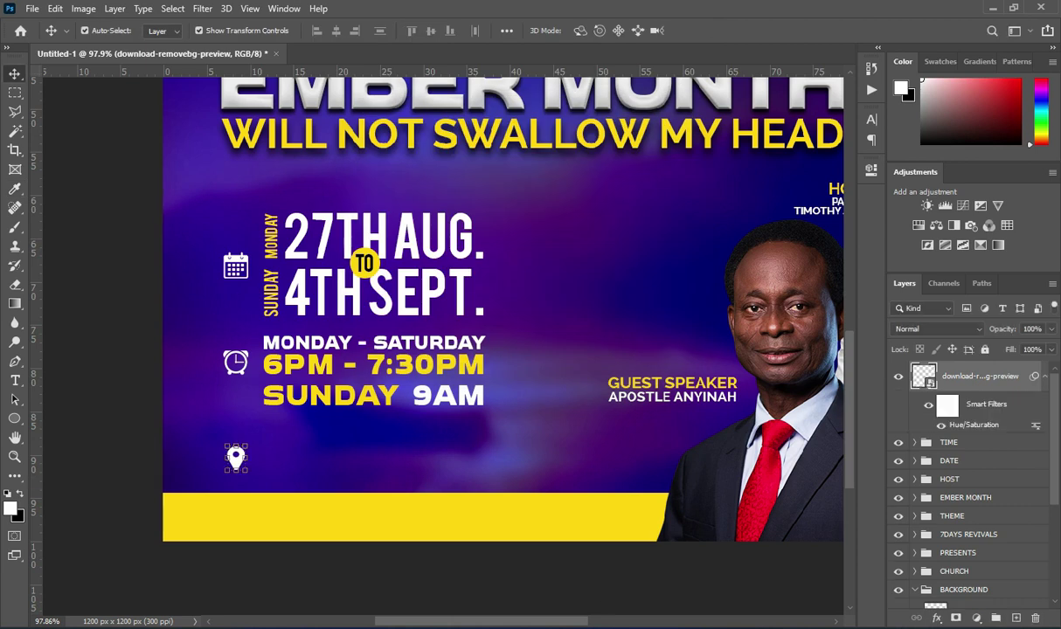
Copy the church name and address lines from the event details document and paste them as new text beside the pin.
{"action": "key", "text": "alt+Tab"}
{"action": "left_click_drag", "start_coordinate": [84, 466], "coordinate": [318, 494]}
{"action": "key", "text": "ctrl+c"}
{"action": "left_click", "coordinate": [782, 89]}
{"action": "key", "text": "t"}
{"action": "left_click", "coordinate": [289, 451]}
{"action": "key", "text": "ctrl+v"}
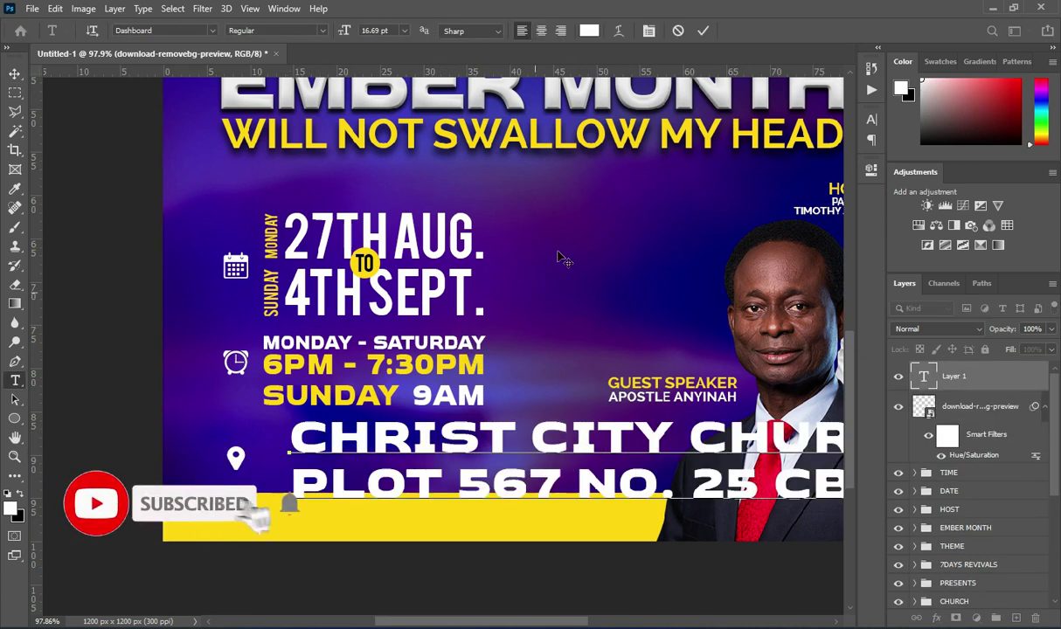
{"action": "left_click", "coordinate": [702, 31]}
Recolor the address text with the yellow sampled from the flyer's bottom bar.
{"action": "left_click", "coordinate": [589, 31]}
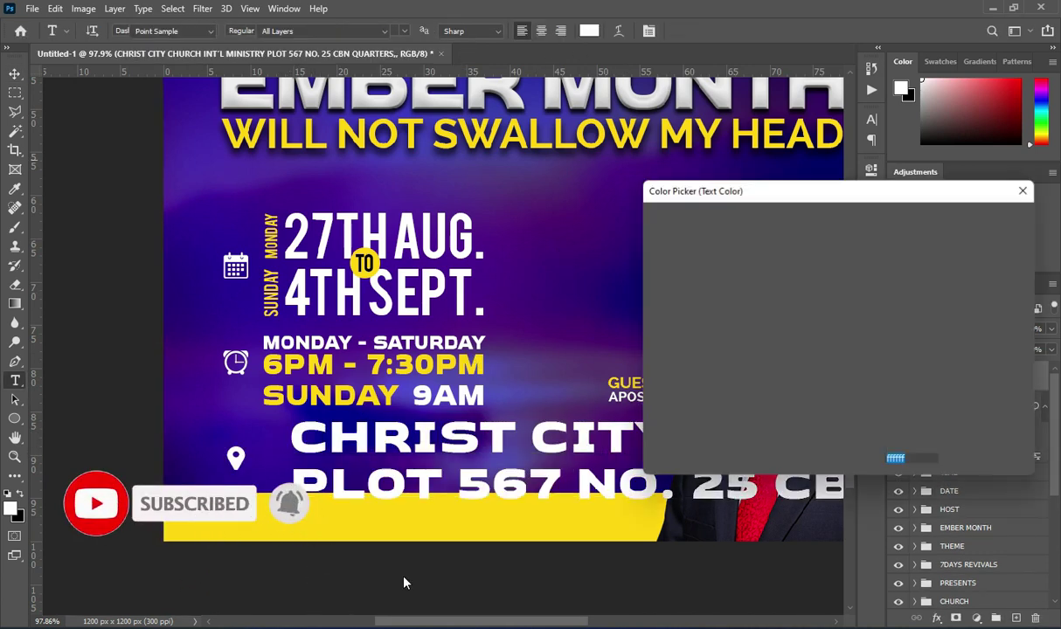
{"action": "left_click", "coordinate": [320, 522]}
{"action": "left_click", "coordinate": [982, 215]}
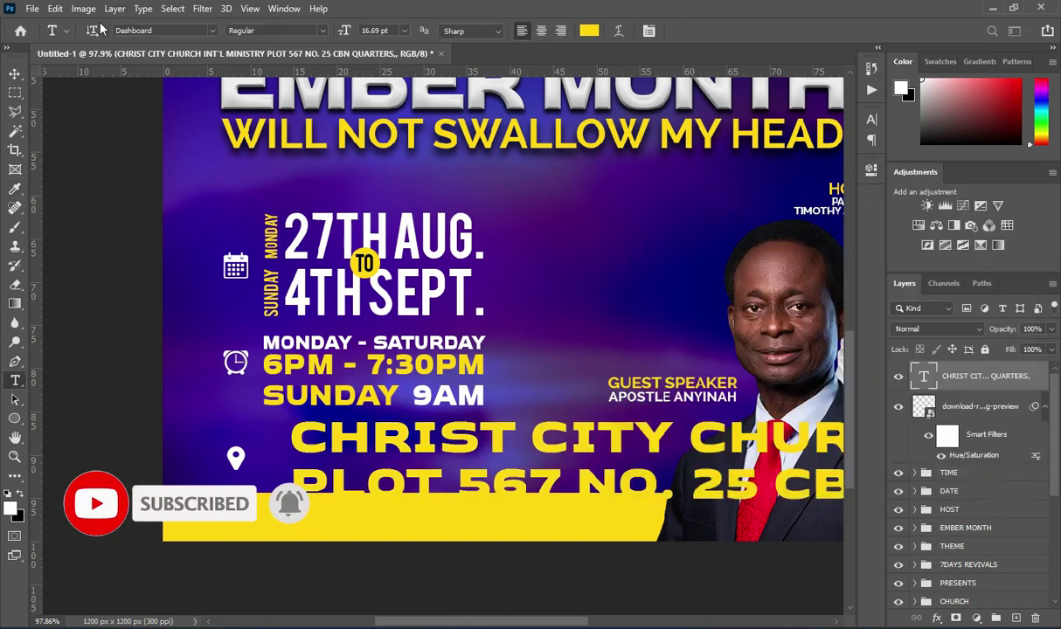
Set the address text's font to Raleway Bold.
{"action": "left_click", "coordinate": [211, 30]}
{"action": "left_click", "coordinate": [189, 89]}
{"action": "left_click", "coordinate": [212, 31]}
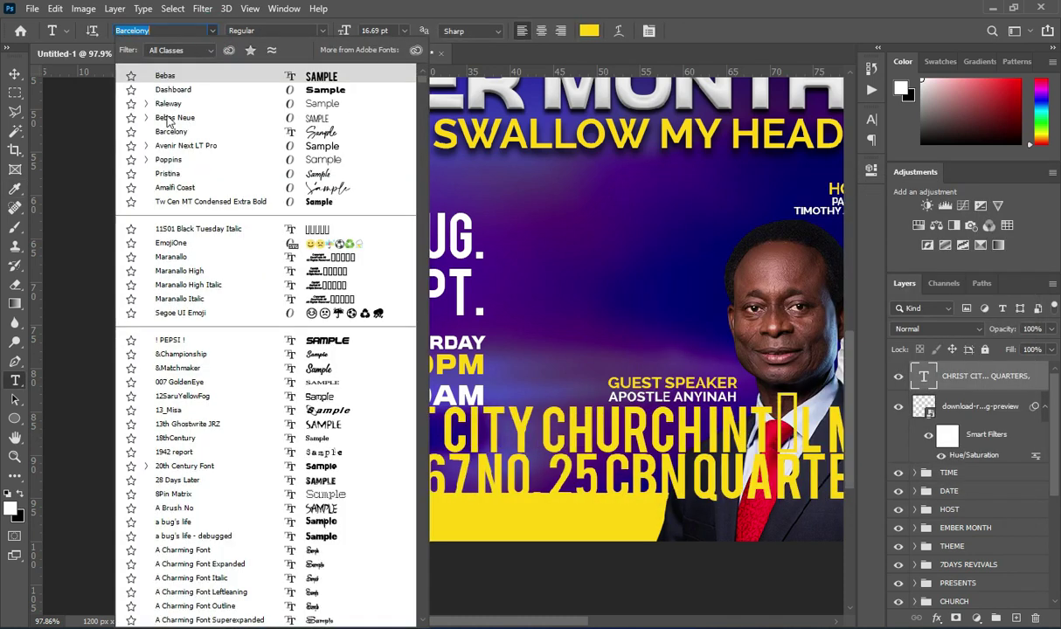
{"action": "left_click", "coordinate": [167, 103]}
{"action": "left_click", "coordinate": [320, 31]}
{"action": "left_click", "coordinate": [278, 158]}
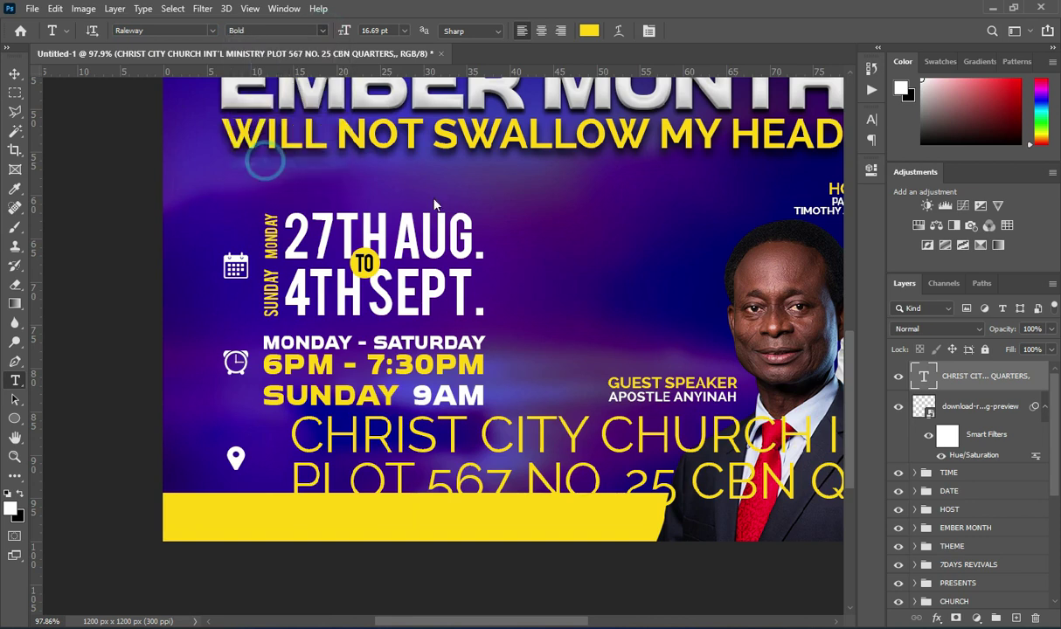
Scale down the two-line address text and position it beside the pin icon, just above the yellow bar.
{"action": "left_click", "coordinate": [15, 73]}
{"action": "scroll", "coordinate": [259, 246], "scroll_direction": "down", "scroll_amount": 3}
{"action": "left_click_drag", "start_coordinate": [648, 374], "coordinate": [485, 415]}
{"action": "left_click_drag", "start_coordinate": [557, 408], "coordinate": [486, 412]}
{"action": "left_click", "coordinate": [731, 30]}
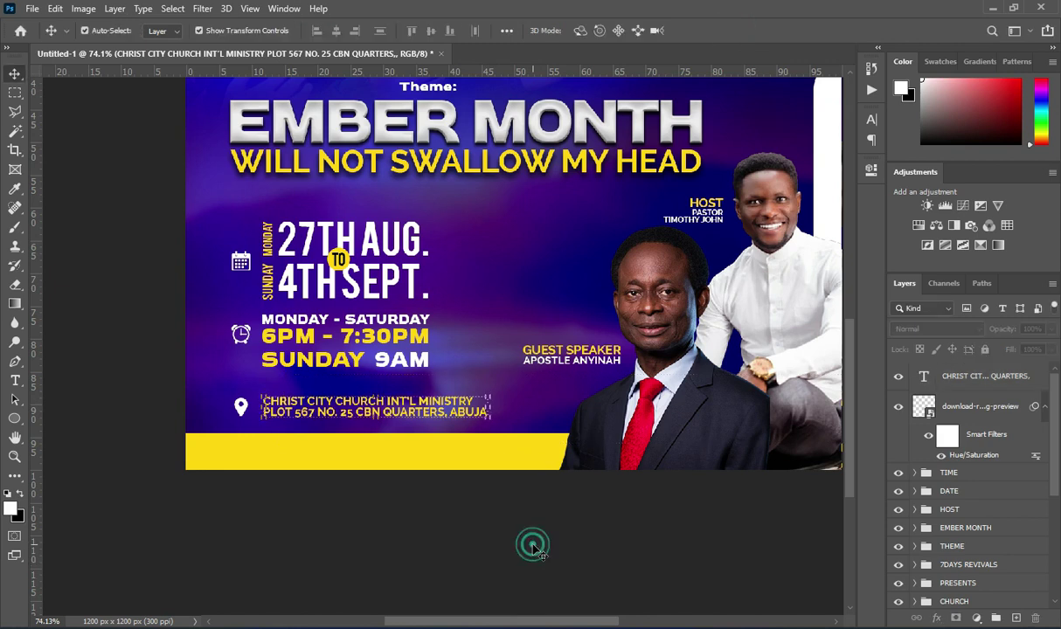
{"action": "key", "text": "ctrl+0"}
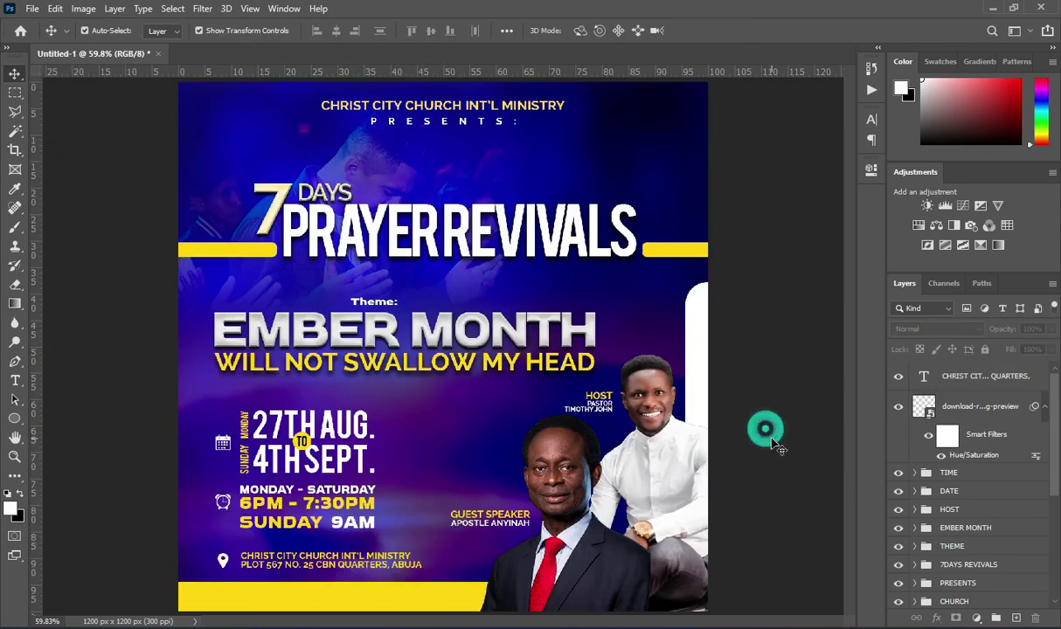
Scale the praying background photo to about 121%, shift it toward the flyer's upper-left corner, and deselect it.
{"action": "scroll", "coordinate": [515, 288], "scroll_direction": "down", "scroll_amount": 2}
{"action": "scroll", "coordinate": [428, 223], "scroll_direction": "down", "scroll_amount": 2}
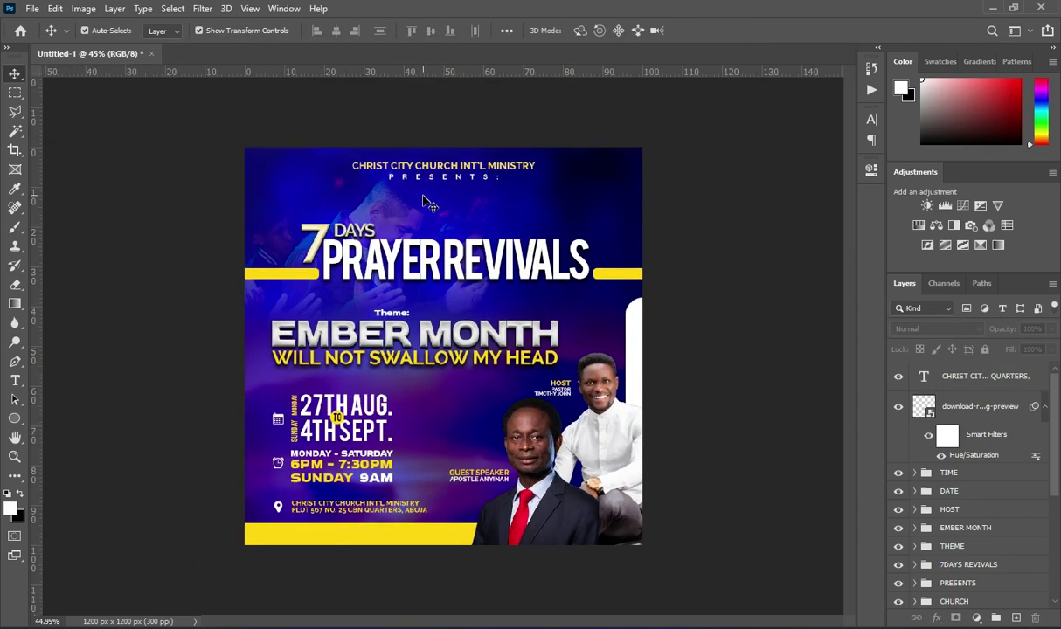
{"action": "scroll", "coordinate": [410, 218], "scroll_direction": "up", "scroll_amount": 2}
{"action": "left_click", "coordinate": [387, 217]}
{"action": "mouse_move", "coordinate": [387, 217]}
{"action": "left_mouse_down"}
{"action": "mouse_move", "coordinate": [346, 180]}
{"action": "mouse_move", "coordinate": [380, 204]}
{"action": "left_mouse_up"}
{"action": "key", "text": "ctrl+t"}
{"action": "left_click_drag", "start_coordinate": [508, 317], "coordinate": [561, 351]}
{"action": "left_click_drag", "start_coordinate": [392, 210], "coordinate": [349, 199]}
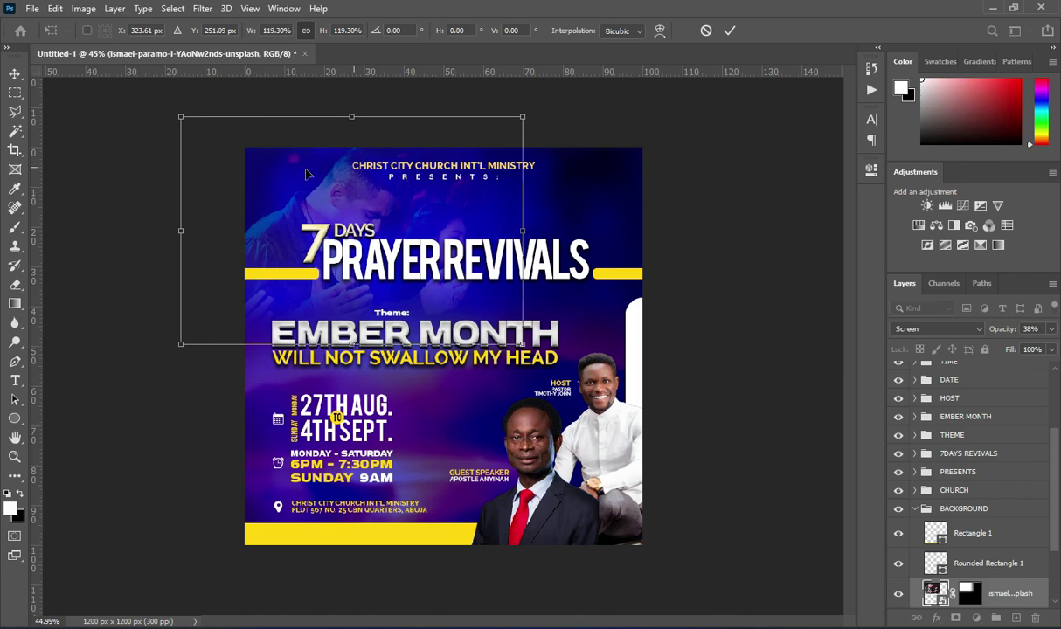
{"action": "left_click_drag", "start_coordinate": [523, 343], "coordinate": [509, 316]}
{"action": "left_click", "coordinate": [729, 31]}
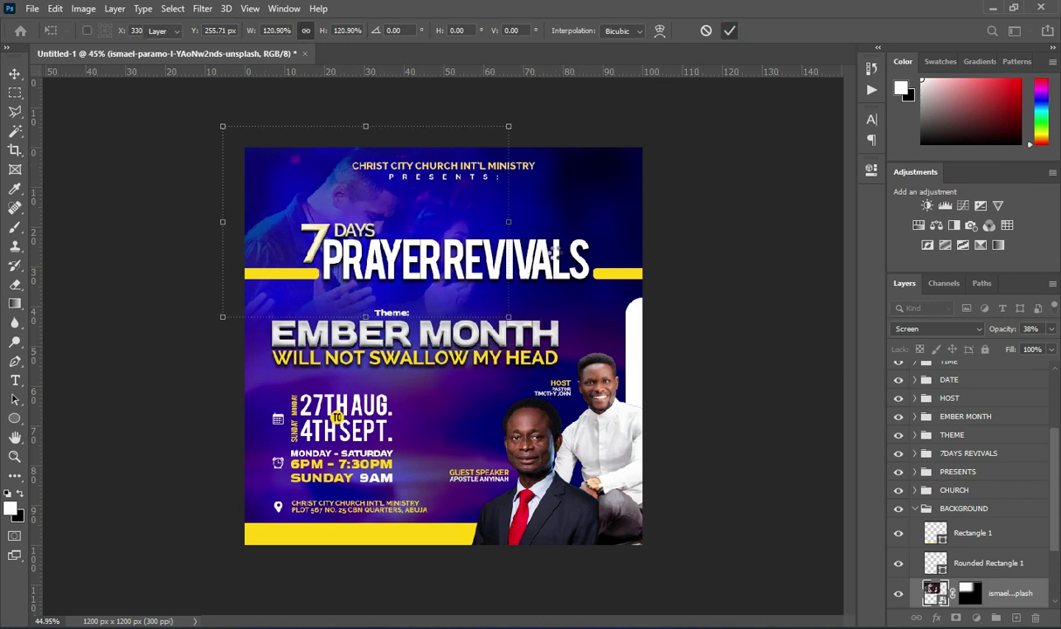
{"action": "left_click", "coordinate": [672, 204]}
{"action": "scroll", "coordinate": [455, 219], "scroll_direction": "up", "scroll_amount": 2}
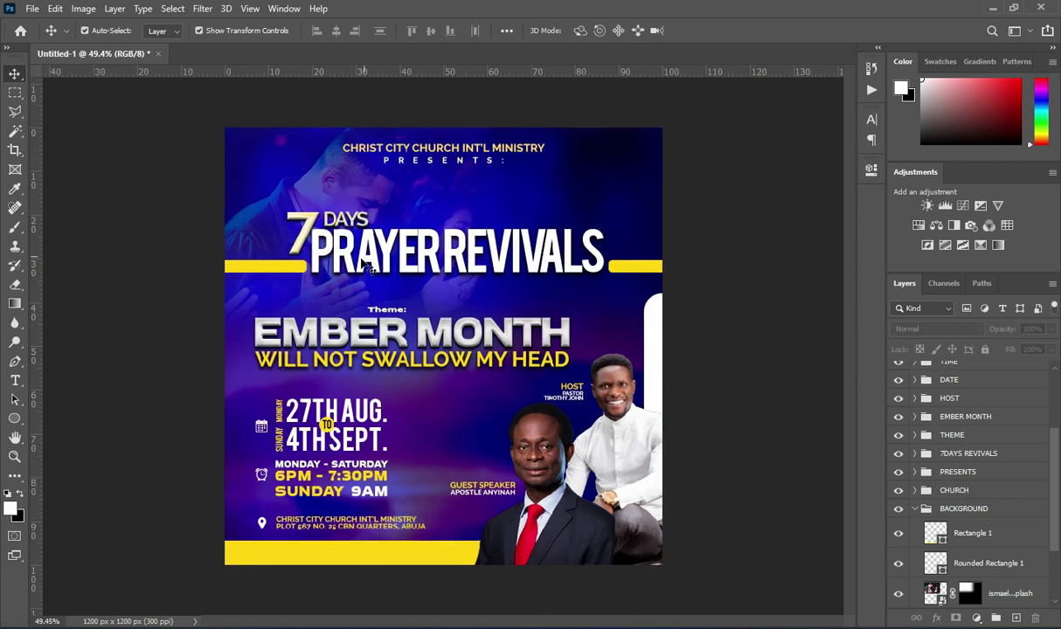
{"action": "scroll", "coordinate": [484, 200], "scroll_direction": "down", "scroll_amount": 2}
{"action": "scroll", "coordinate": [507, 248], "scroll_direction": "up", "scroll_amount": 1}
{"action": "scroll", "coordinate": [615, 307], "scroll_direction": "down", "scroll_amount": 2}
{"action": "scroll", "coordinate": [471, 289], "scroll_direction": "up", "scroll_amount": 4}
{"action": "left_click", "coordinate": [695, 431]}
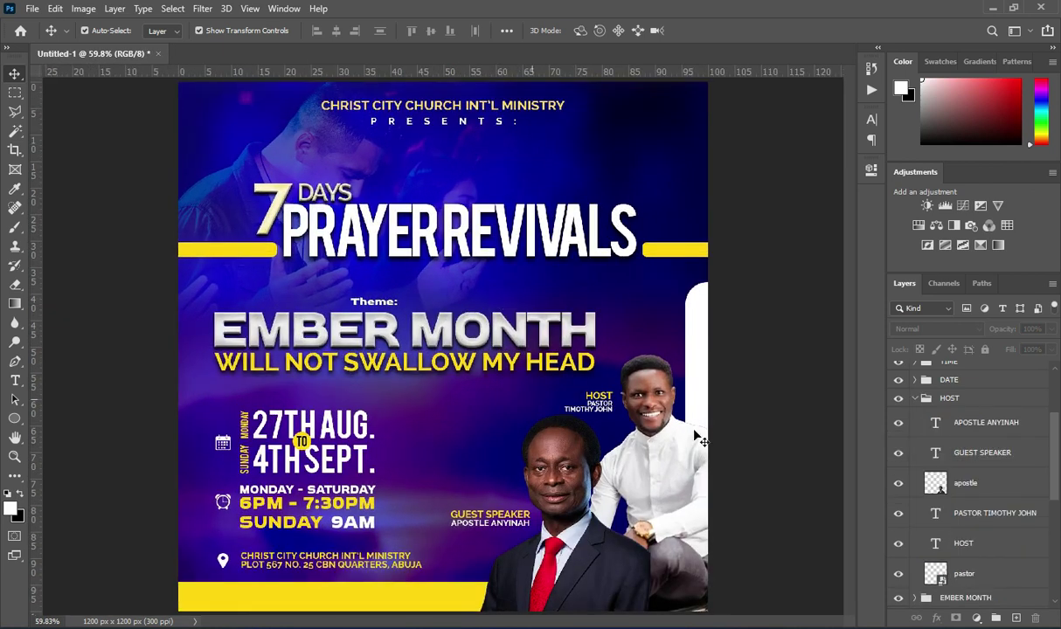
Collapse the HOST and BACKGROUND groups and the pin icon's Smart Filters in the layer stack.
{"action": "left_click", "coordinate": [917, 399]}
{"action": "scroll", "coordinate": [939, 455], "scroll_direction": "up", "scroll_amount": 1}
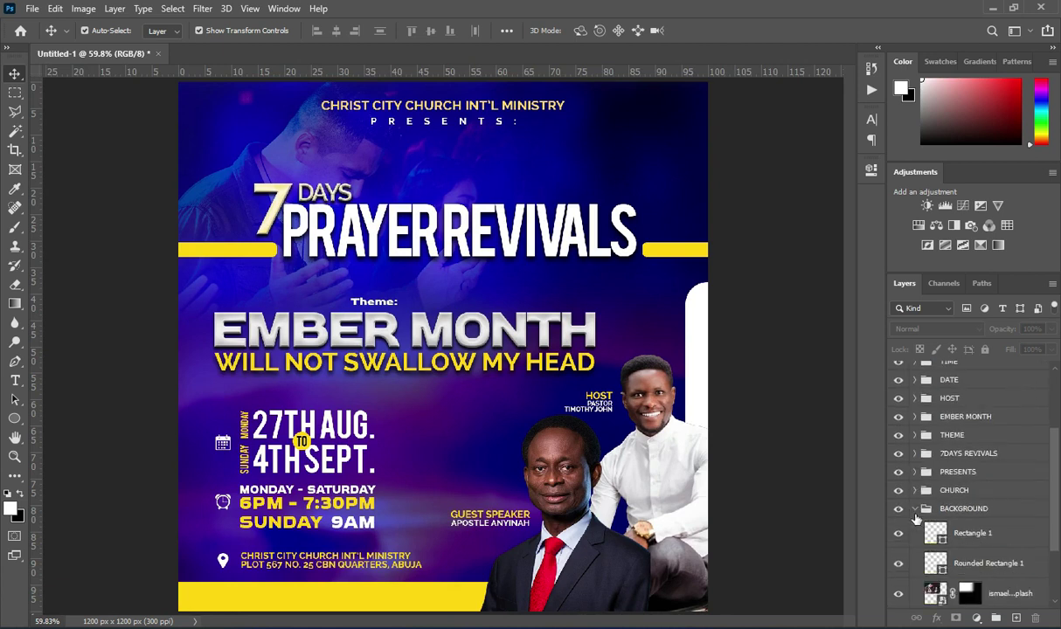
{"action": "scroll", "coordinate": [947, 472], "scroll_direction": "up", "scroll_amount": 1}
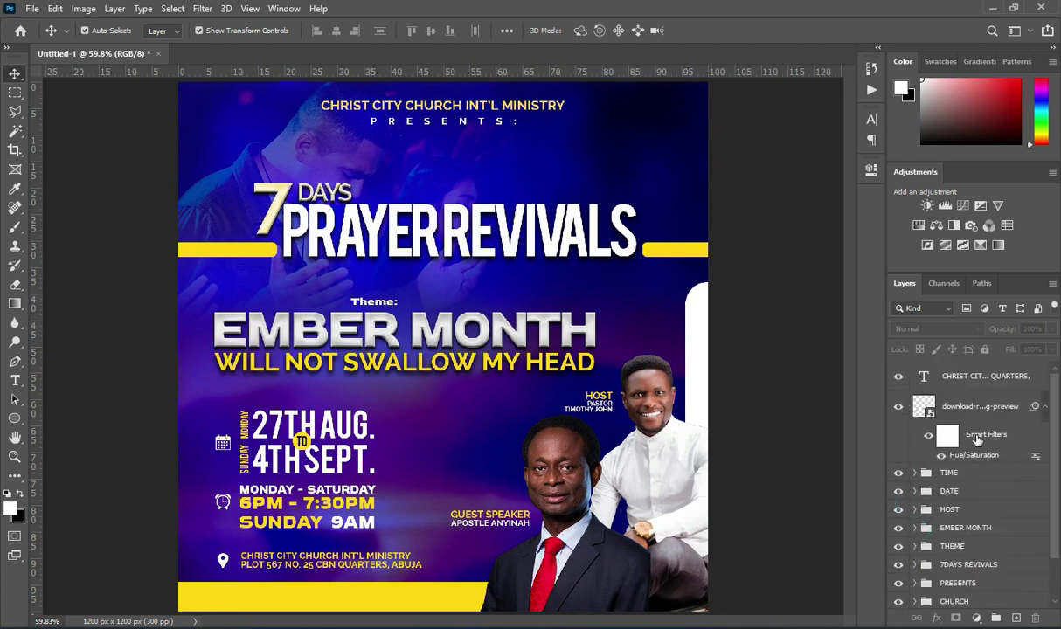
{"action": "left_click", "coordinate": [1045, 407]}
Group the address text and pin icon layers and start renaming the group with LOCA.
{"action": "left_click", "coordinate": [966, 377]}
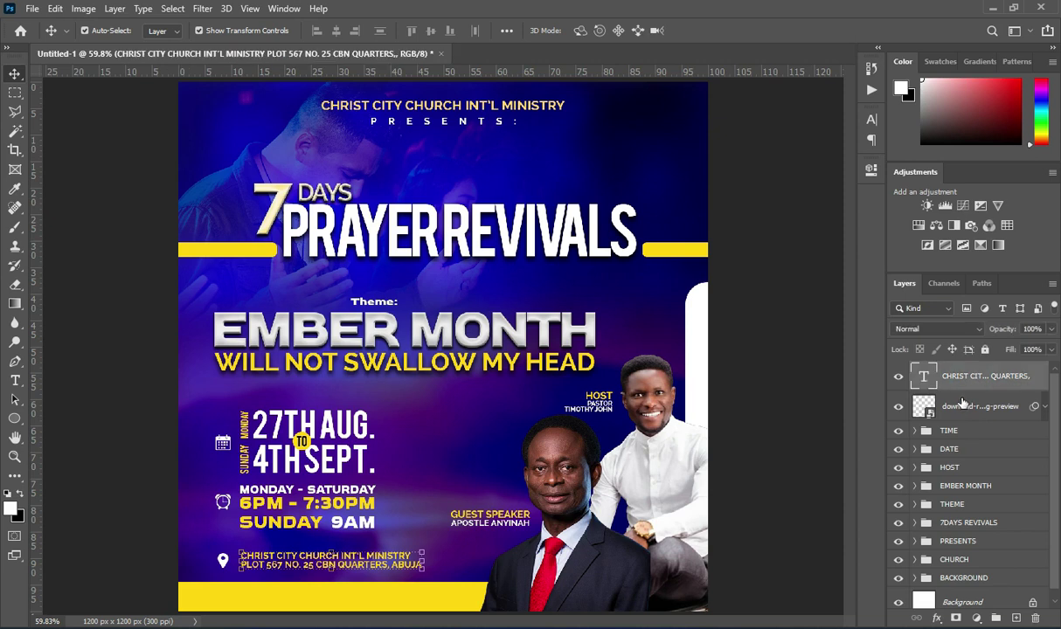
{"action": "left_click", "coordinate": [961, 407], "text": "shift"}
{"action": "key", "text": "ctrl+g"}
{"action": "double_click", "coordinate": [949, 370]}
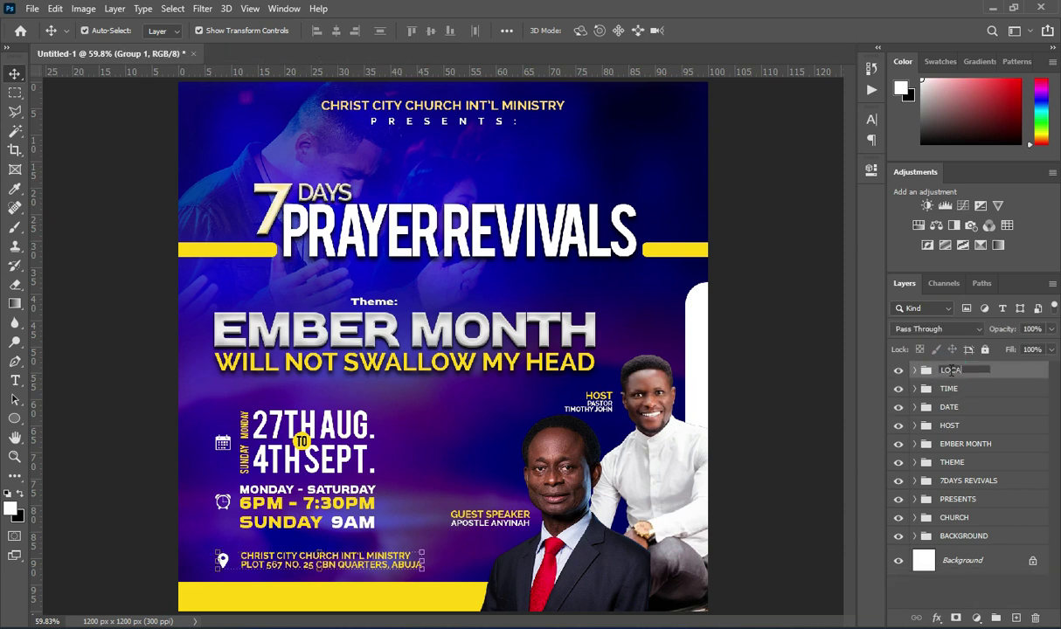